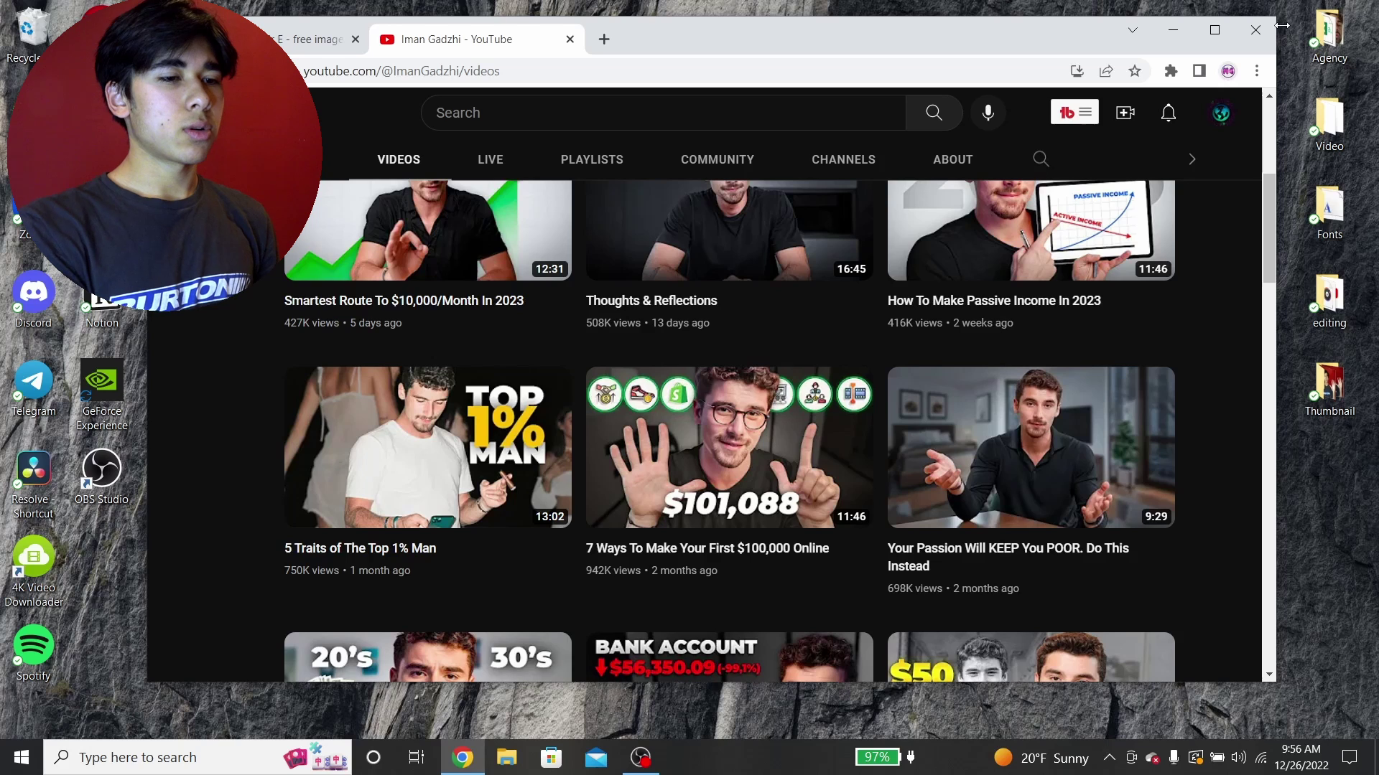
Look over the video thumbnails on Iman Gadzhi's YouTube channel.
scroll(730, 415, up, 1)
scroll(1169, 471, up, 5)
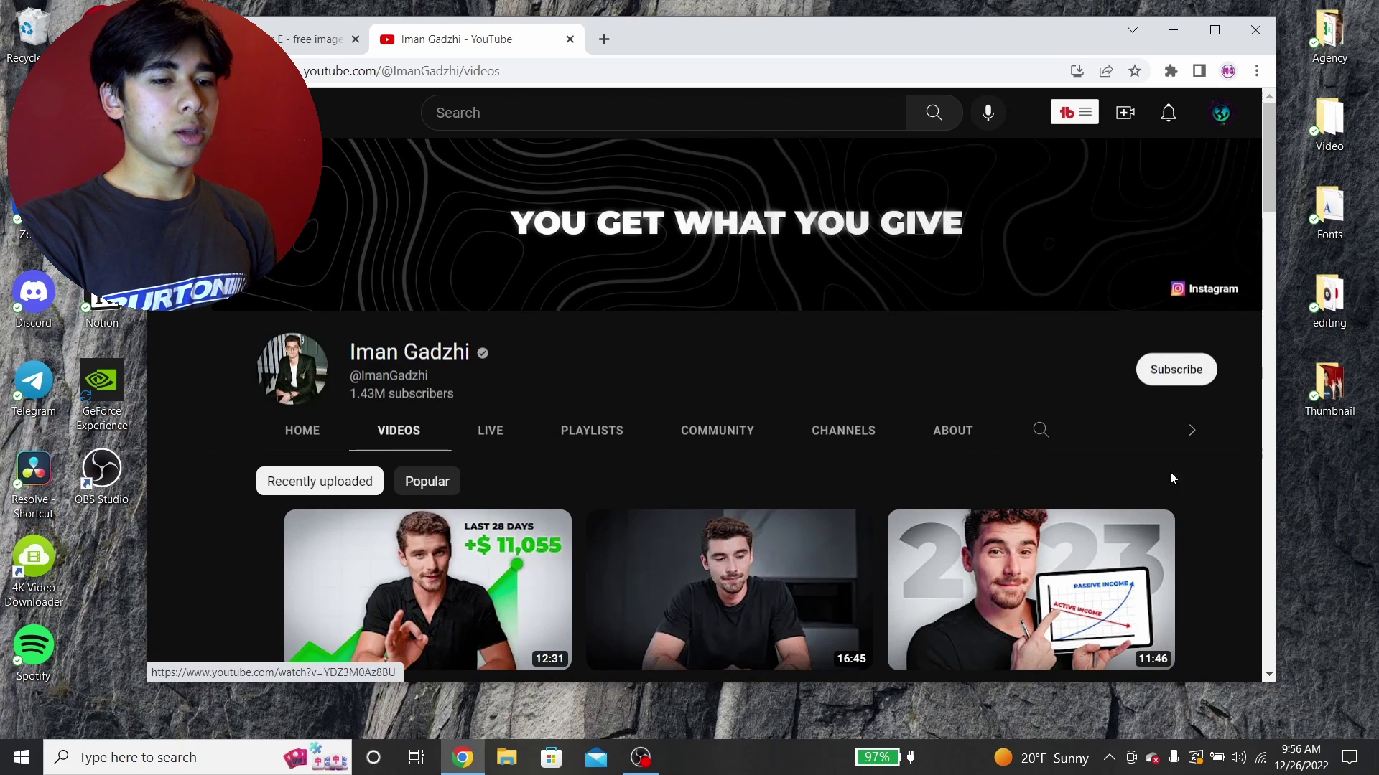
scroll(1199, 489, down, 5)
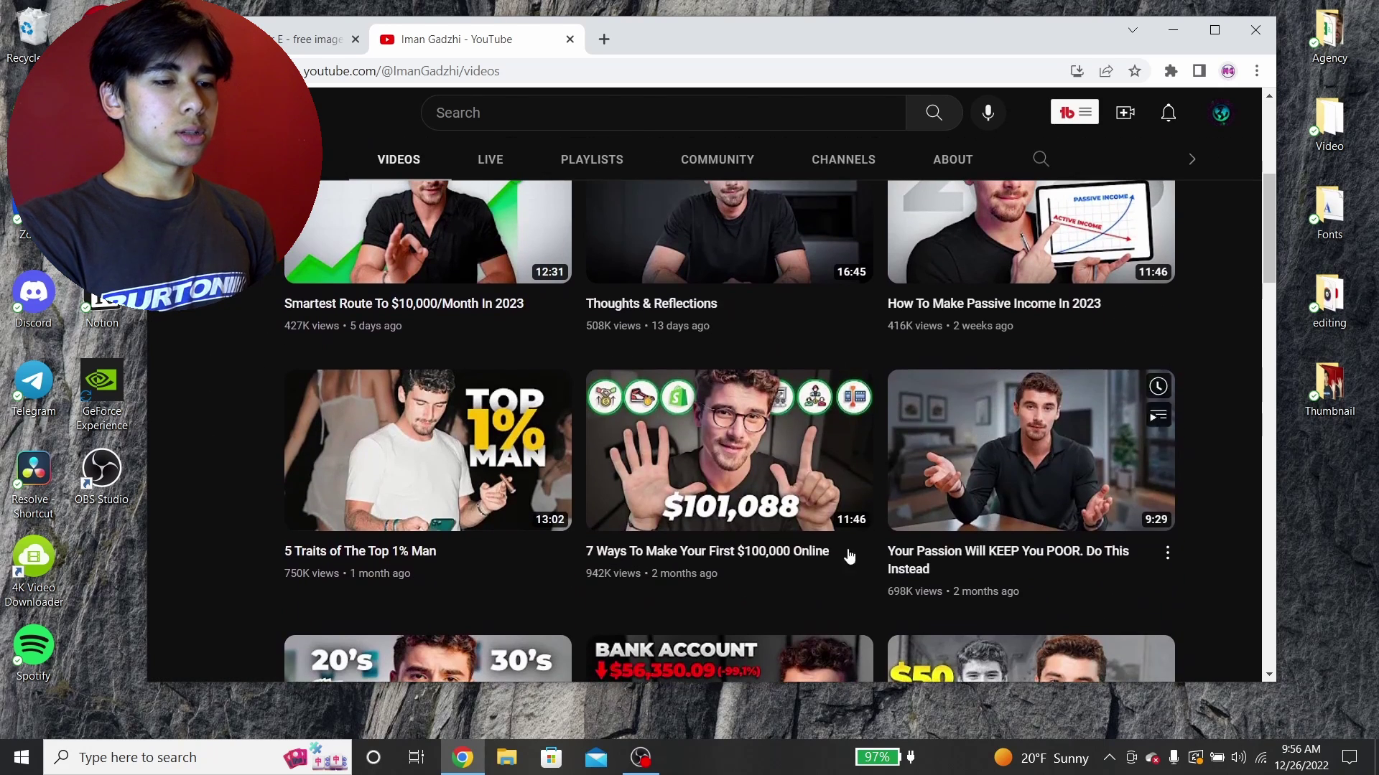
mouse_move(847, 553)
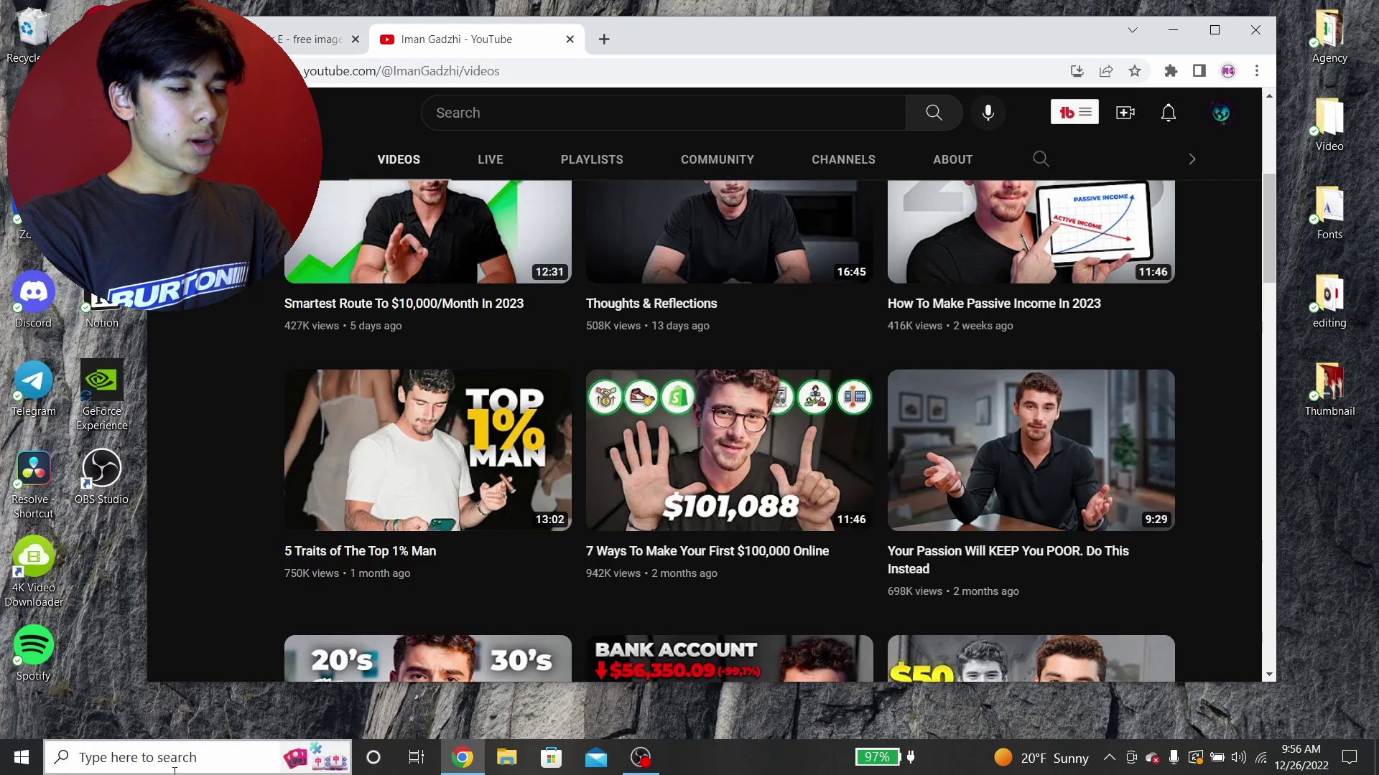
Open Paint 3D and insert the KHX00205 photo from the Thumbnail folder onto its blank canvas.
click(153, 761)
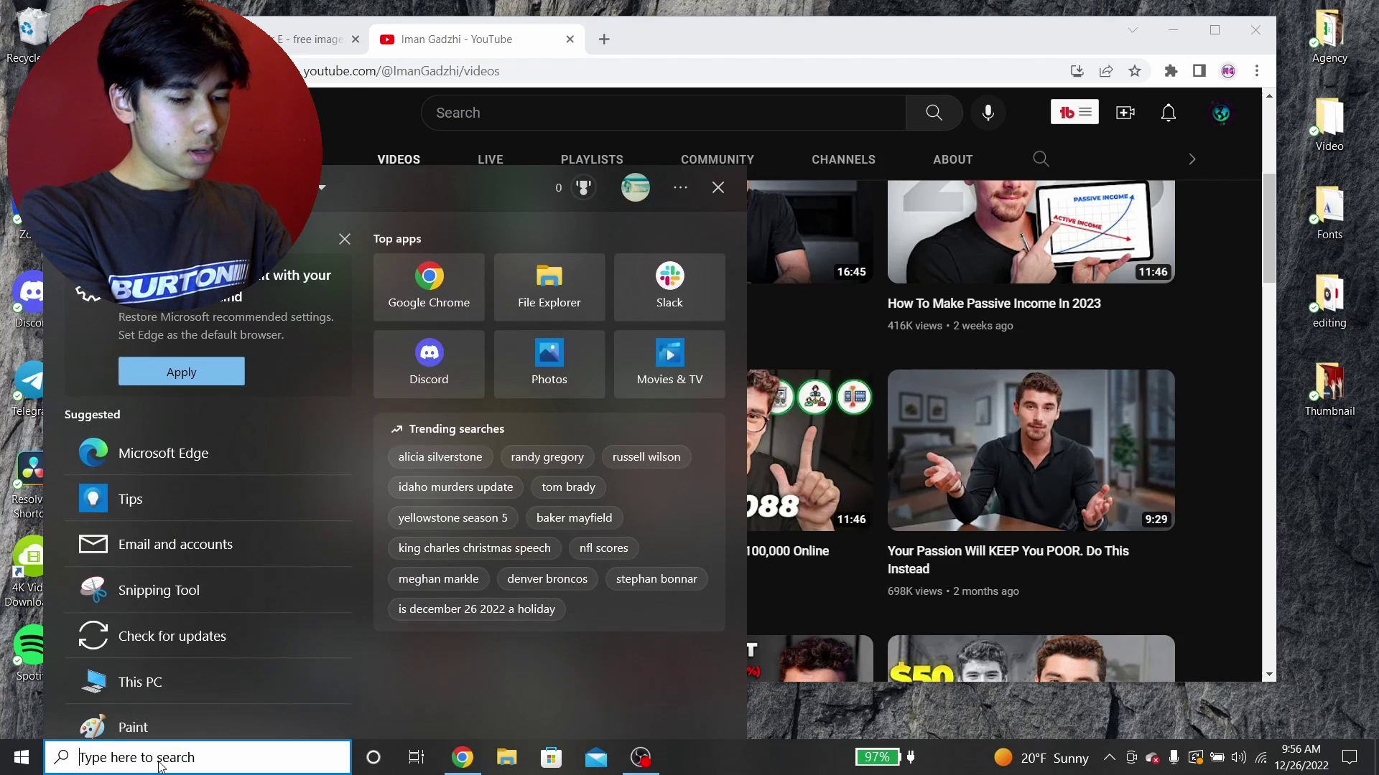
text(paint 3d)
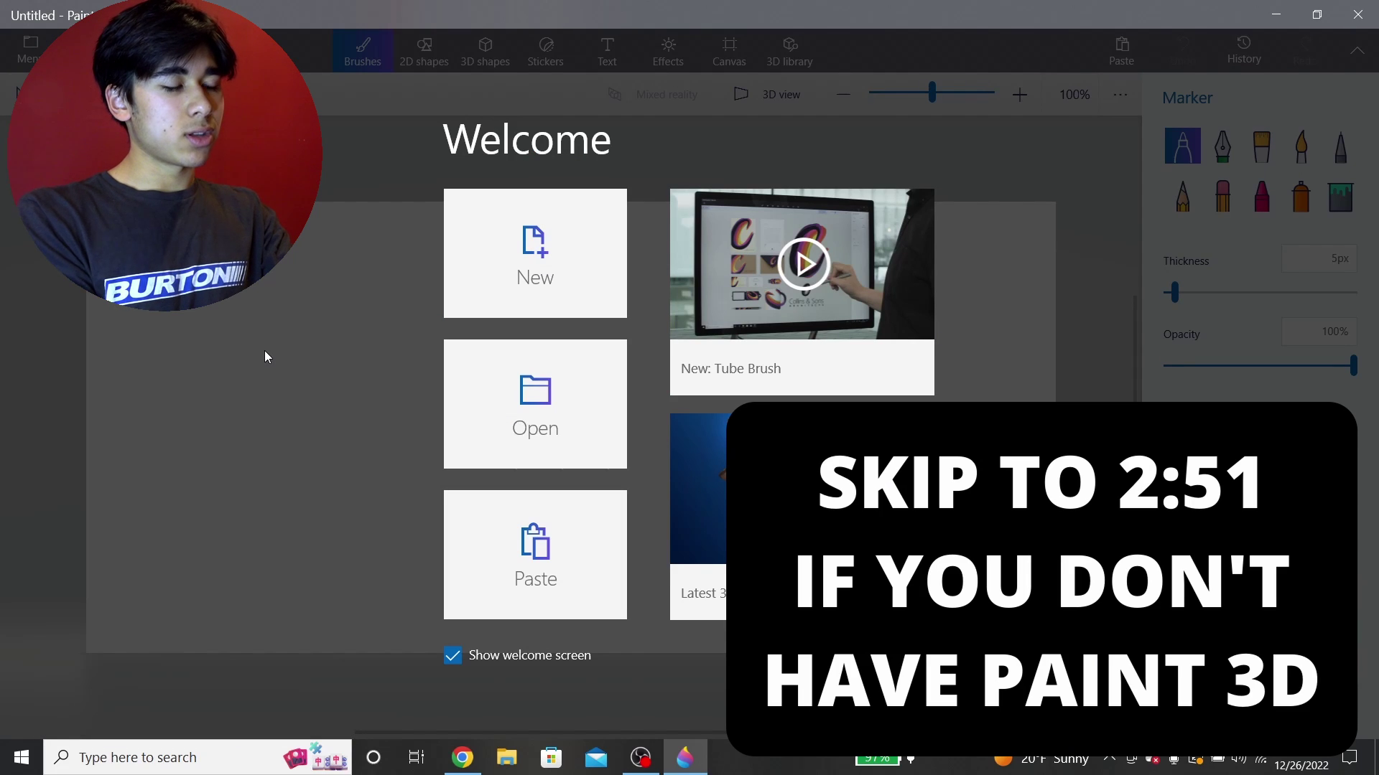
click(1321, 10)
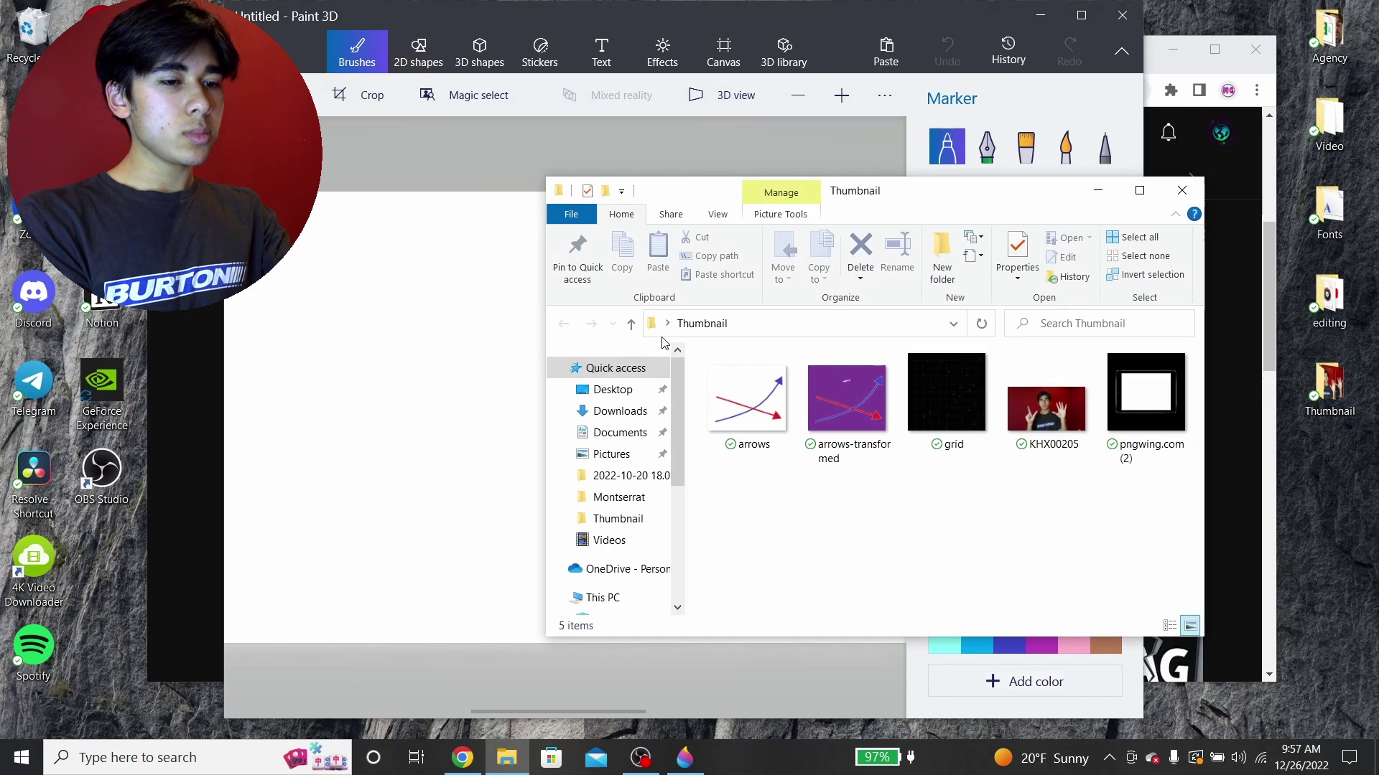
key(alt+Tab)
mouse_move(1068, 426)
mouse_down()
mouse_move(563, 355)
mouse_move(431, 354)
mouse_up()
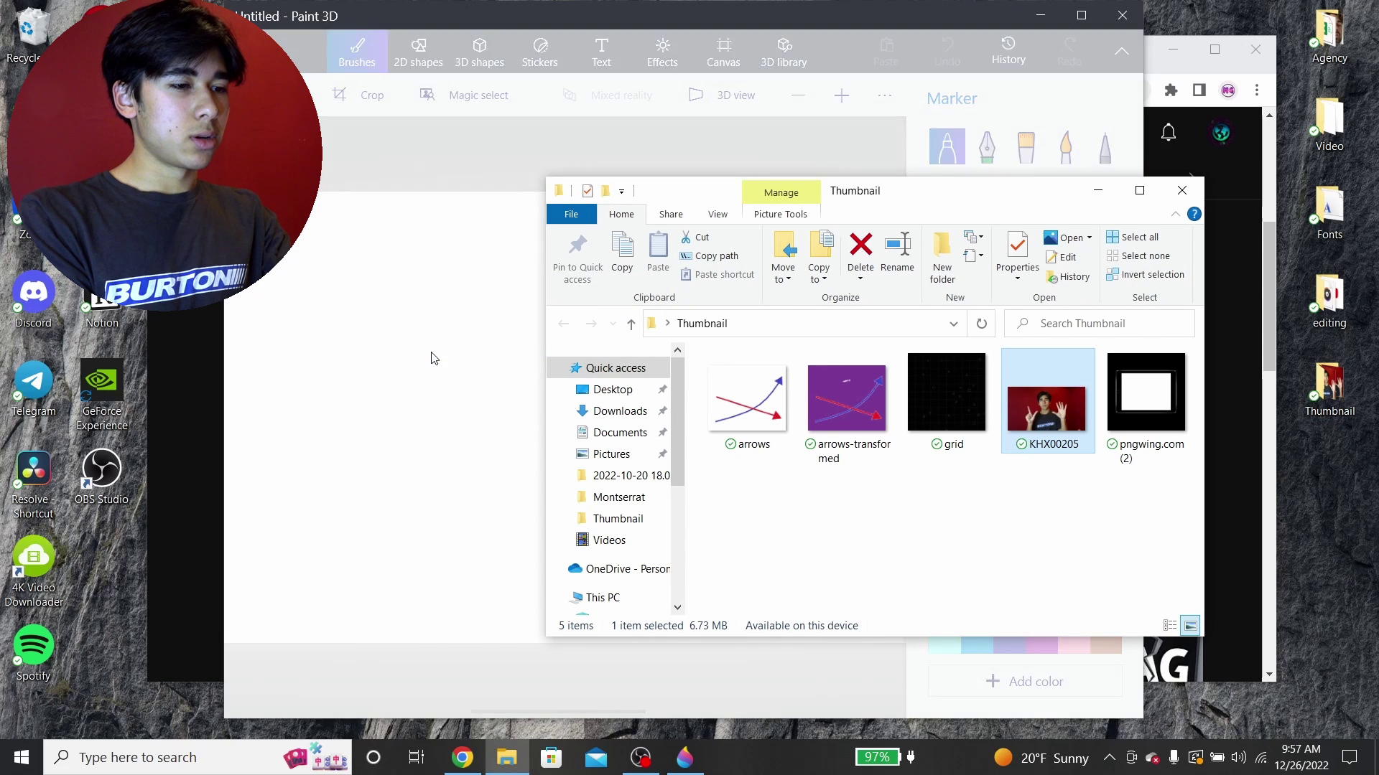
click(1019, 172)
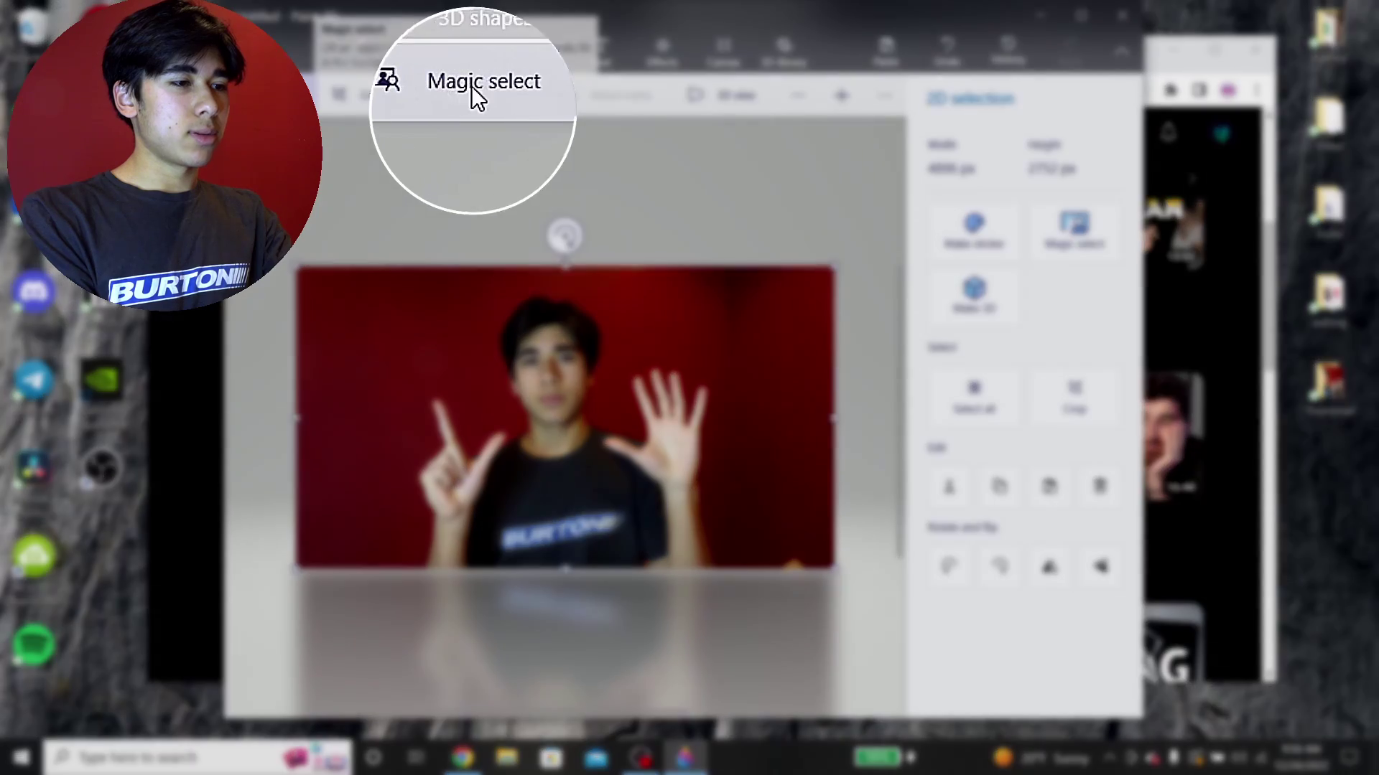
Start a Magic select cutout, narrowing the focus area on both sides and above to fit the man and his raised hands.
click(467, 95)
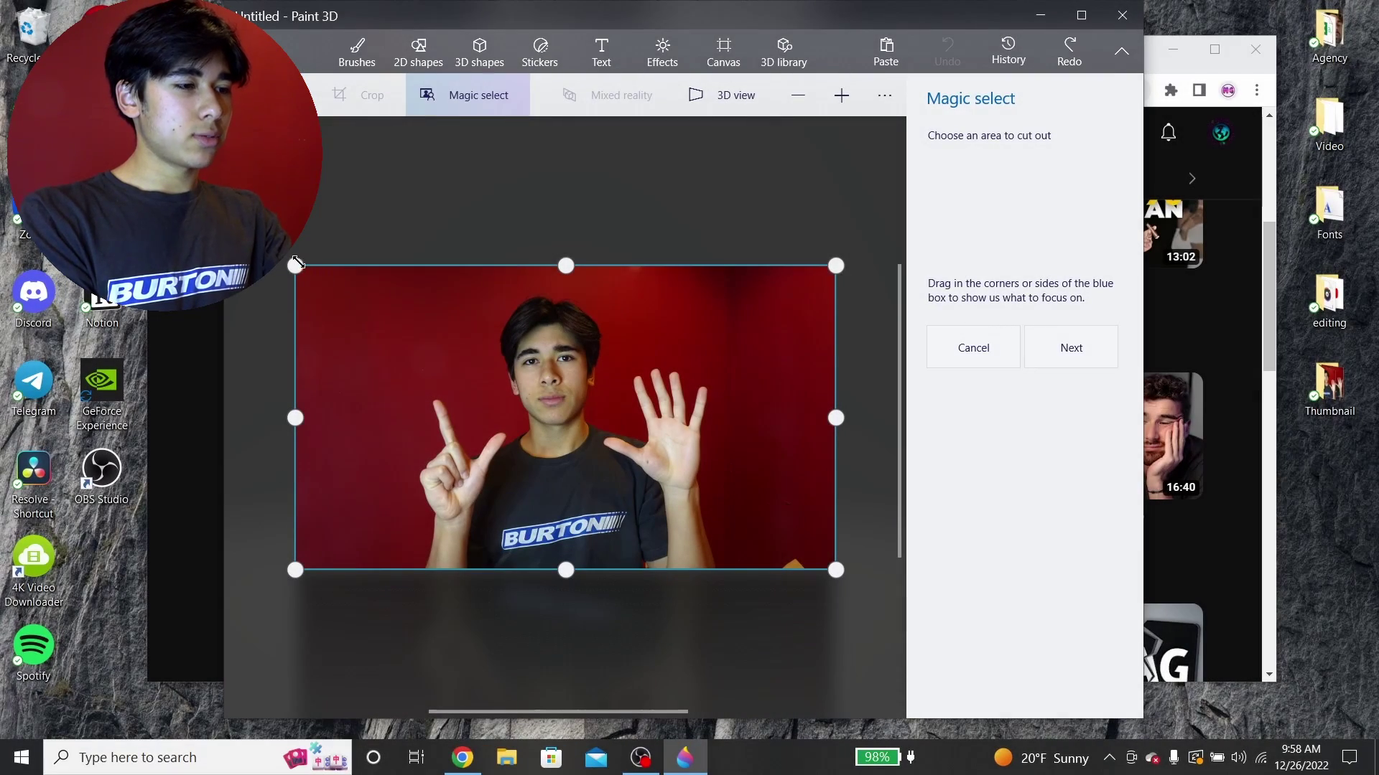
drag(295, 418, 421, 414)
drag(836, 418, 726, 420)
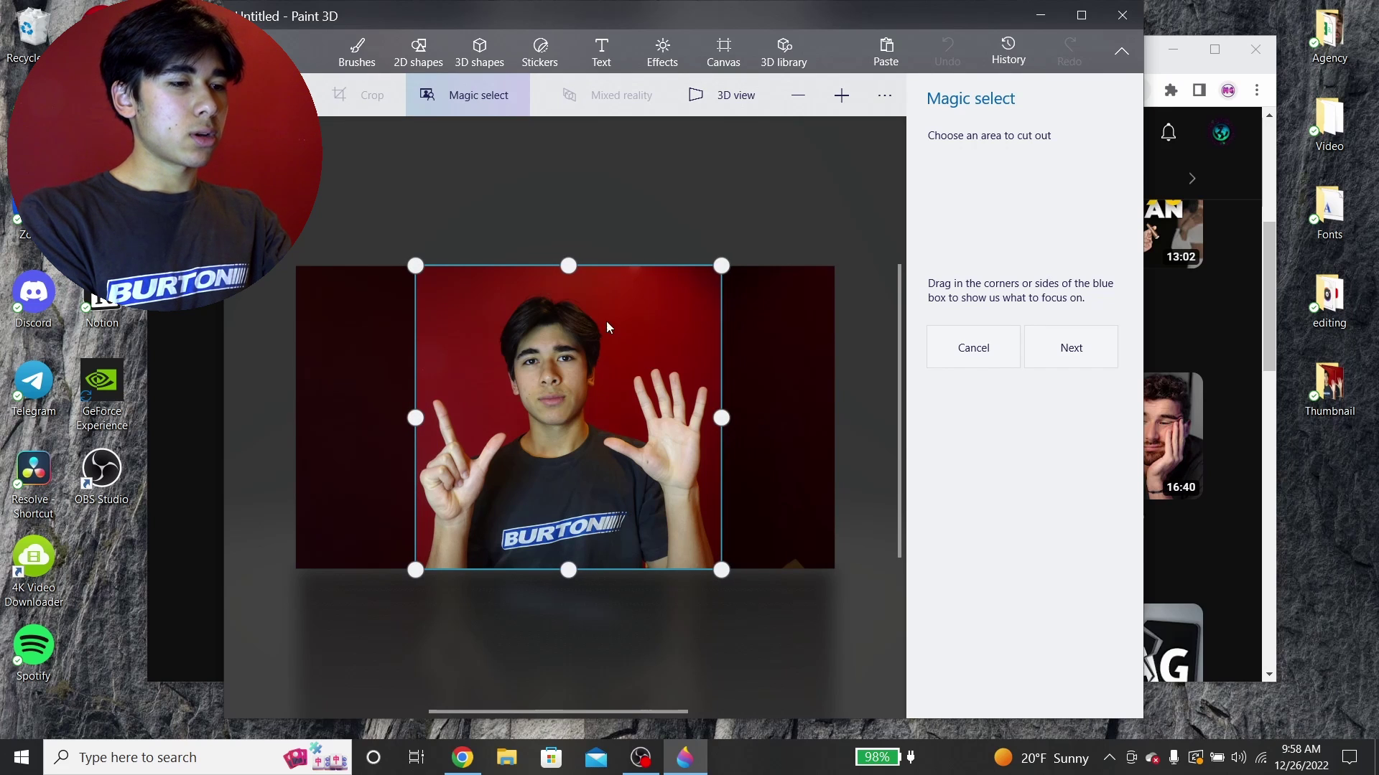
drag(573, 276, 572, 294)
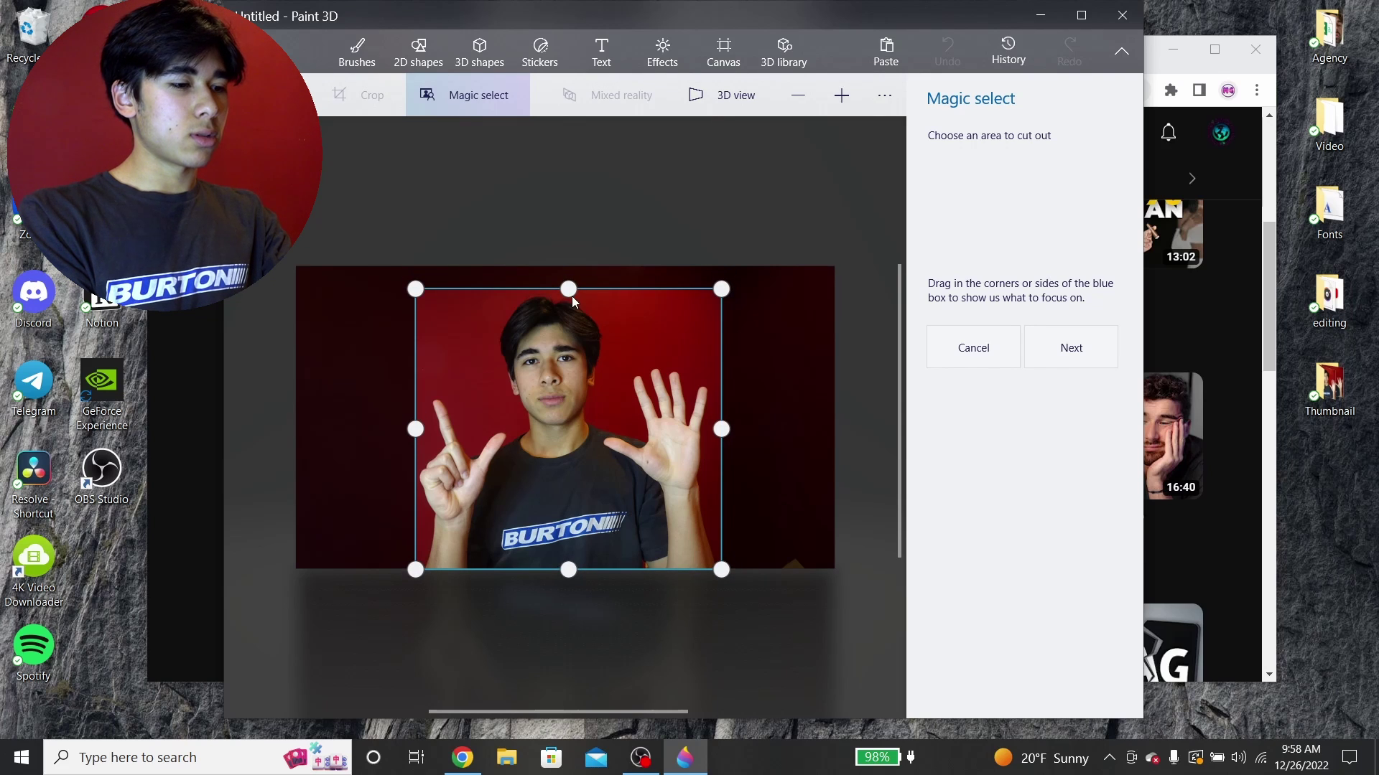
click(1075, 333)
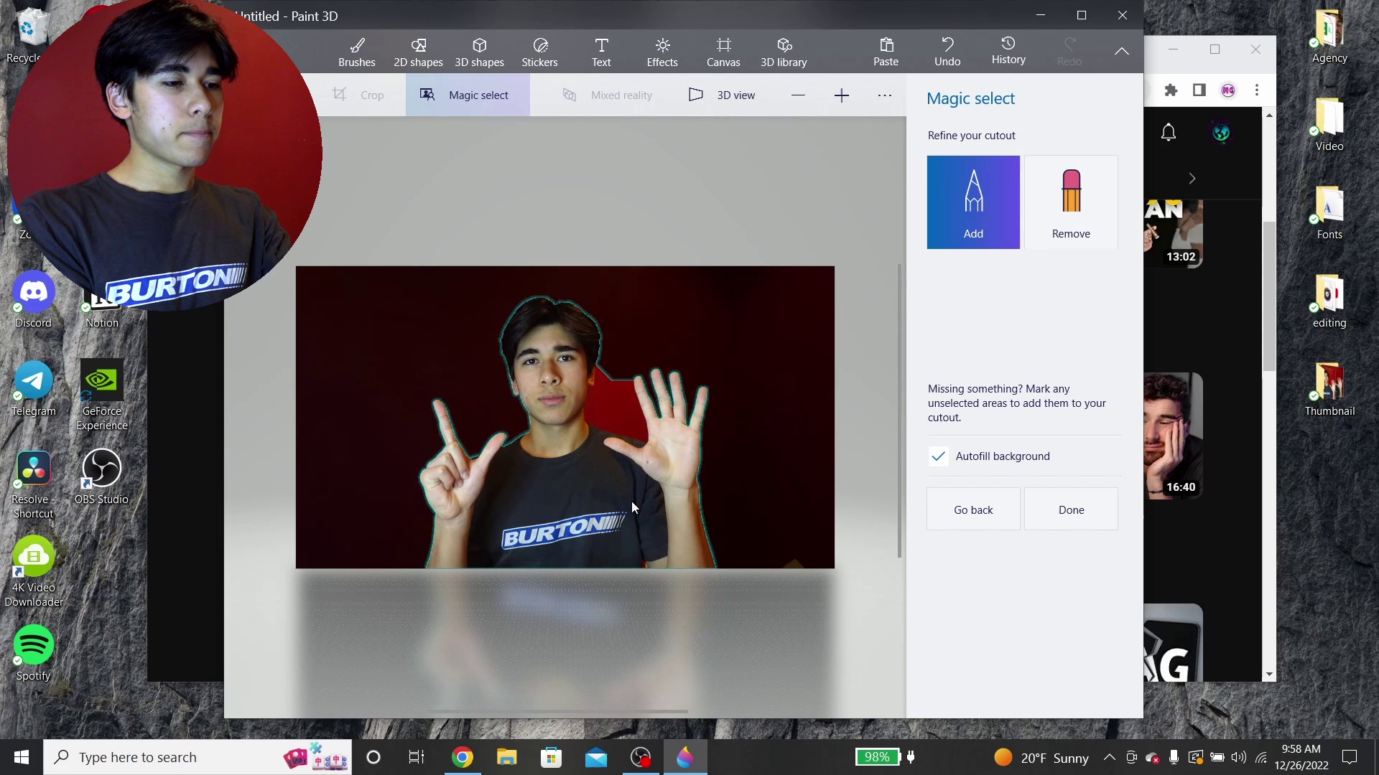
Remove the red background between the face and the open hand from the cutout.
scroll(616, 431, up, 3)
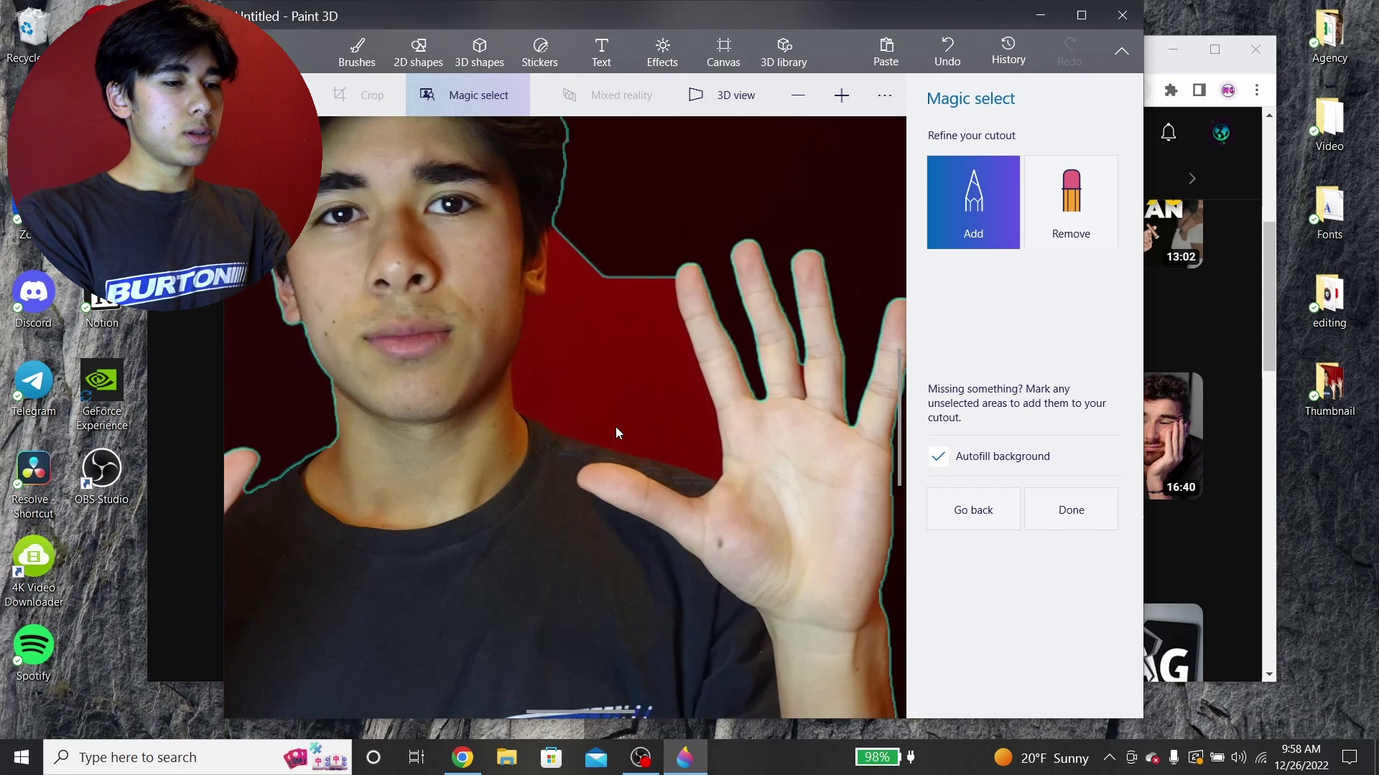
scroll(616, 430, down, 4)
scroll(572, 380, up, 5)
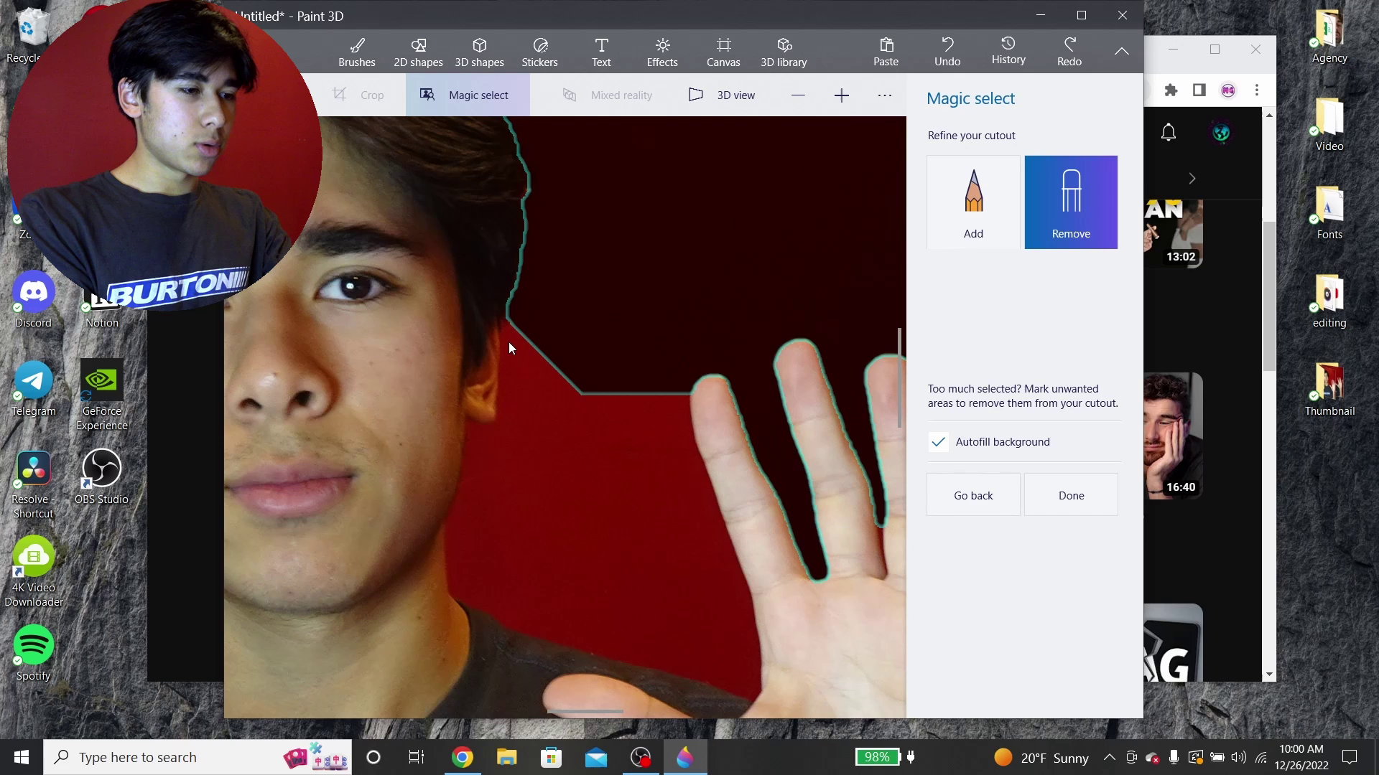
drag(509, 348, 511, 364)
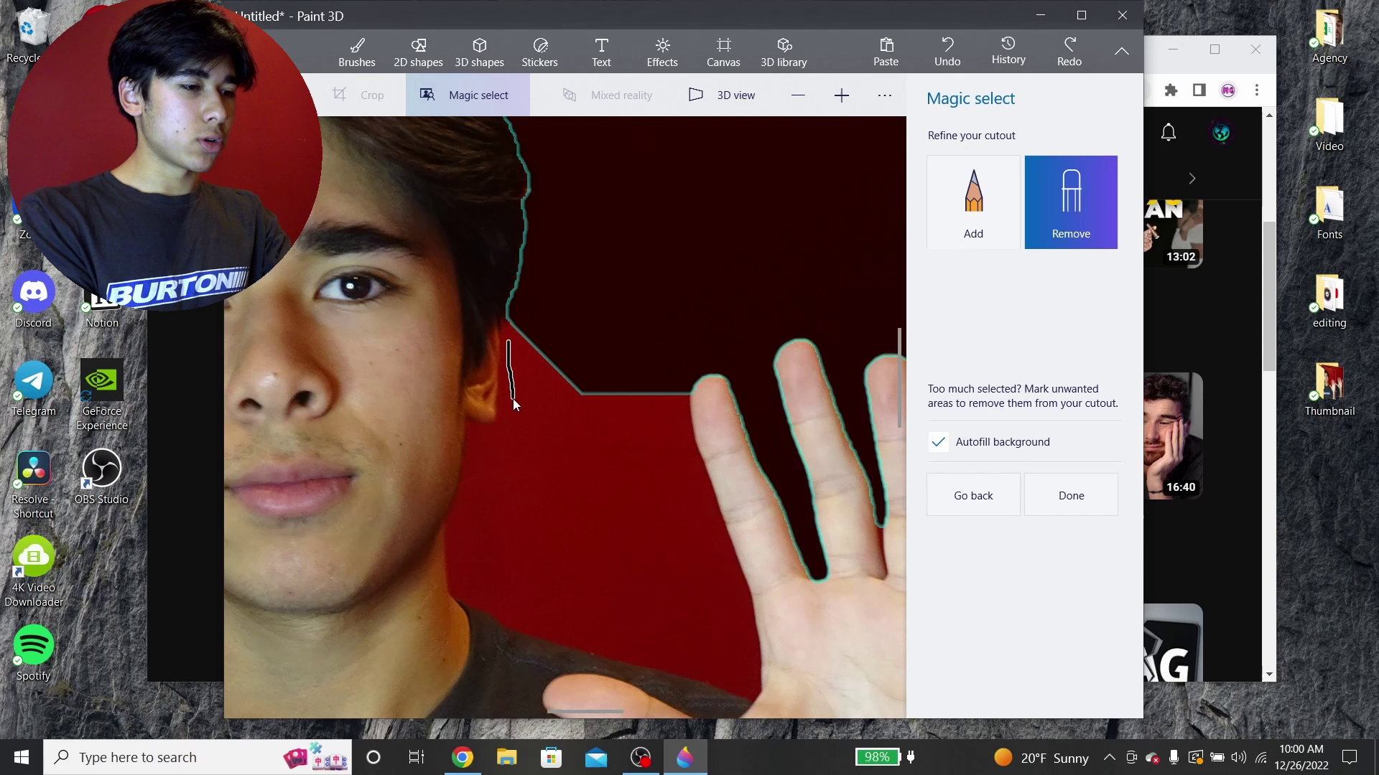
drag(513, 434, 484, 477)
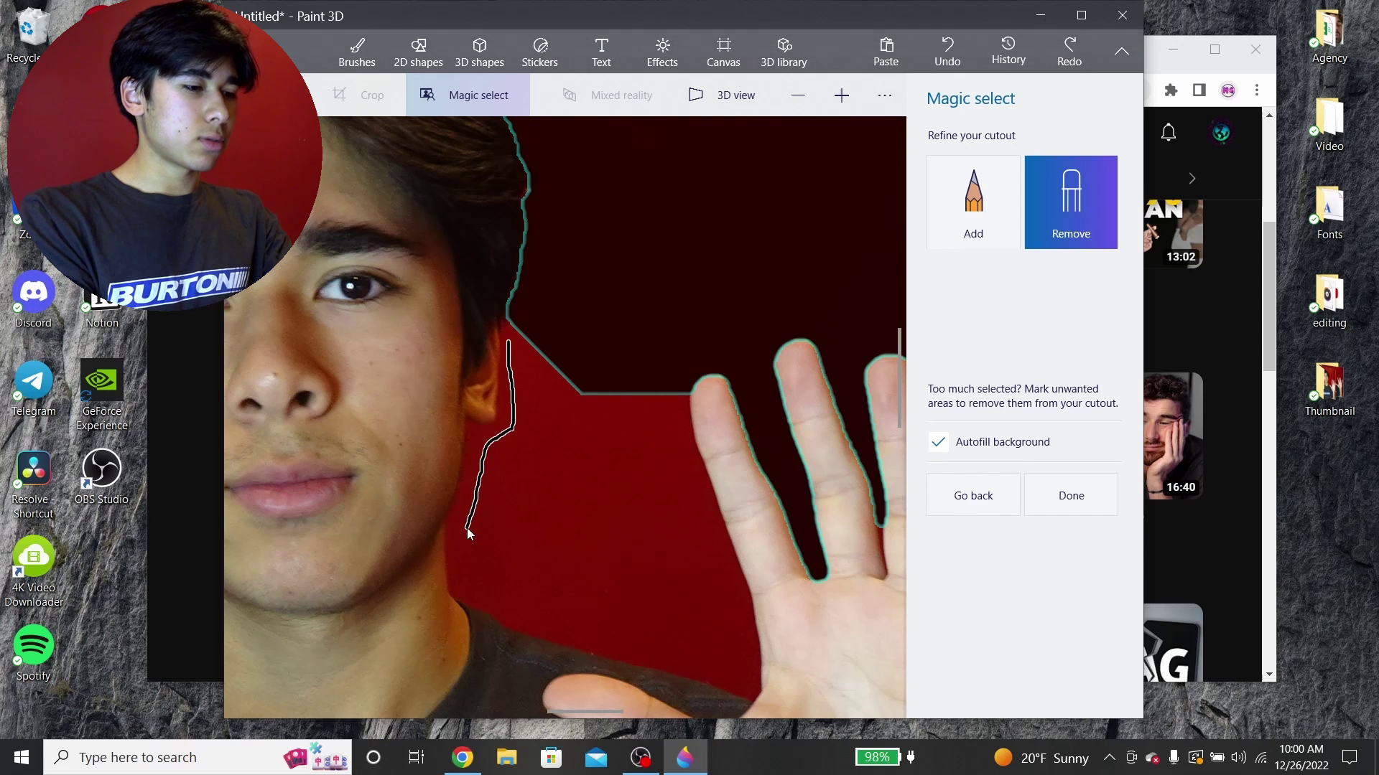
mouse_move(553, 598)
mouse_down()
mouse_move(721, 634)
mouse_move(703, 506)
mouse_move(650, 438)
mouse_up()
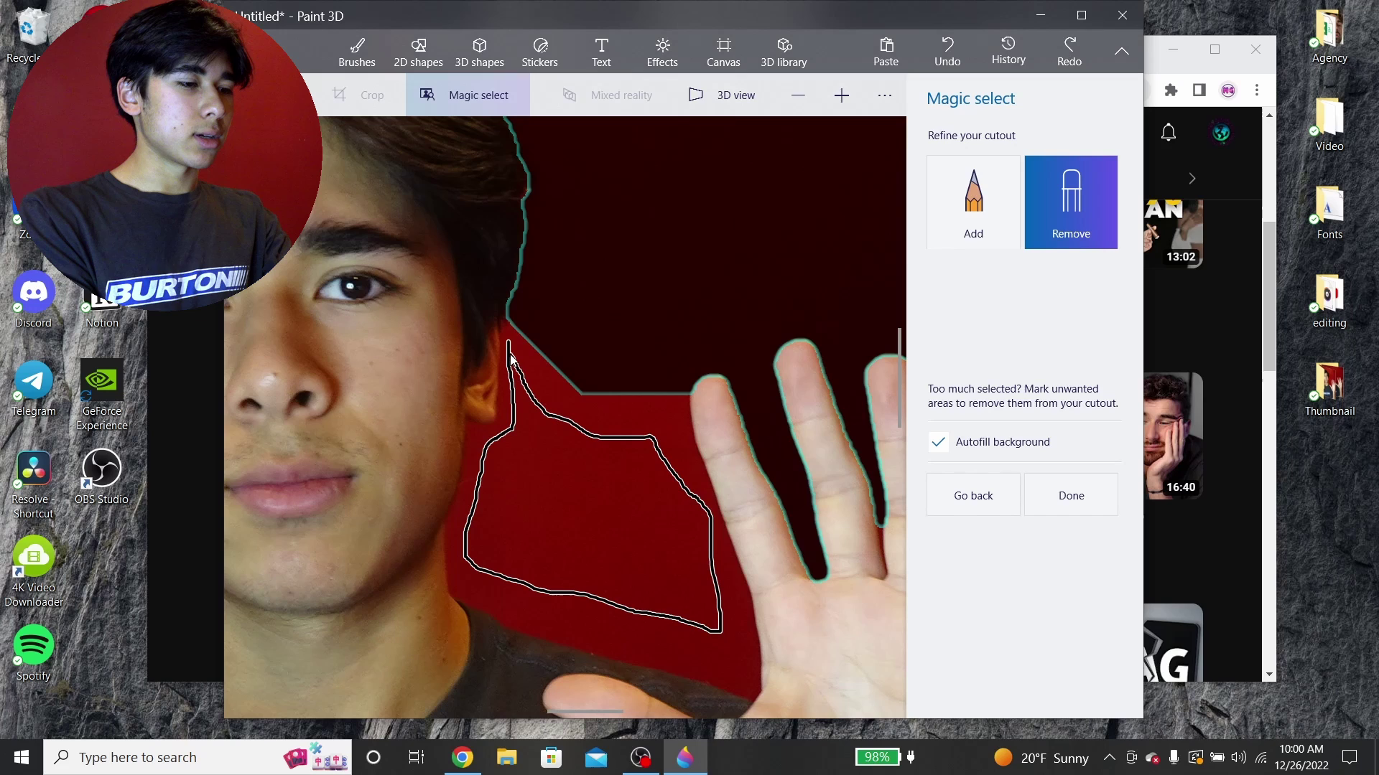
drag(510, 352, 508, 344)
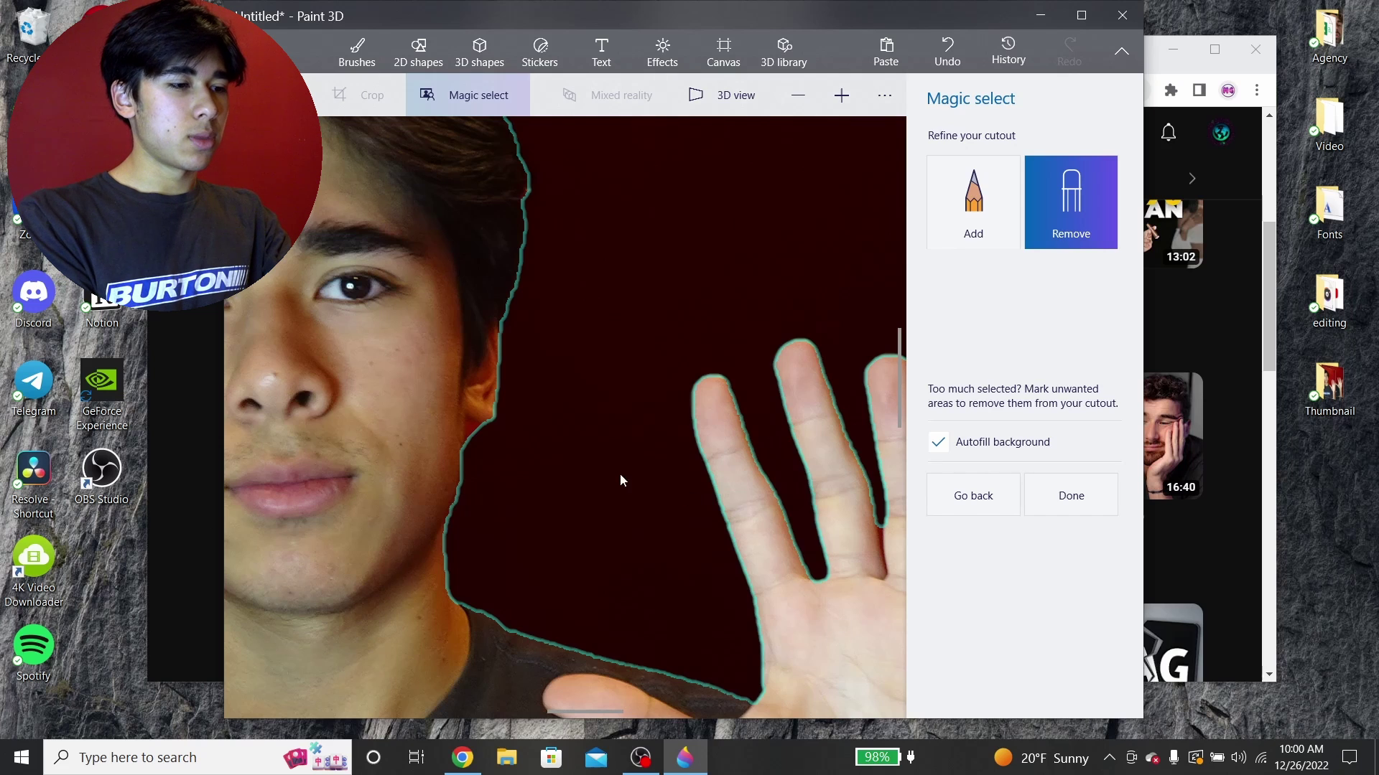
Remove the small leftover background patch beneath the earlobe from the cutout.
scroll(481, 420, up, 3)
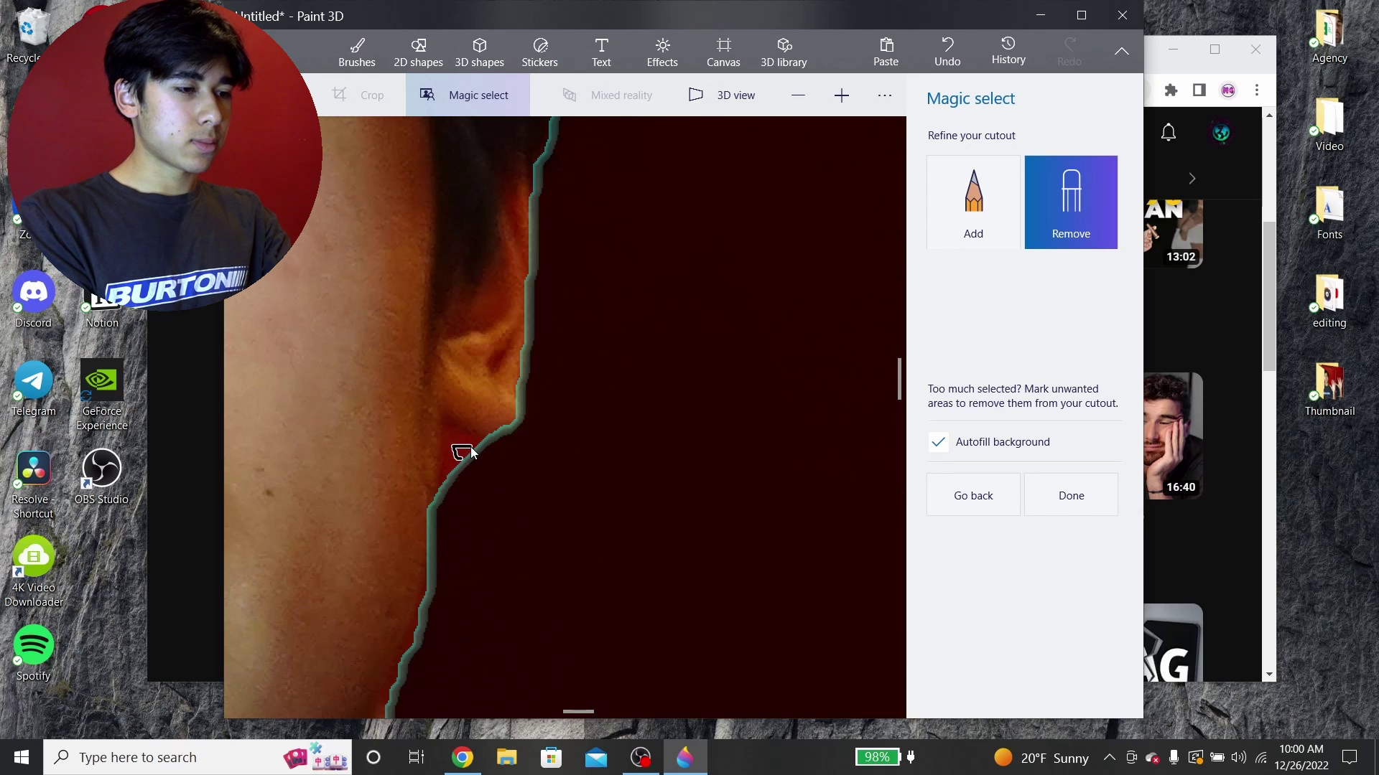
scroll(471, 453, down, 3)
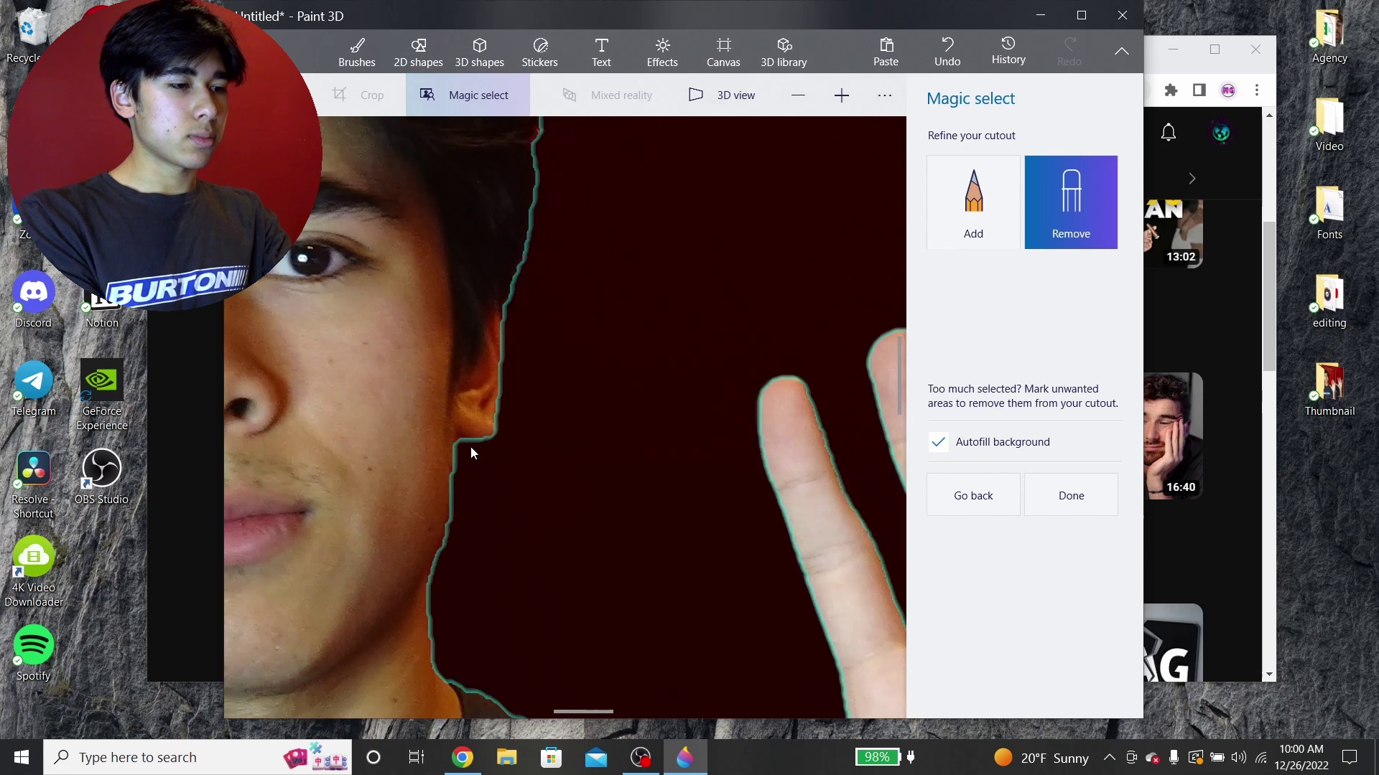
scroll(471, 448, down, 5)
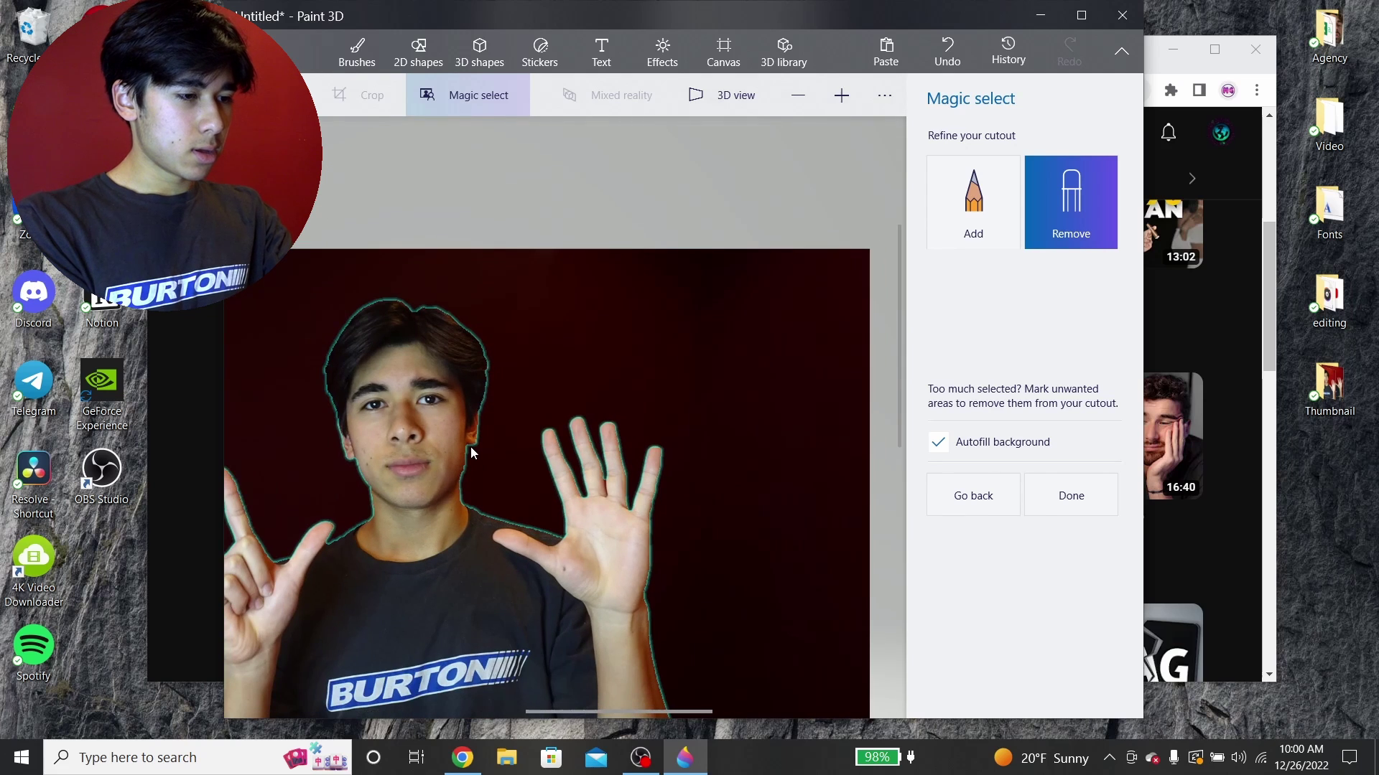
Trim the background gap between the shirt and the sleeve at the photo's lower edge out of the cutout.
drag(899, 391, 895, 458)
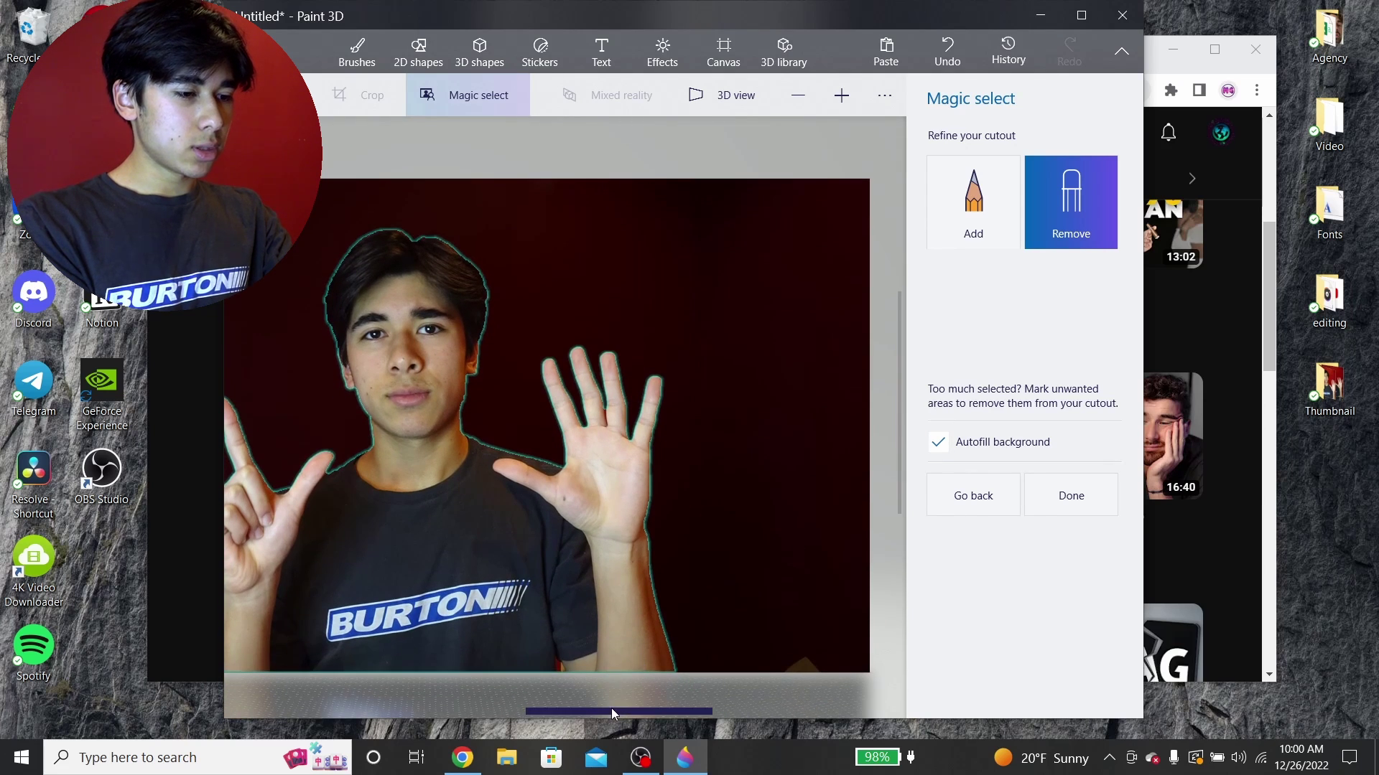
mouse_move(611, 712)
mouse_down()
mouse_move(563, 714)
mouse_move(594, 714)
mouse_up()
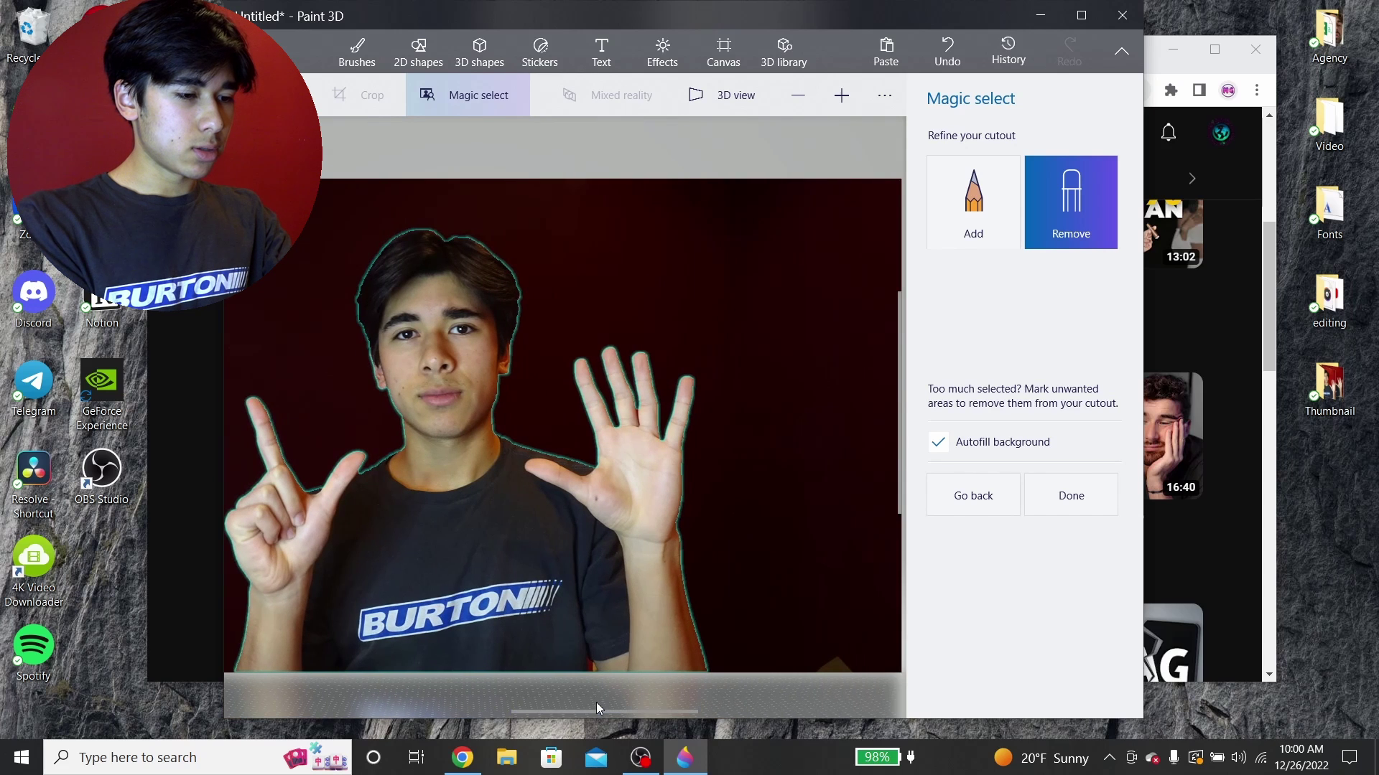
scroll(586, 682, up, 5)
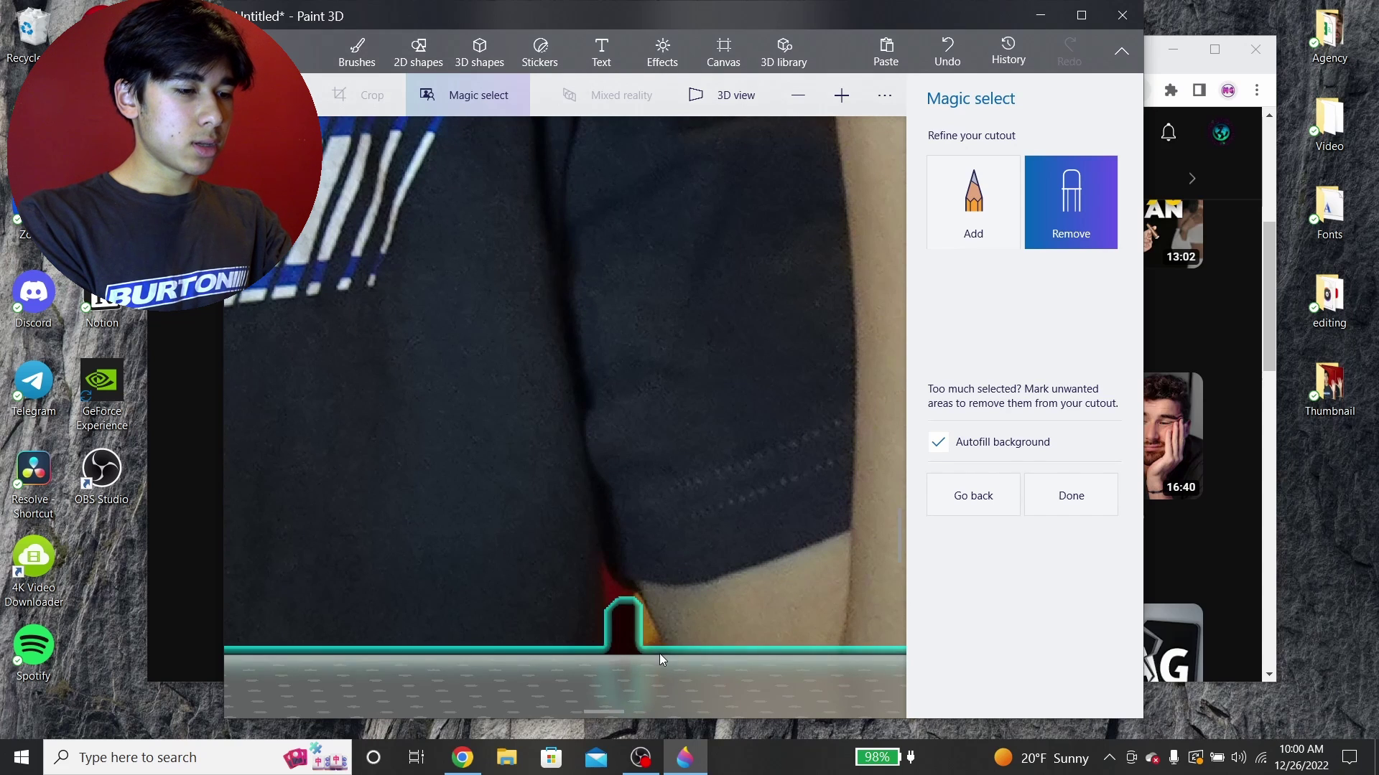
drag(641, 626, 649, 652)
drag(616, 605, 610, 588)
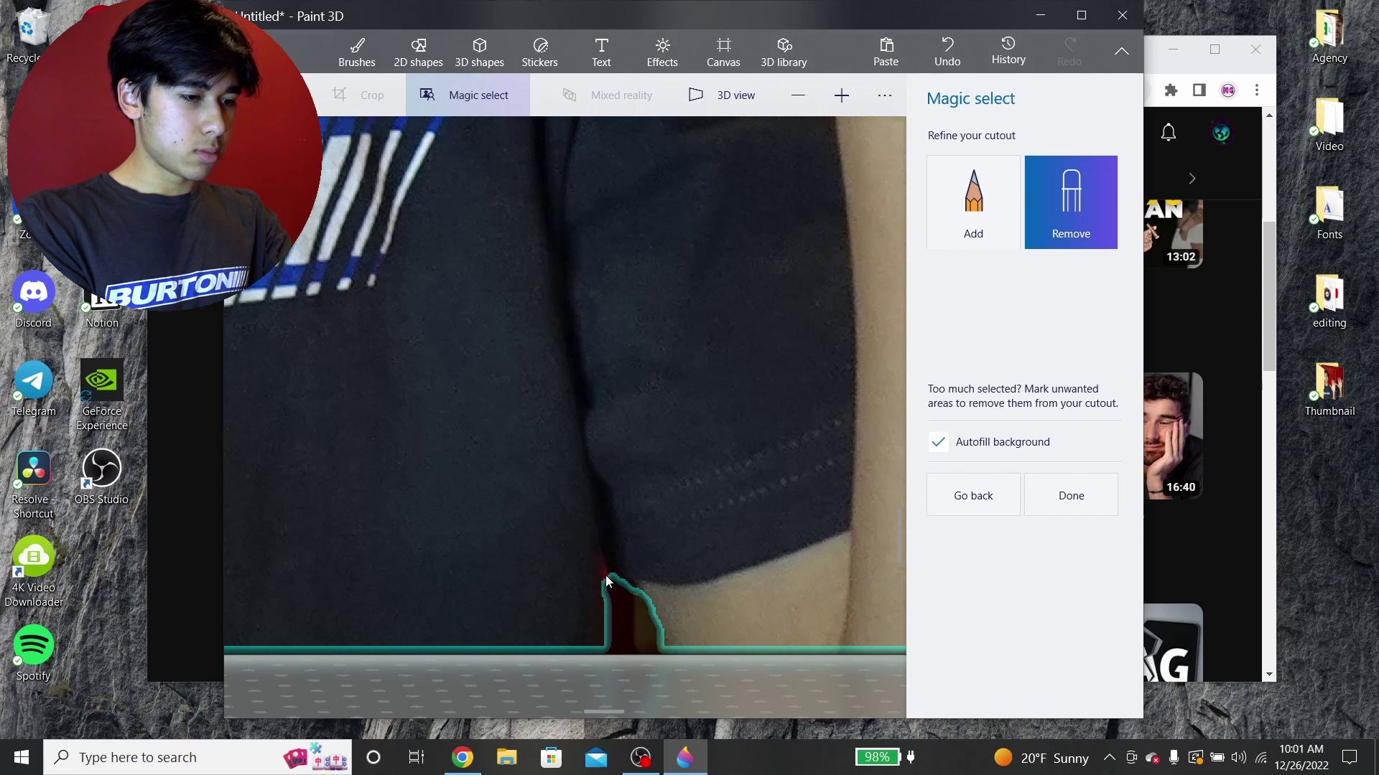
click(629, 606)
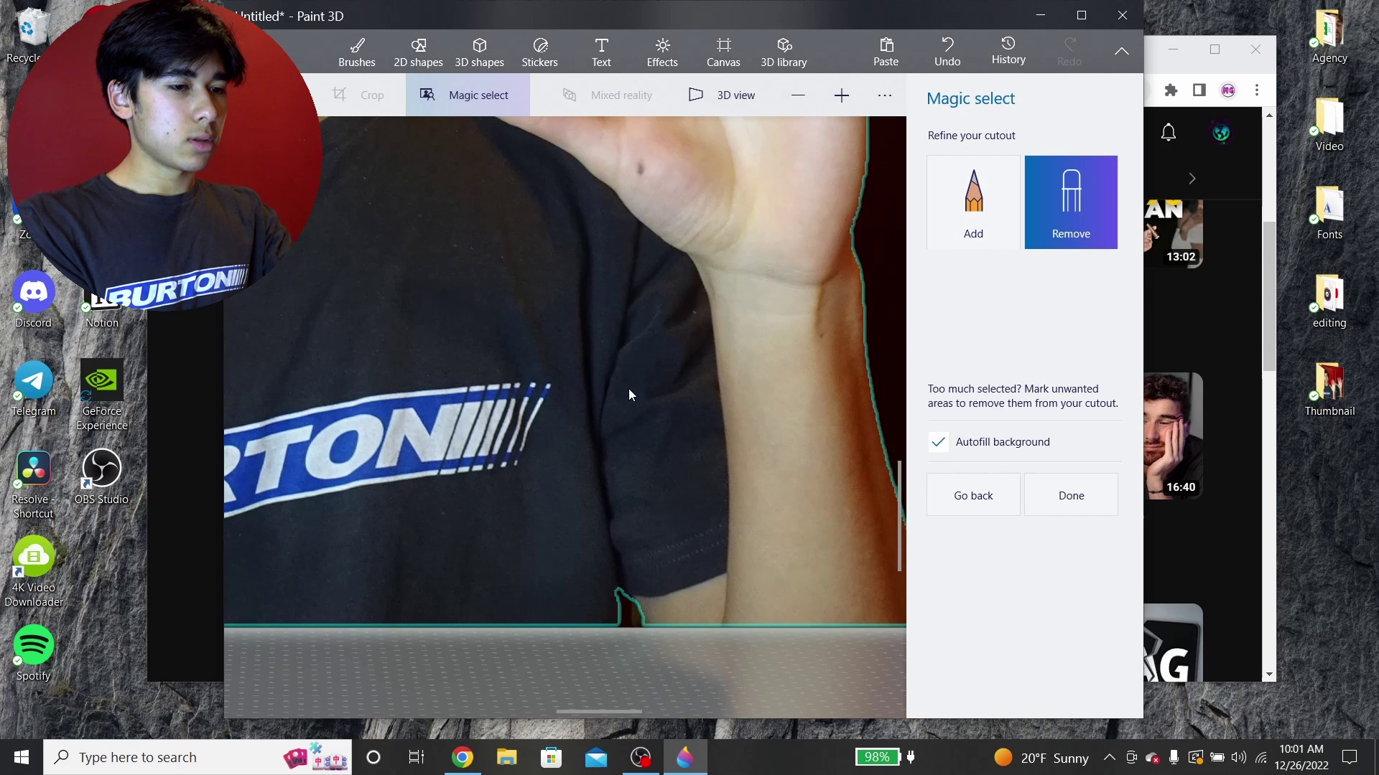
Check the cutout around the other hand and finish the cutout with Autofill background turned off.
drag(608, 715, 510, 689)
drag(909, 525, 910, 440)
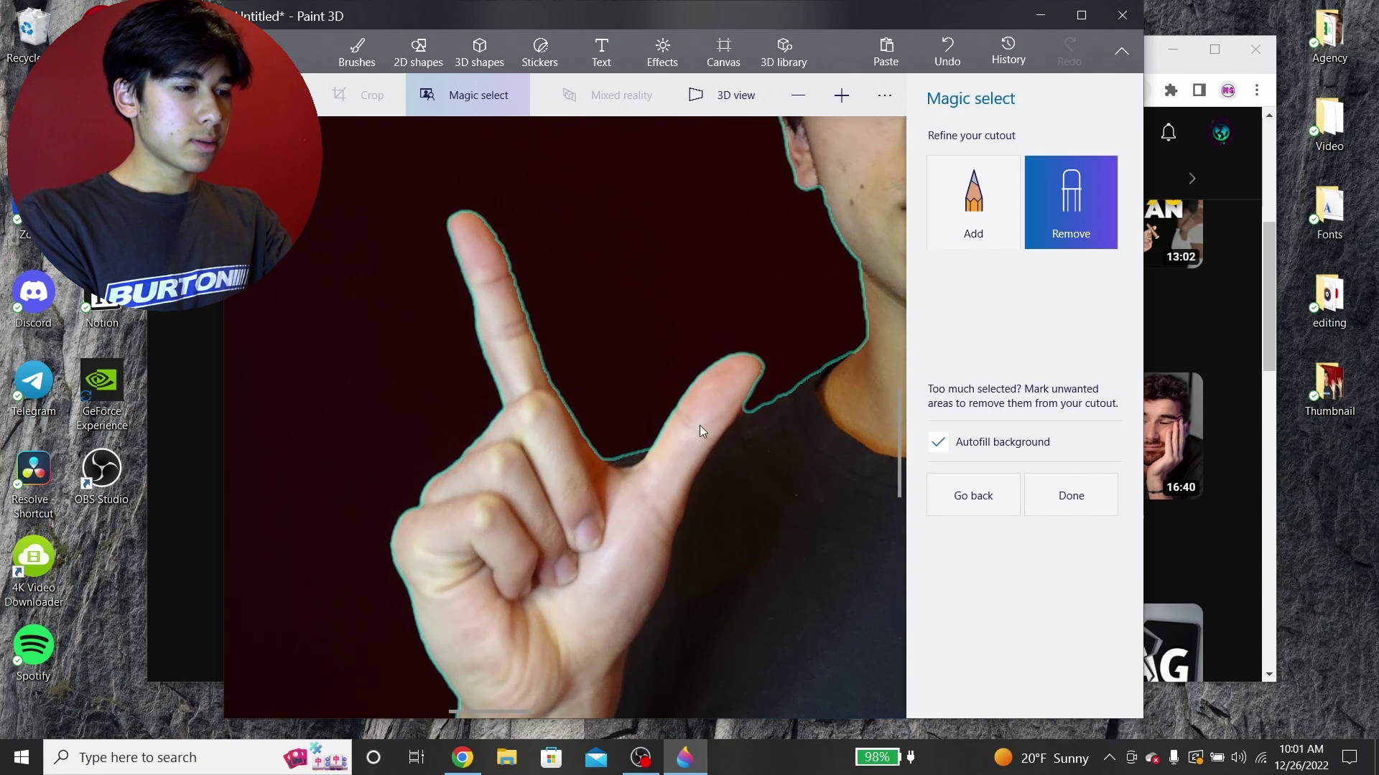
scroll(672, 403, down, 6)
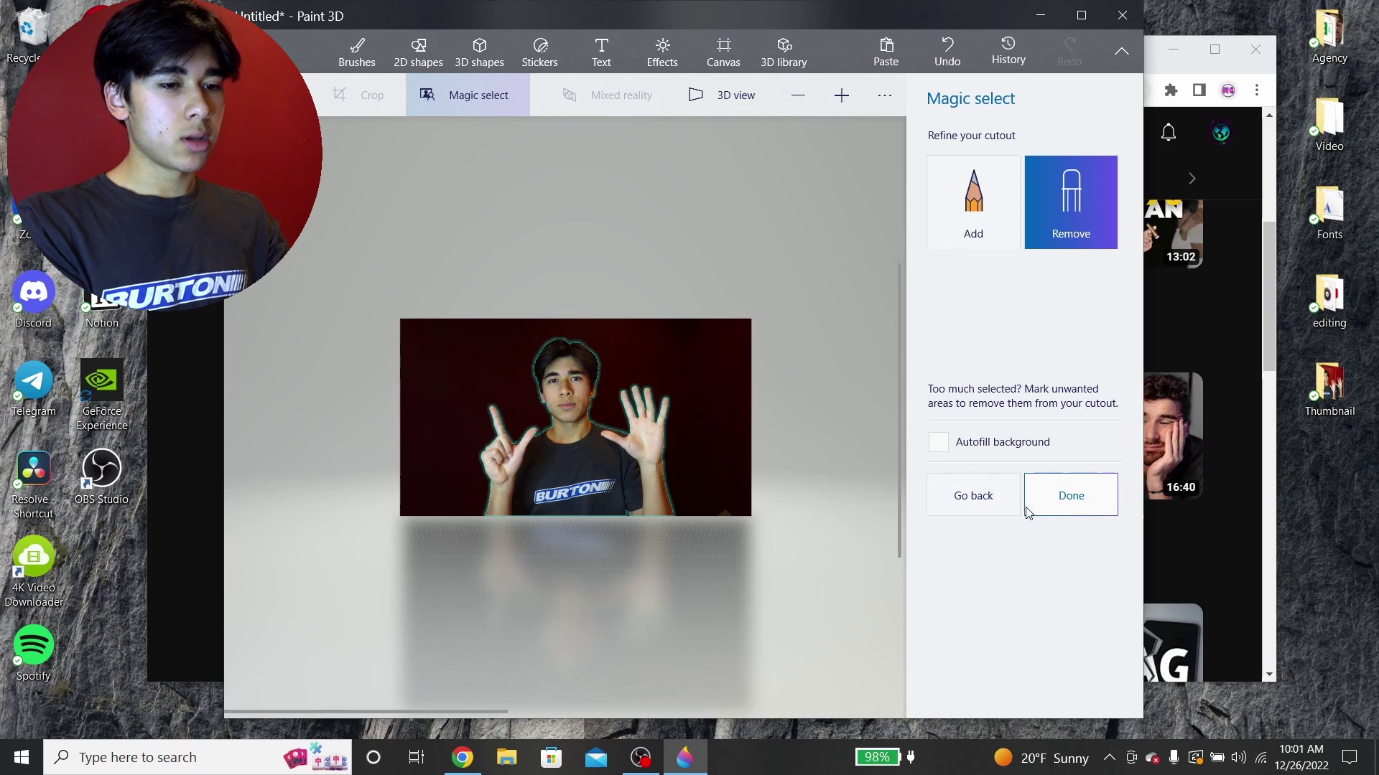
click(1068, 512)
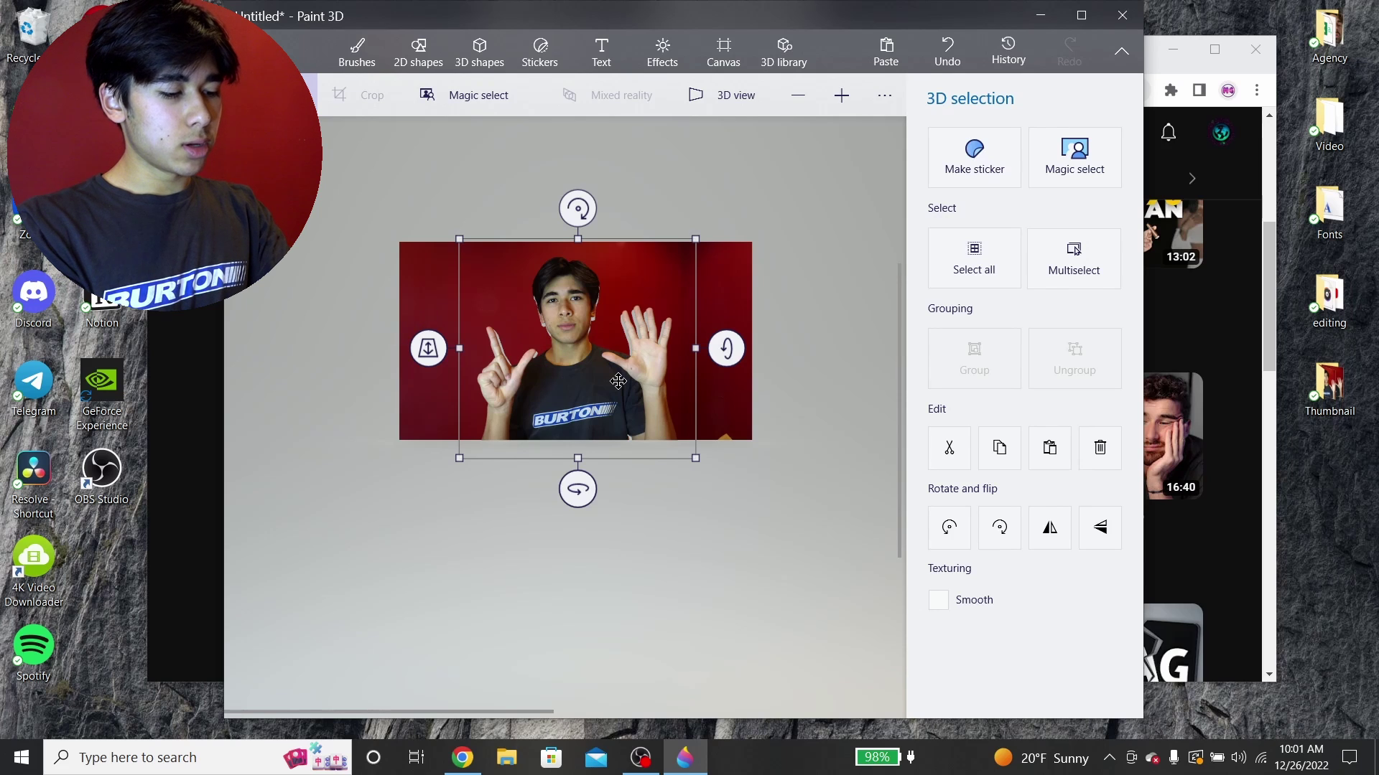
key(ctrl)
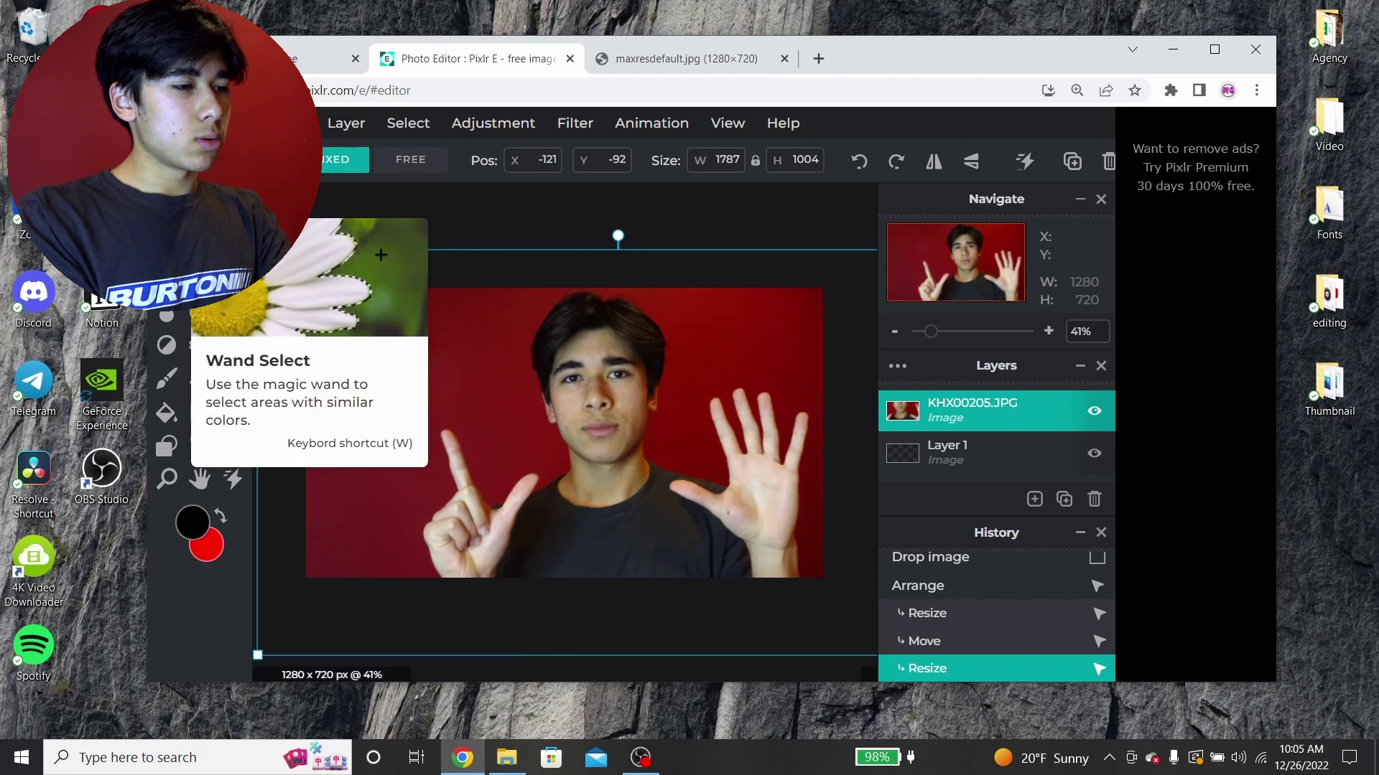
In Pixlr E, try selecting the photo's red background with the Wand, set the tolerance to 70 and clear the selection.
click(166, 246)
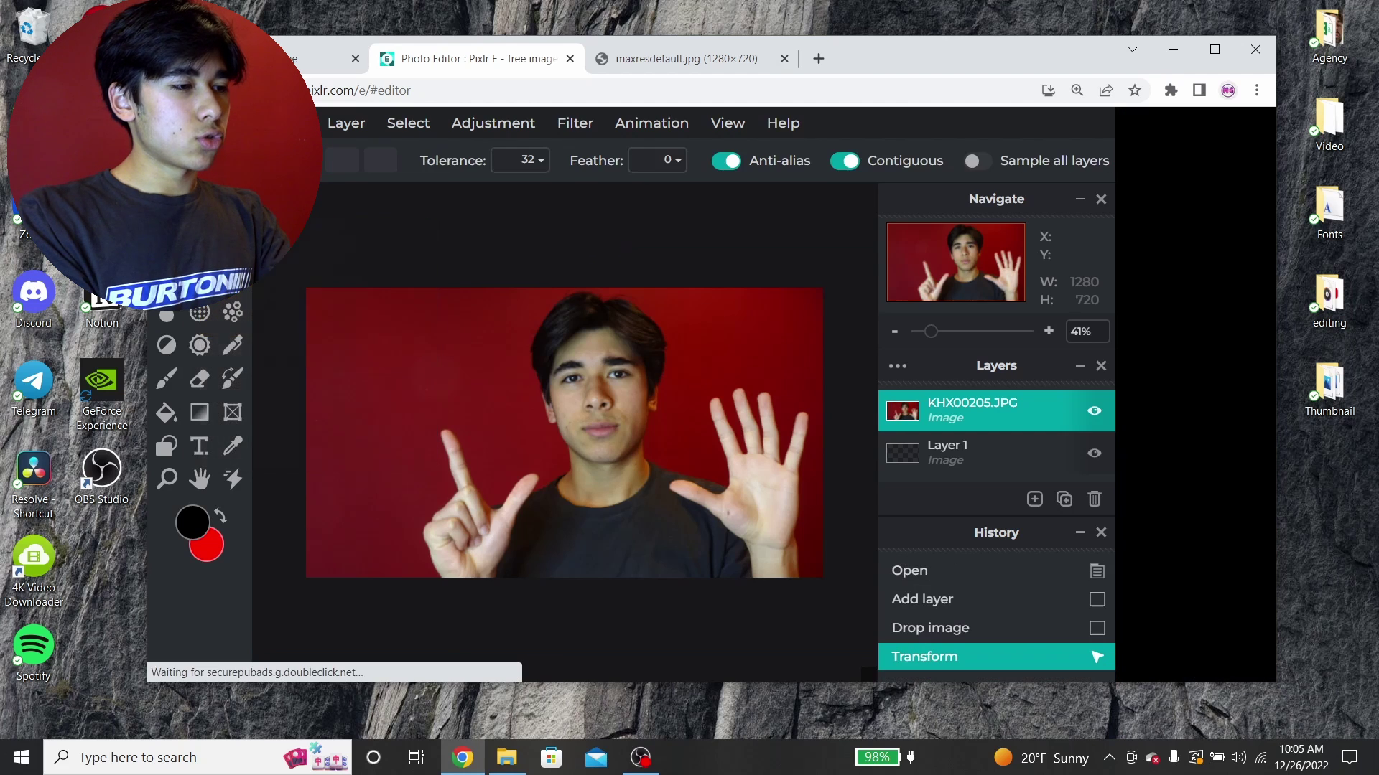
click(457, 395)
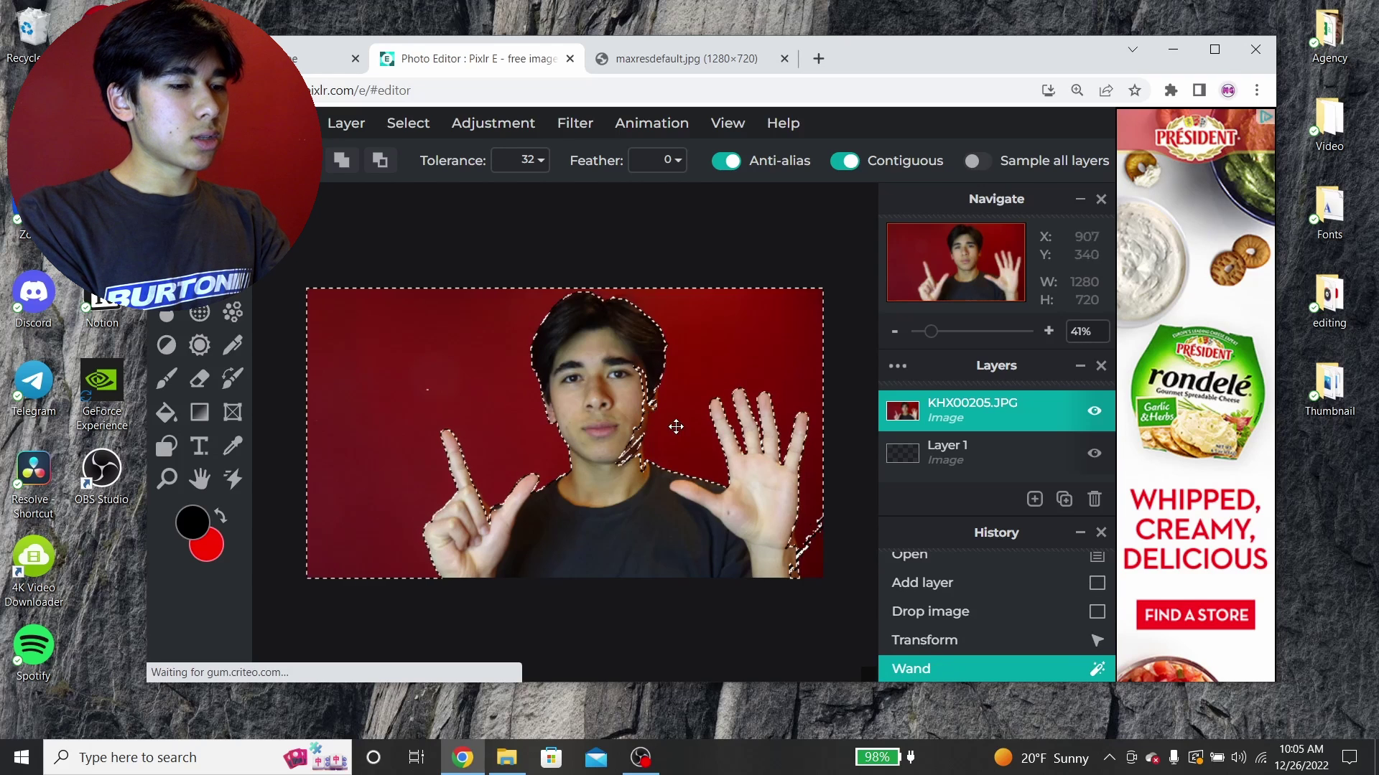
click(535, 160)
drag(404, 208, 409, 194)
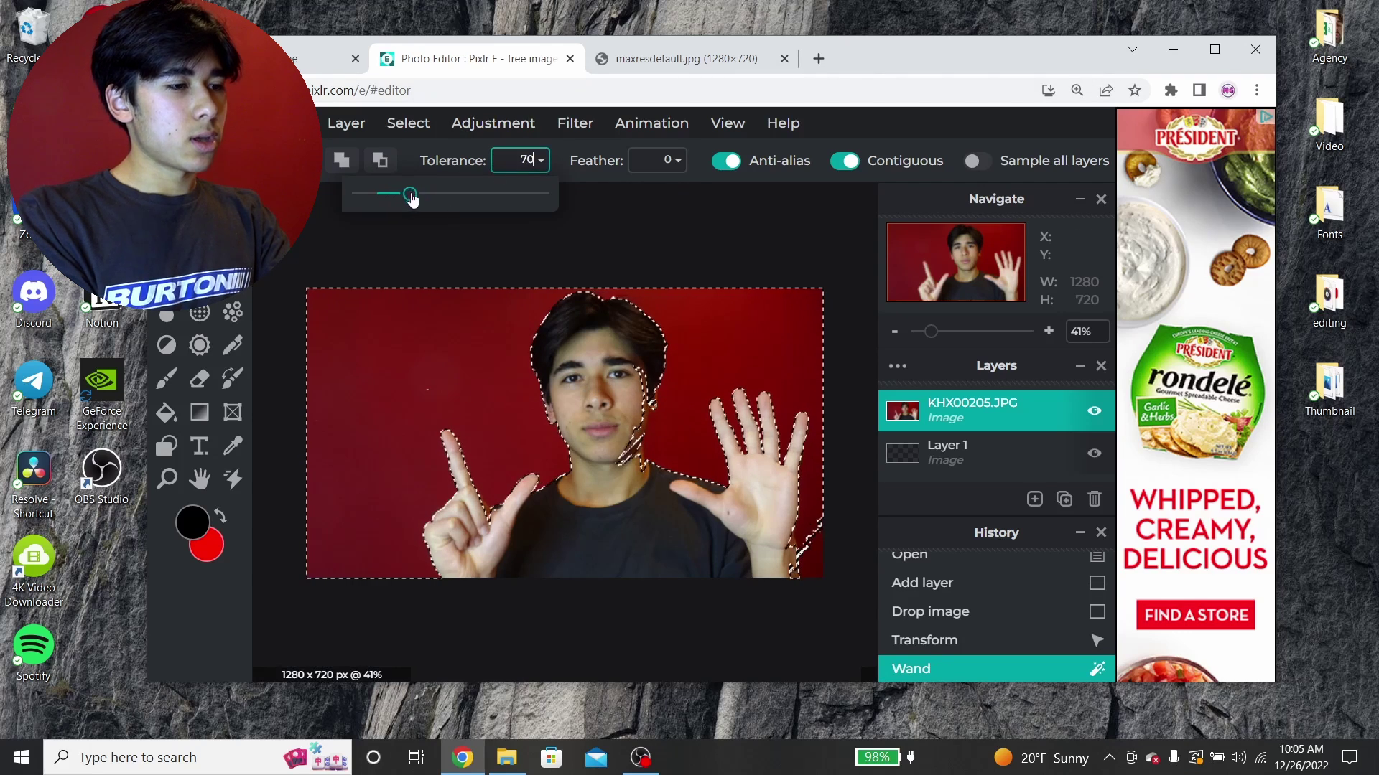
click(492, 255)
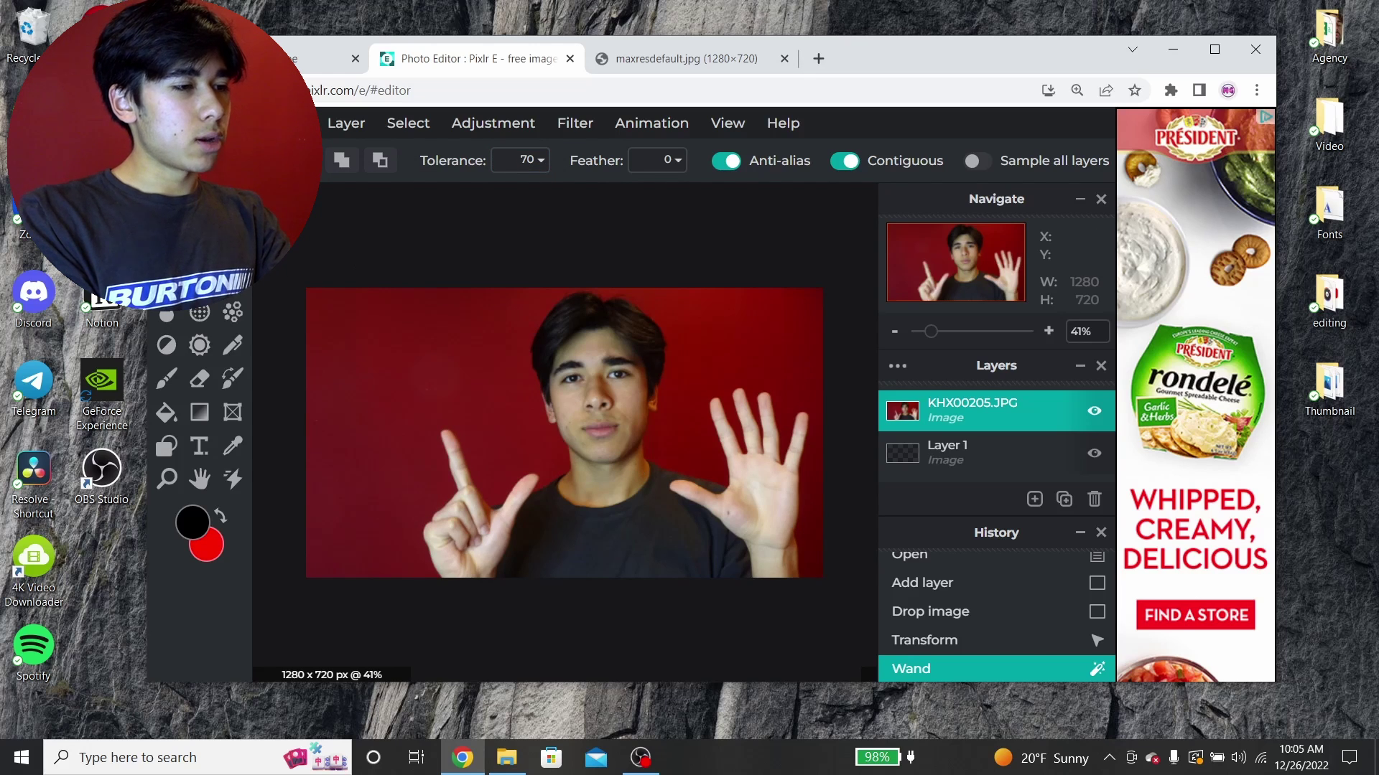
Outline the subject and both raised hands with a closed polygon lasso selection on the KHX00205.JPG layer.
click(200, 213)
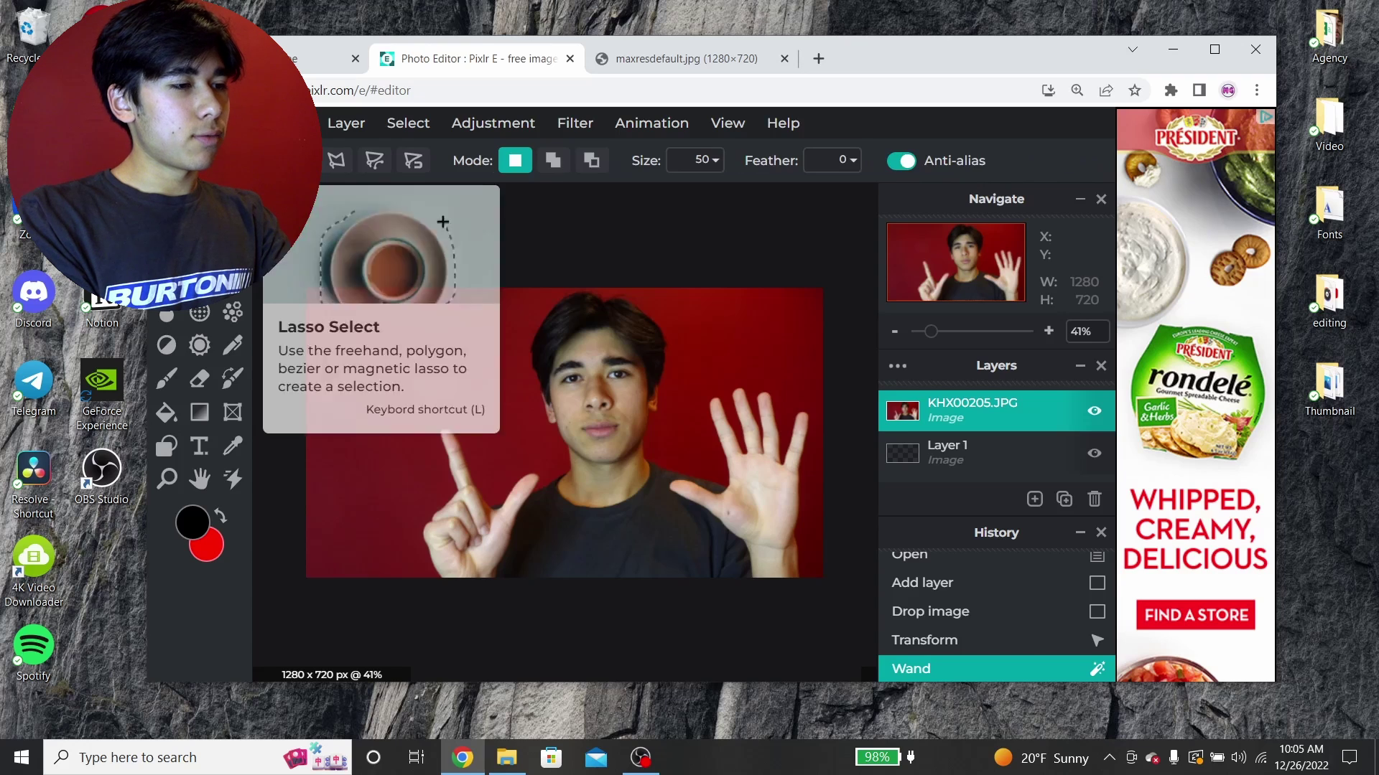
click(337, 163)
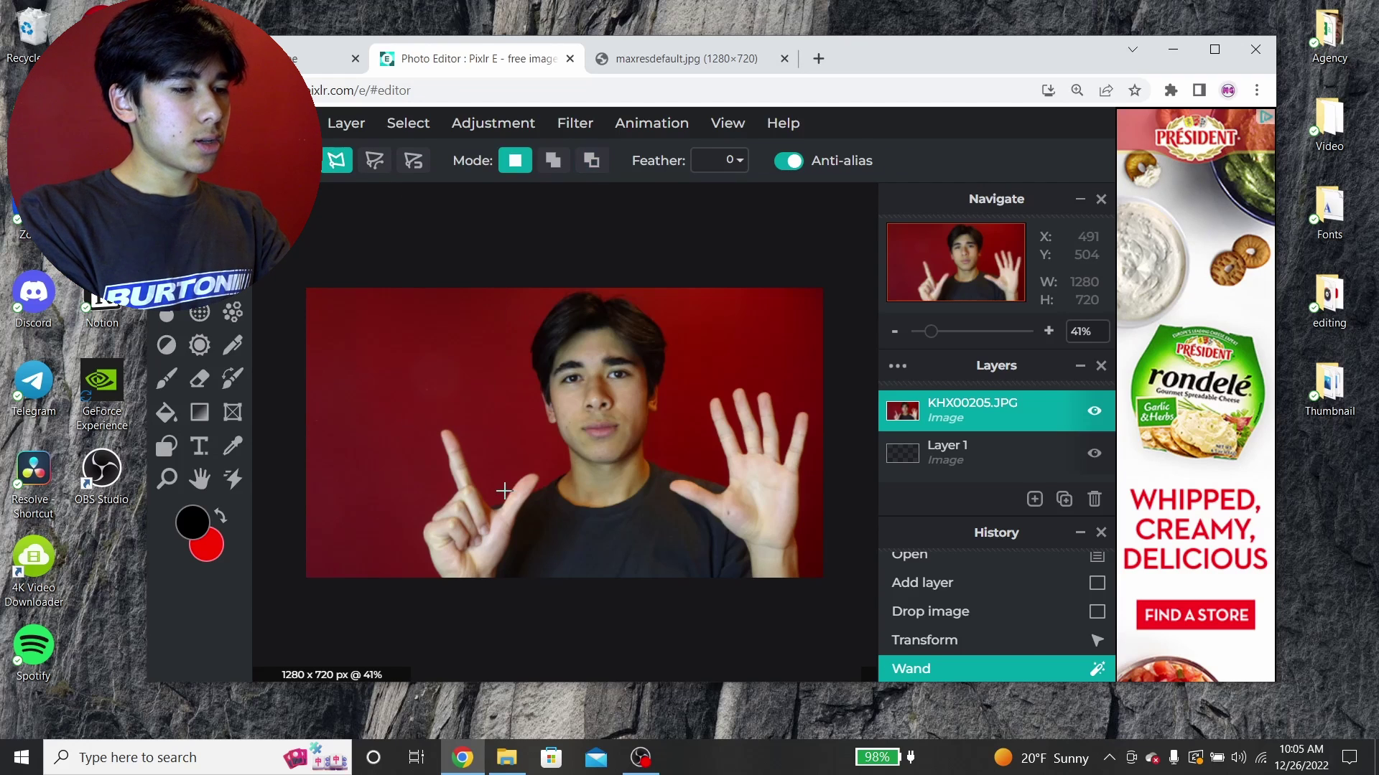
scroll(436, 479, up, 1)
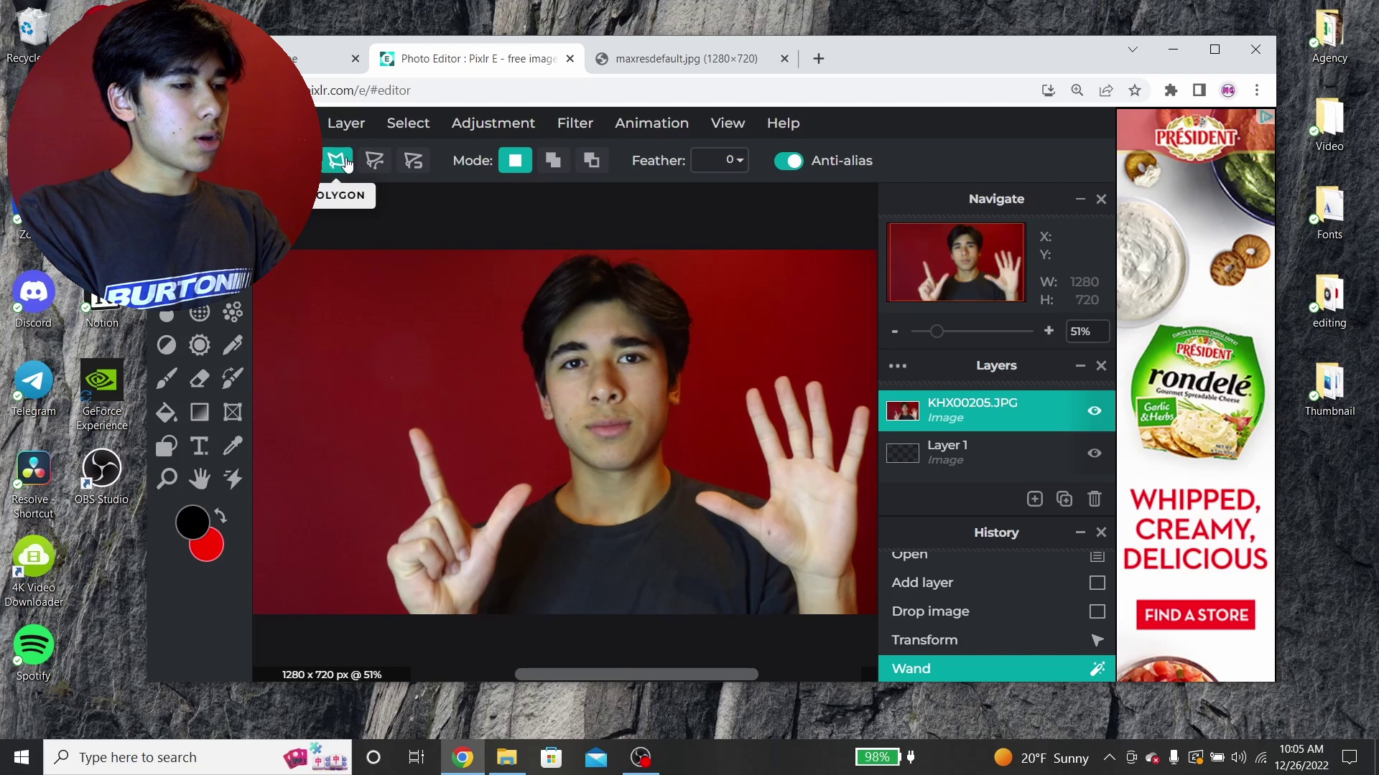
click(433, 449)
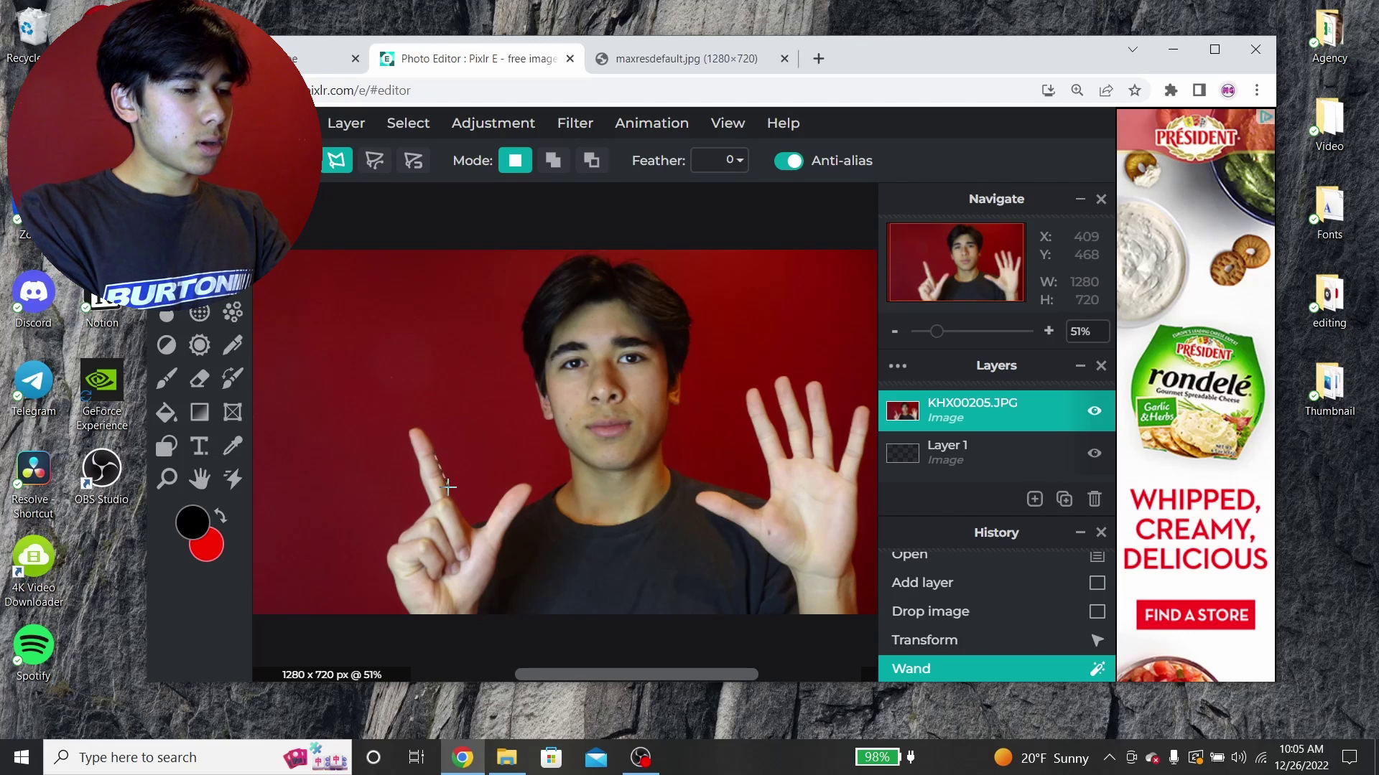
click(471, 527)
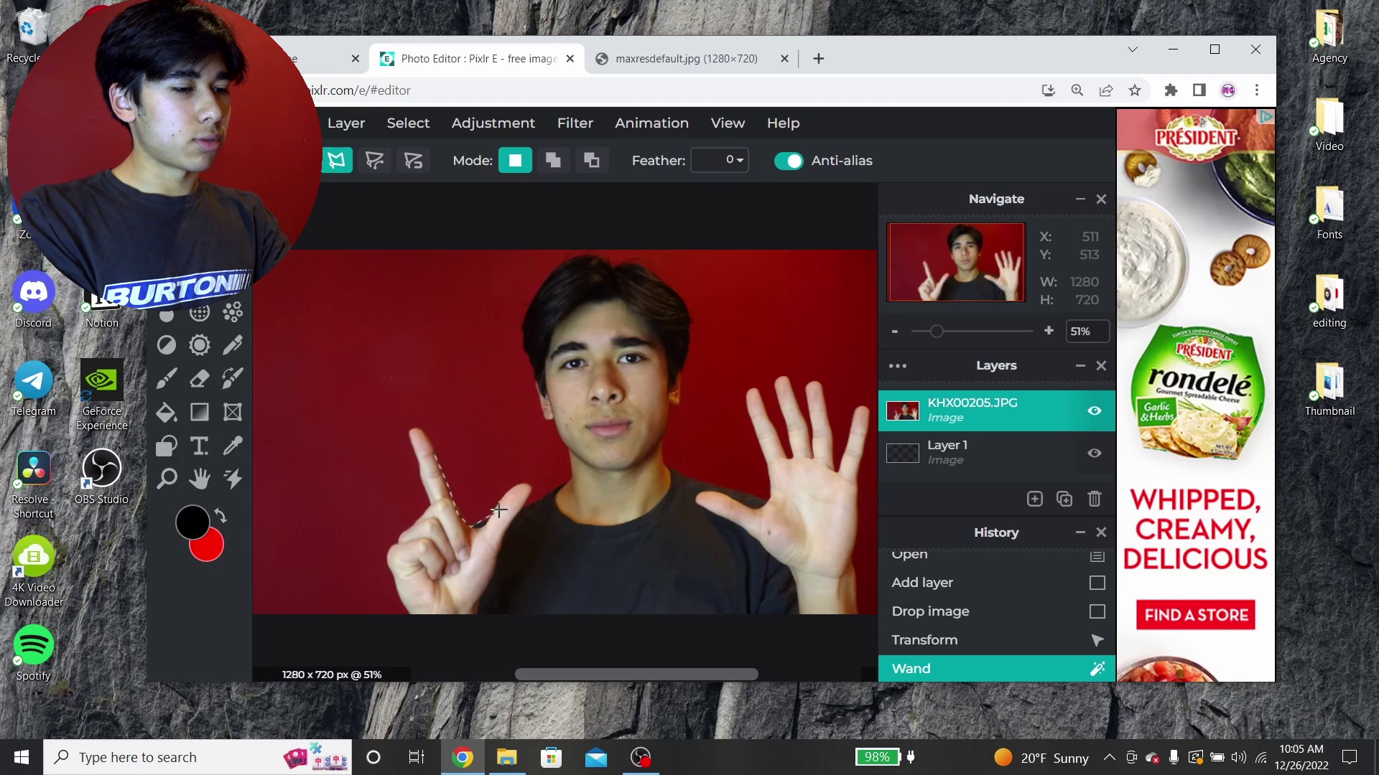
click(505, 252)
click(739, 253)
scroll(771, 383, down, 1)
scroll(771, 383, down, 1)
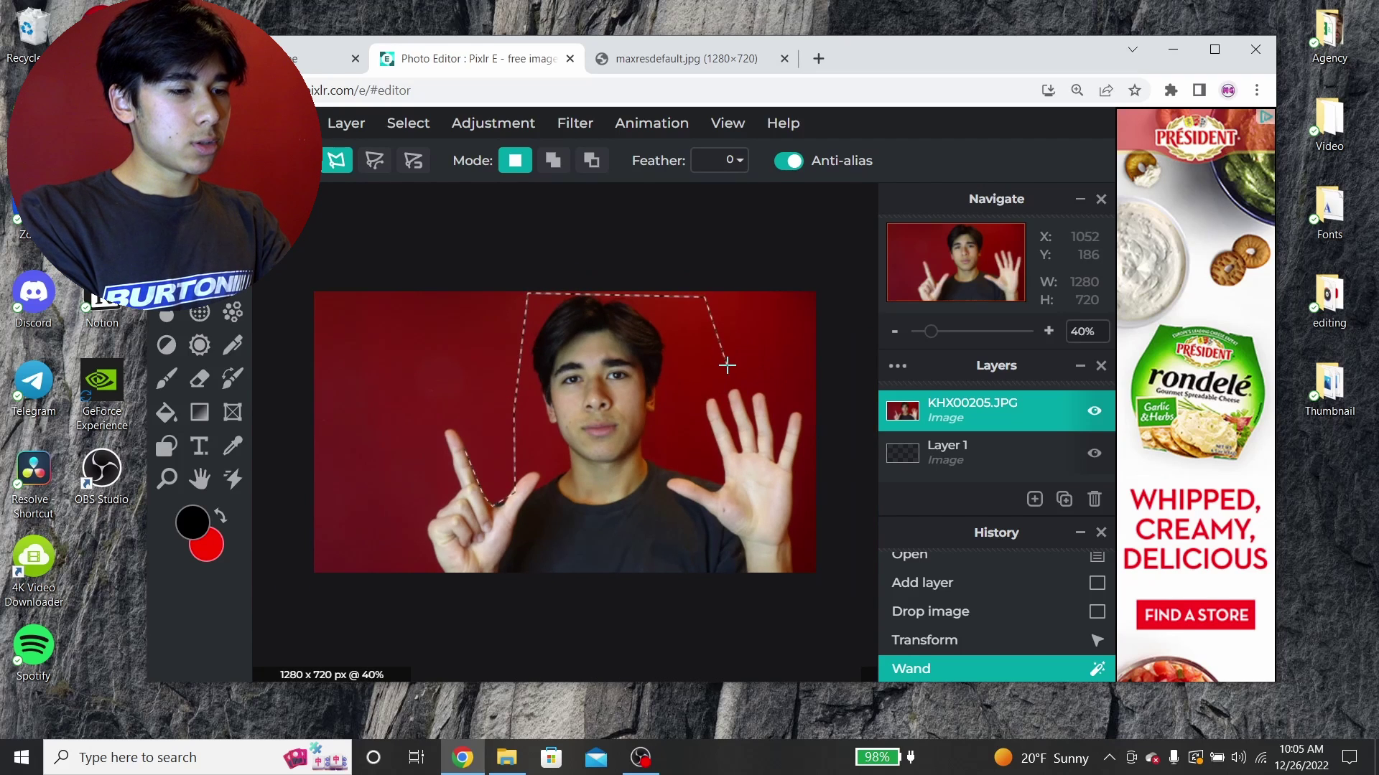
click(804, 580)
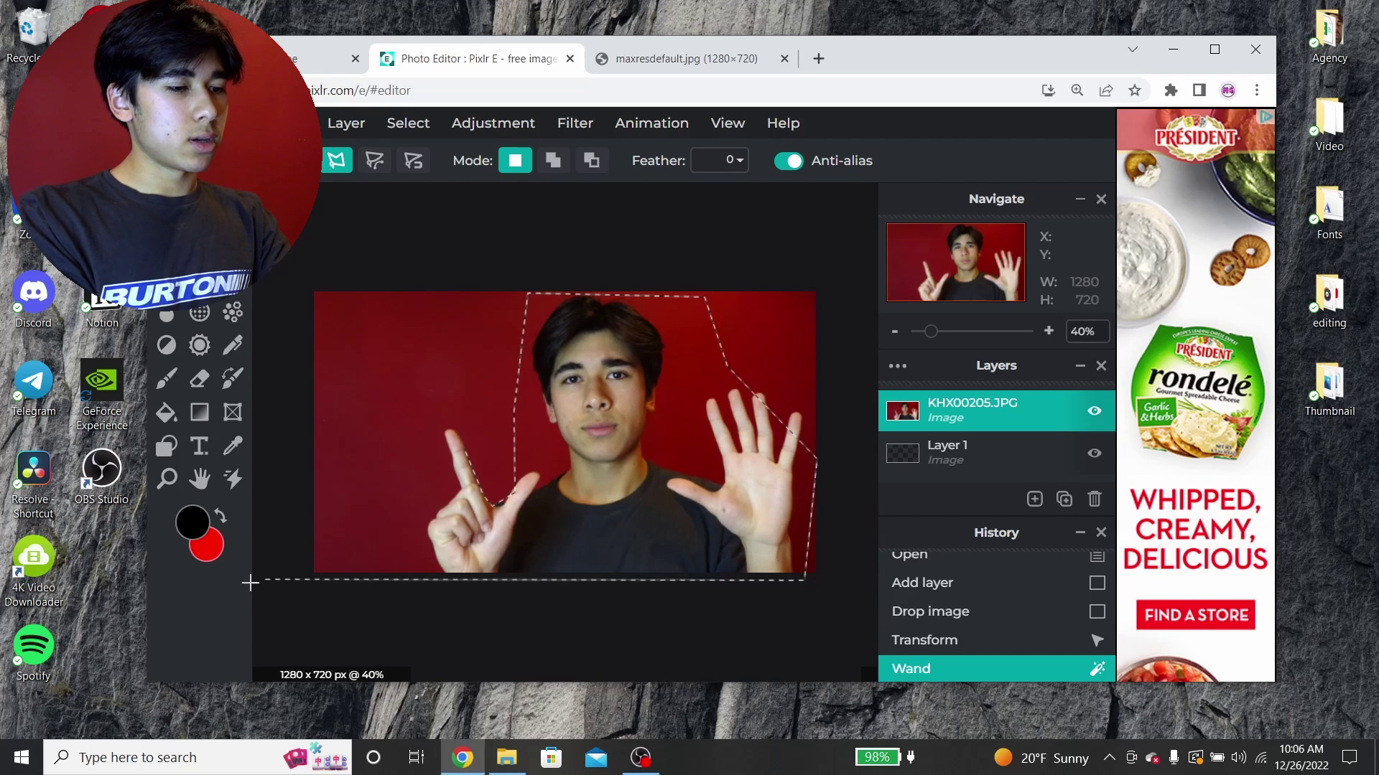
click(422, 572)
click(420, 395)
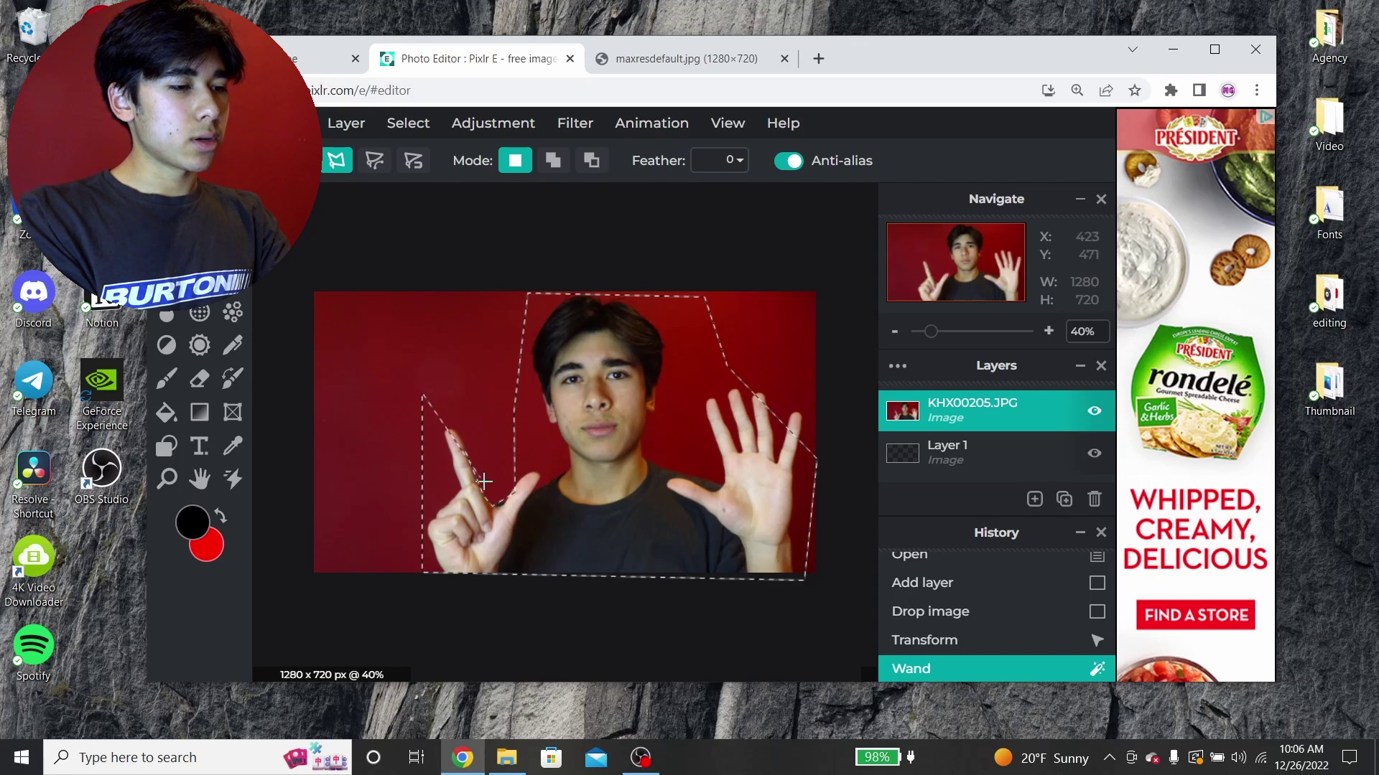
double_click(467, 454)
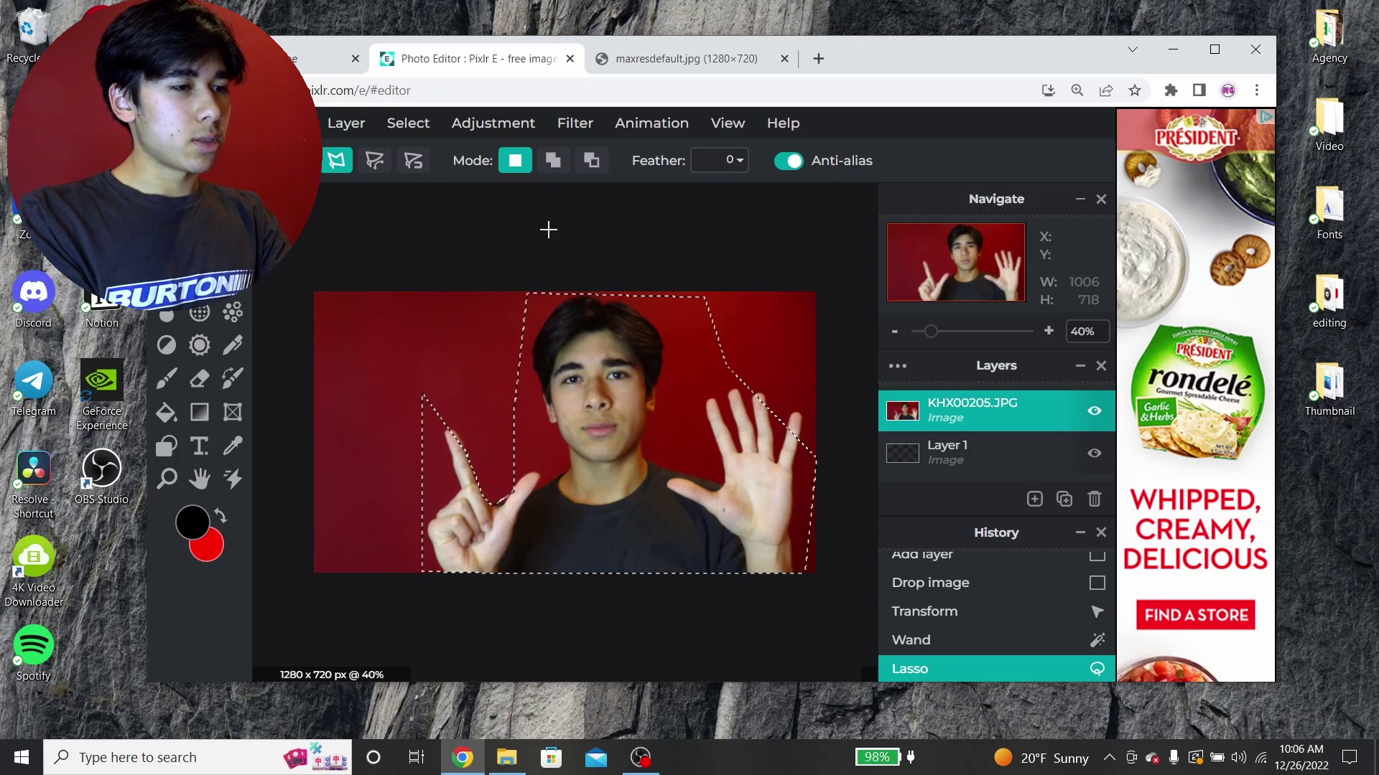
Invert the selection, delete the red background outside the outline and clear the selection.
click(408, 126)
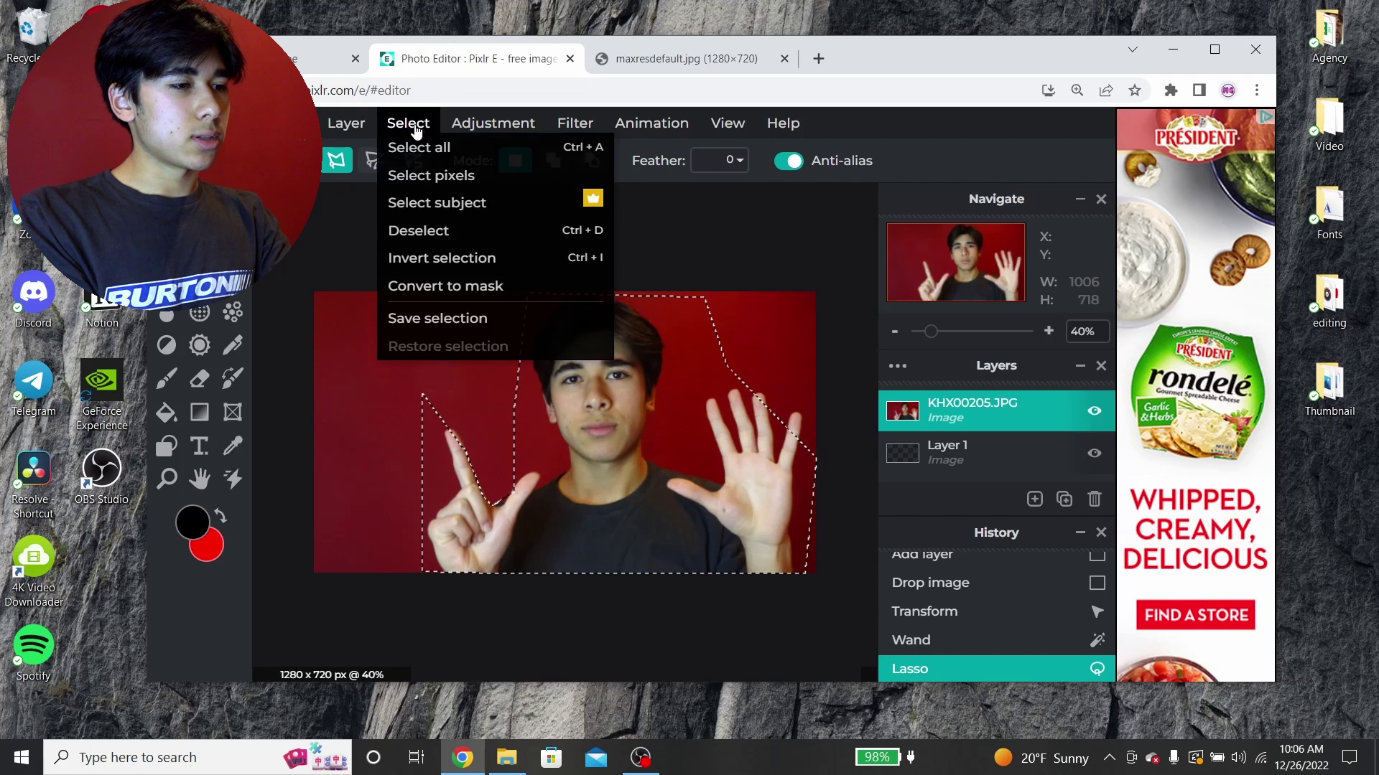
click(441, 257)
key(Delete)
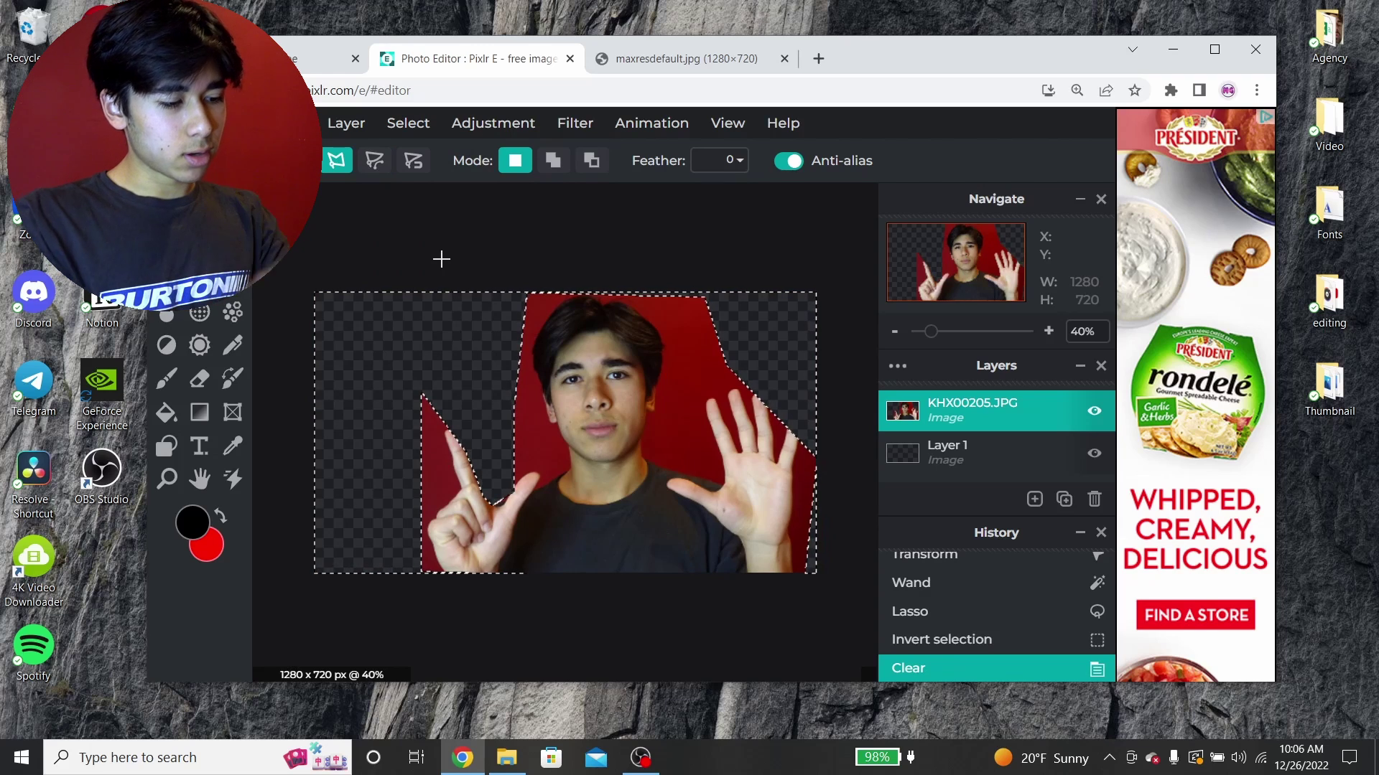
key(ctrl+d)
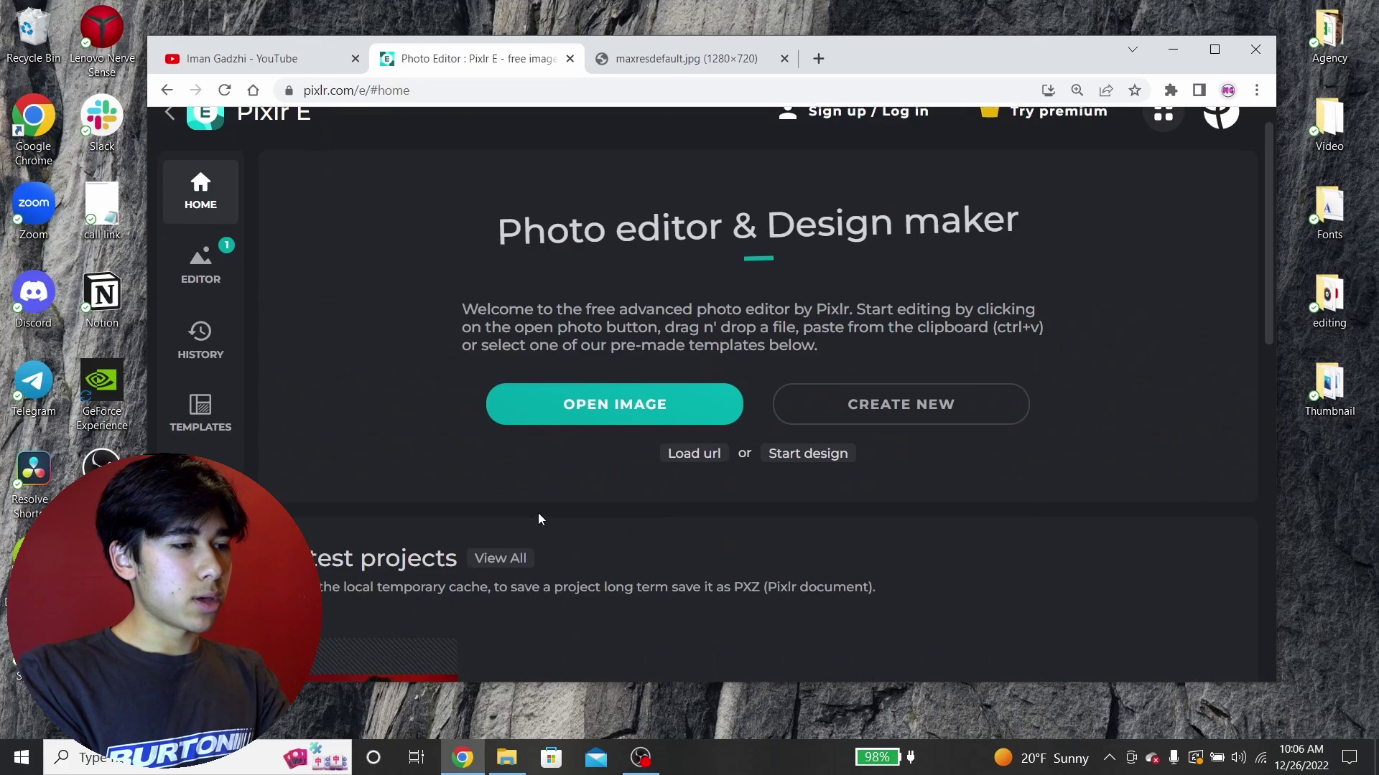
Open Pixlr's Remove bg tool from the suite page, browse for a photo without choosing one, and return to the suite page.
scroll(419, 392, up, 1)
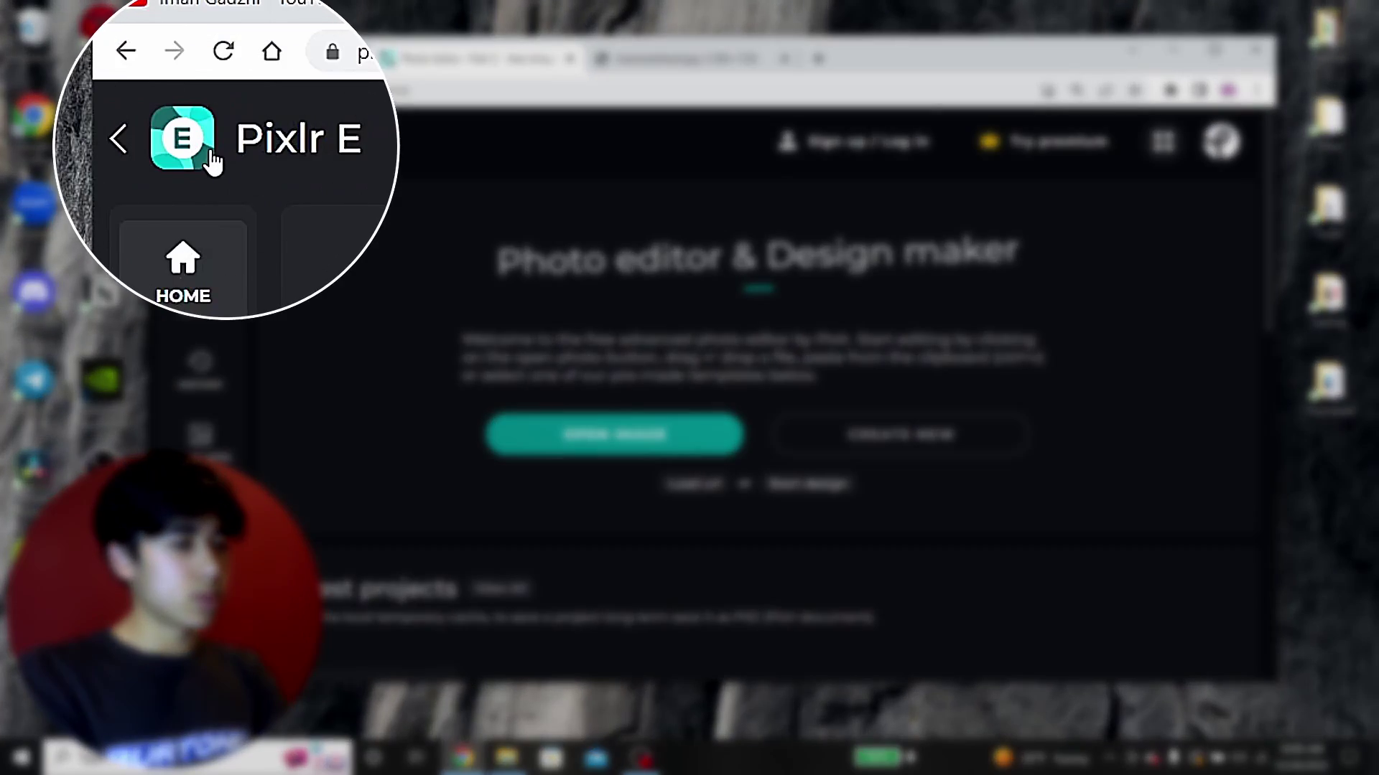
click(218, 149)
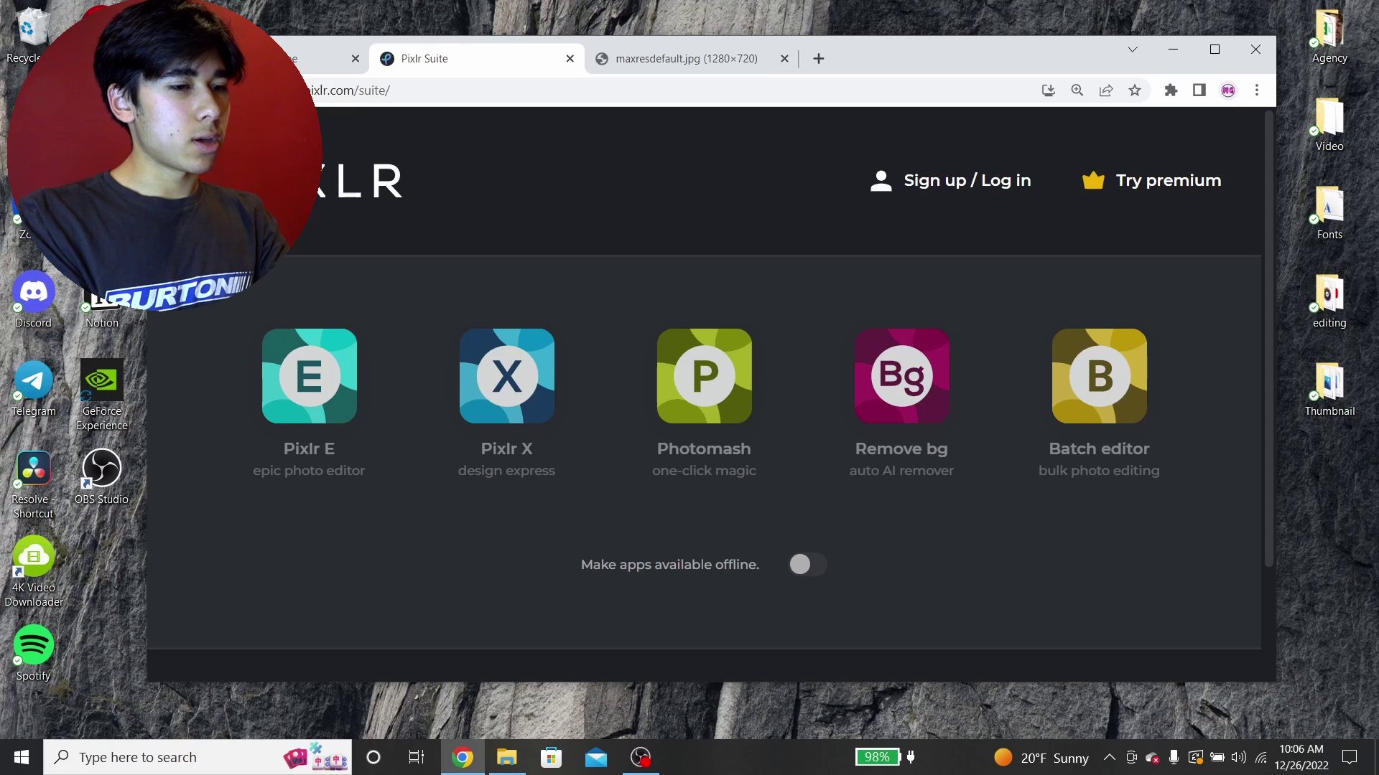
click(876, 402)
click(726, 409)
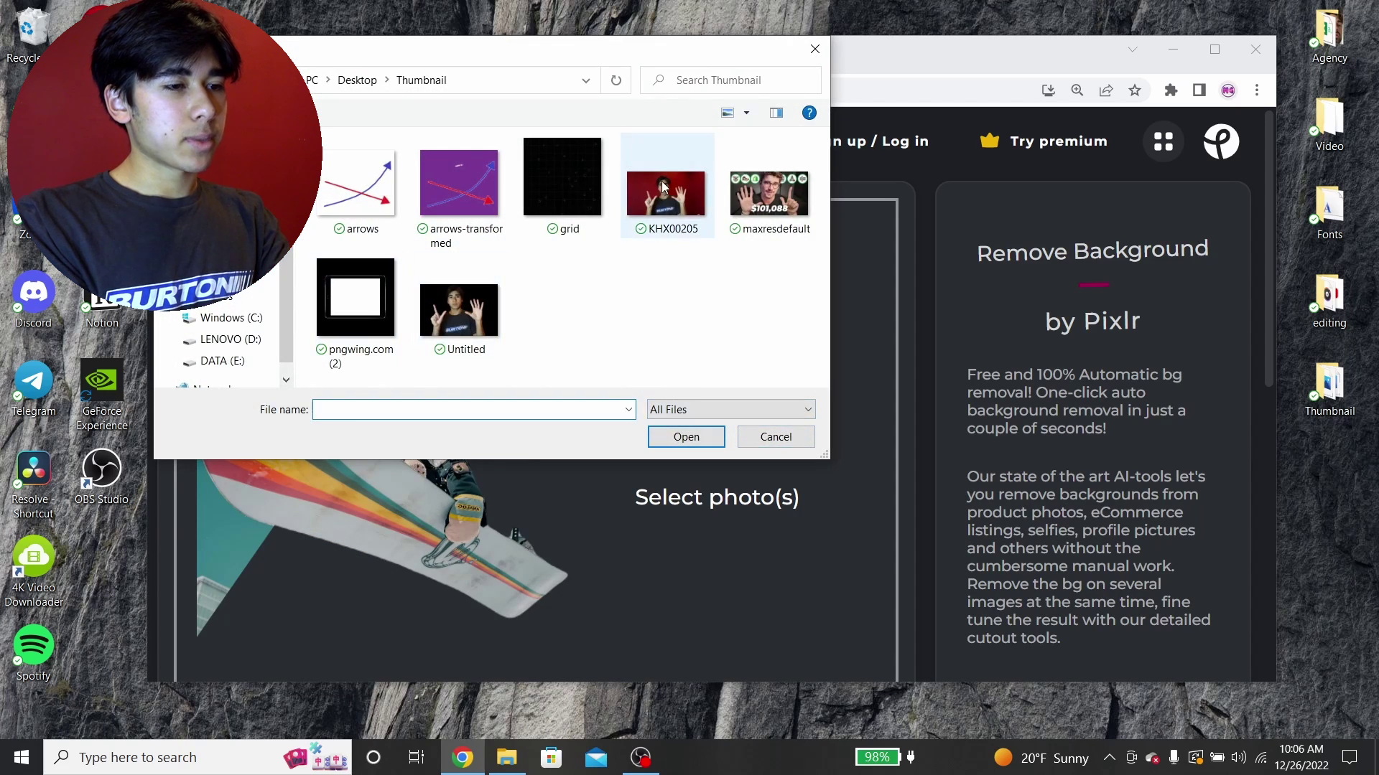
click(771, 437)
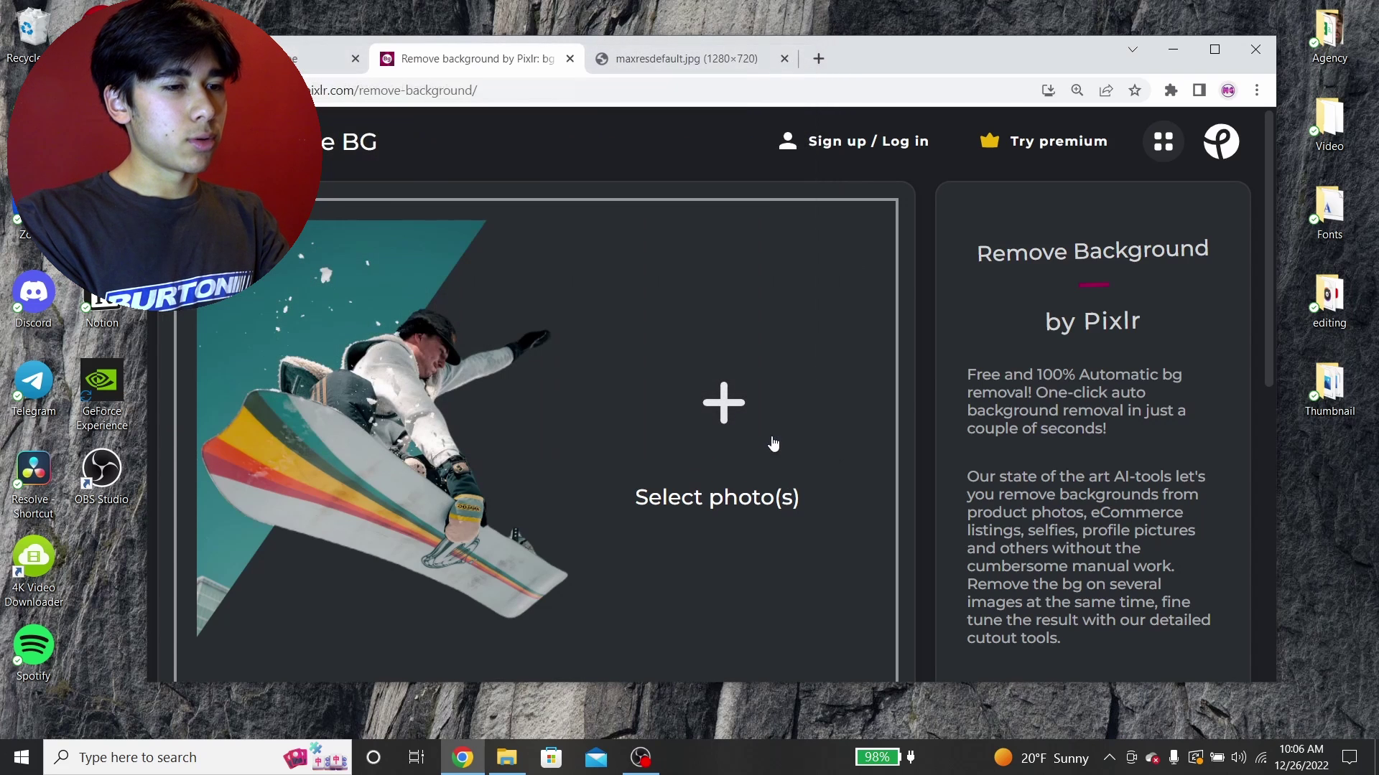
click(215, 141)
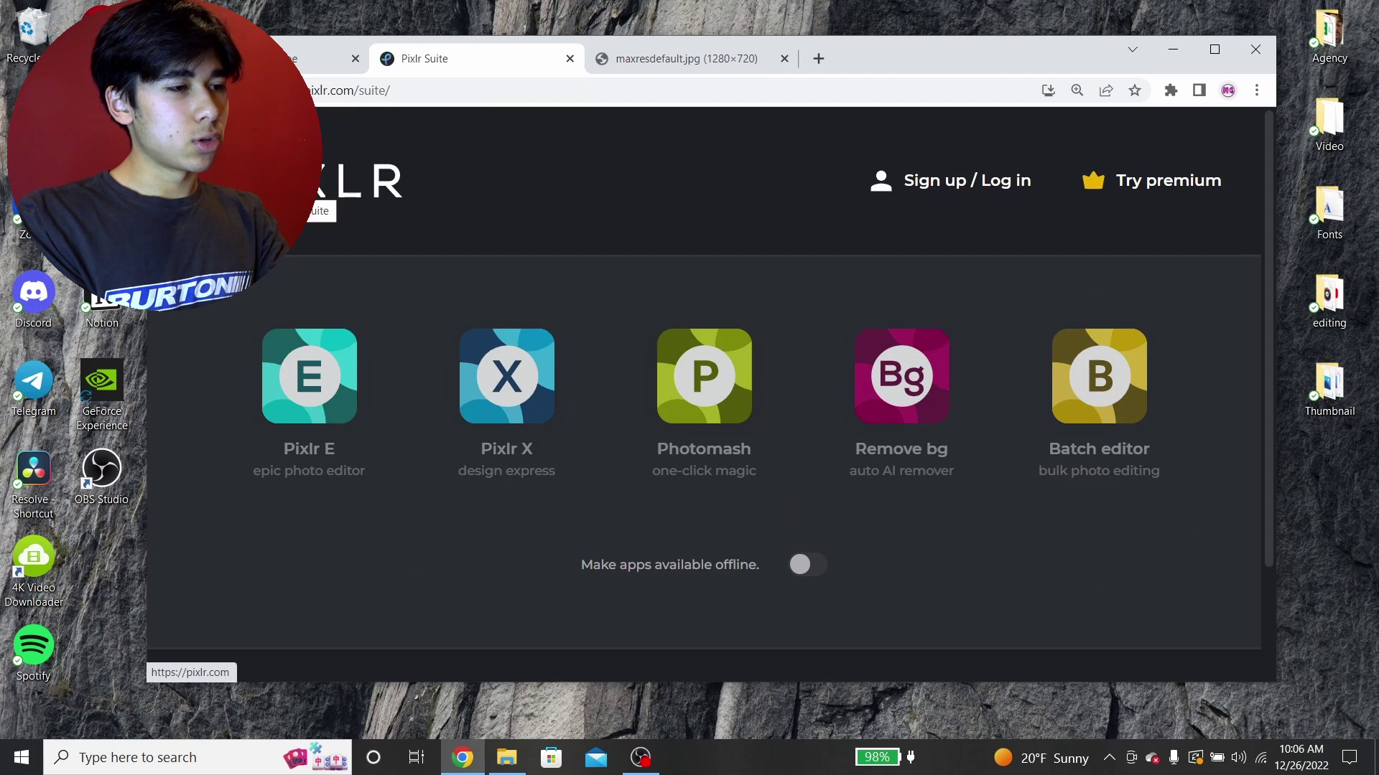
Reopen the latest untitled project in Pixlr E and delete its KHX00205.JPG layer.
click(326, 370)
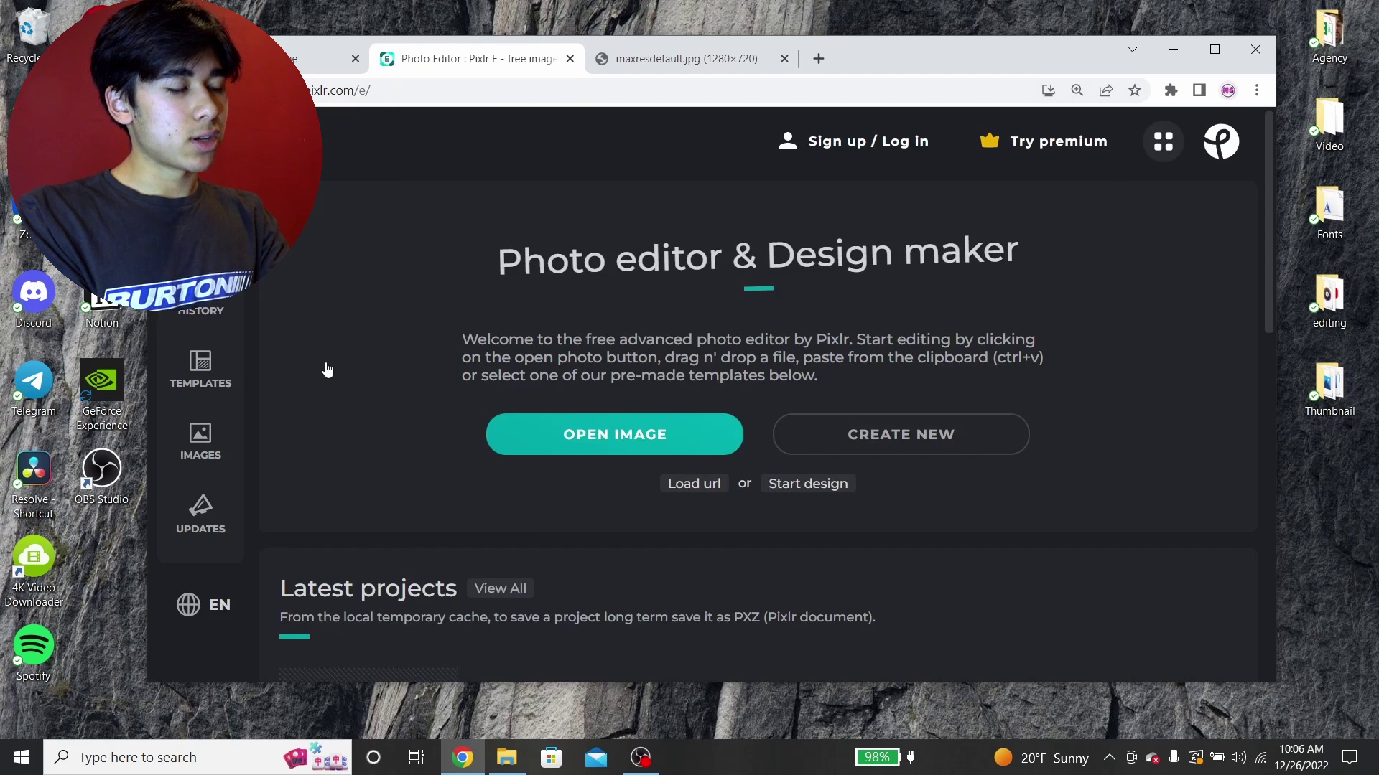
scroll(473, 501, down, 3)
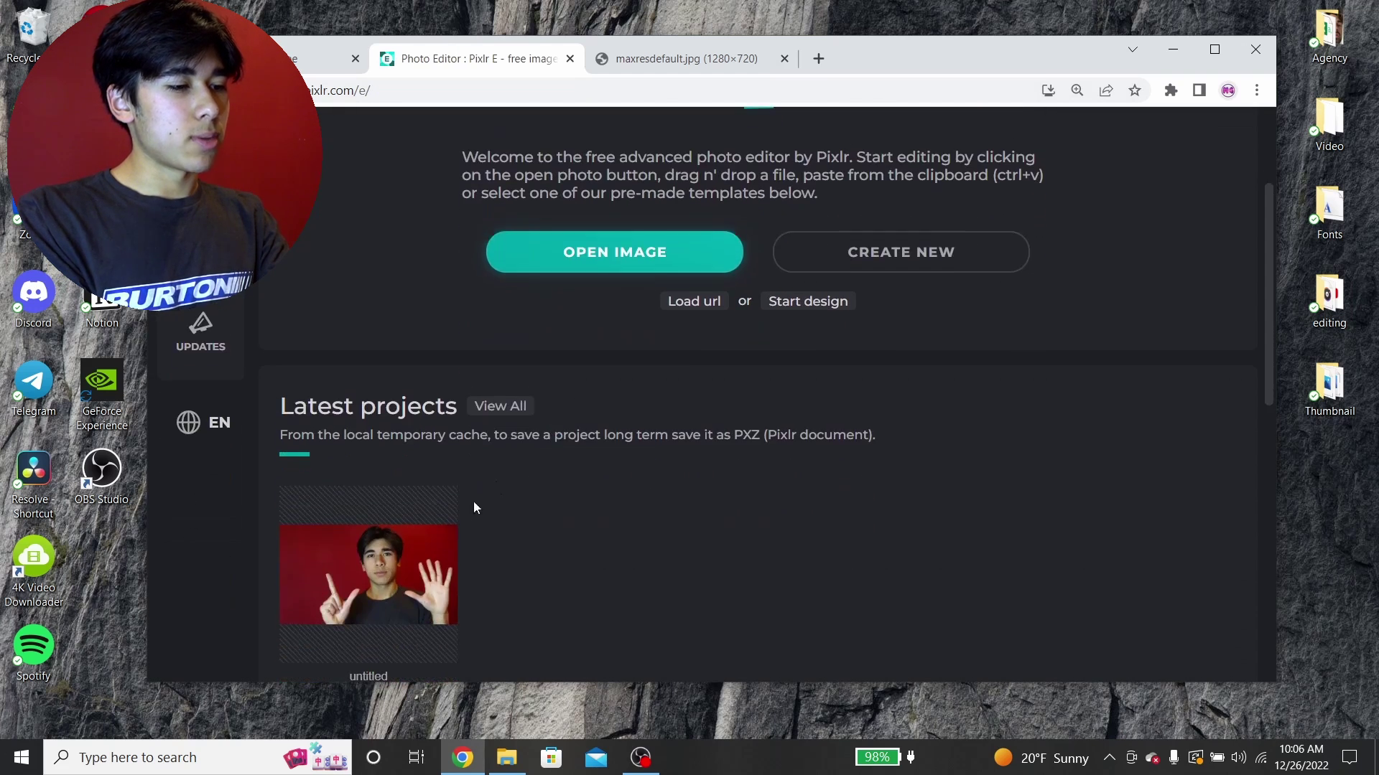
click(416, 566)
click(1000, 415)
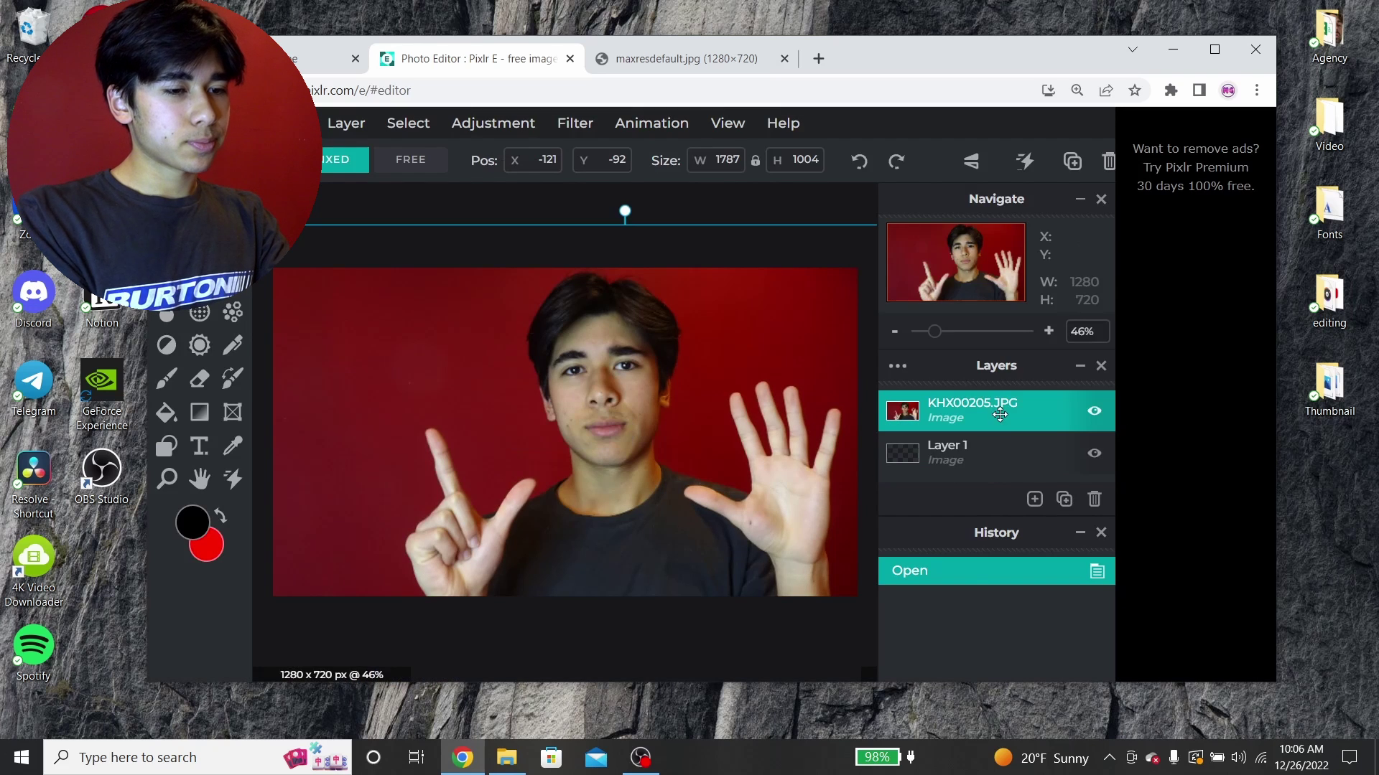
key(Delete)
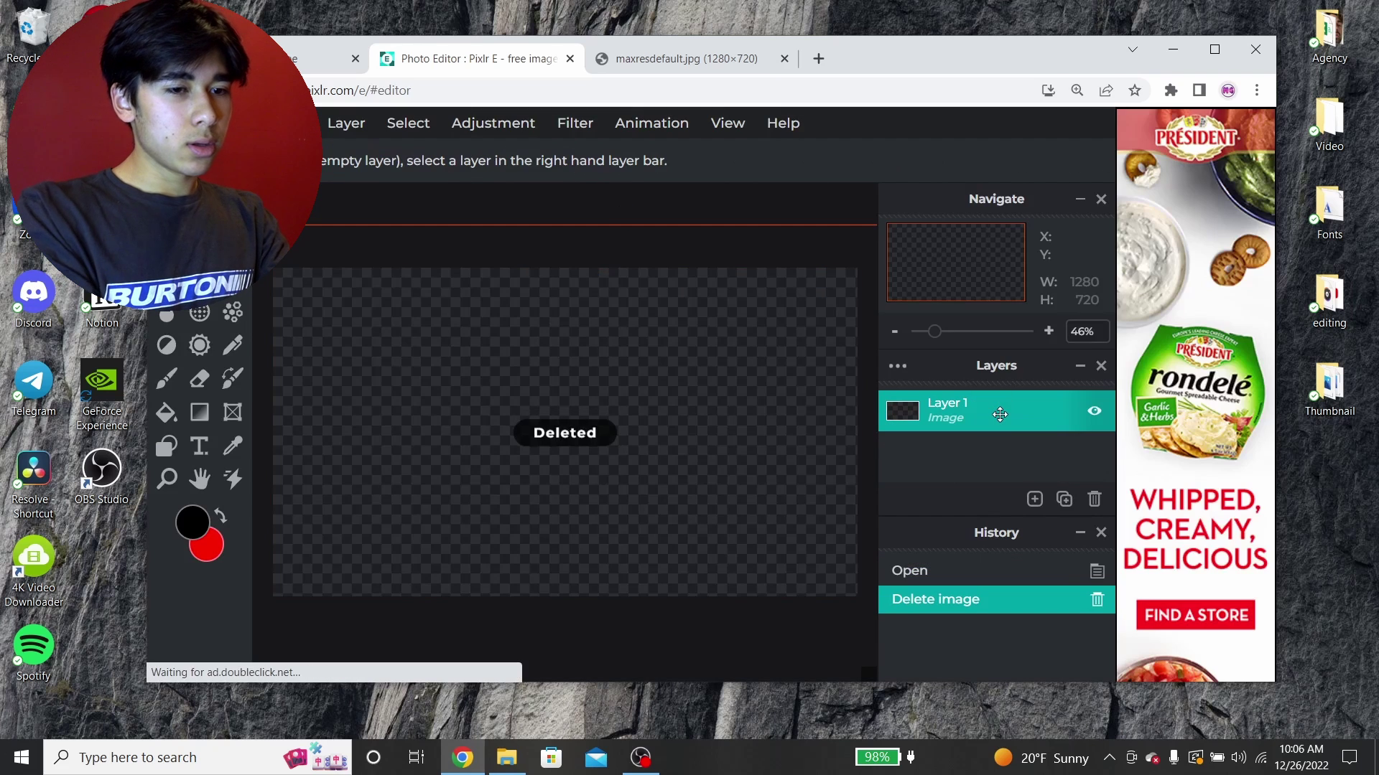
Add the cutout image Untitled from the desktop's Thumbnail folder to the canvas as a new layer.
double_click(1325, 369)
drag(846, 527, 370, 401)
click(852, 408)
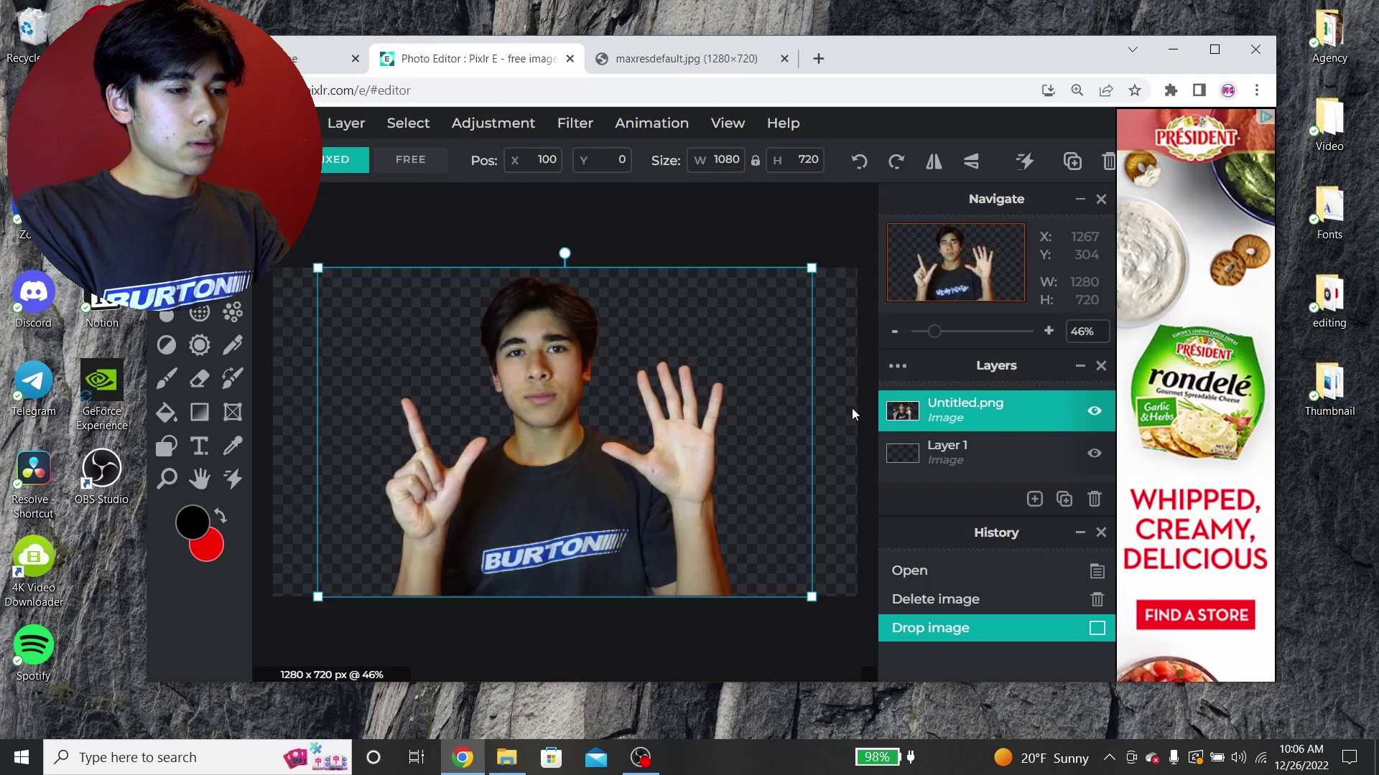
Add the maxresdefault reference thumbnail from the Thumbnail folder to the canvas above the cutout.
double_click(1328, 388)
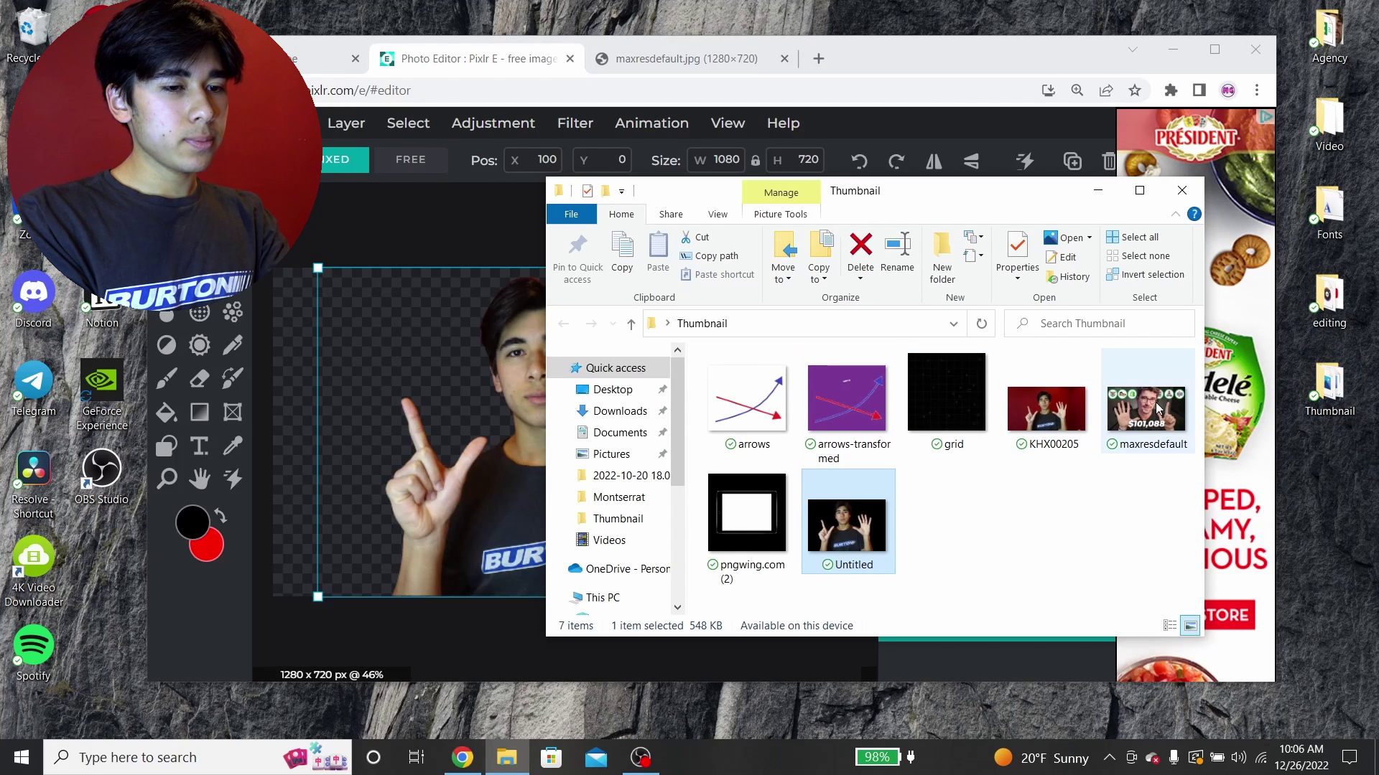
drag(1157, 407, 403, 279)
click(792, 425)
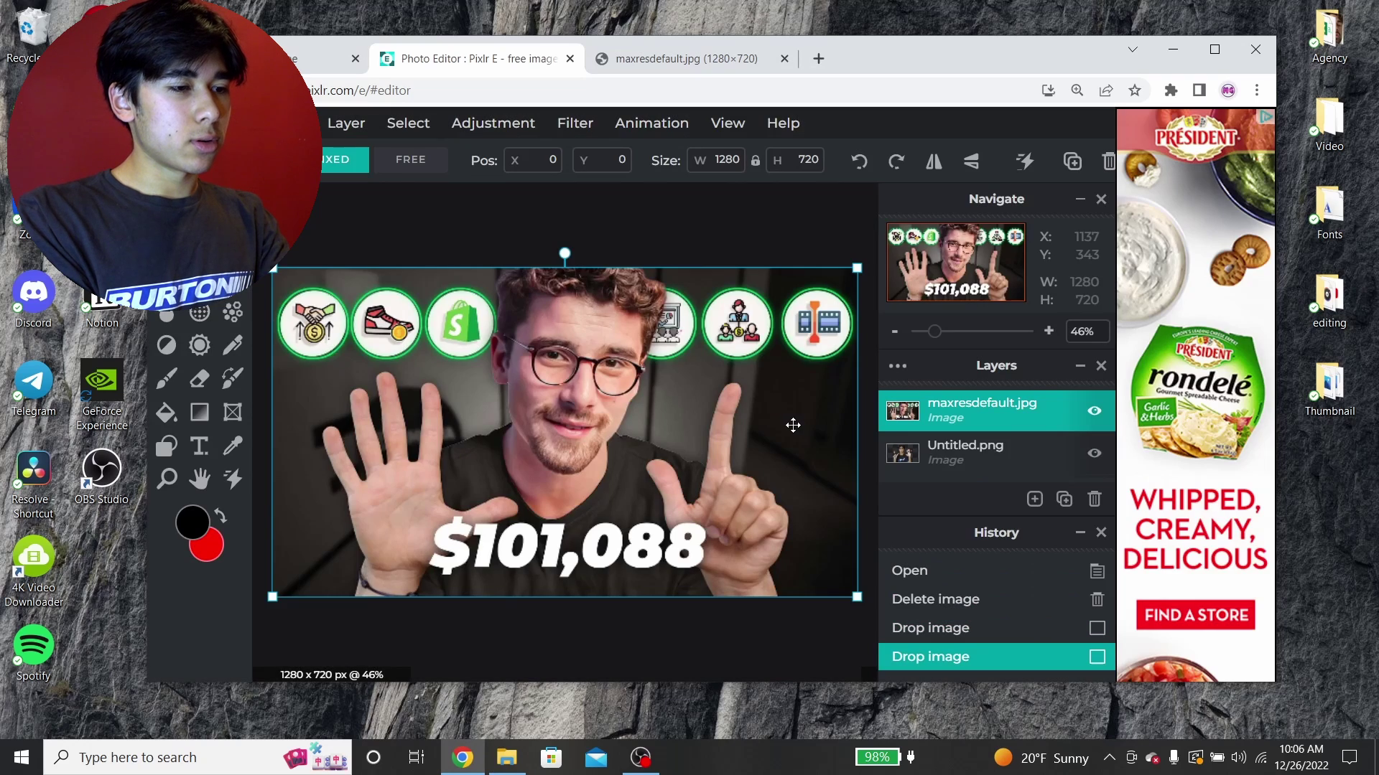
scroll(793, 425, down, 1)
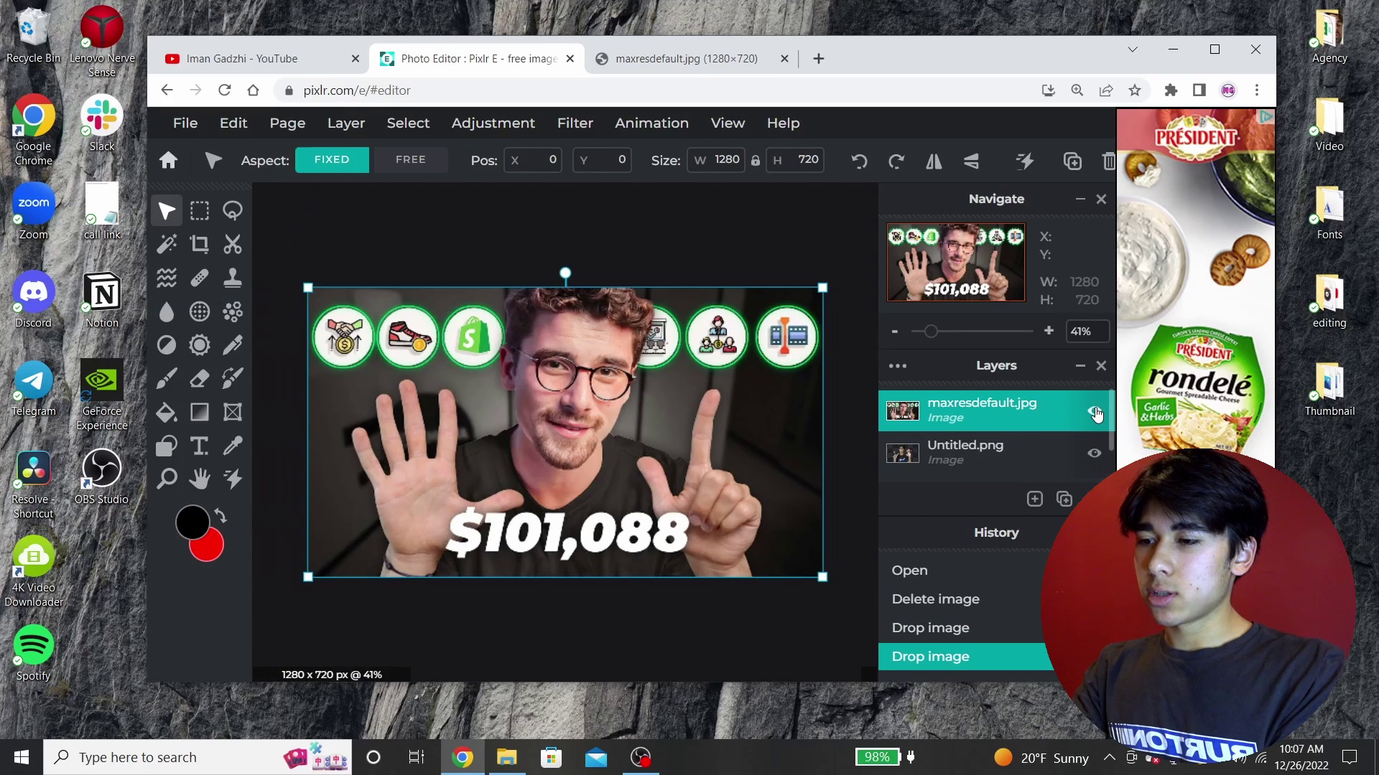
Flip the cutout horizontally and compare it with the reference thumbnail, leaving the maxresdefault.jpg layer hidden.
click(1095, 415)
click(618, 304)
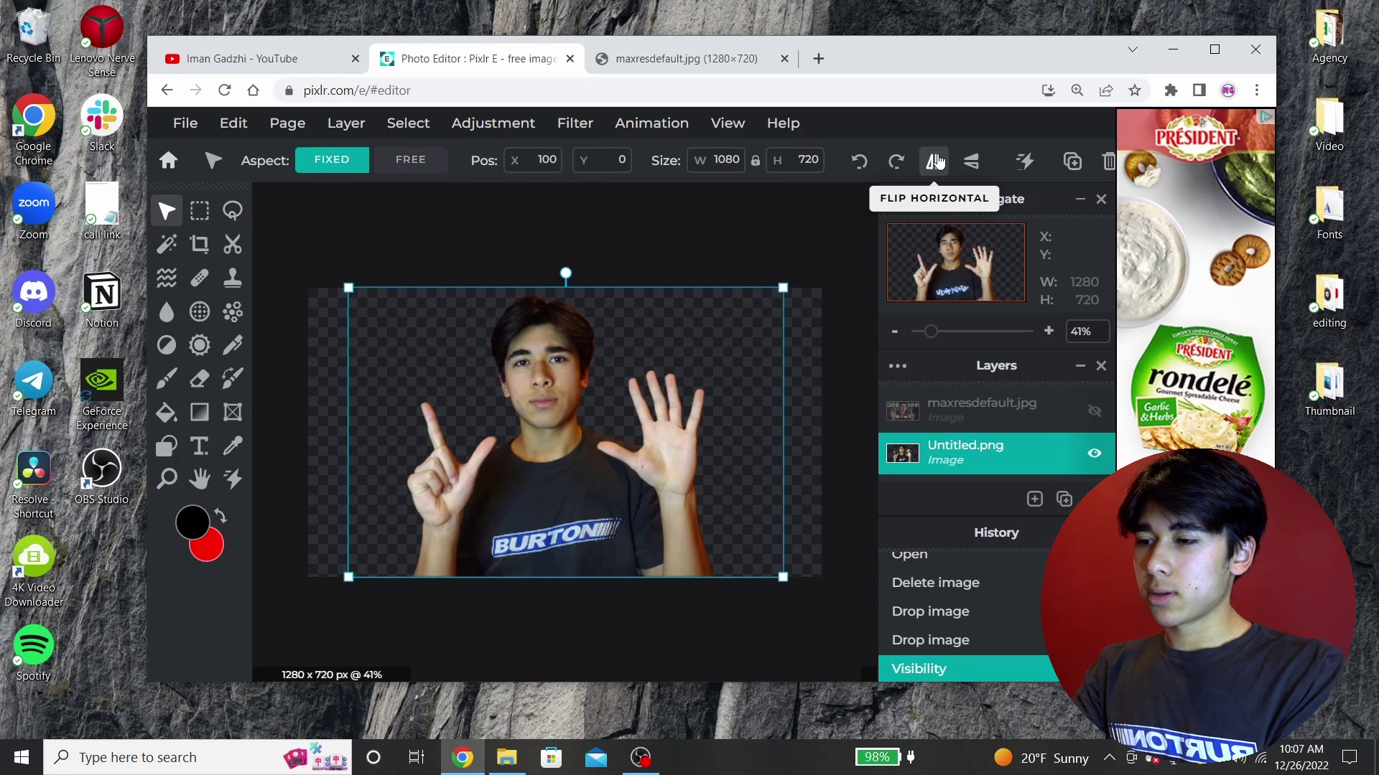
click(934, 161)
click(1094, 413)
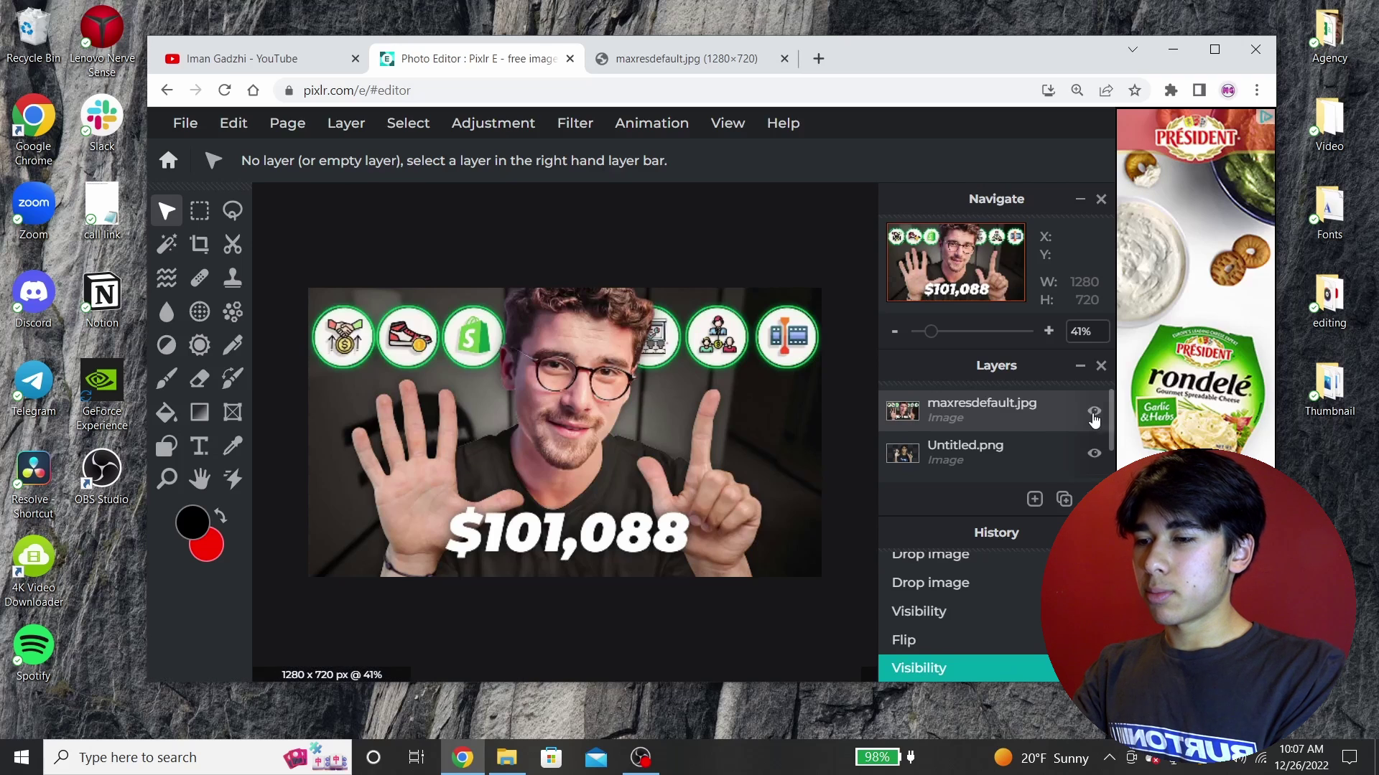
click(1094, 413)
Enlarge the cutout to 1496 × 997 px and move it to about X -166, Y -39 to frame the head and hands.
click(558, 413)
drag(347, 290, 225, 207)
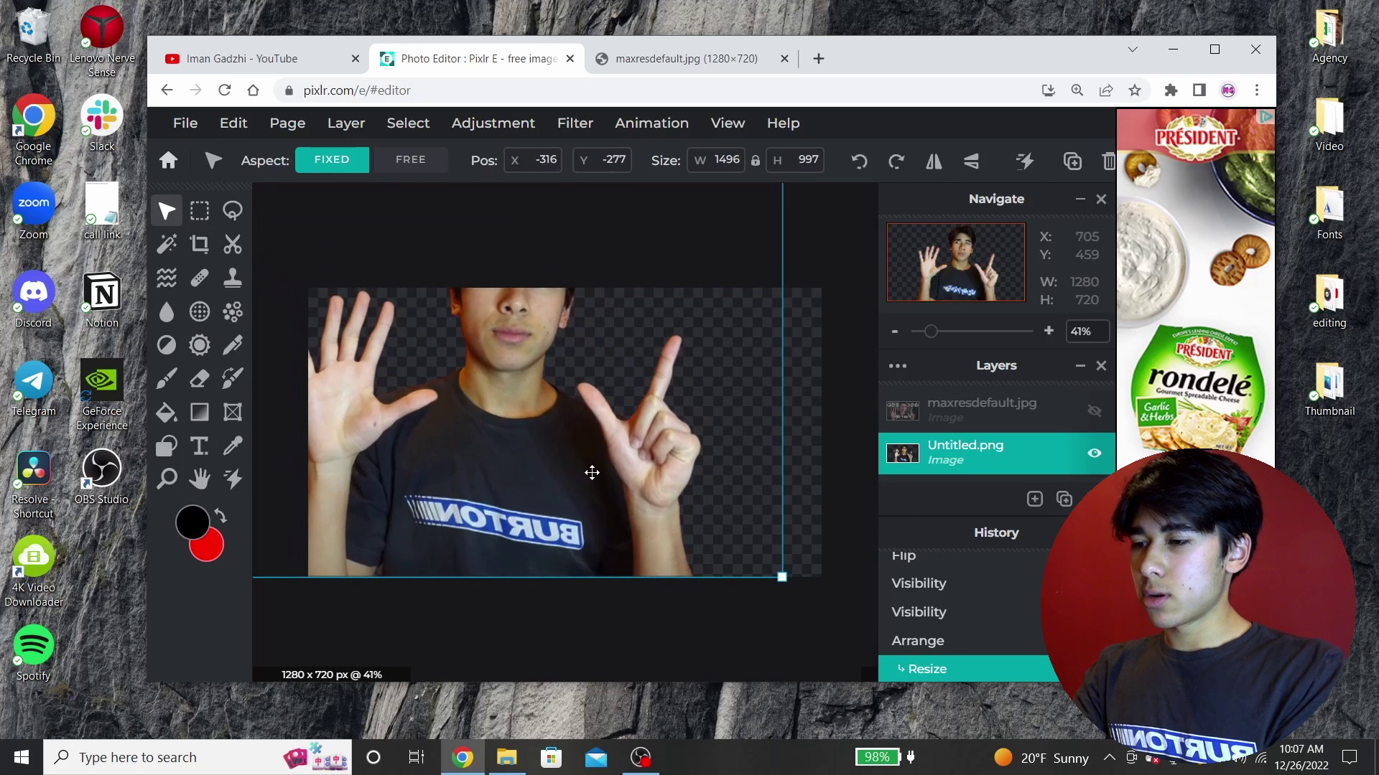
drag(575, 472, 636, 568)
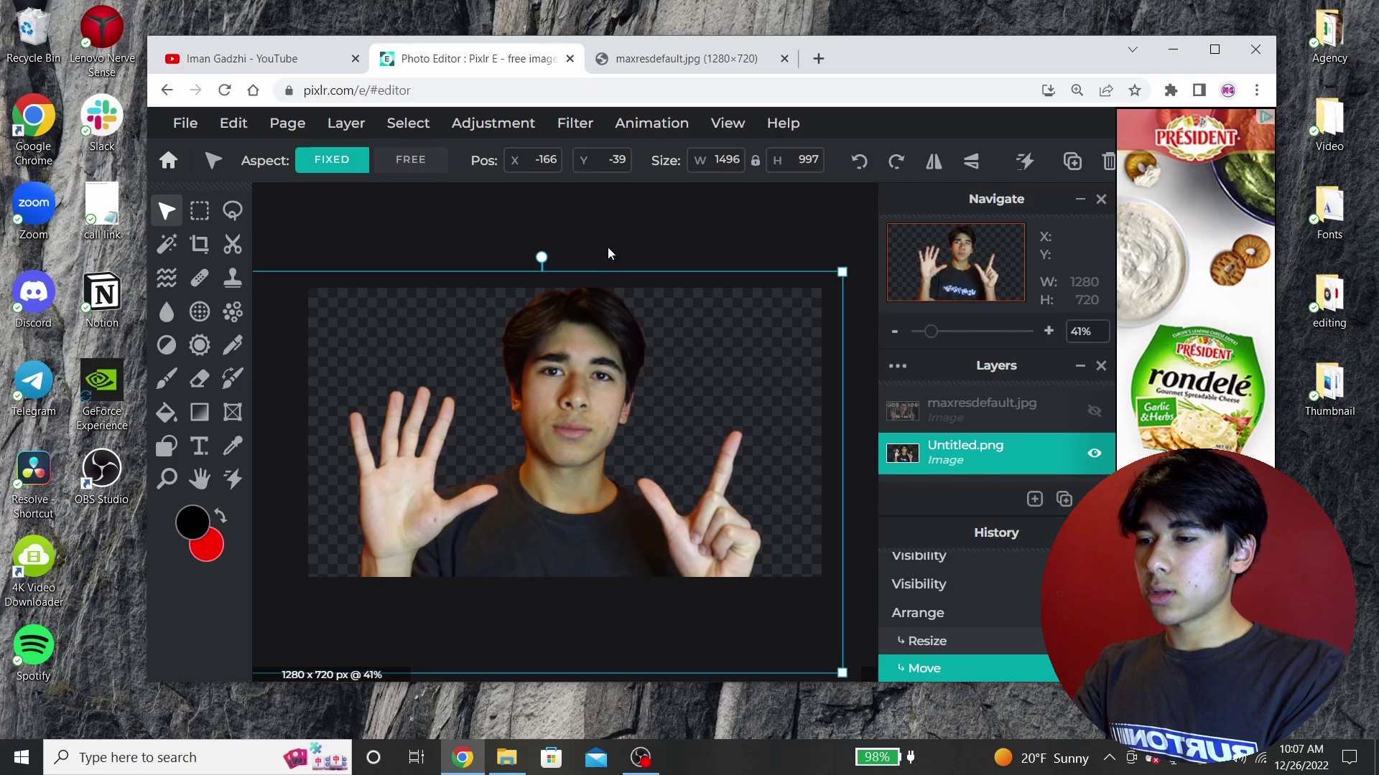
click(609, 253)
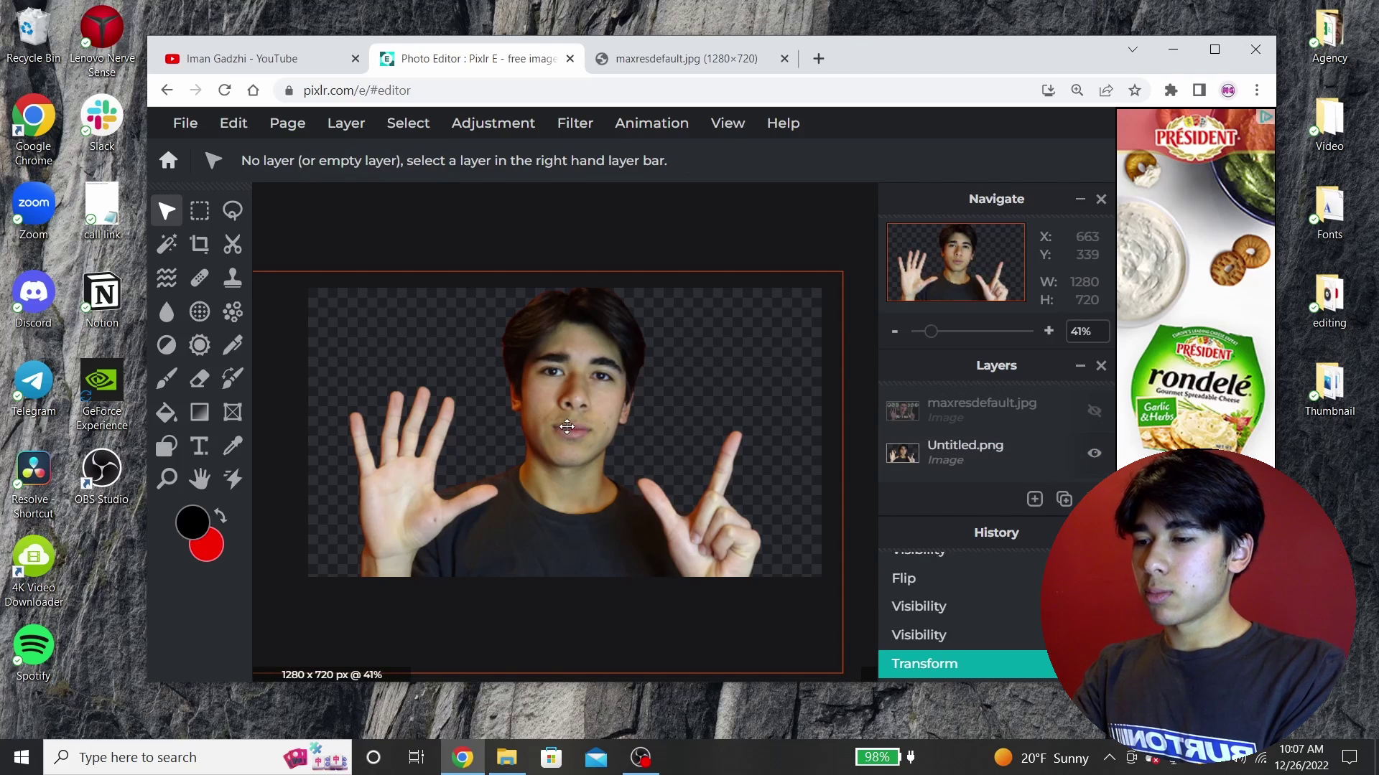
Lock the Untitled.png layer and show the maxresdefault.jpg reference layer again.
click(1034, 498)
double_click(916, 457)
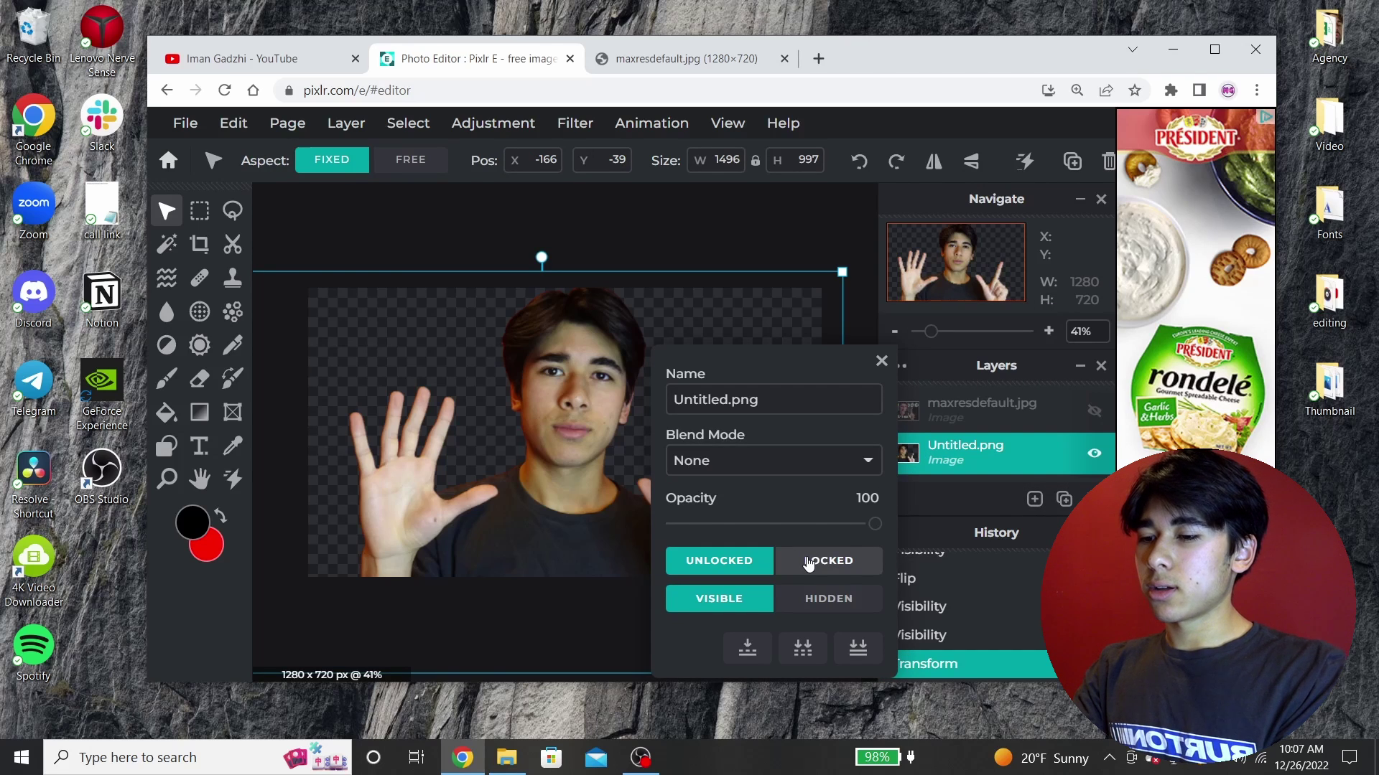
click(810, 565)
click(567, 215)
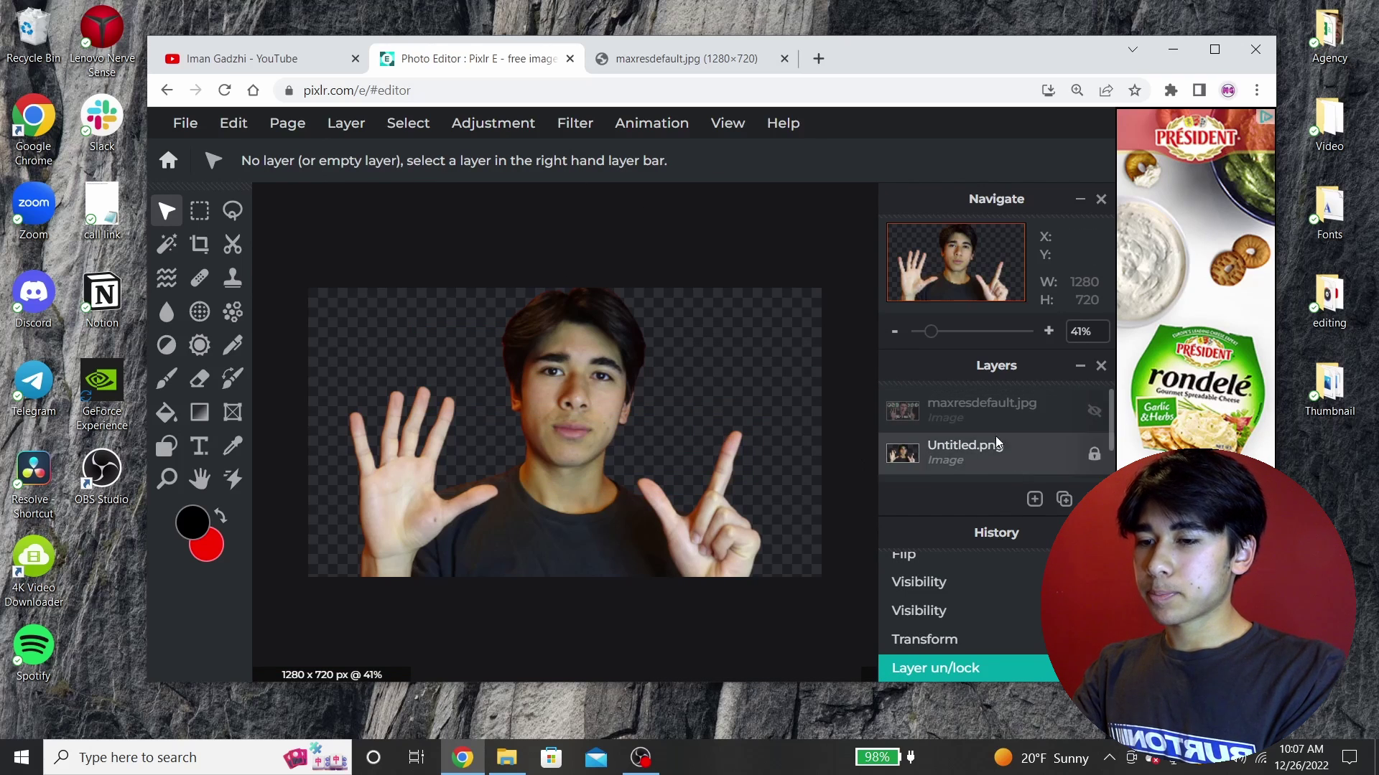
click(1092, 411)
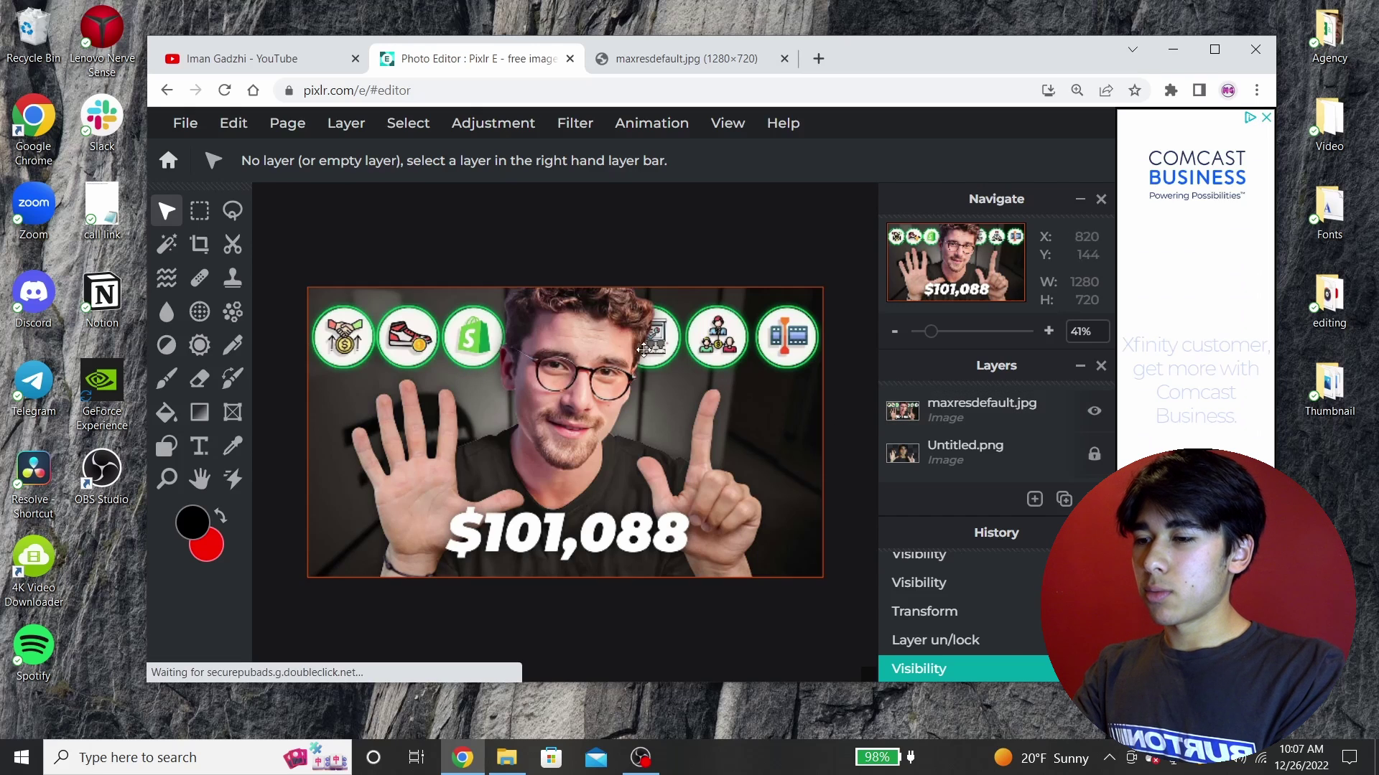
Search Google Images for "deal icon", open the Flaticon handshake icon with a dollar coin, and return to Pixlr E.
click(818, 59)
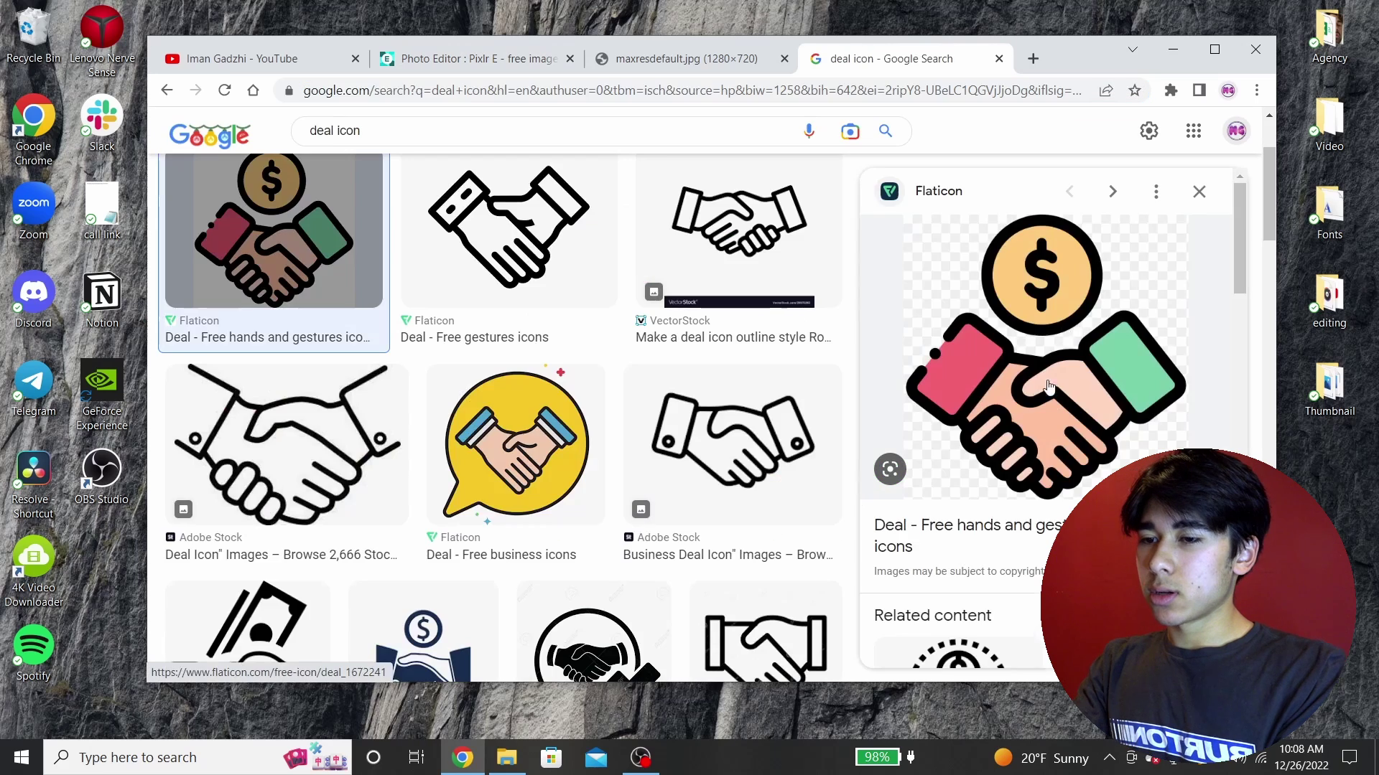
click(510, 60)
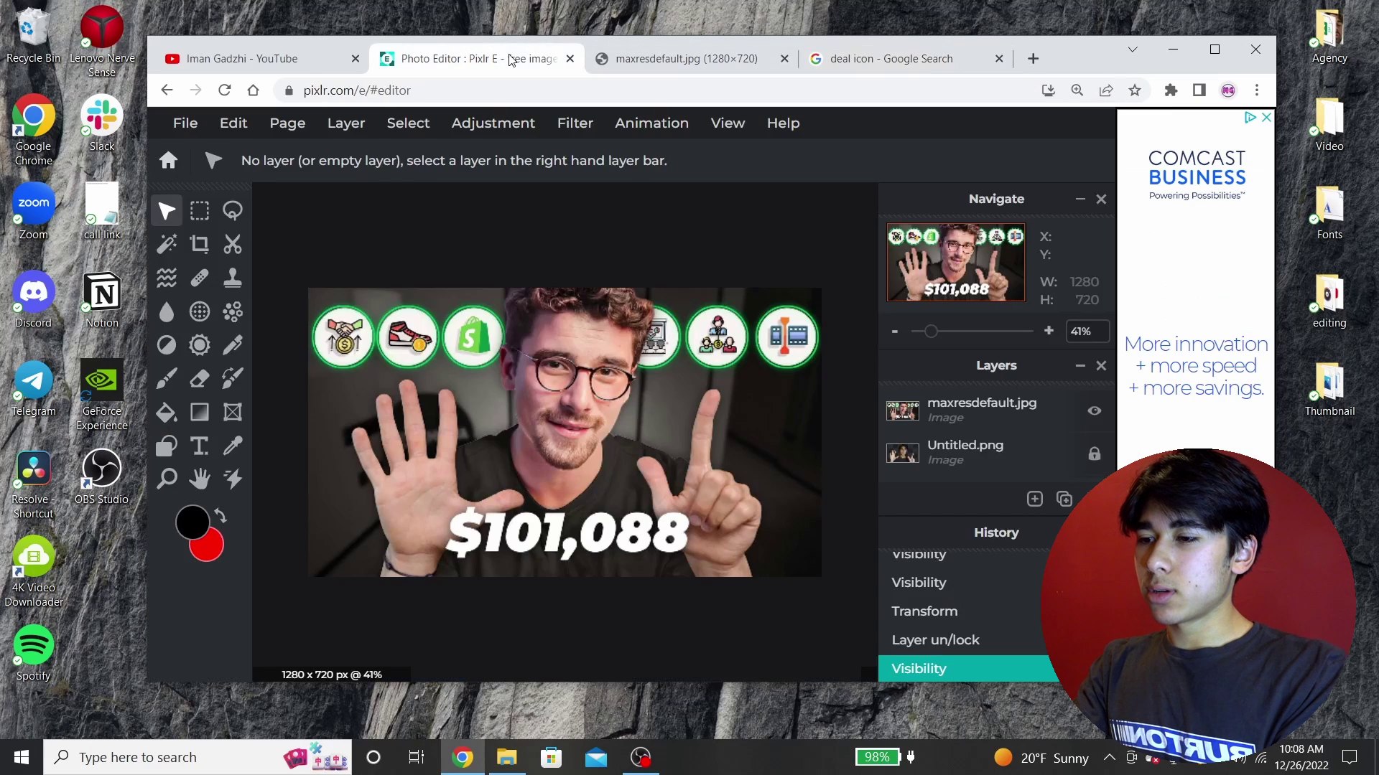
Review the "deal icon" results on Google Images against the reference thumbnail's icons, previewing the Flaticon handshake, and return to Pixlr E.
click(862, 60)
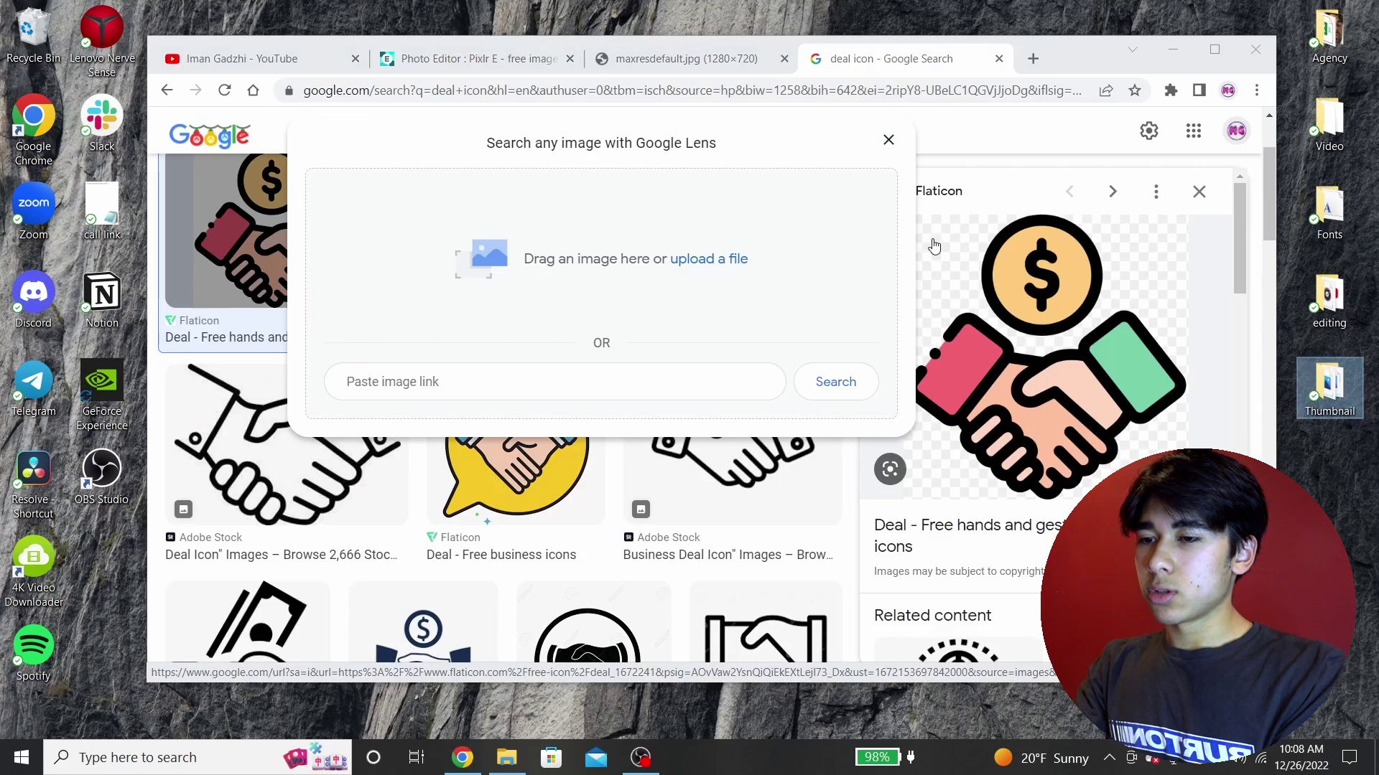
click(888, 137)
click(1199, 192)
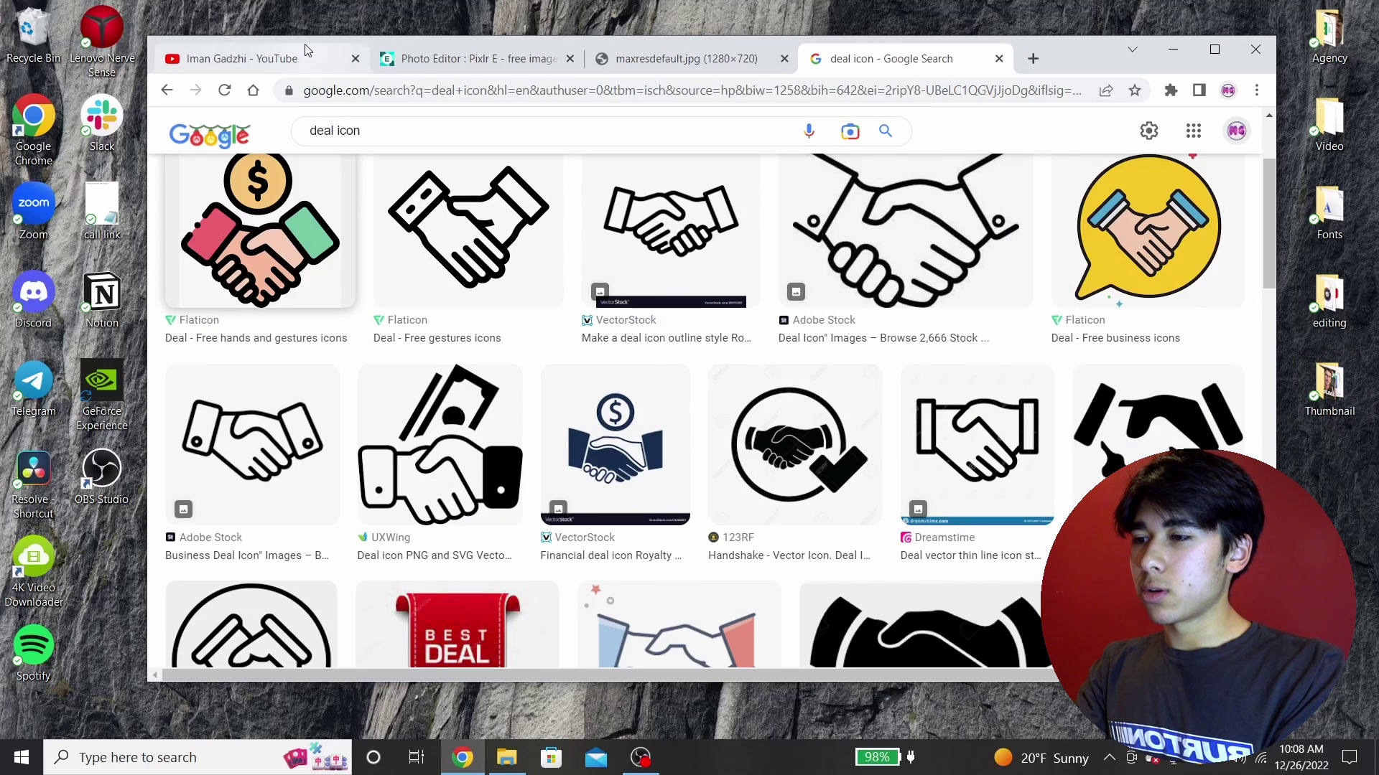
click(280, 65)
key(ctrl+3)
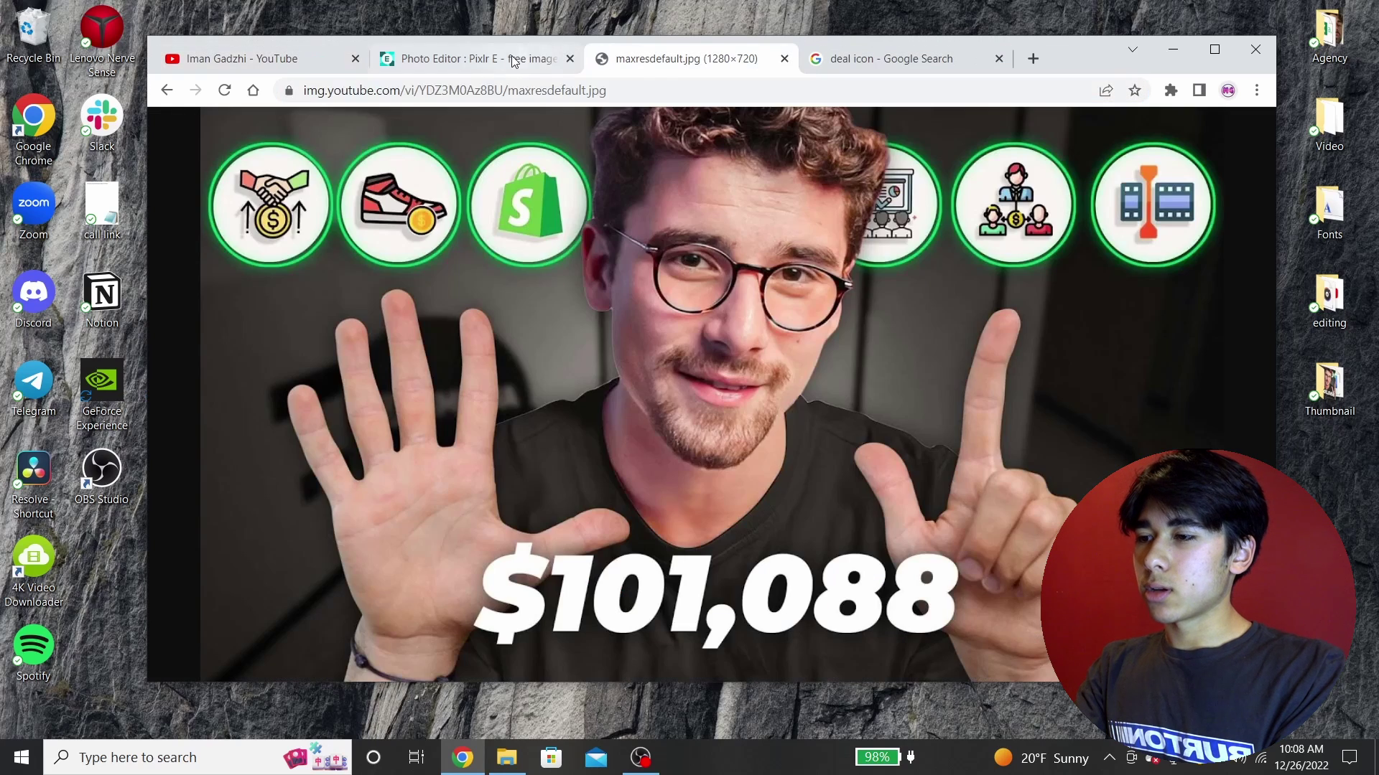
click(934, 57)
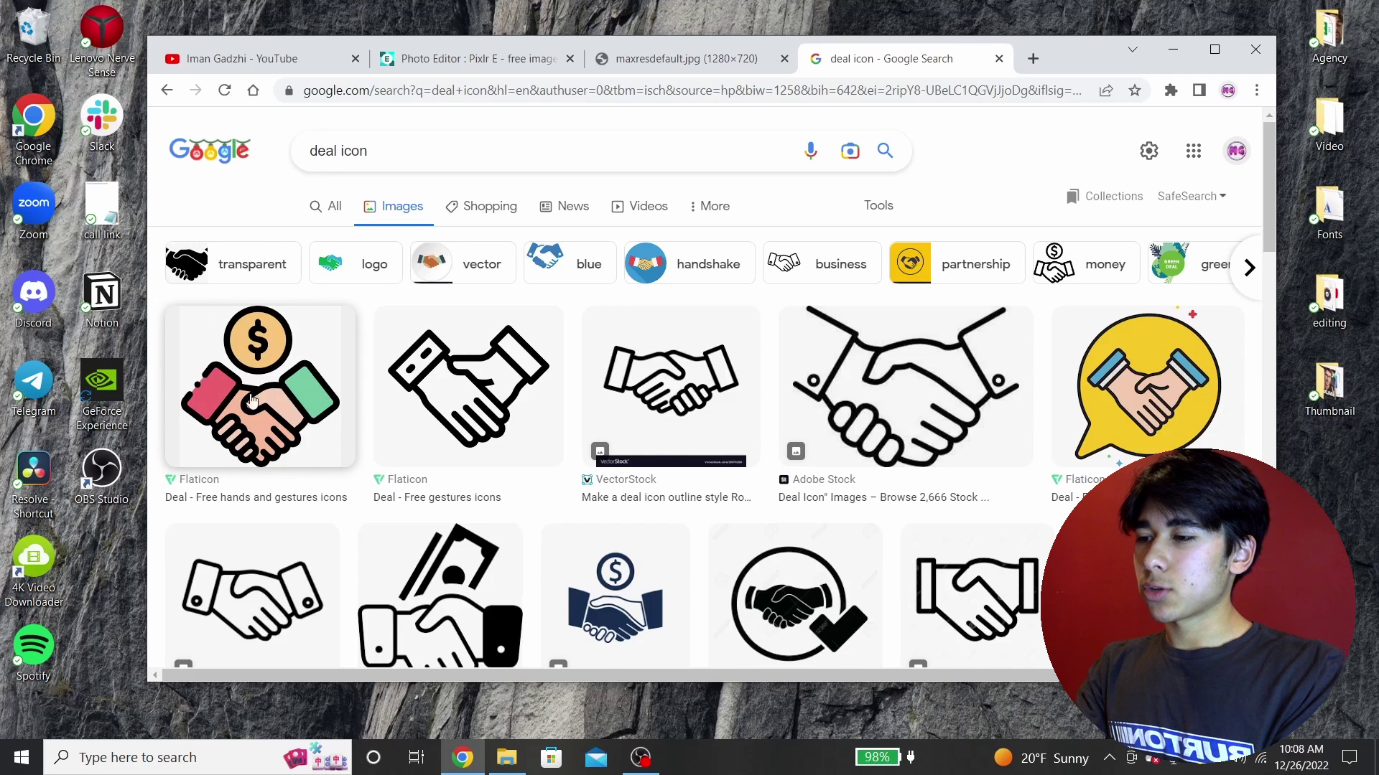
click(230, 388)
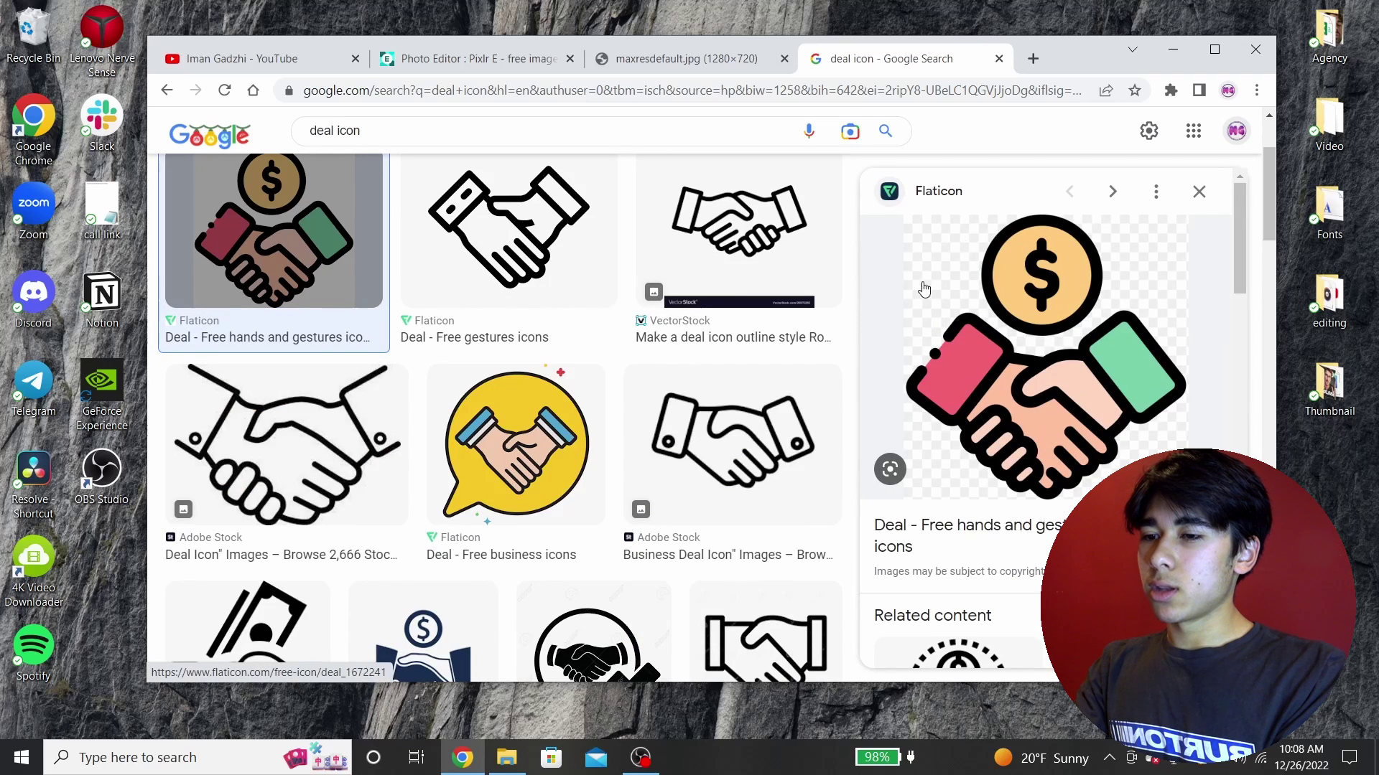
click(1199, 192)
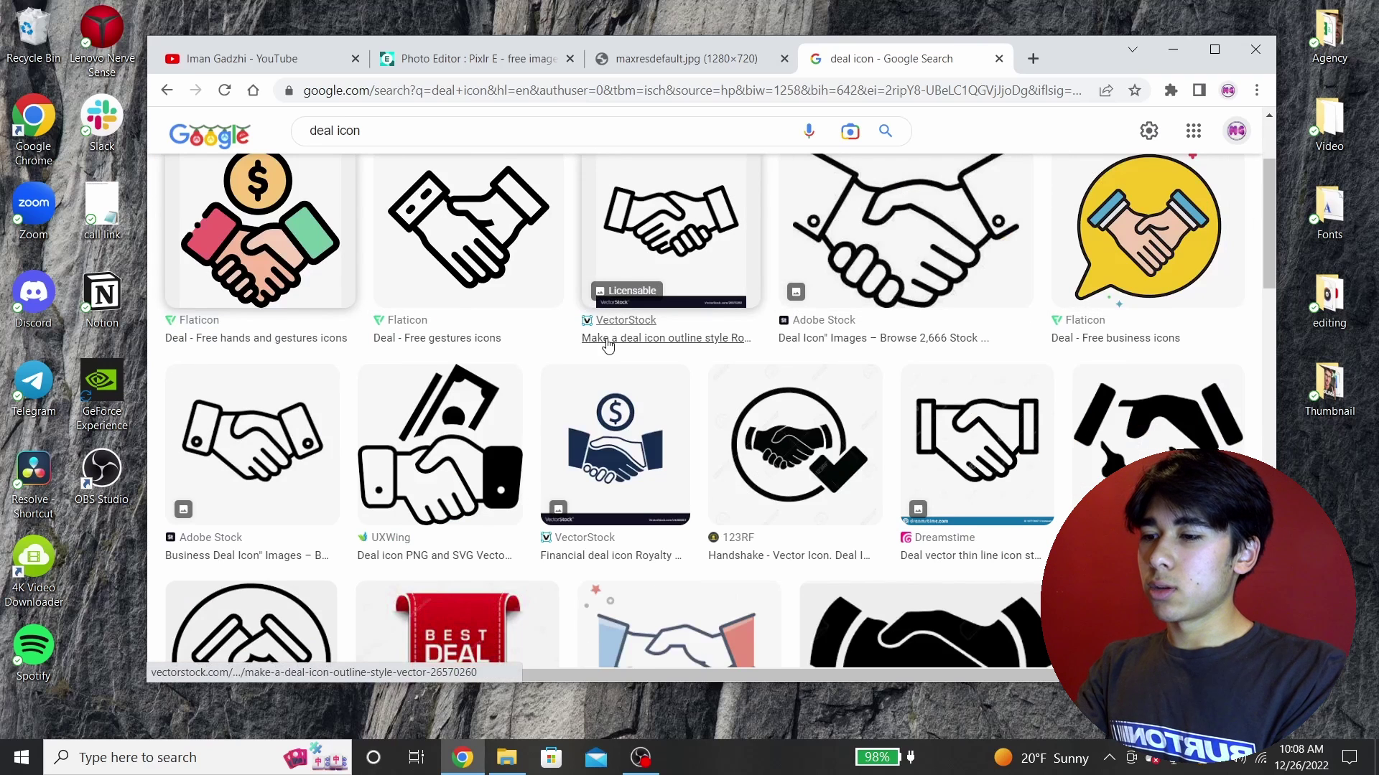
scroll(607, 346, up, 2)
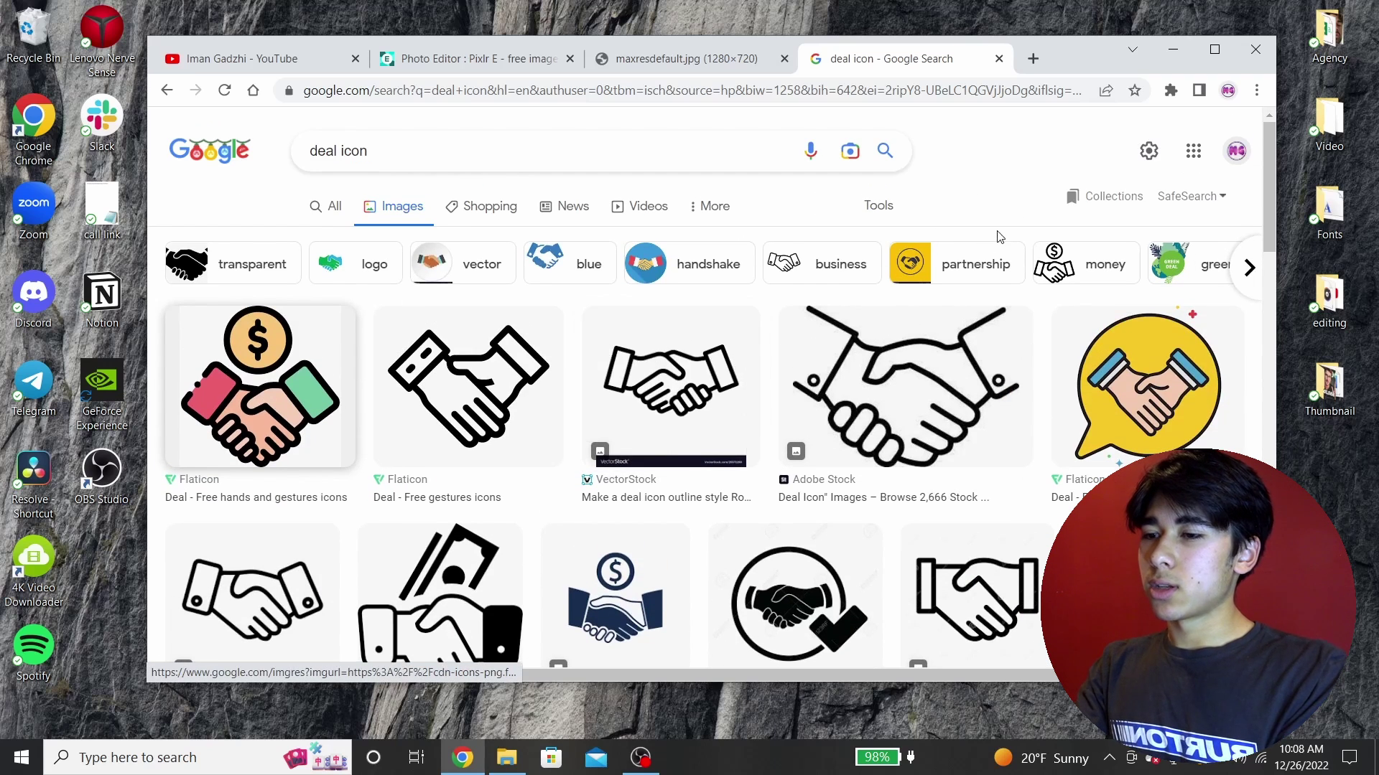
key(ctrl+2)
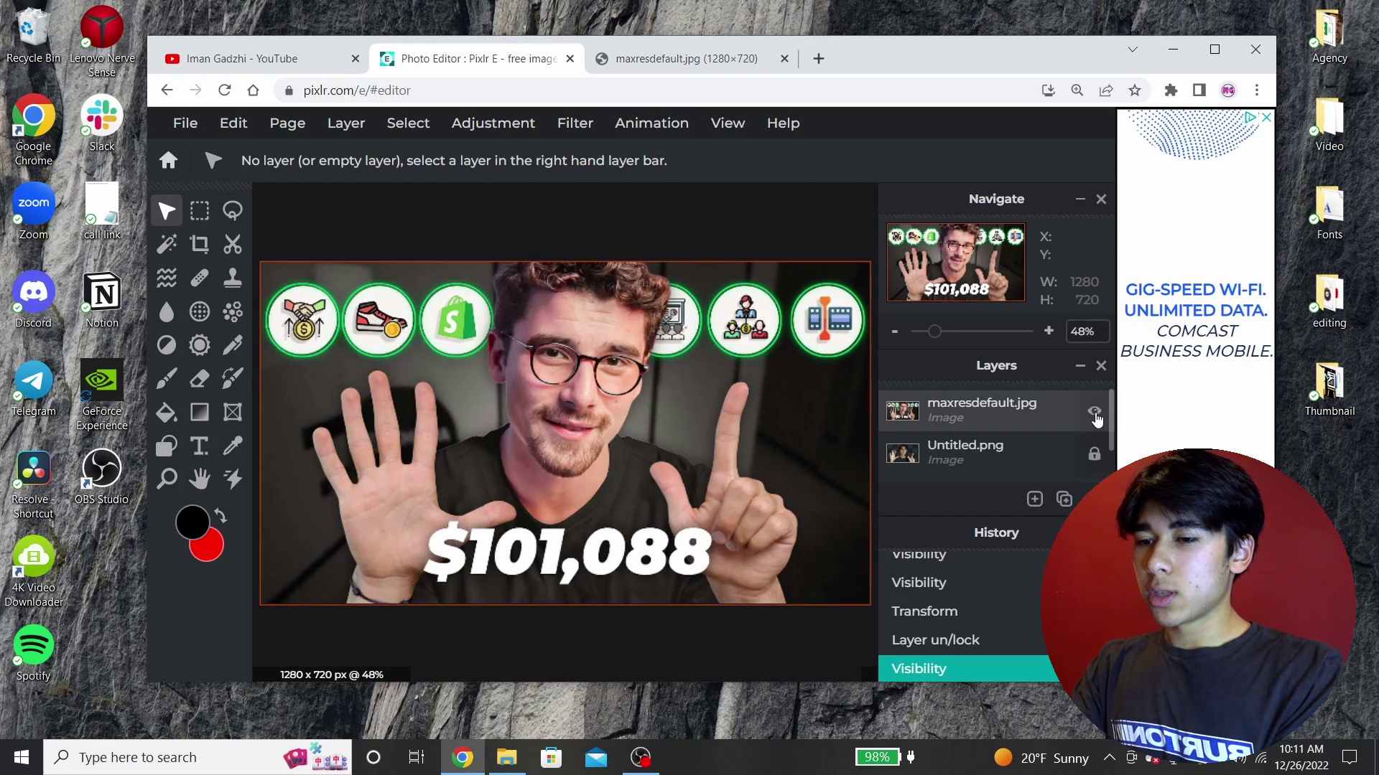
Compare the cutout with the maxresdefault.jpg reference layer and examine the reference's circled icons up close.
click(1095, 415)
click(1094, 415)
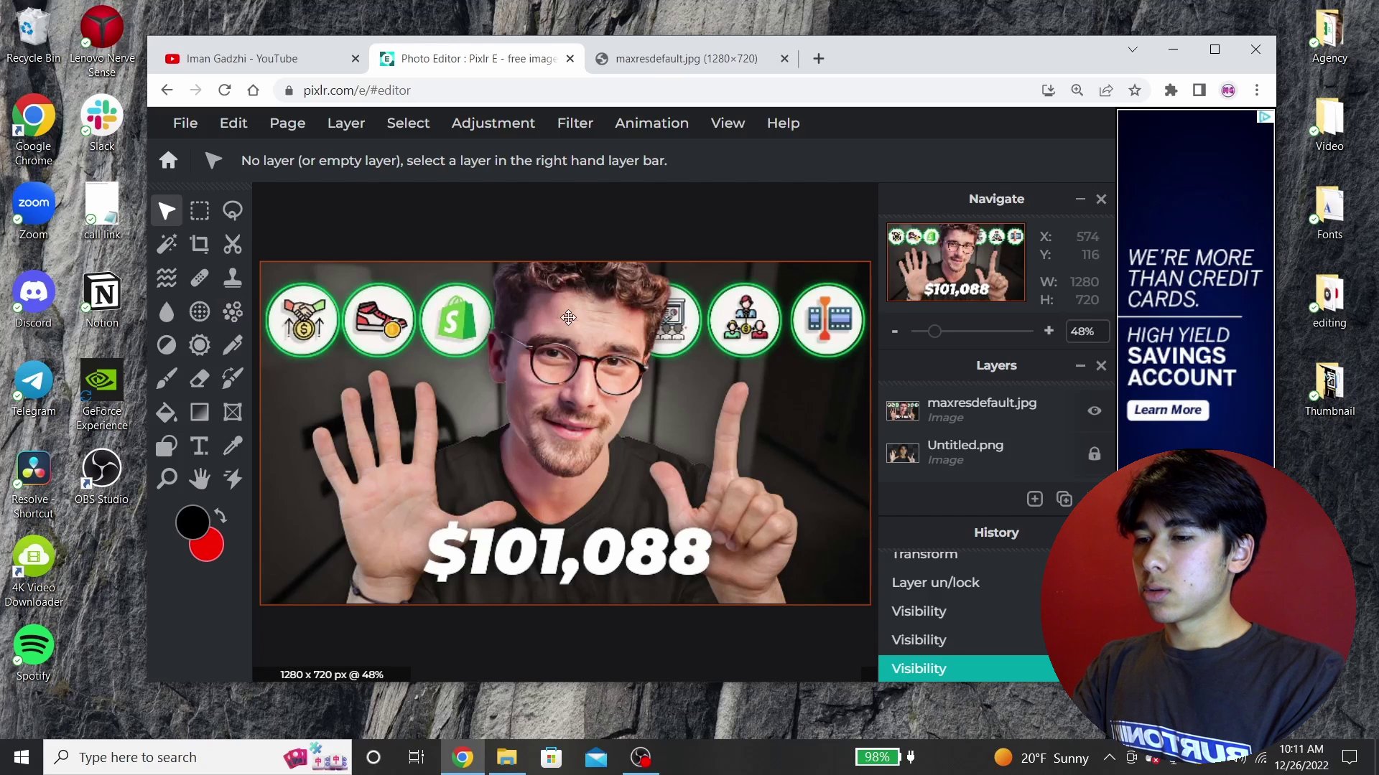
scroll(433, 324, up, 5)
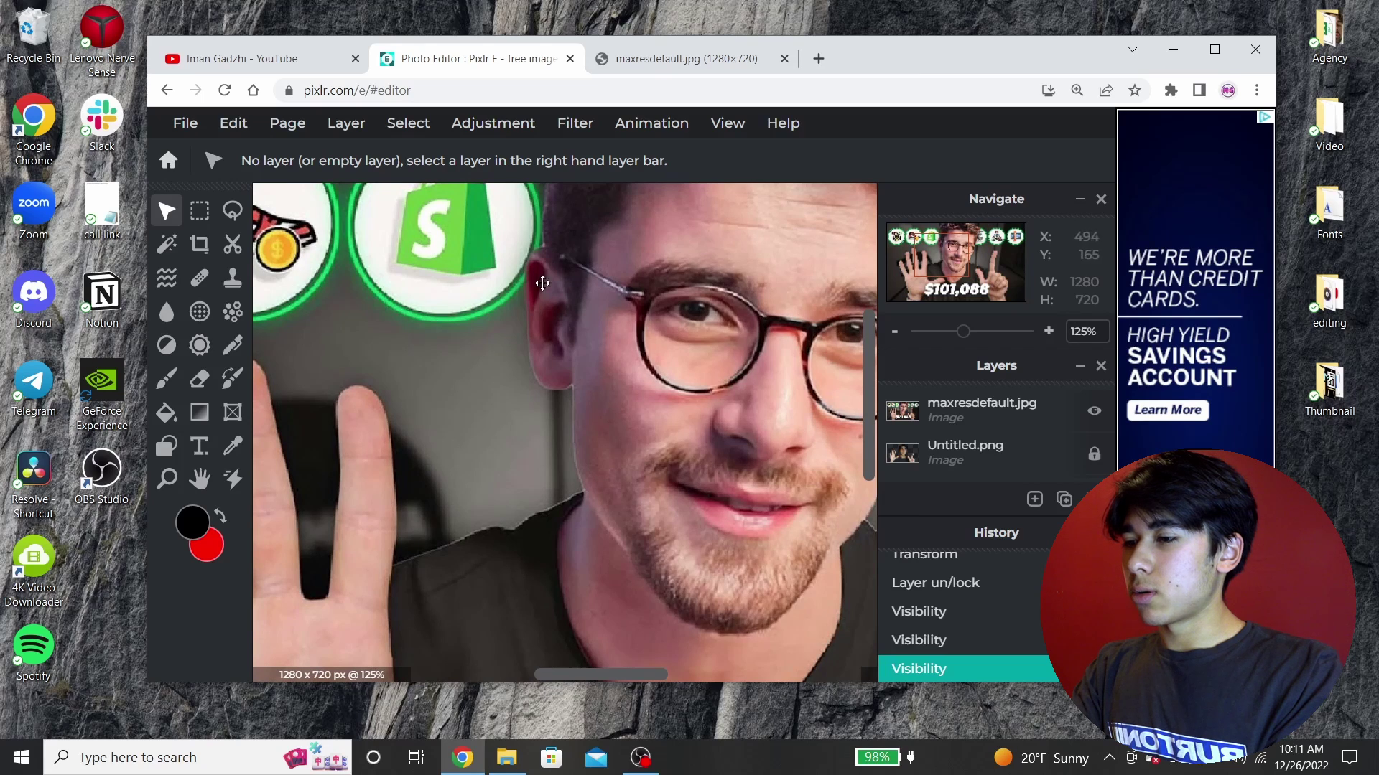
scroll(378, 337, down, 1)
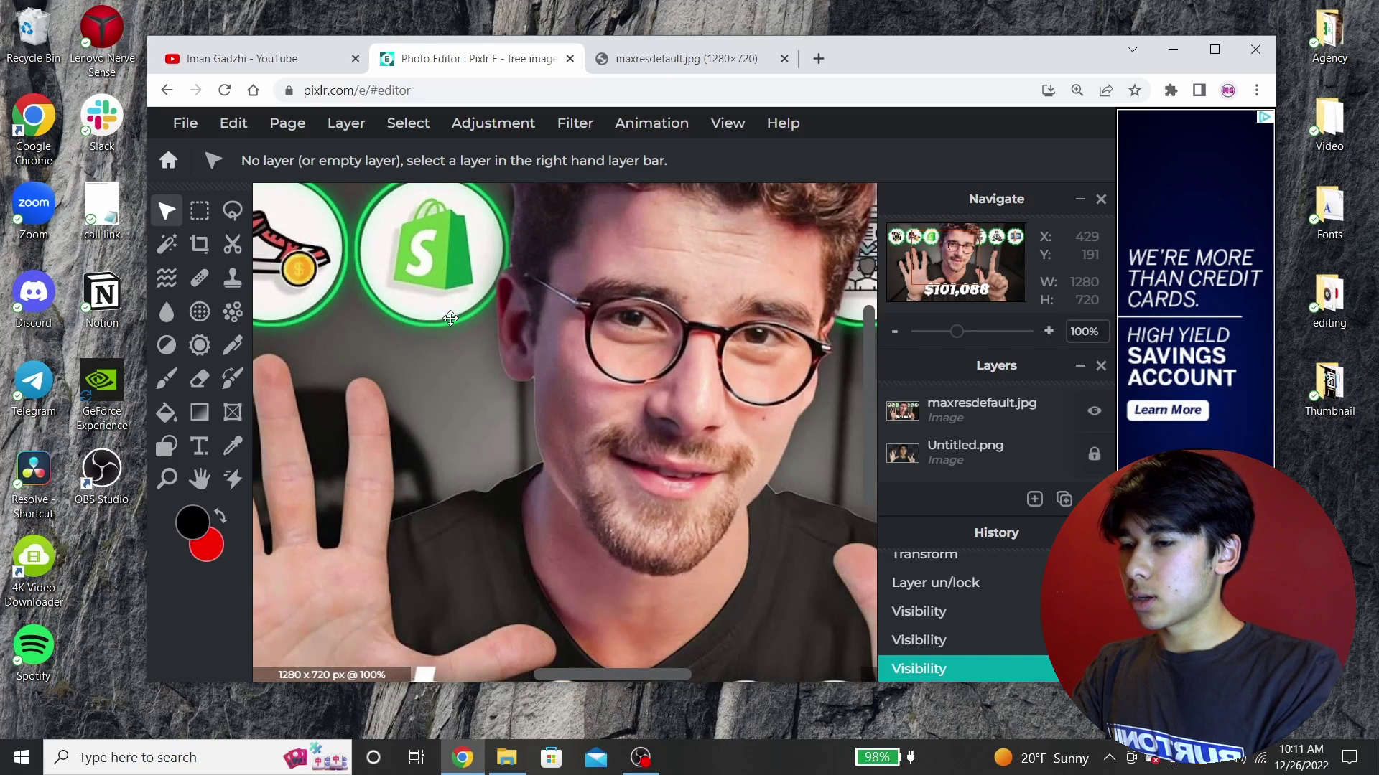
scroll(450, 318, down, 3)
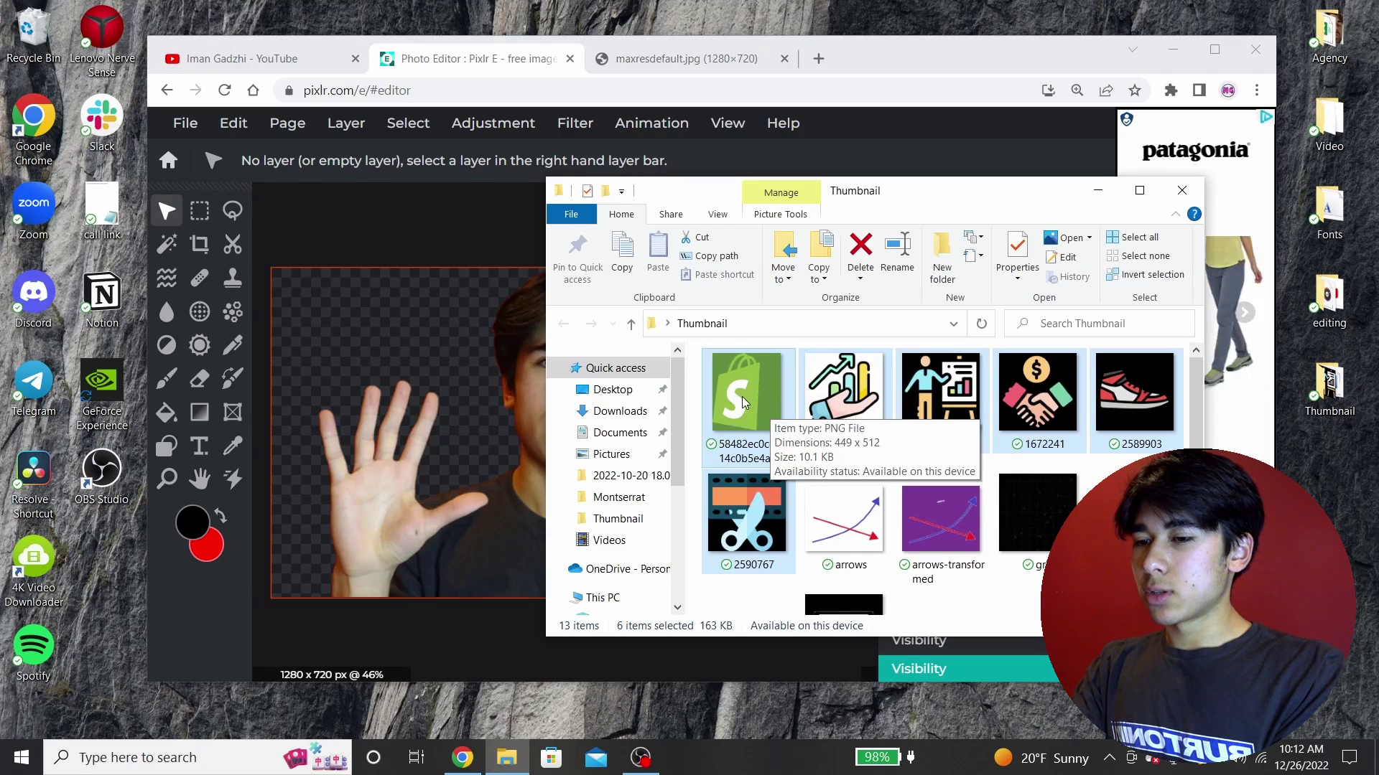
Add the six selected icon PNGs from the Thumbnail folder to the current document as separate layers.
drag(751, 404, 379, 347)
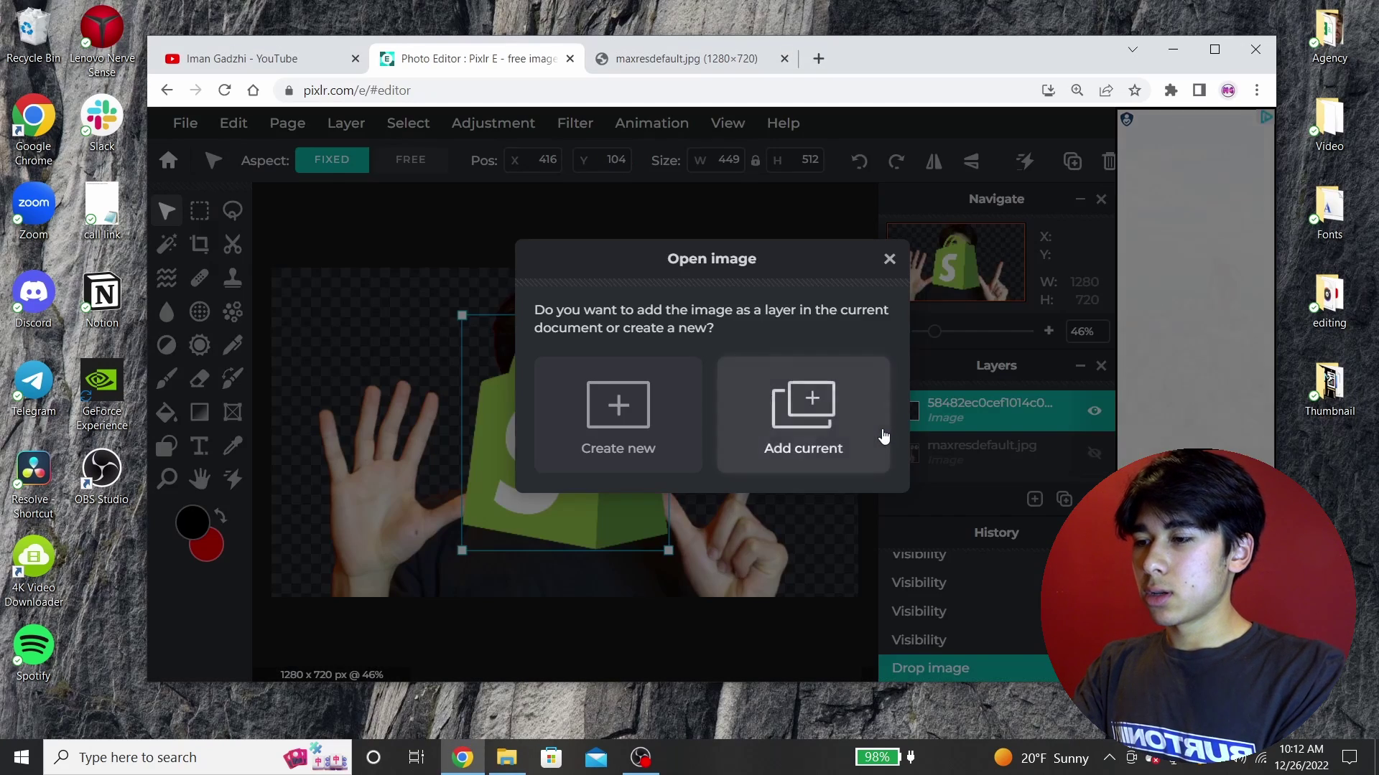
click(837, 424)
click(837, 422)
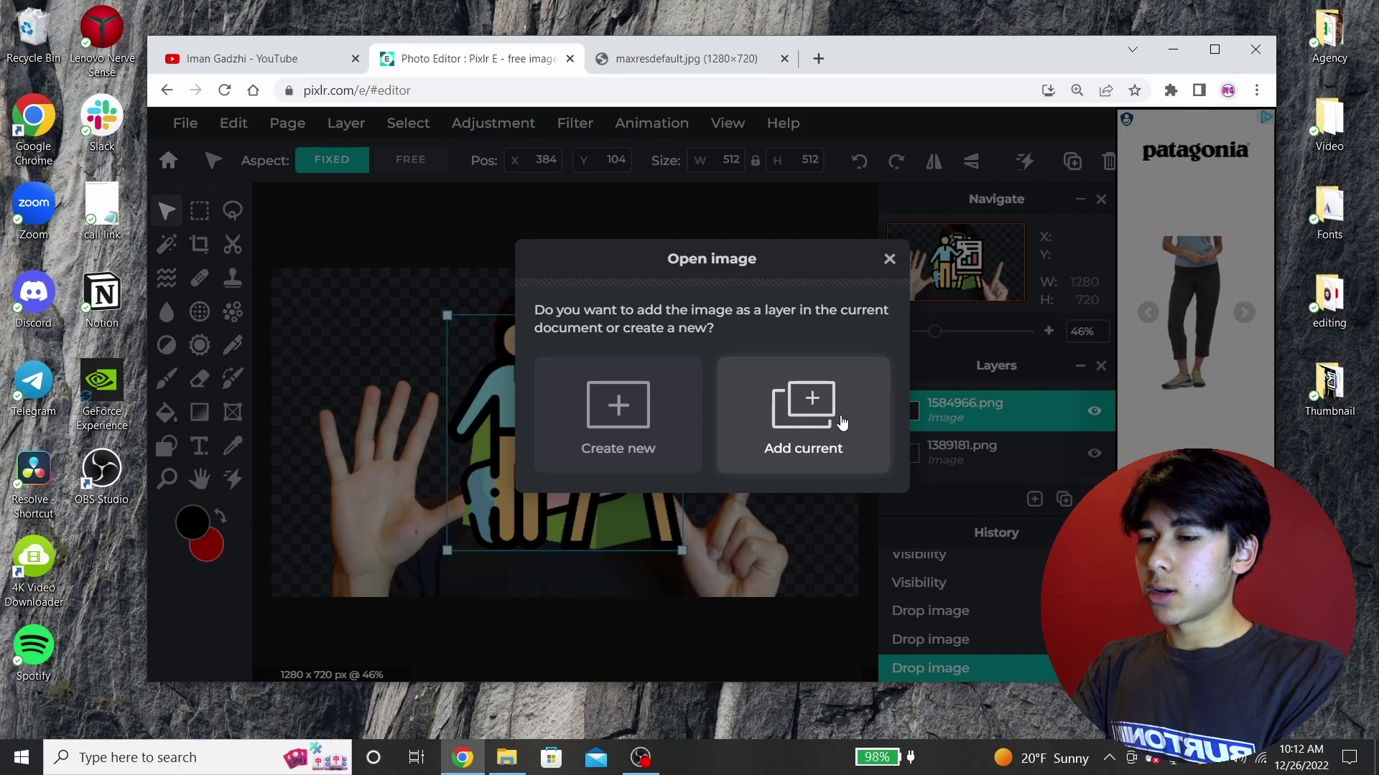
click(841, 422)
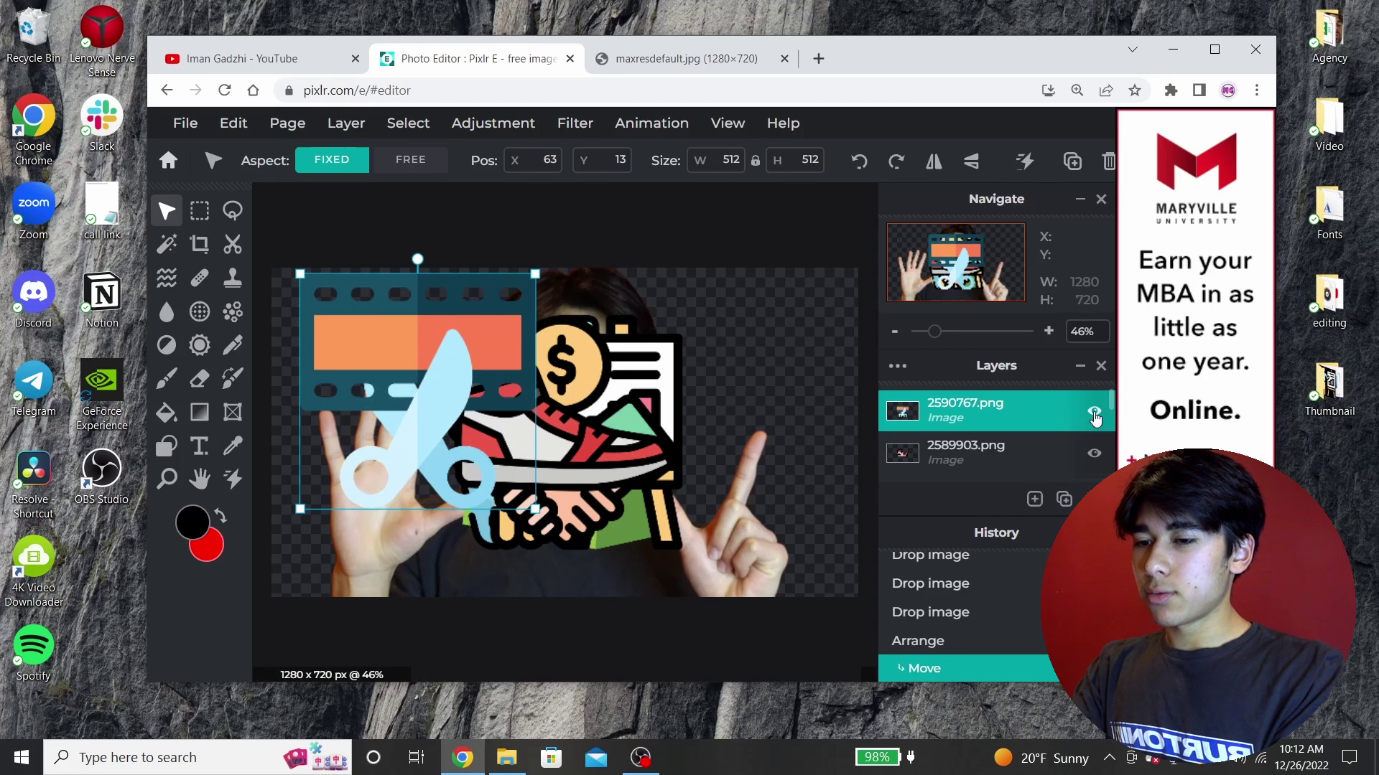
Hide the six imported icon layers, from 2590767.png down to the green Shopify bag.
click(1094, 413)
click(1094, 449)
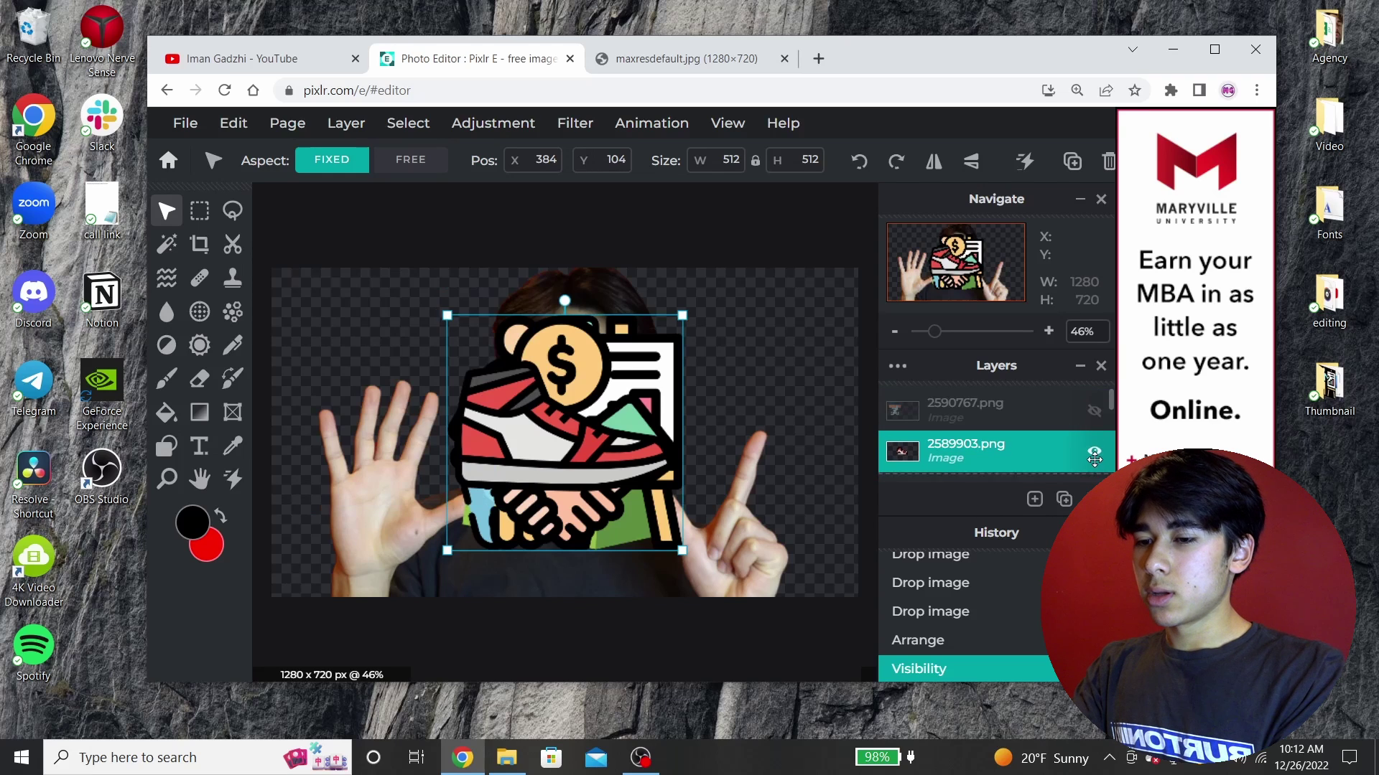
click(1094, 448)
scroll(1094, 449, down, 1)
click(1094, 447)
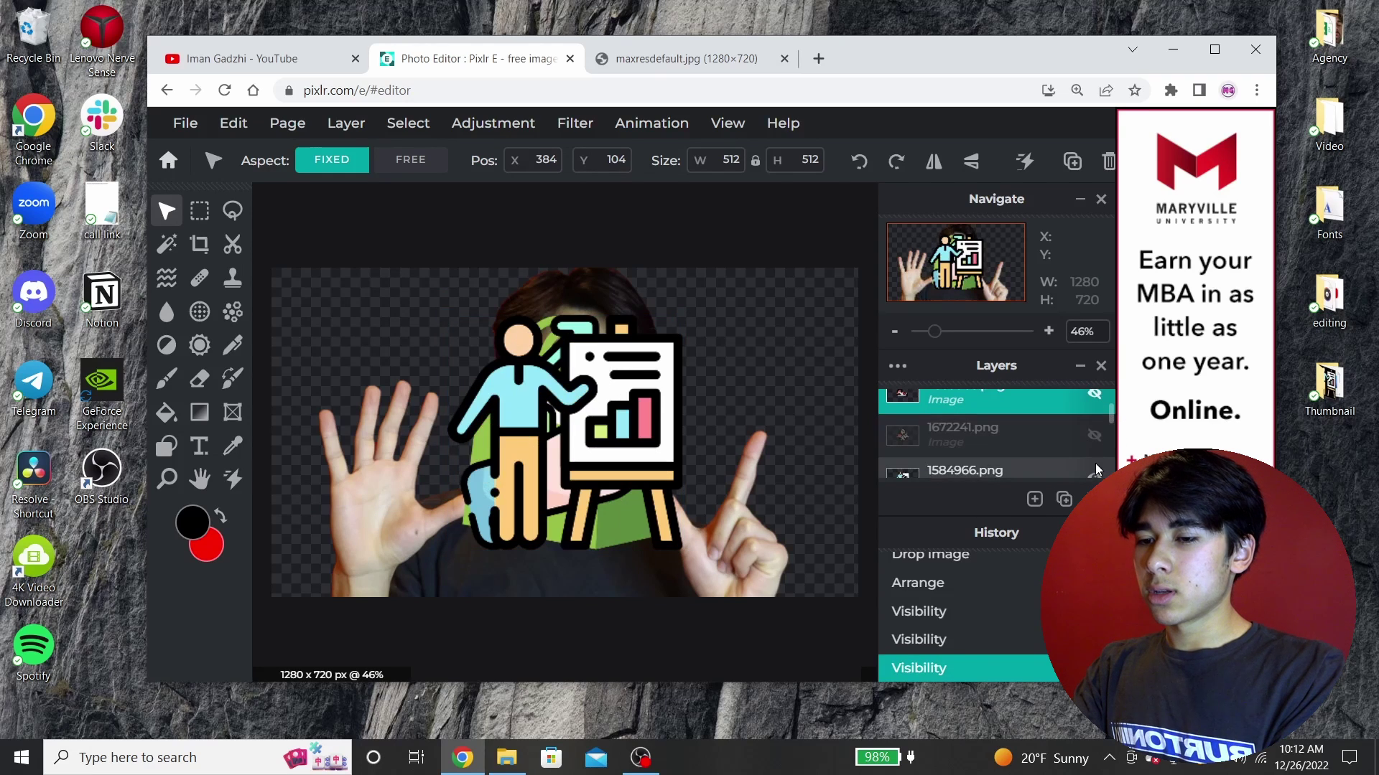
scroll(1096, 443, down, 1)
click(1094, 428)
click(1096, 470)
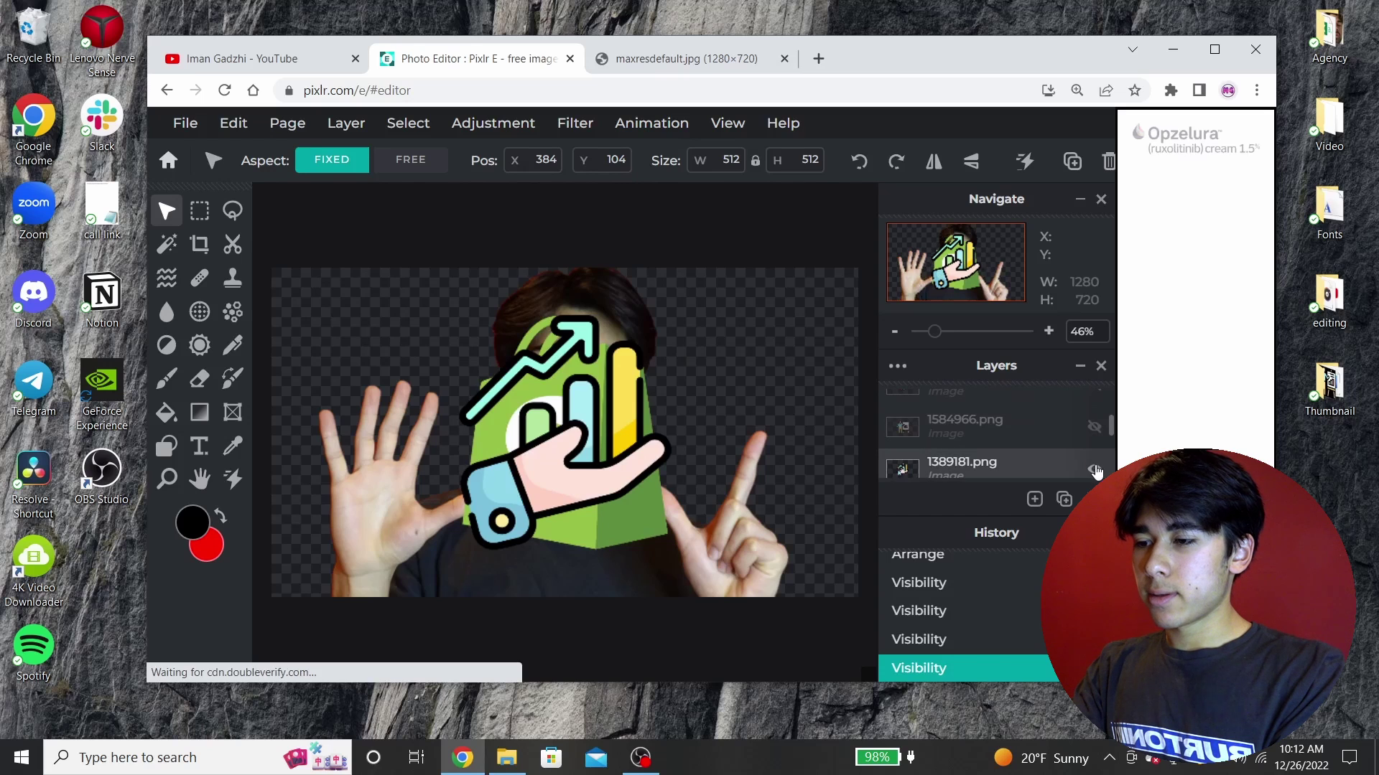
click(1096, 470)
scroll(1096, 452, down, 2)
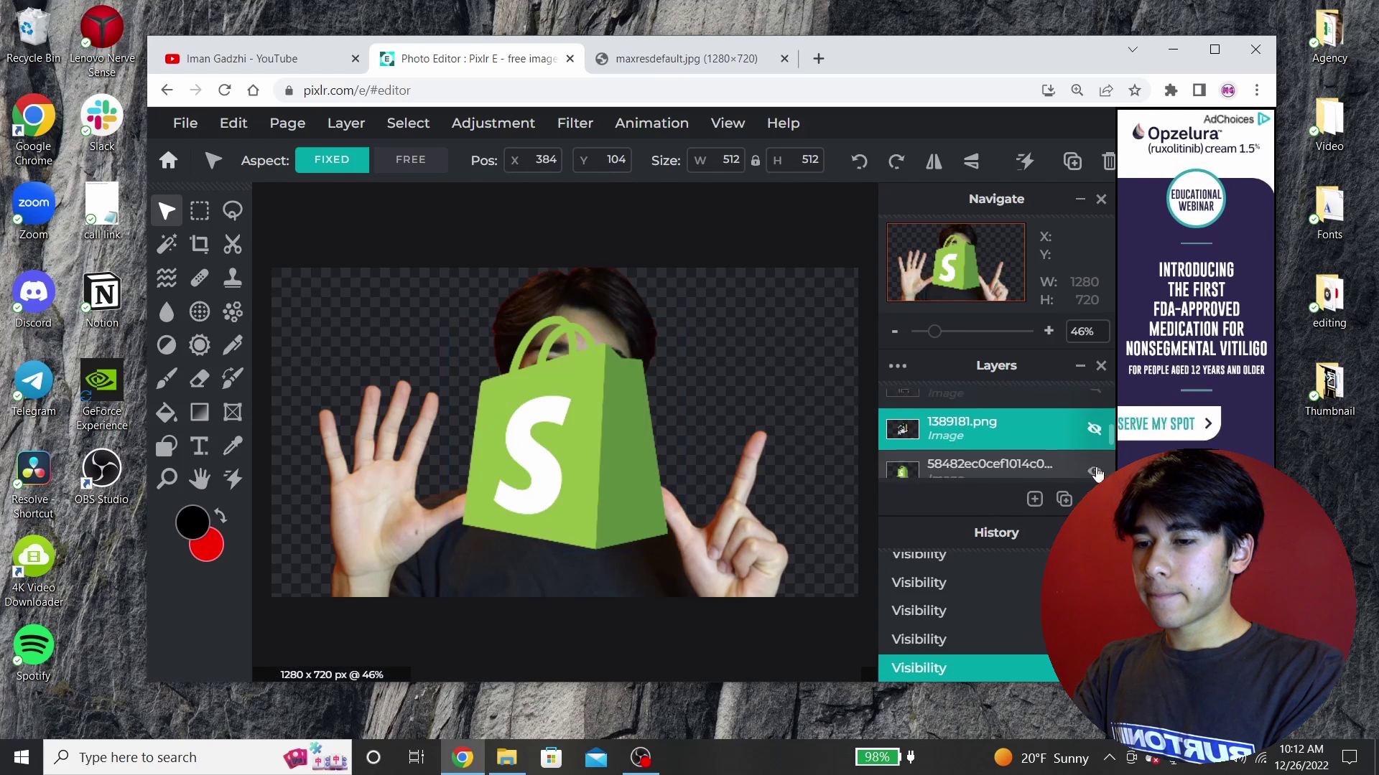
click(1096, 425)
click(1097, 435)
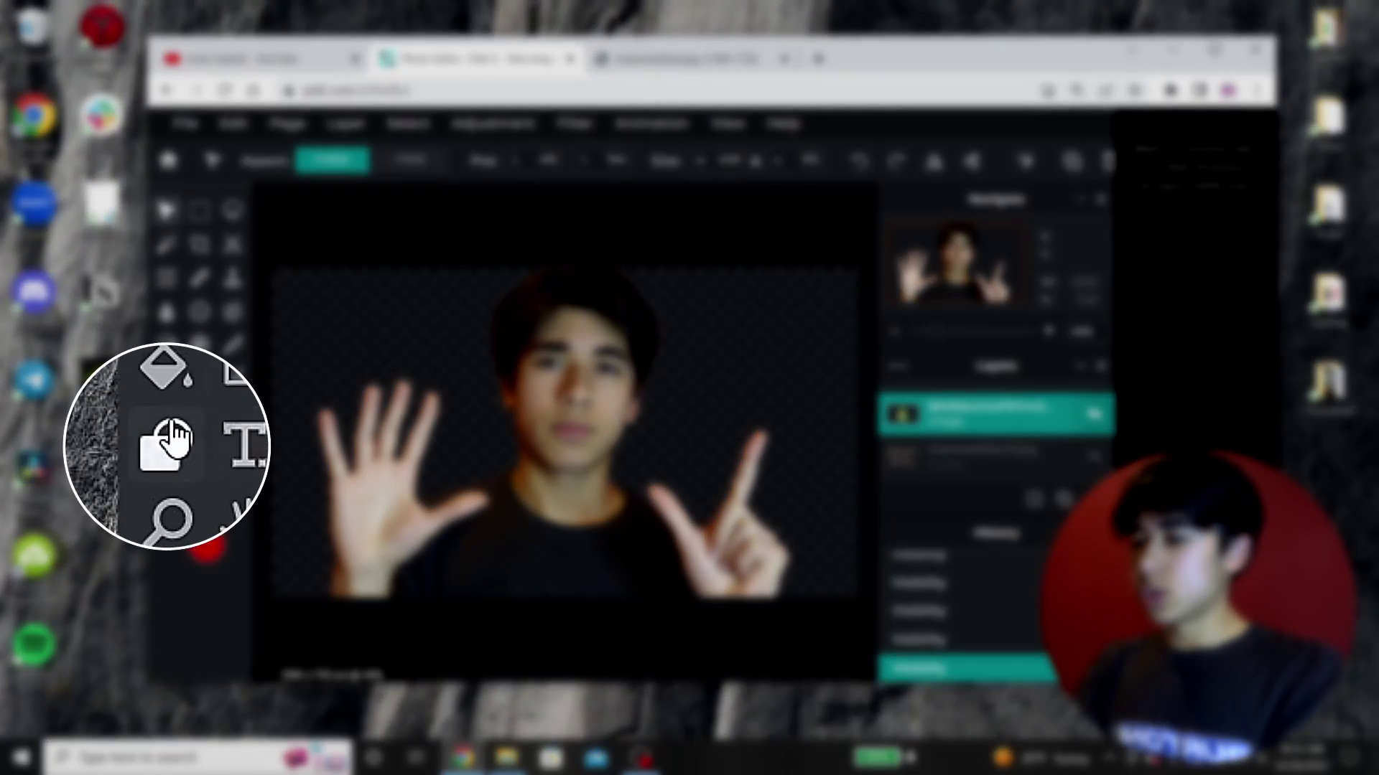
Draw a white (#FFFFFF) circle above the raised open hand using the ellipse shape.
click(166, 447)
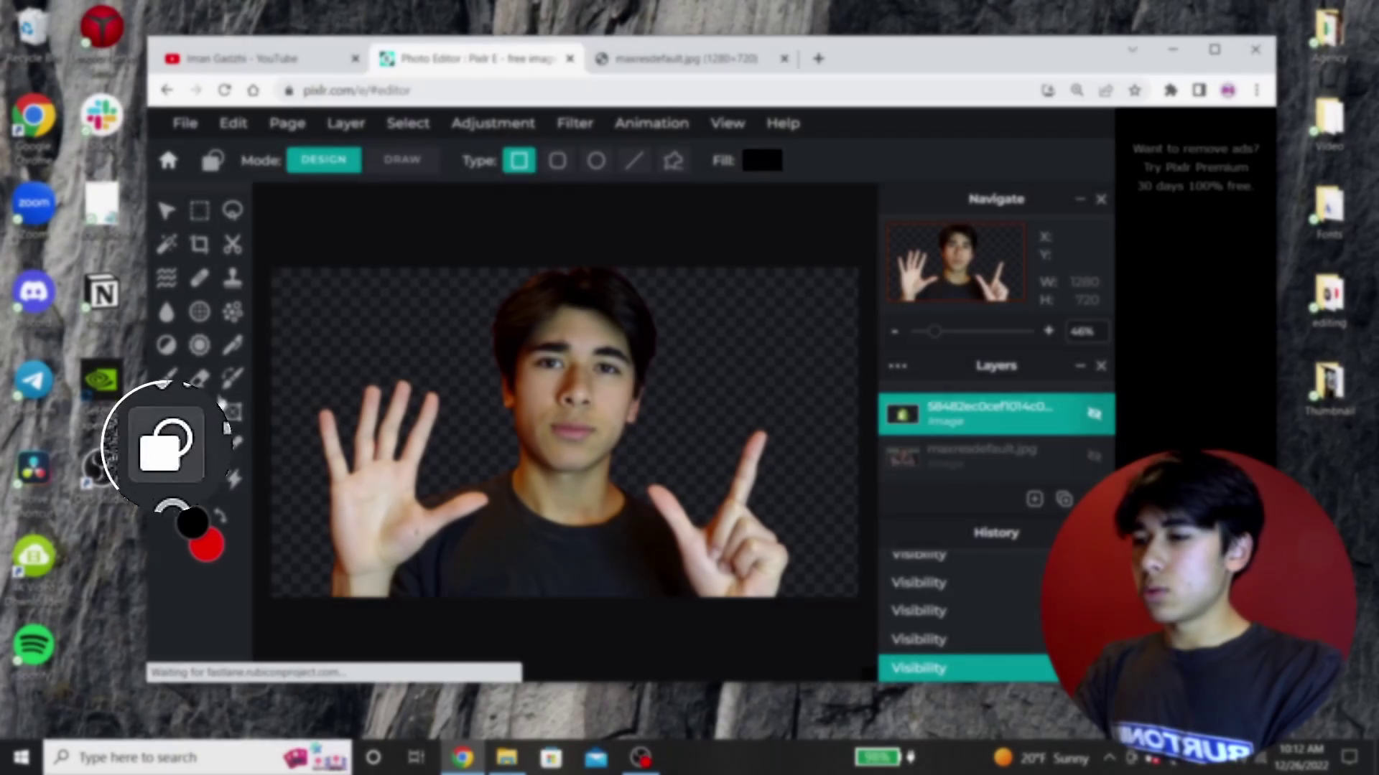
click(596, 160)
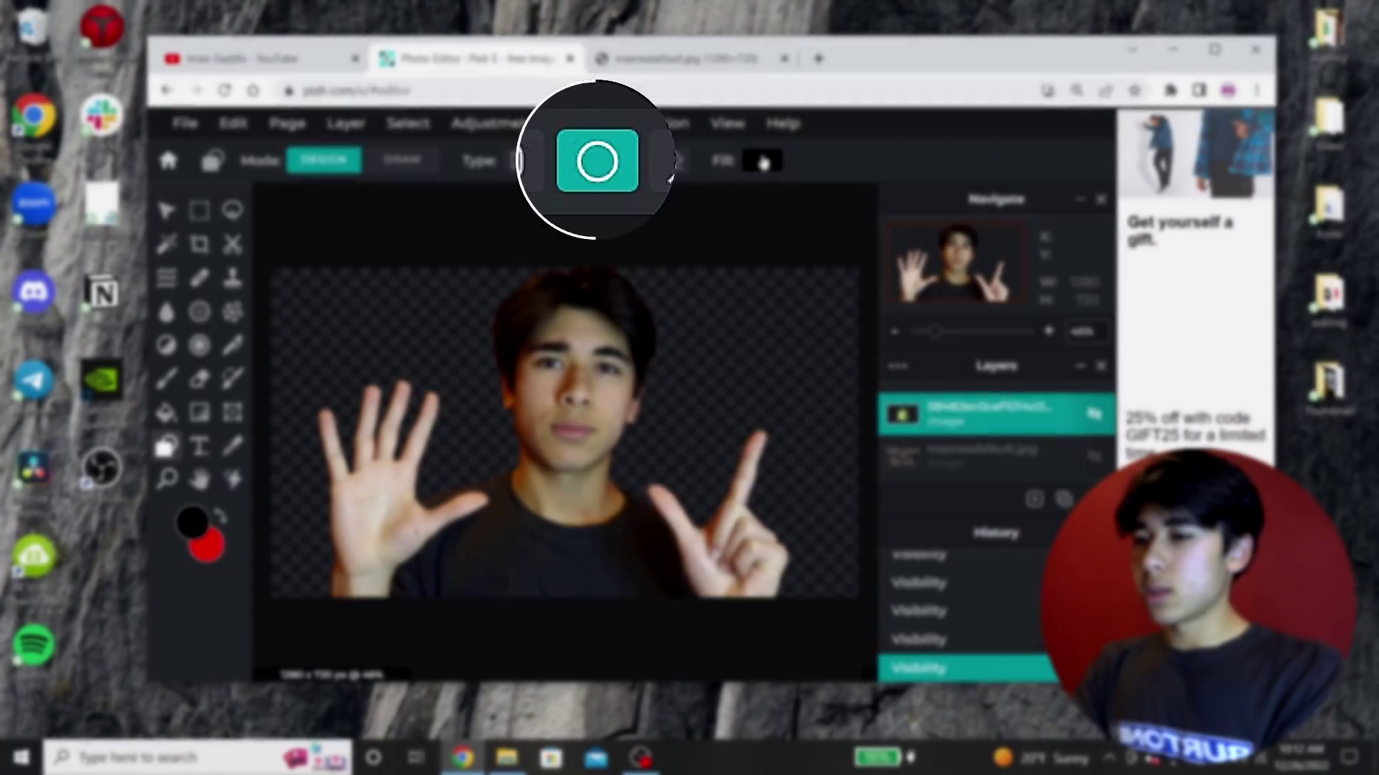
click(764, 161)
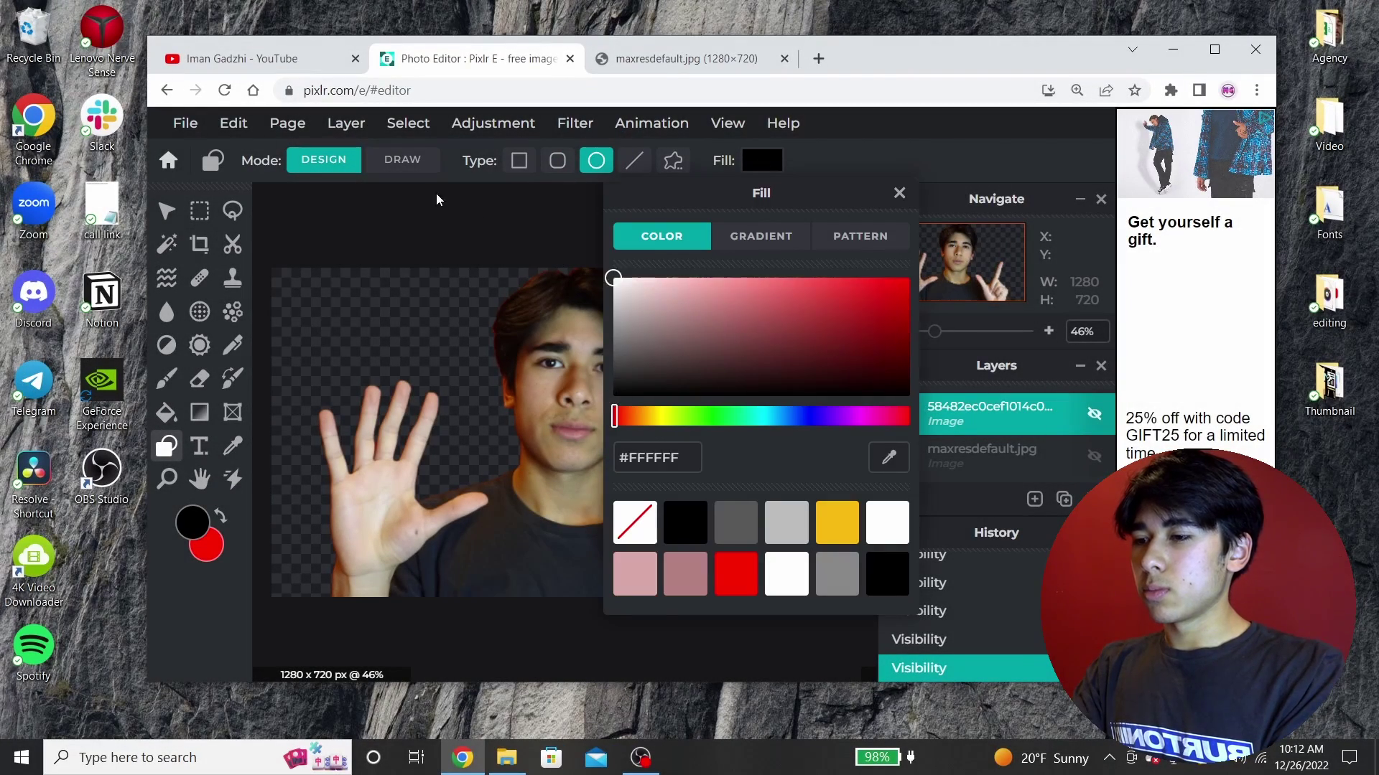
click(440, 202)
click(331, 295)
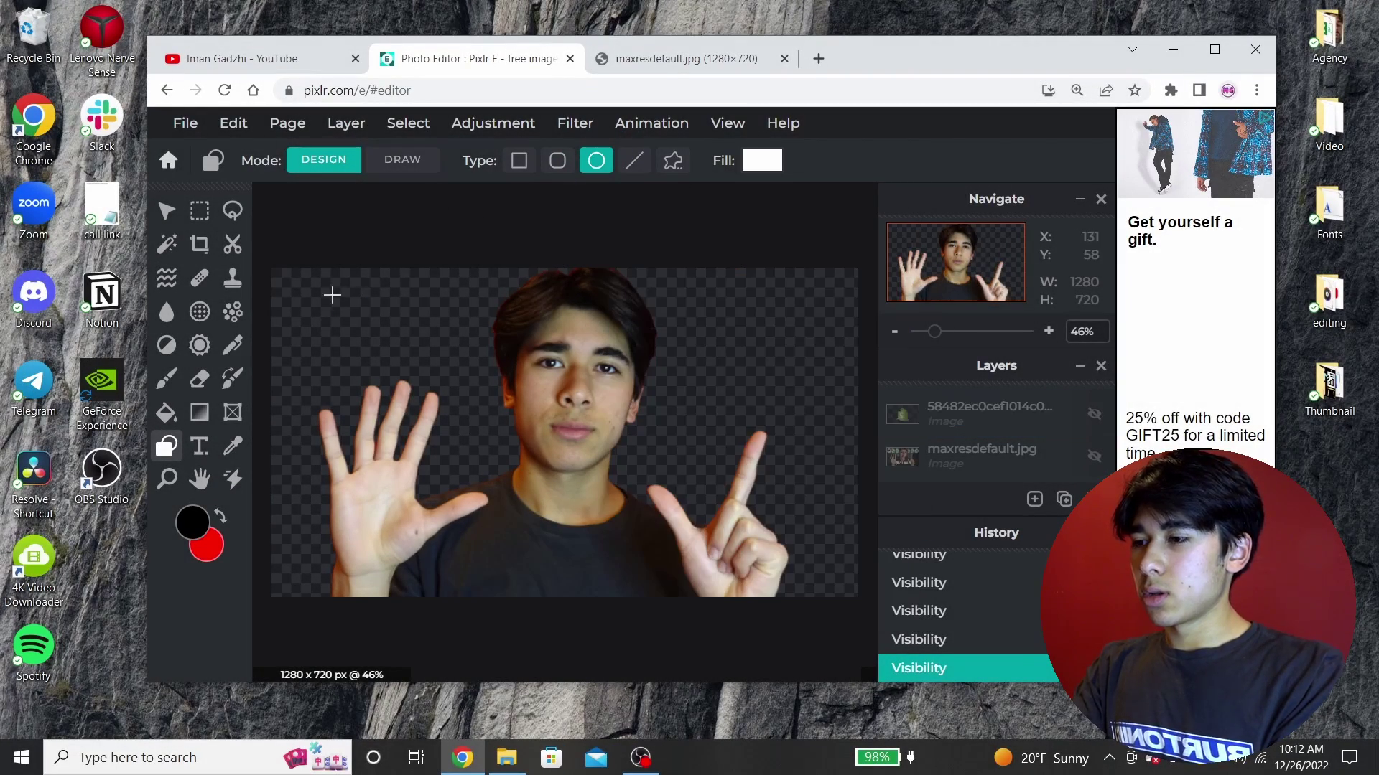
drag(460, 376, 460, 375)
key(ctrl+x)
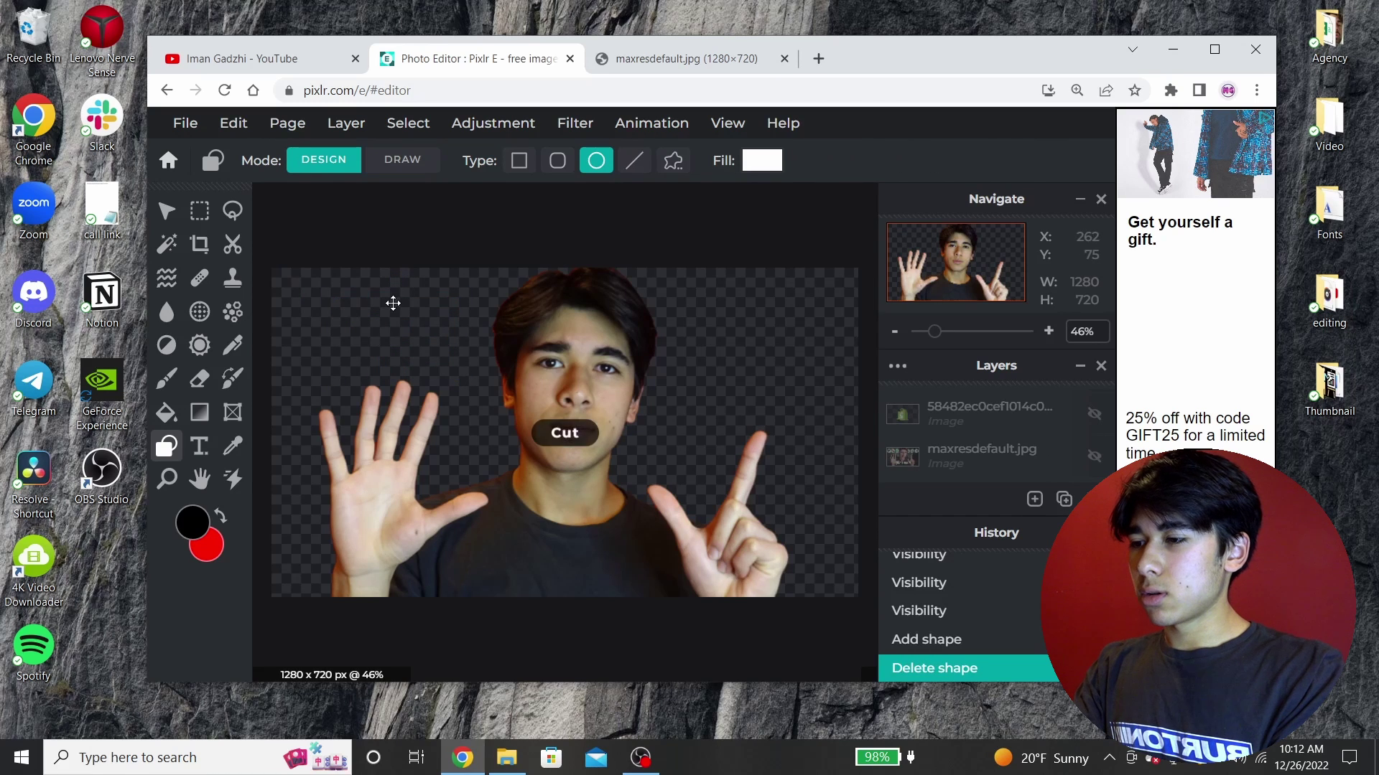
drag(338, 298, 440, 392)
Duplicate the white circle three times and spread the circles in a row, two on each side of the head.
drag(407, 346, 810, 316)
key(ctrl+d)
key(ctrl+d)
key(ctrl+d)
Show the maxresdefault.jpg reference layer, move it to the top of the layer stack, and hide it again.
scroll(1075, 449, down, 3)
scroll(1075, 449, up, 2)
click(1094, 418)
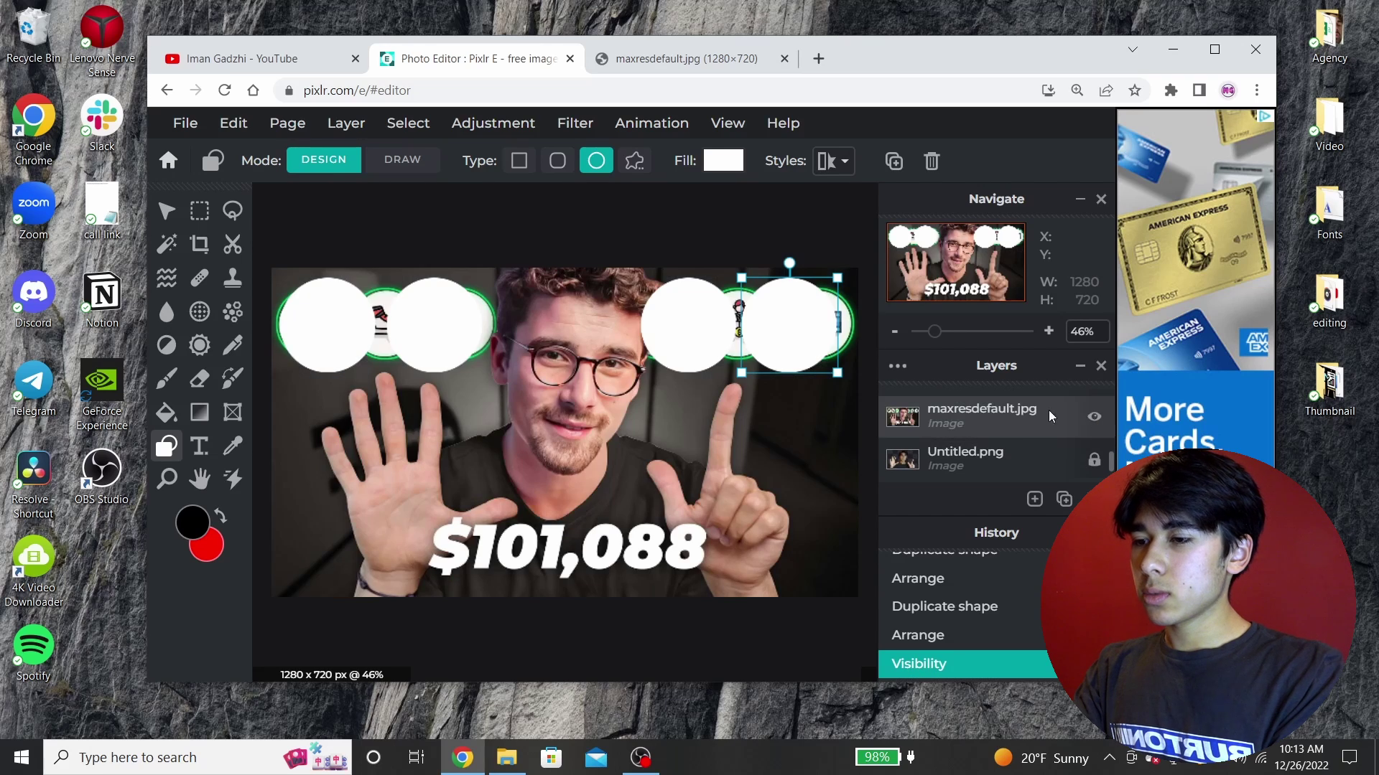
drag(1050, 416, 1004, 348)
mouse_move(980, 424)
mouse_down()
mouse_move(970, 386)
mouse_move(970, 410)
mouse_up()
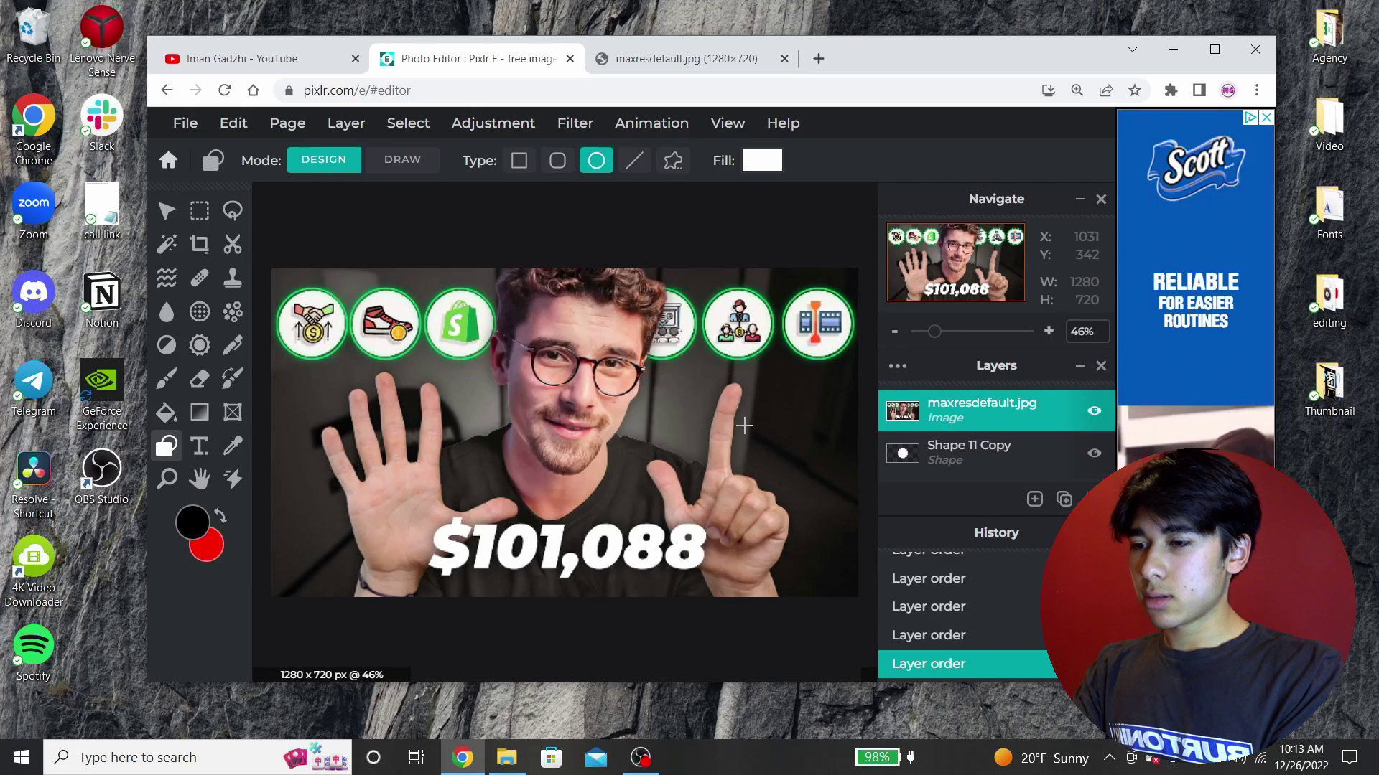
click(1094, 410)
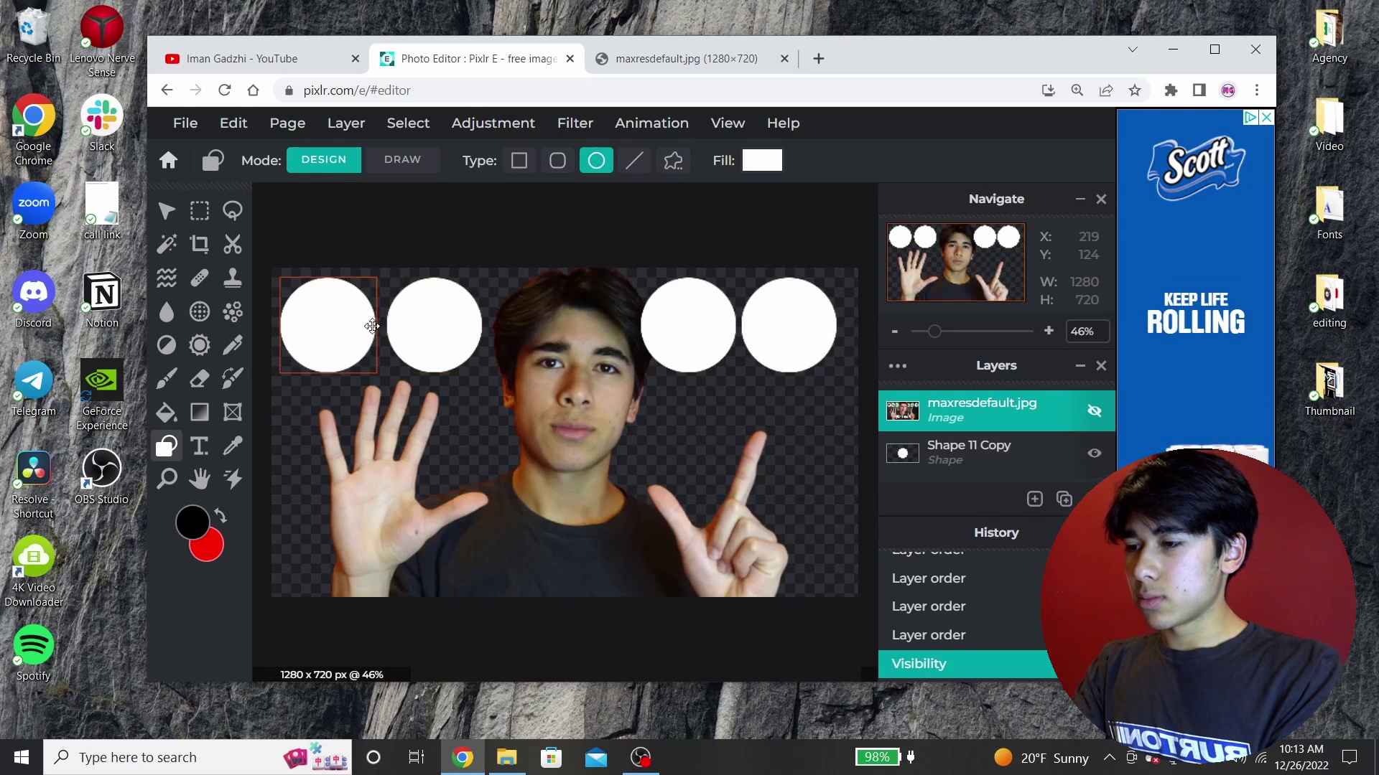
Shrink the leftmost white circle and replace the large circle beside it with two copies of the smaller one in a row.
click(372, 327)
drag(376, 372, 472, 319)
click(440, 348)
key(Delete)
key(ctrl+j)
key(ctrl+j)
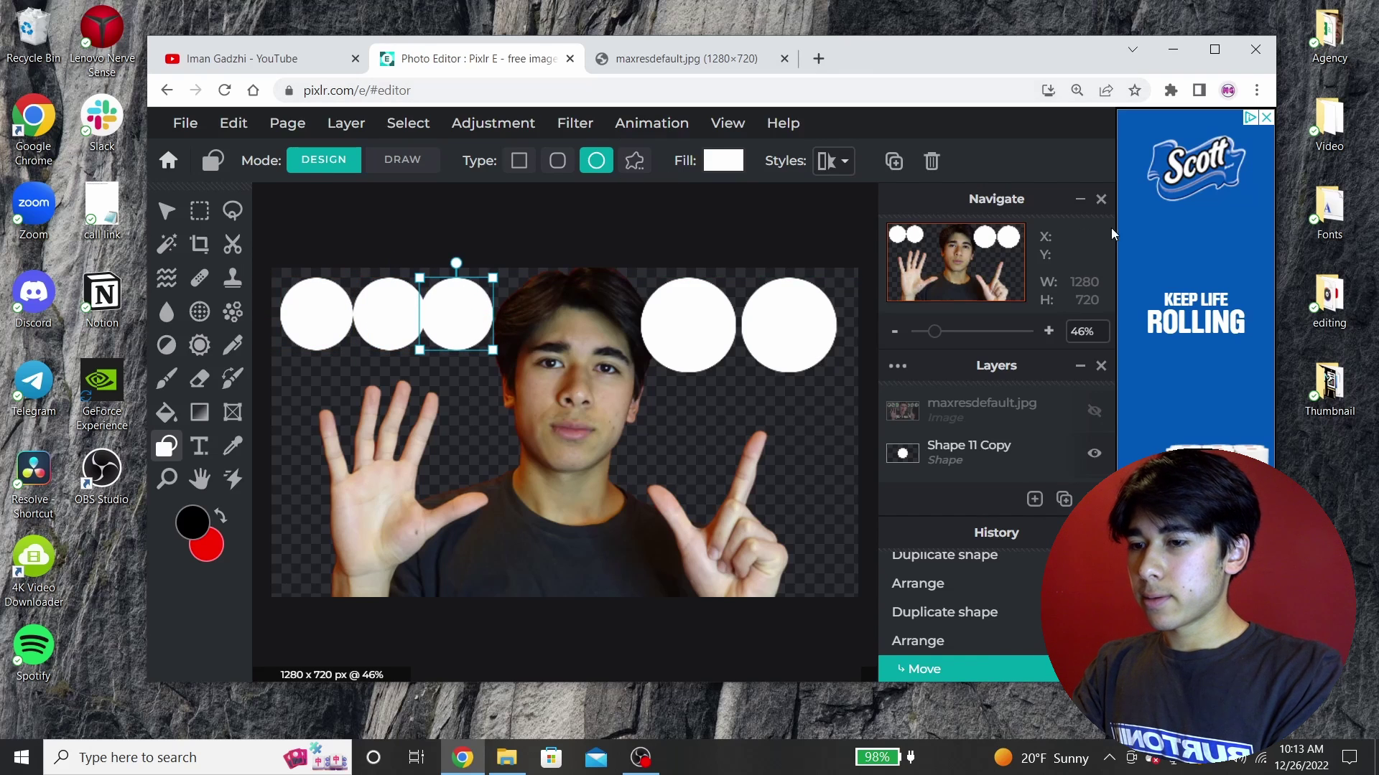
Compare the circles with the maxresdefault.jpg reference and move the Untitled.png cutout layer above the circle layers.
click(1094, 413)
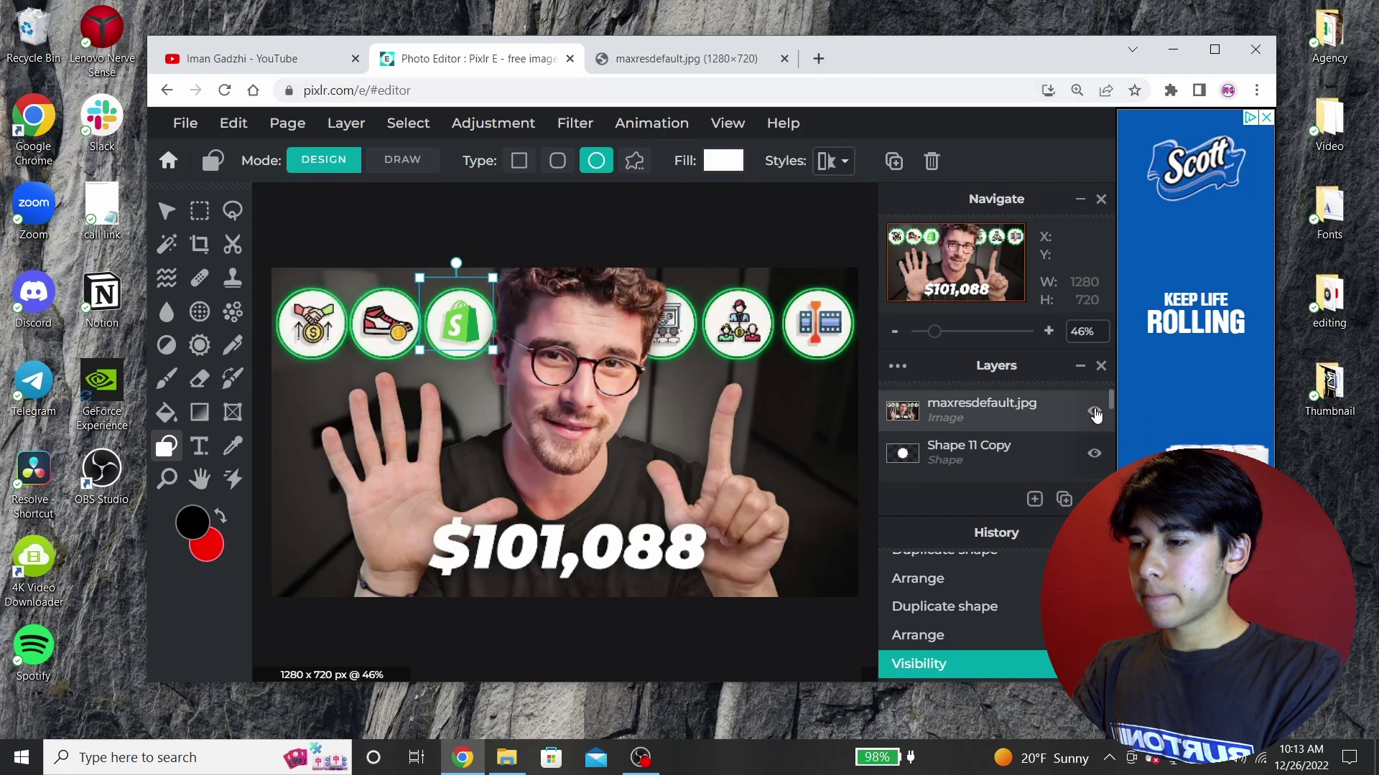
click(1094, 413)
scroll(969, 438, down, 2)
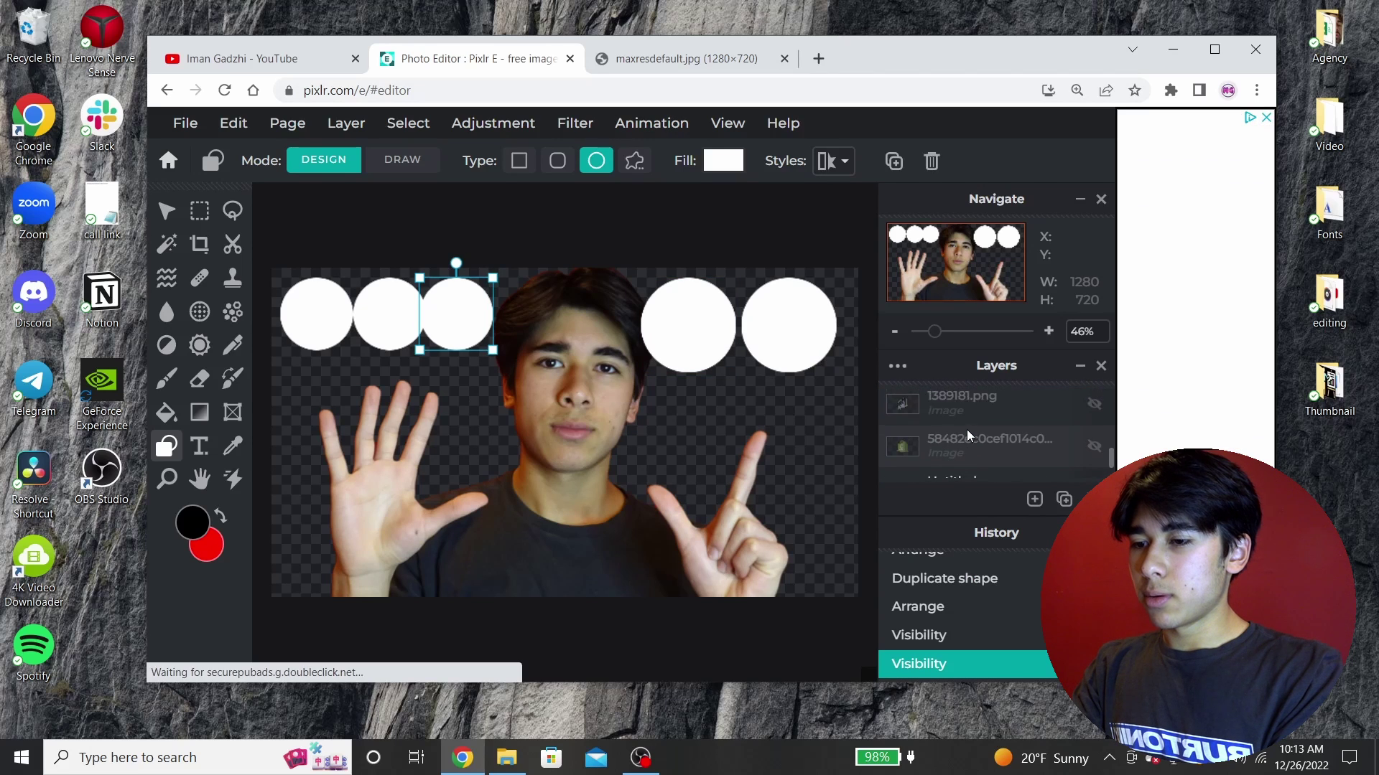
click(960, 439)
scroll(960, 439, down, 2)
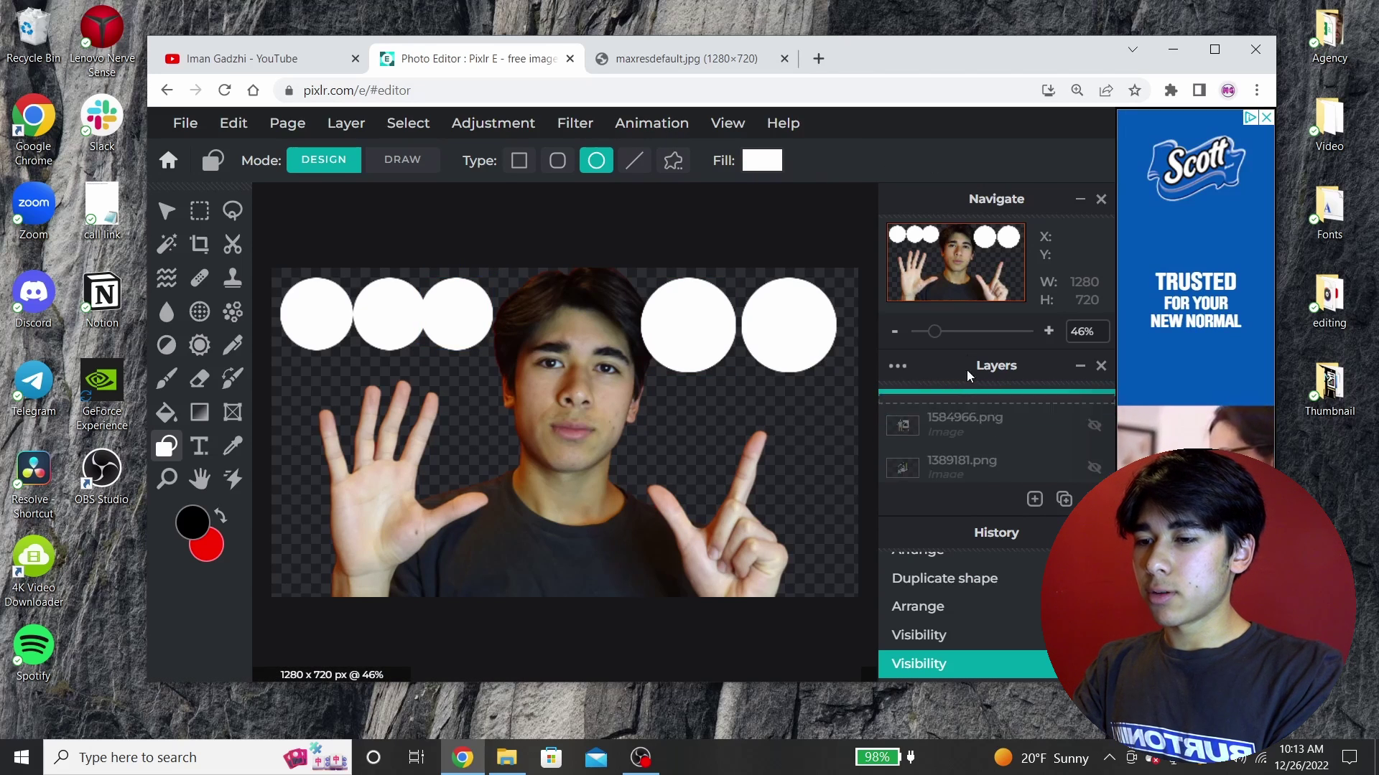
mouse_move(962, 422)
mouse_down()
mouse_move(964, 391)
mouse_move(956, 402)
mouse_up()
scroll(954, 452, down, 2)
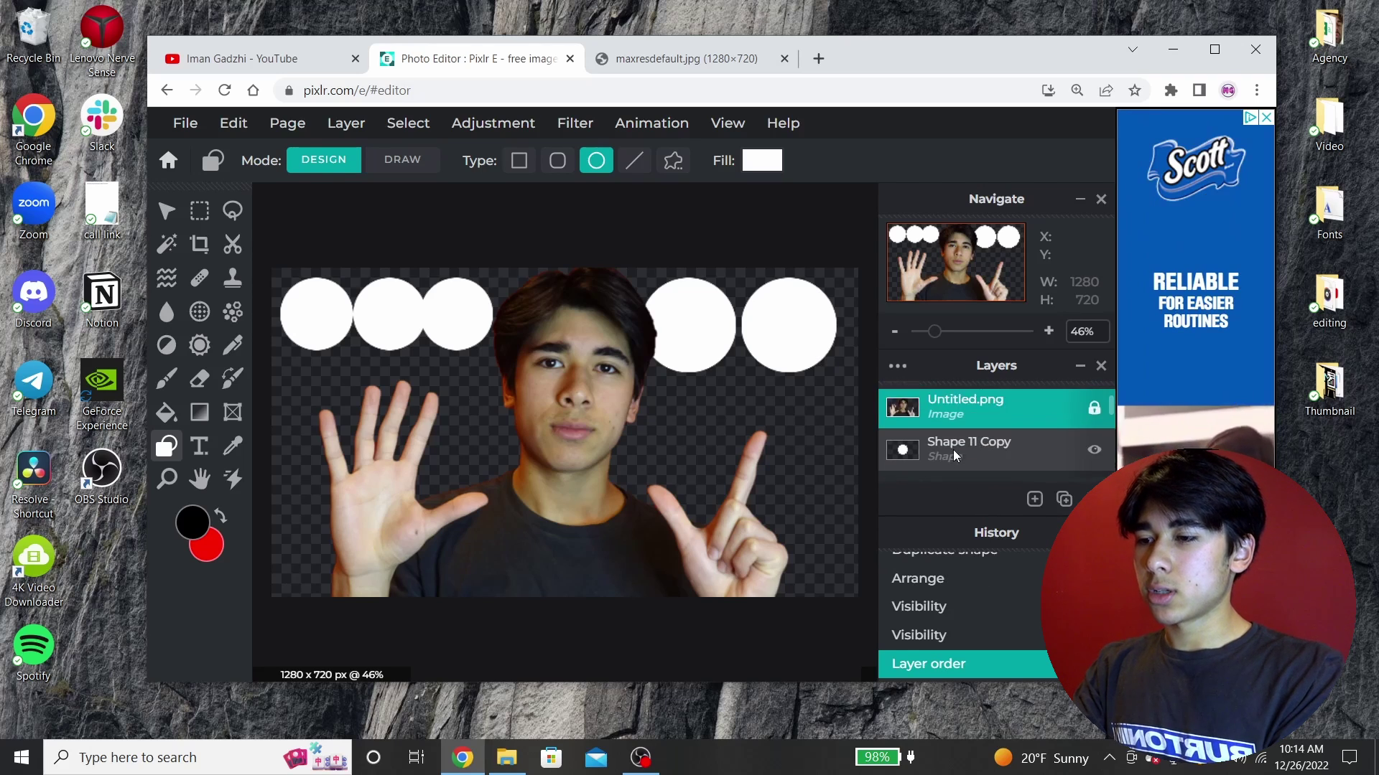
Space the three small circles evenly from the canvas's left edge to the head and delete the two large circles across from them.
drag(341, 300, 333, 300)
drag(428, 306, 471, 309)
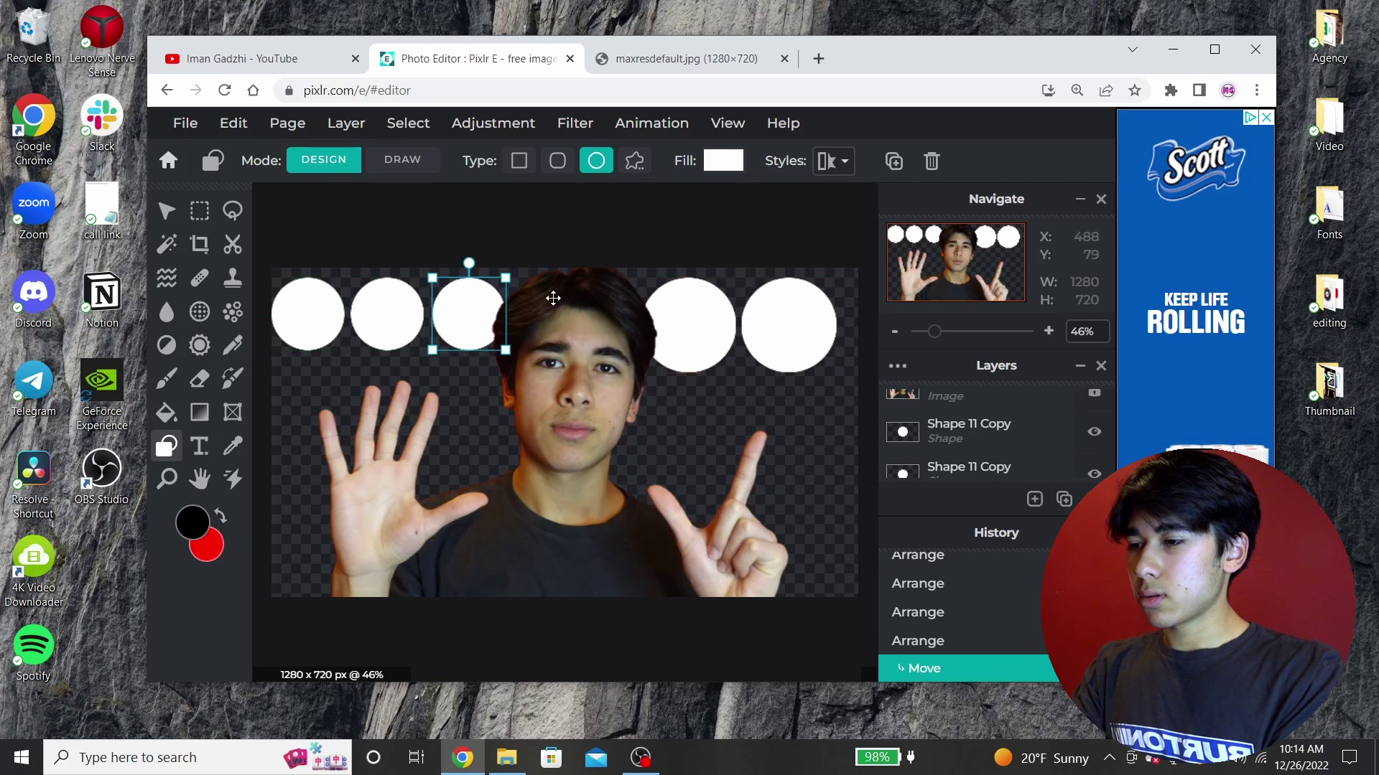
click(717, 324)
key(Delete)
click(787, 346)
key(Delete)
Duplicate the small circle for the other side of the head and align three copies in a row up to the canvas's right edge.
click(463, 309)
drag(460, 310, 818, 309)
click(673, 332)
drag(663, 332, 664, 330)
mouse_move(748, 324)
mouse_down()
mouse_move(807, 324)
mouse_move(750, 327)
mouse_up()
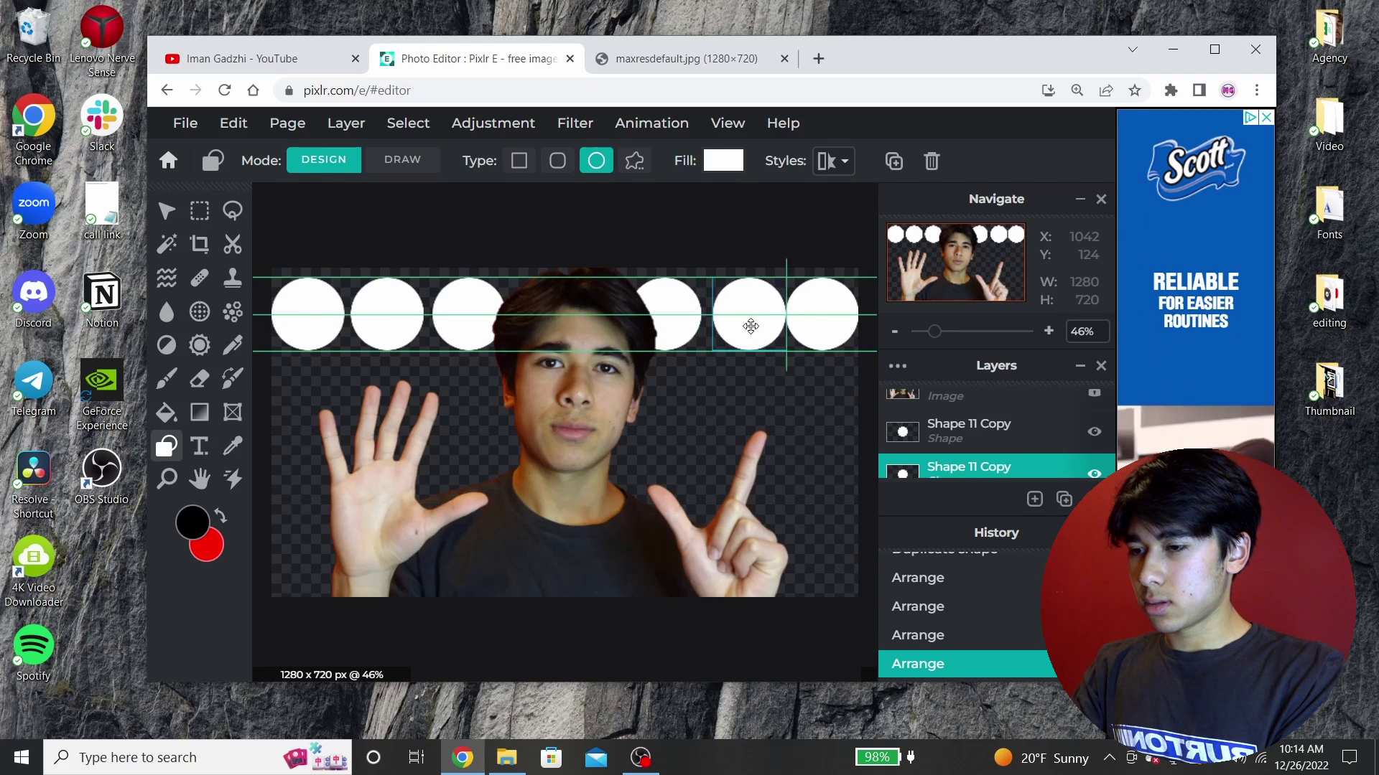
Give the leftmost white circle a green outline in colour #00FF04.
click(808, 503)
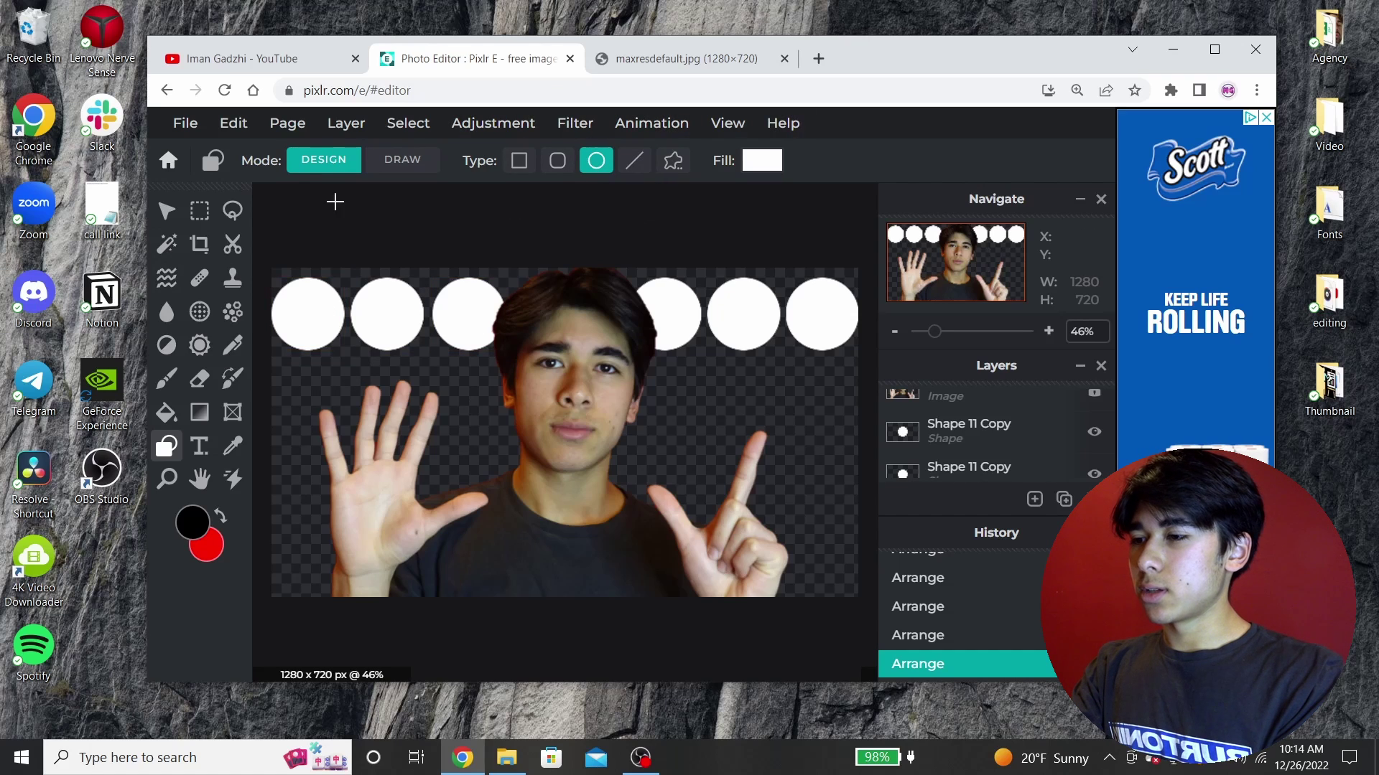
click(308, 327)
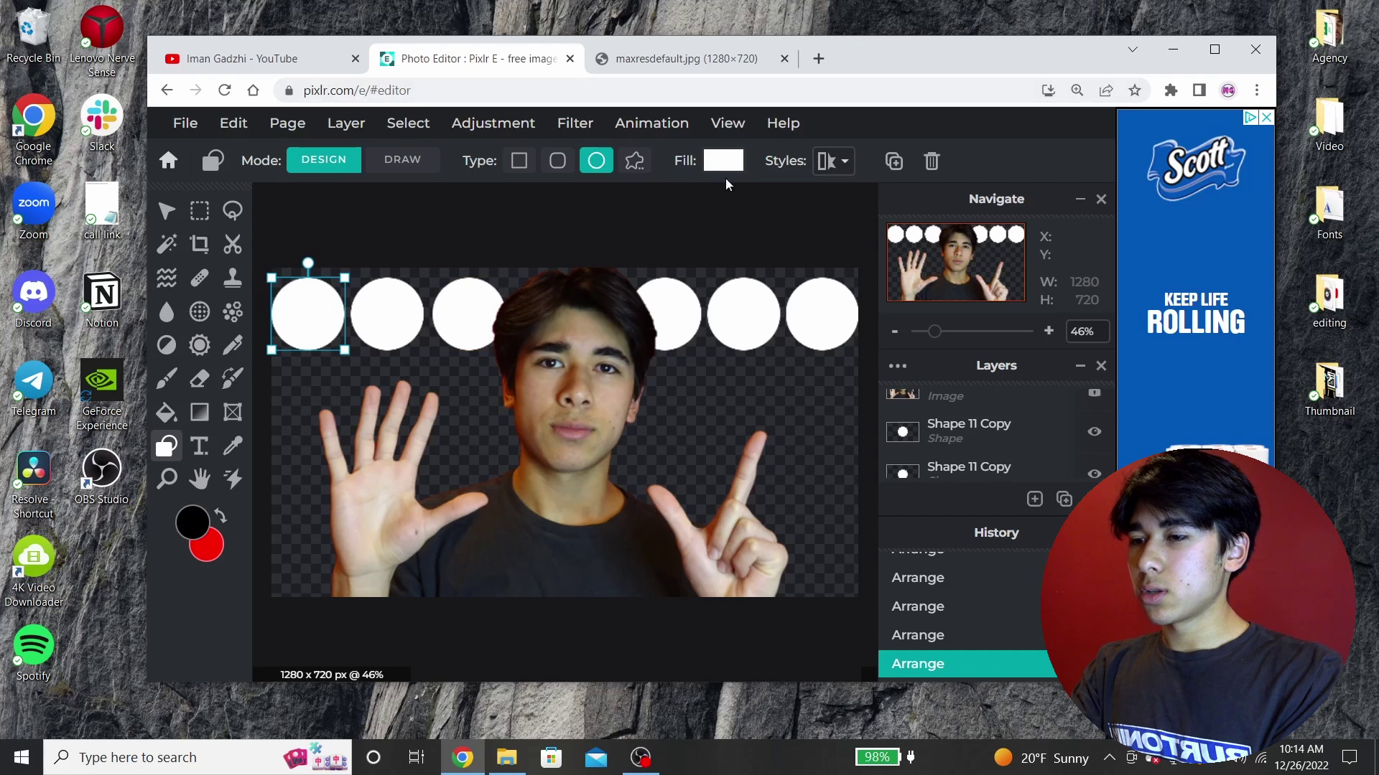
click(836, 161)
click(918, 243)
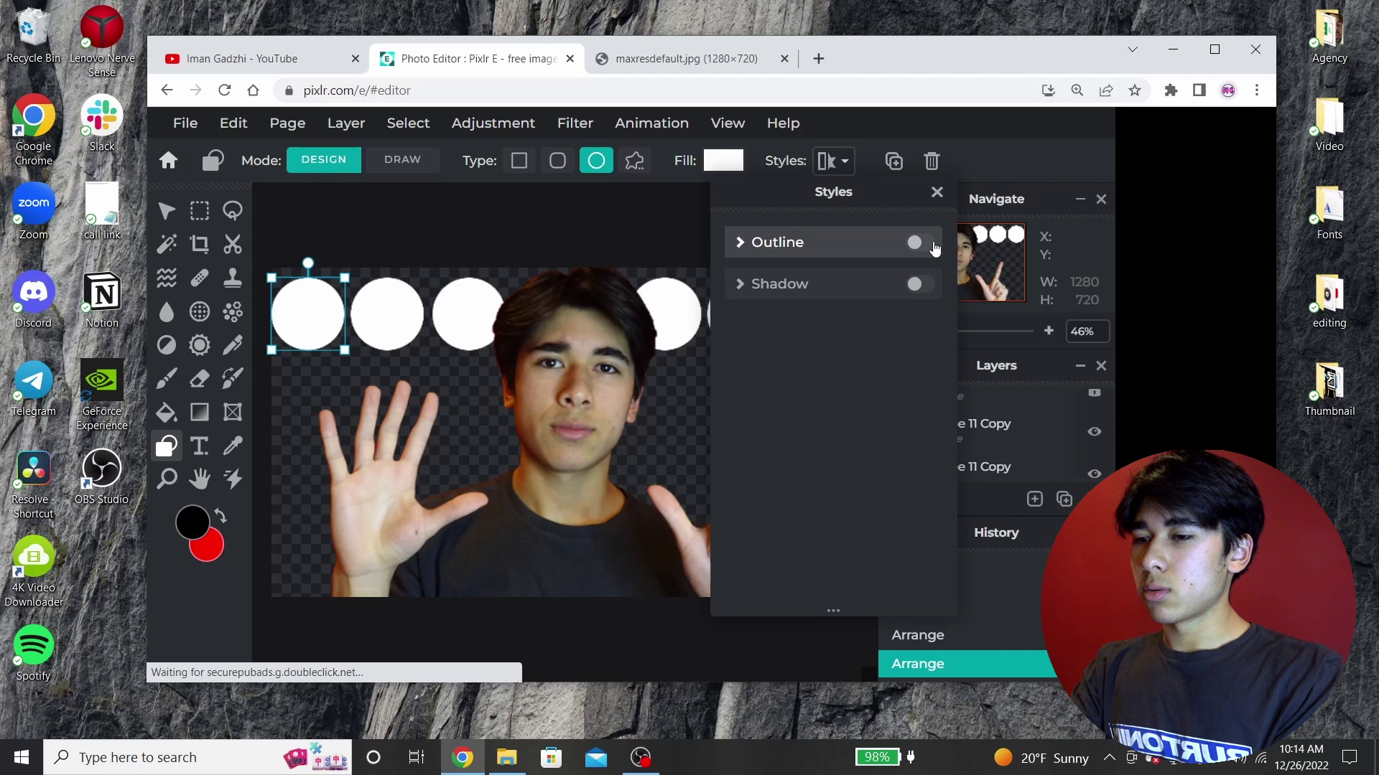
click(922, 293)
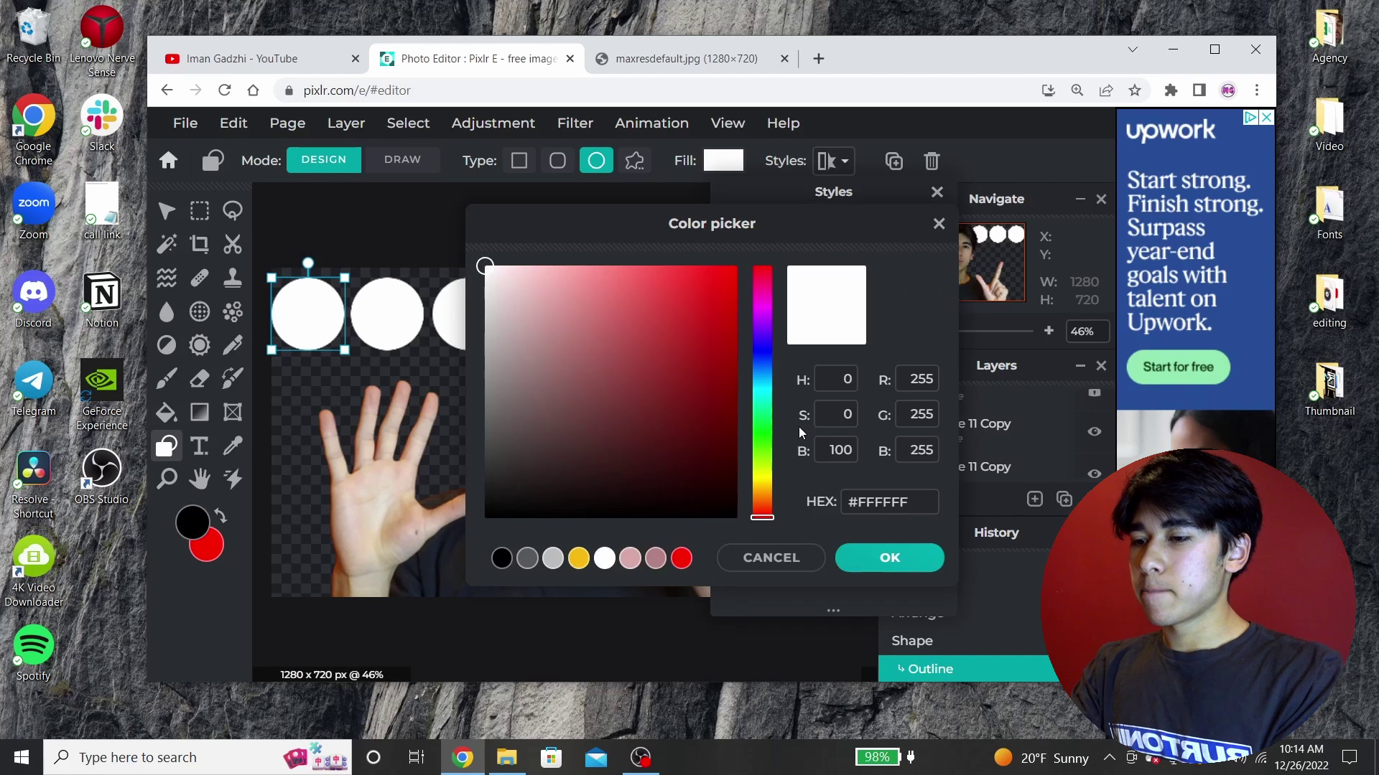
click(762, 433)
click(738, 266)
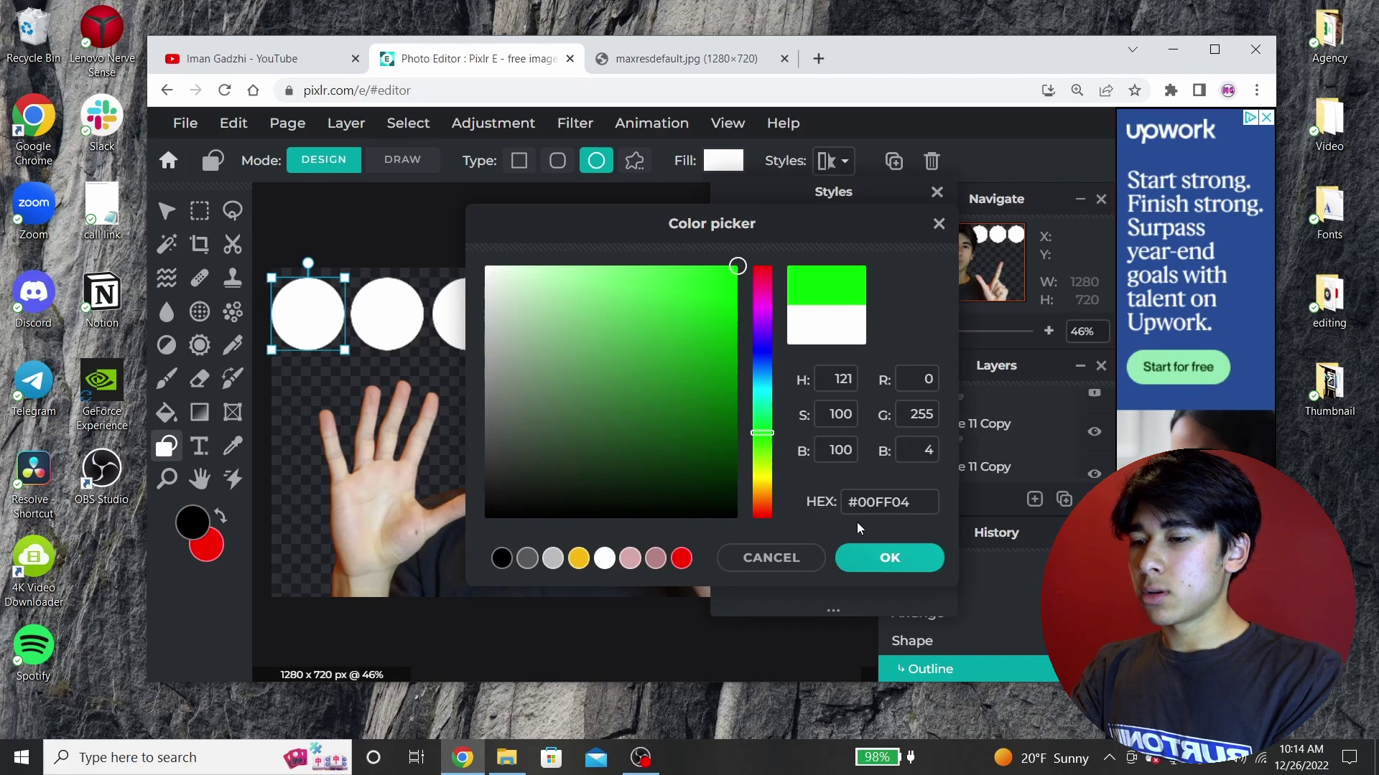
click(876, 557)
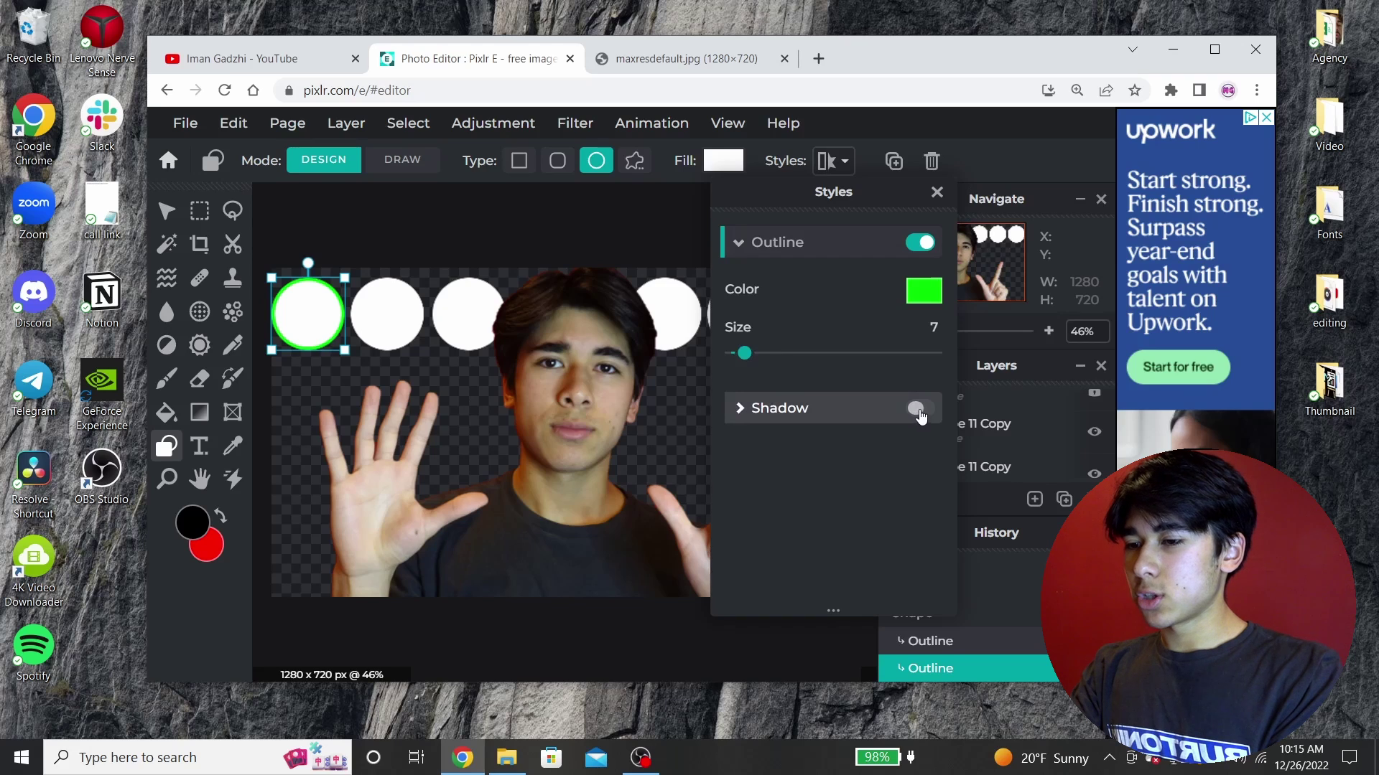
Turn on a black drop shadow for the green-outlined circle and set its blur to 28.
click(916, 409)
scroll(855, 453, down, 1)
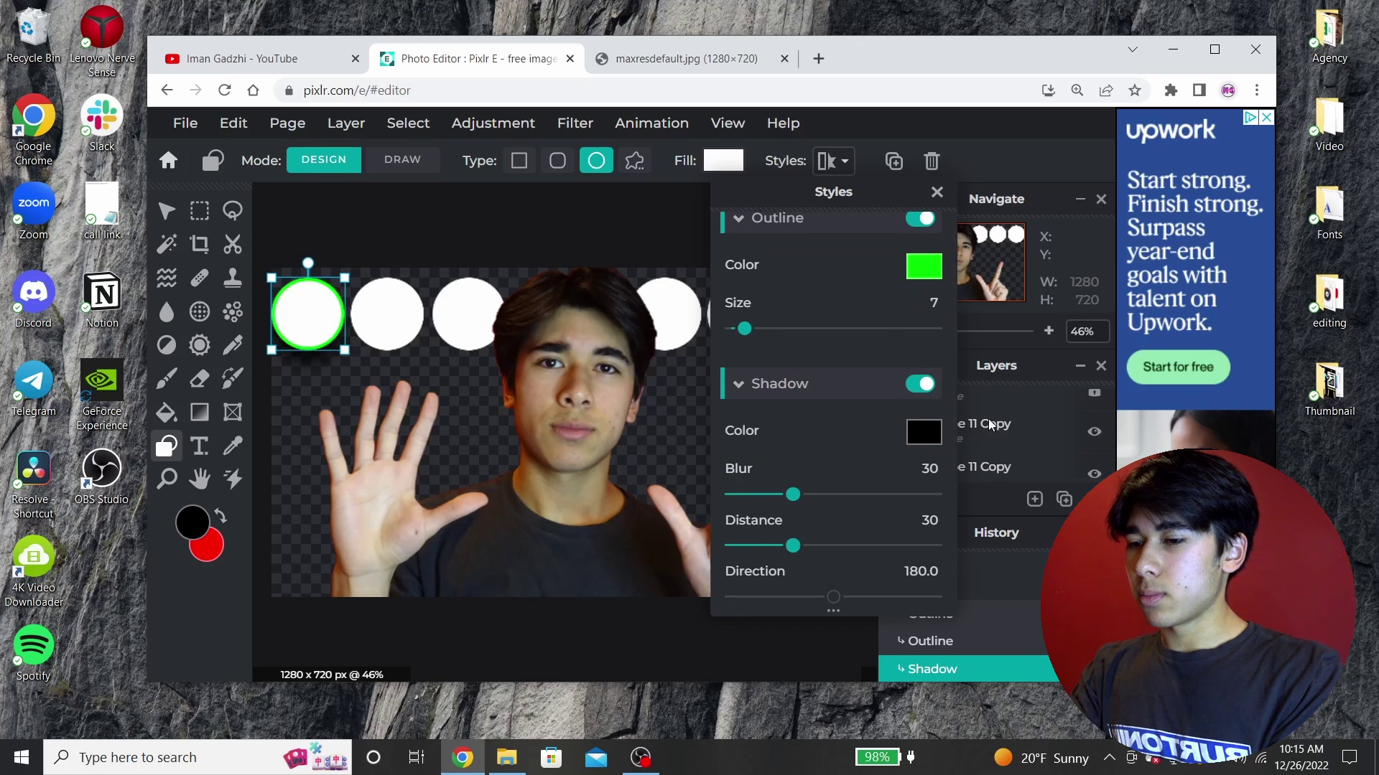
scroll(892, 446, down, 1)
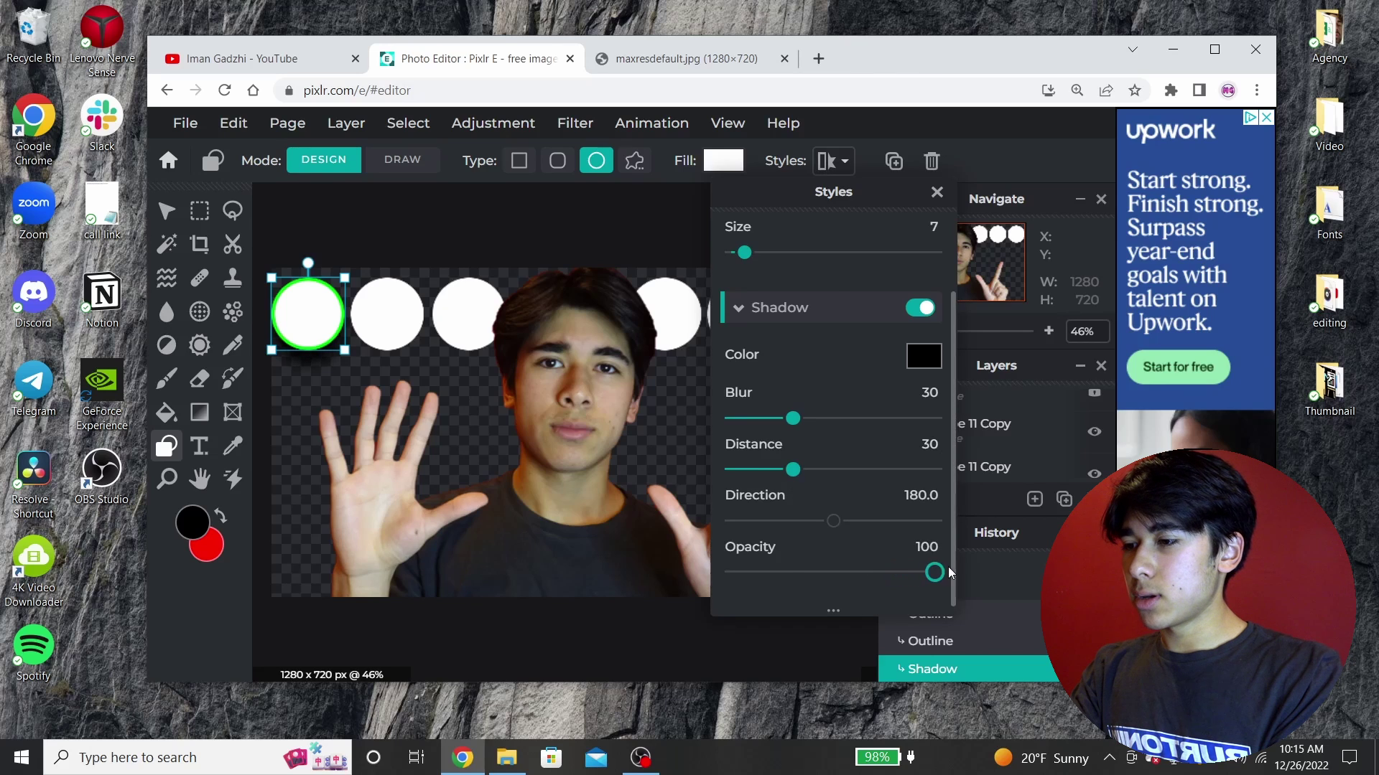
click(526, 424)
click(833, 161)
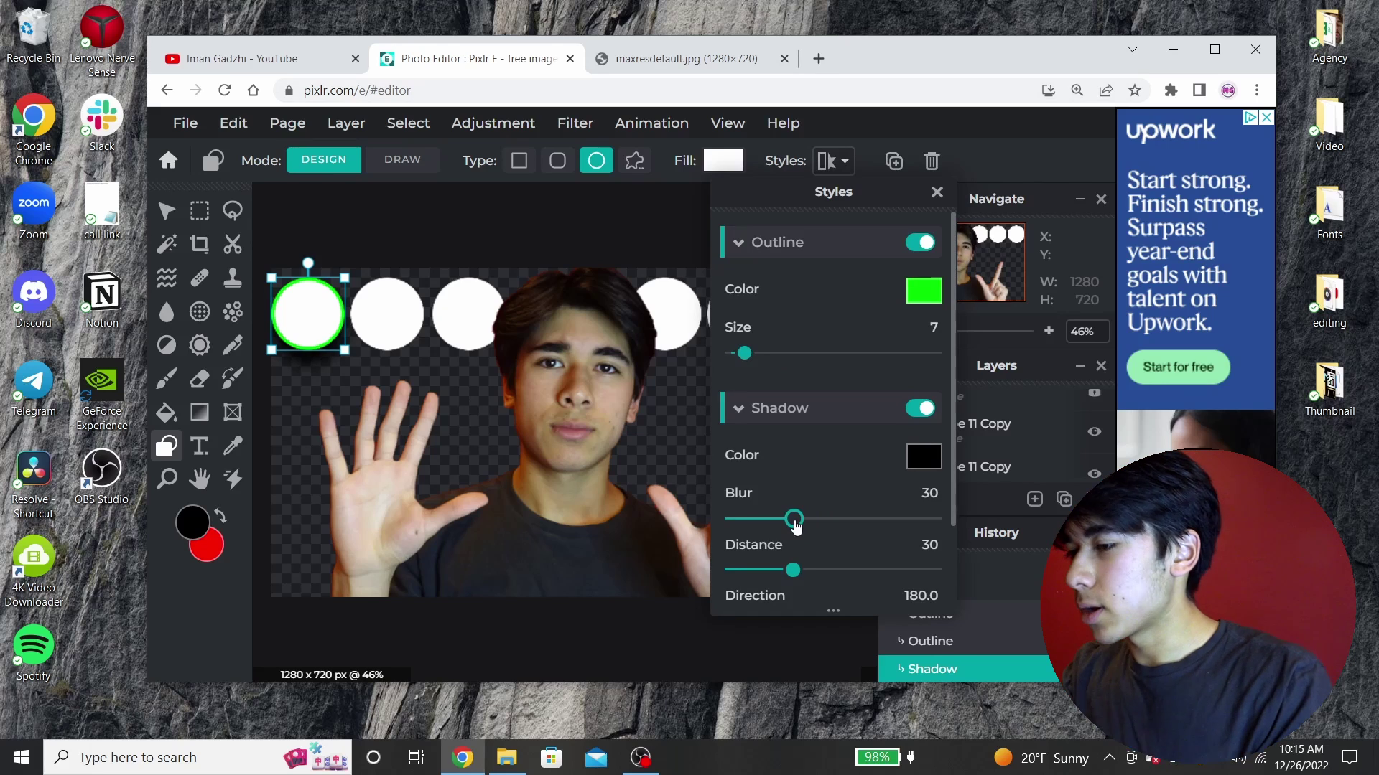
drag(794, 526, 791, 528)
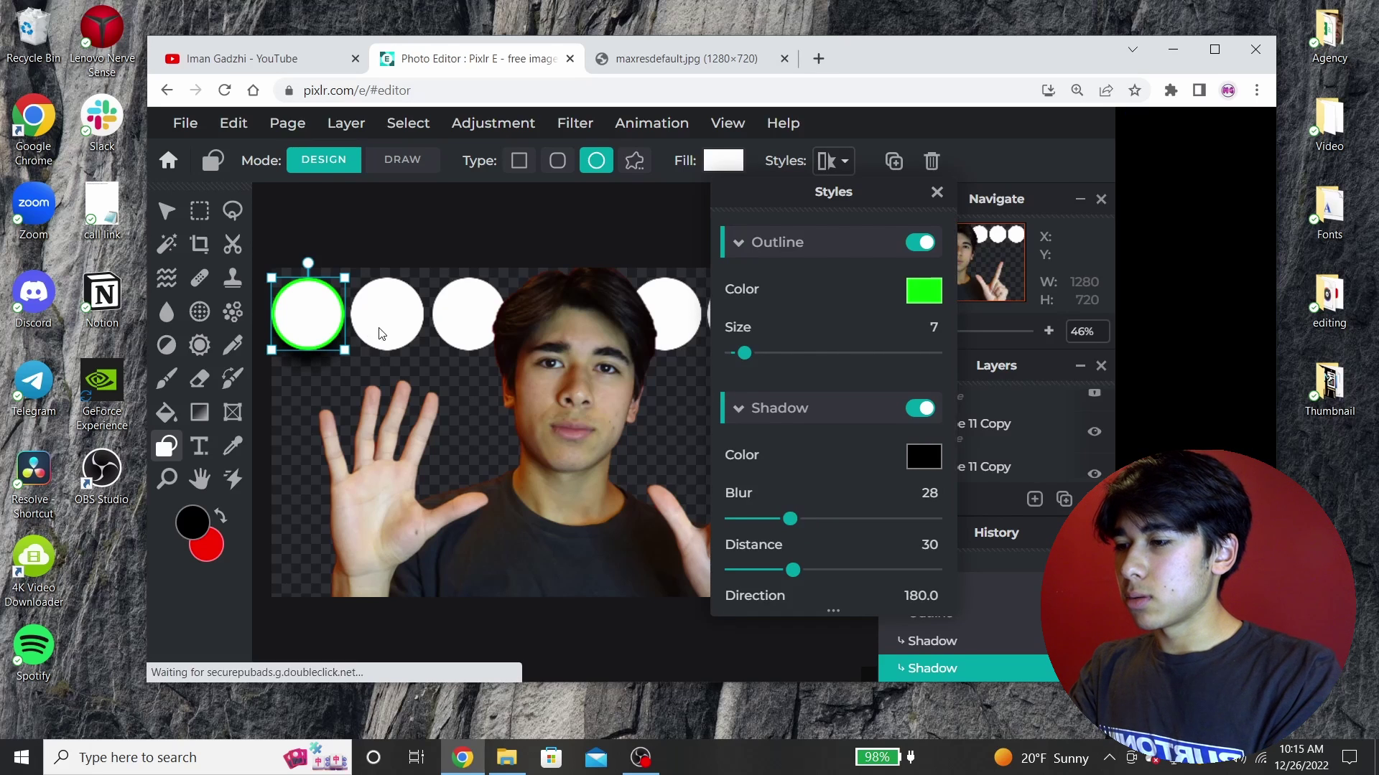
Delete the five plain white circles from the row, keeping the green-outlined circle.
click(406, 316)
key(Delete)
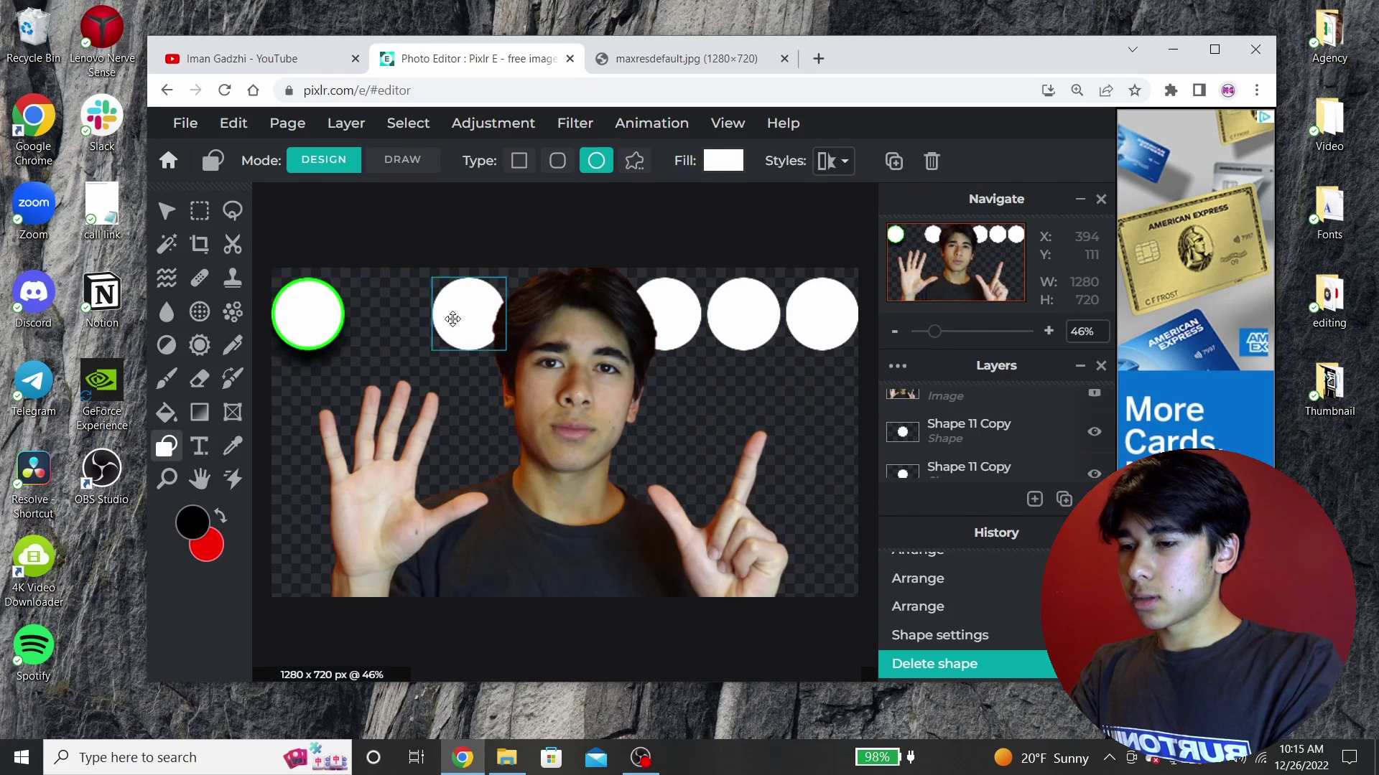
key(Delete)
click(654, 316)
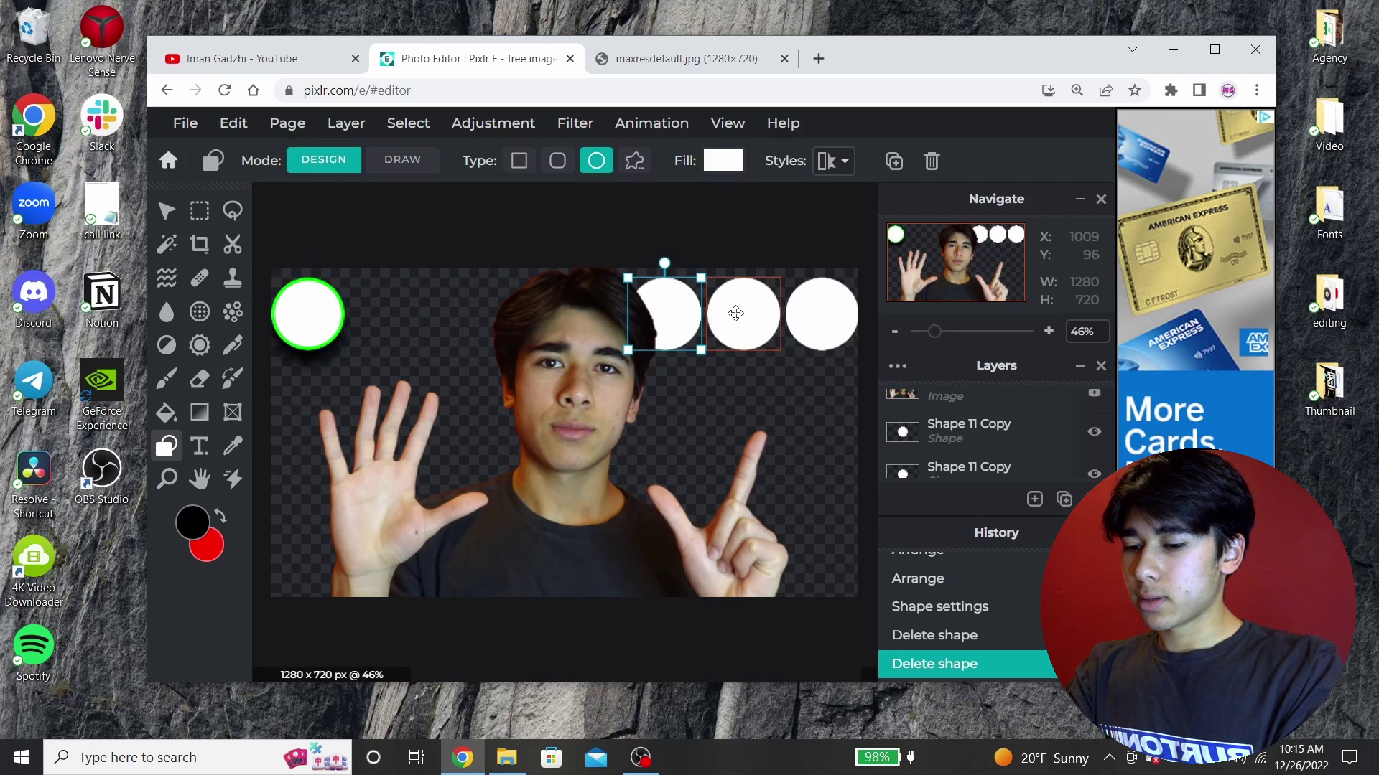
key(Delete)
click(739, 314)
key(Delete)
click(794, 313)
key(Delete)
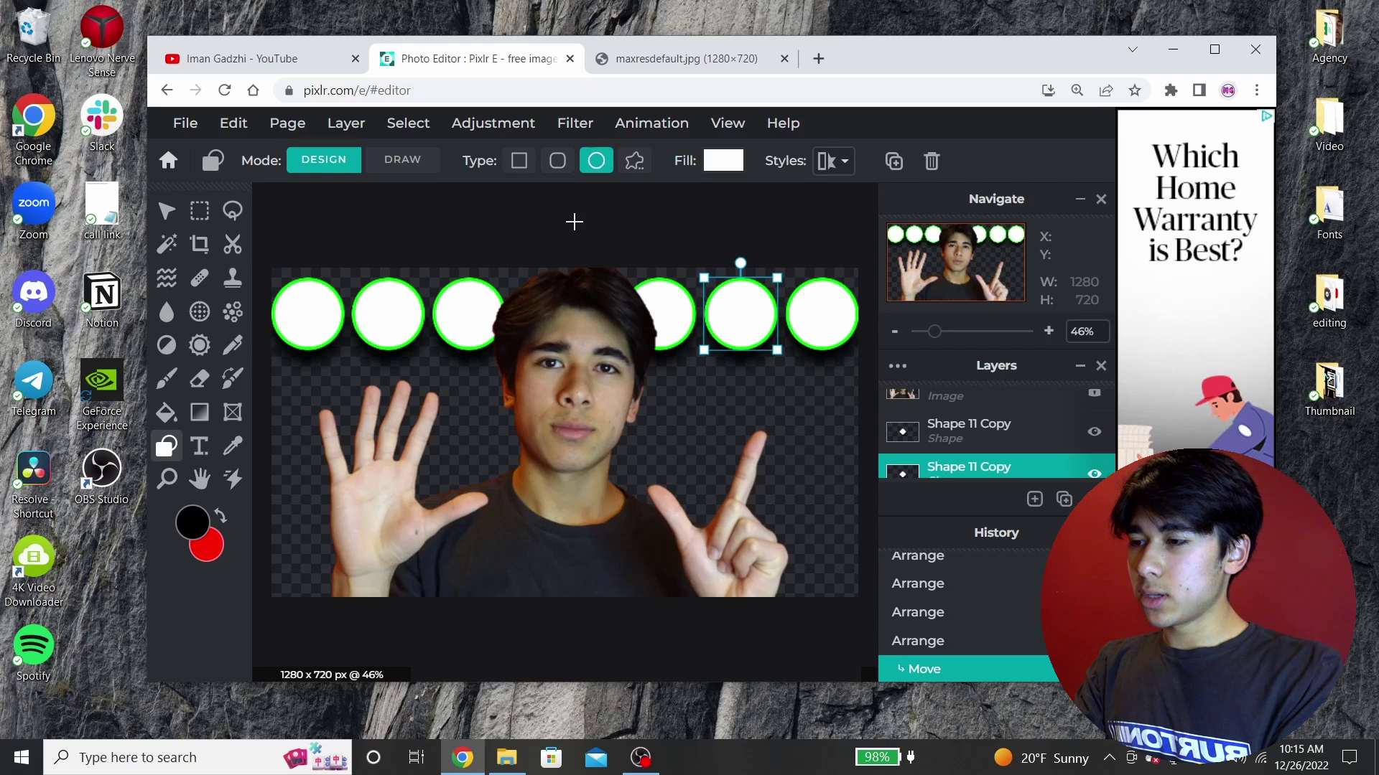
Make the 2590767.png scissors icon layer visible and move the icon to the area beneath the circles at the canvas's right edge.
scroll(1048, 438, down, 3)
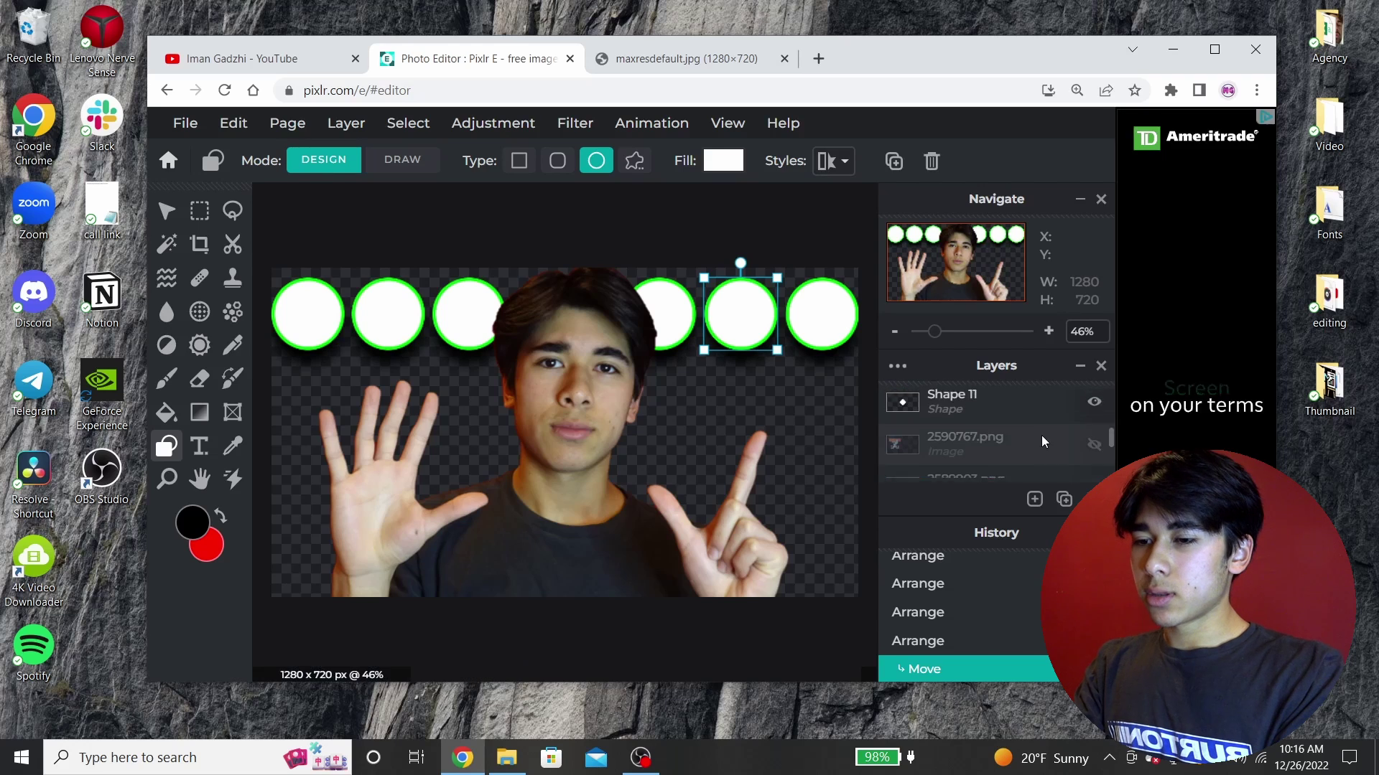
click(1097, 436)
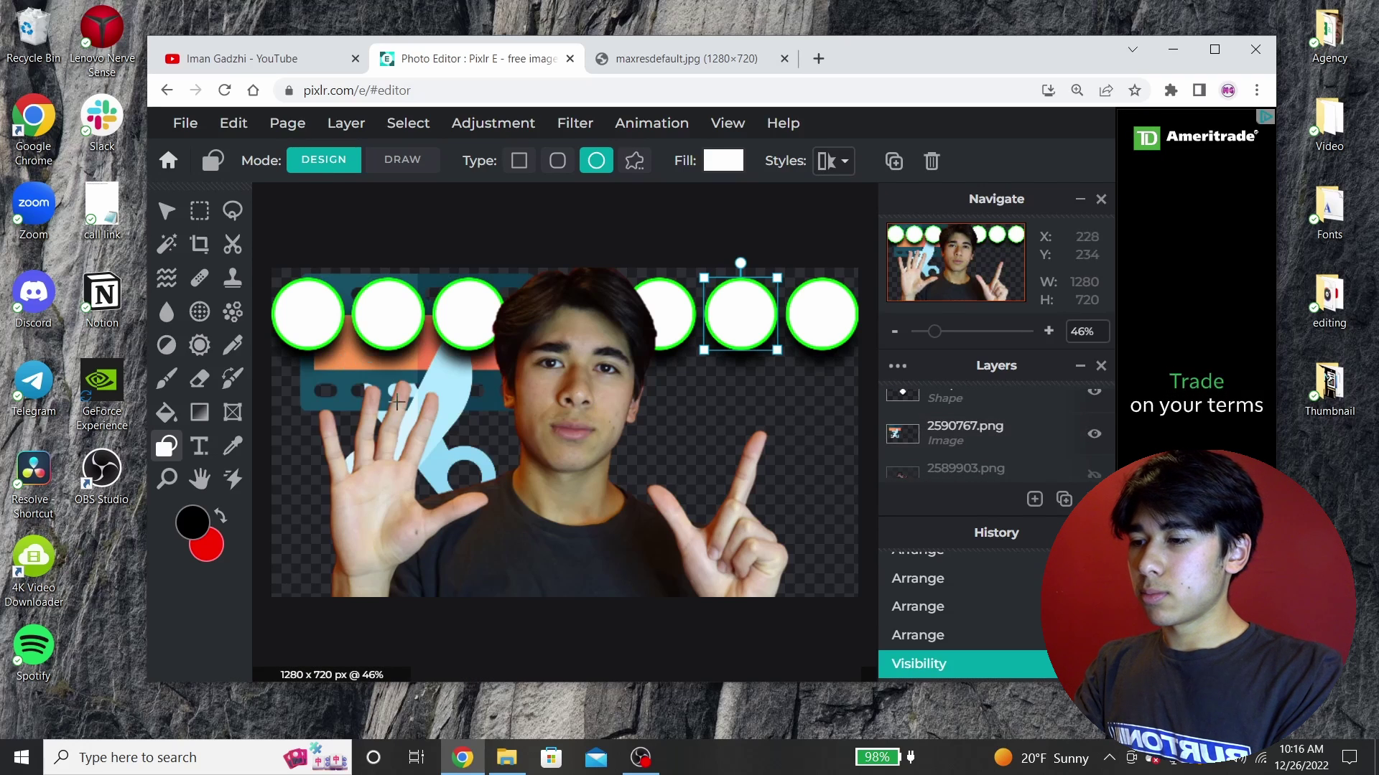
click(166, 211)
drag(475, 385, 838, 417)
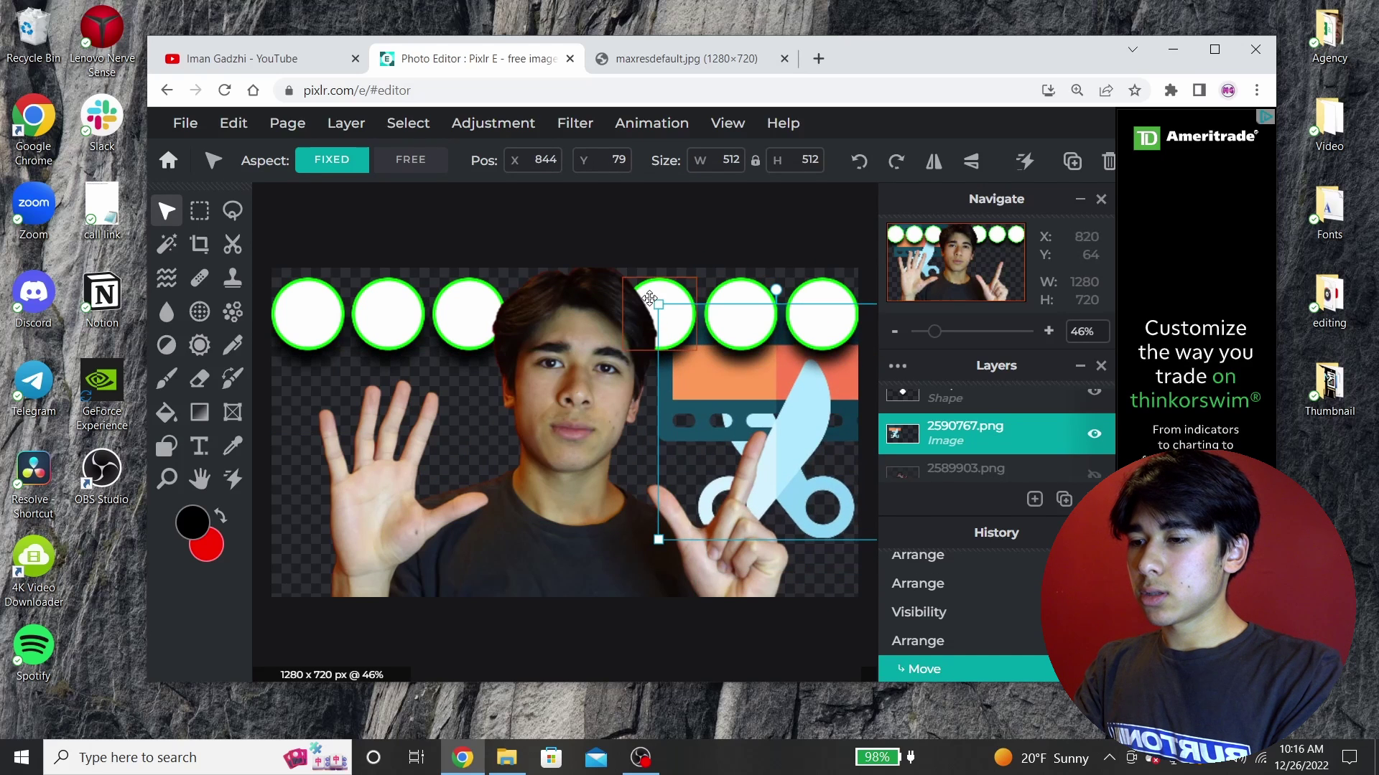
scroll(942, 445, up, 3)
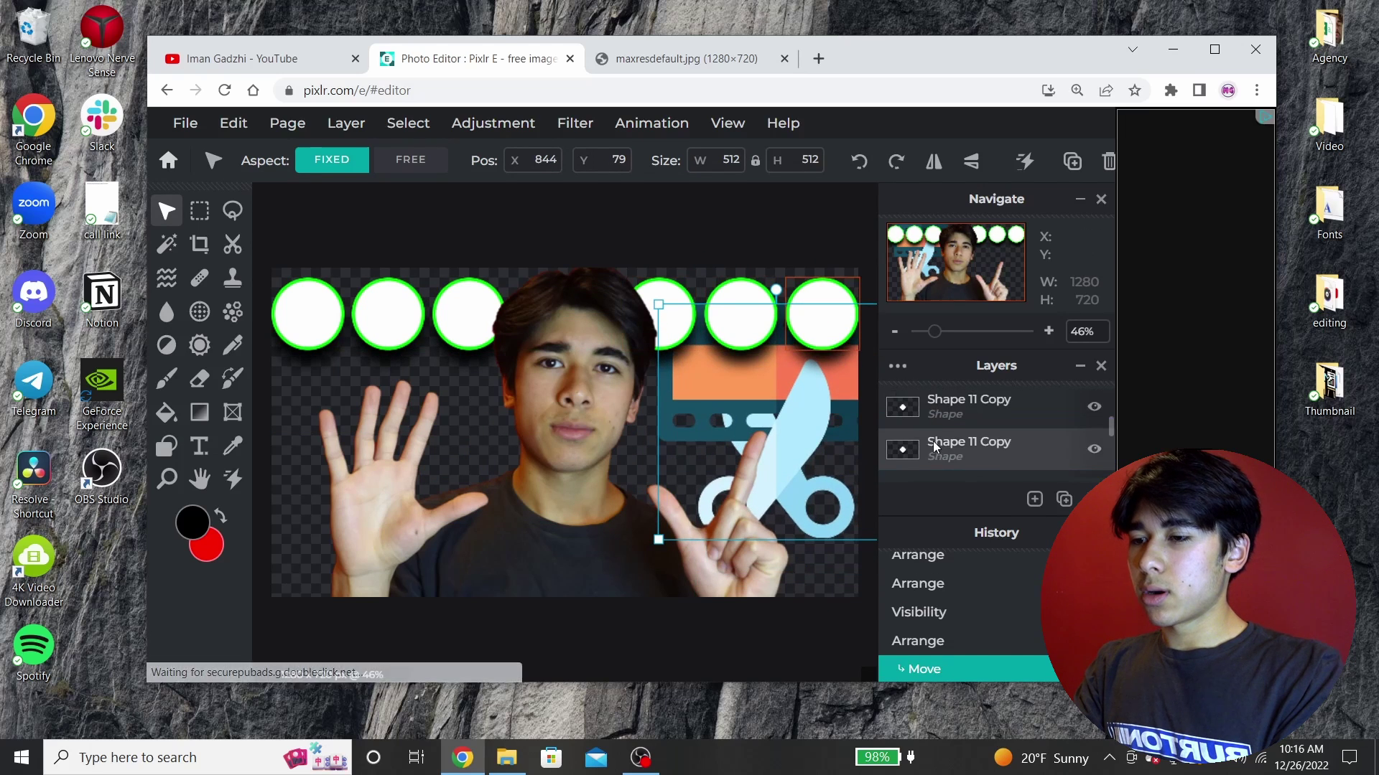
scroll(993, 431, down, 5)
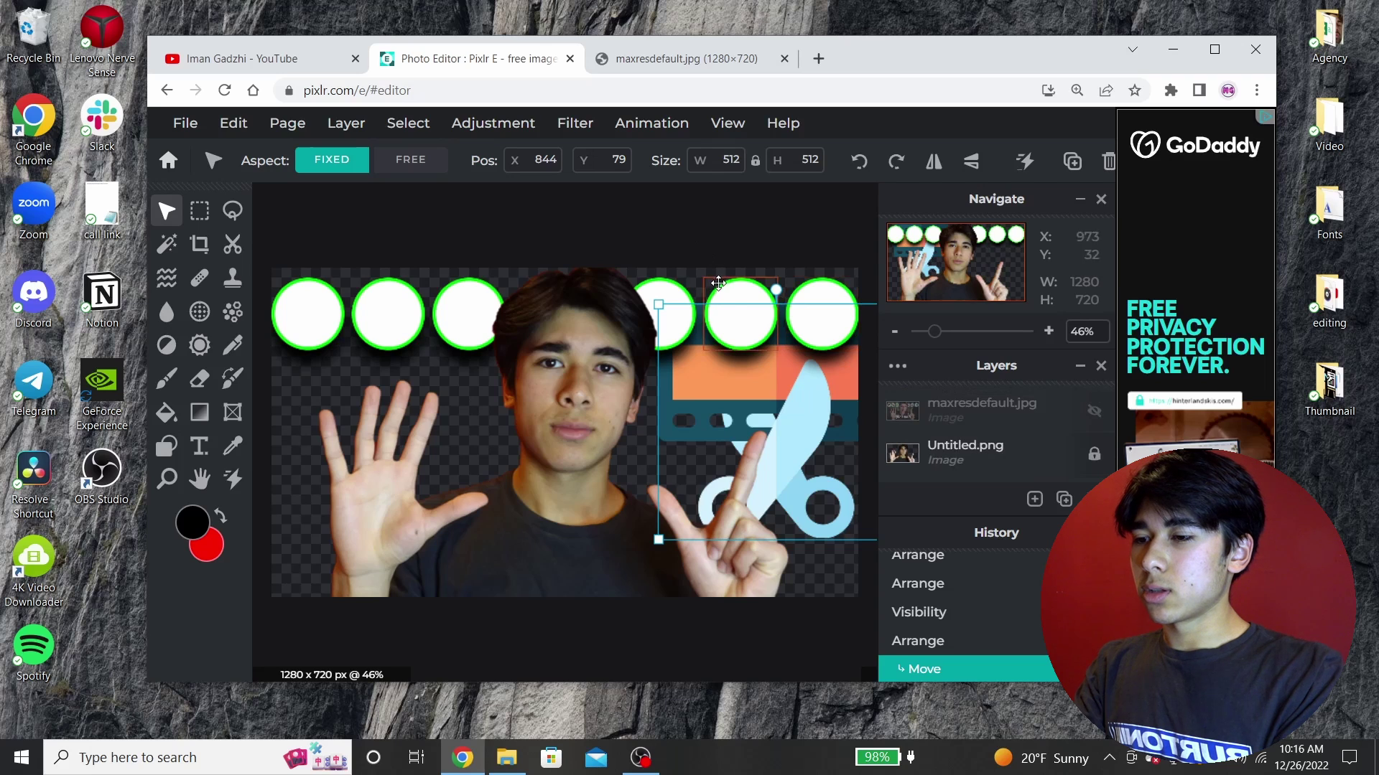
click(737, 297)
drag(737, 297, 741, 294)
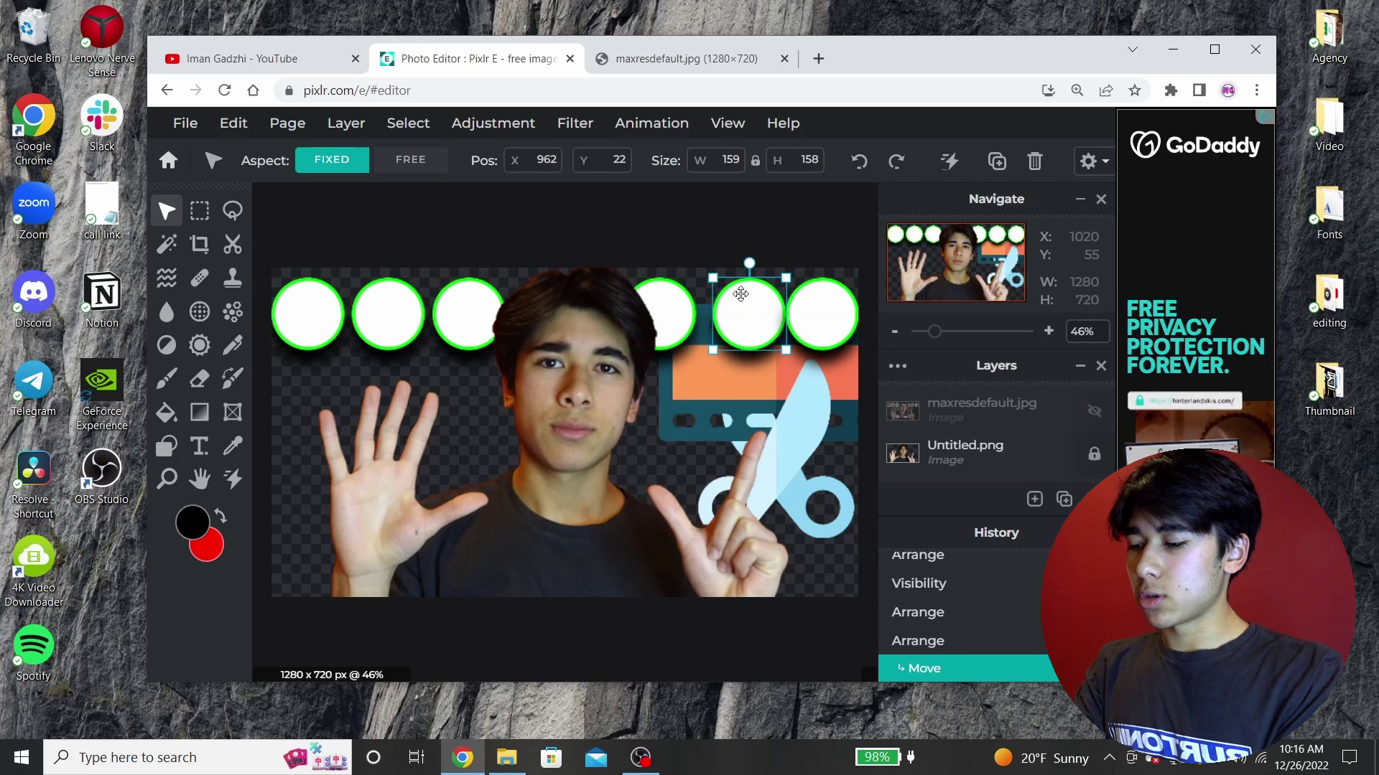
key(ctrl+z)
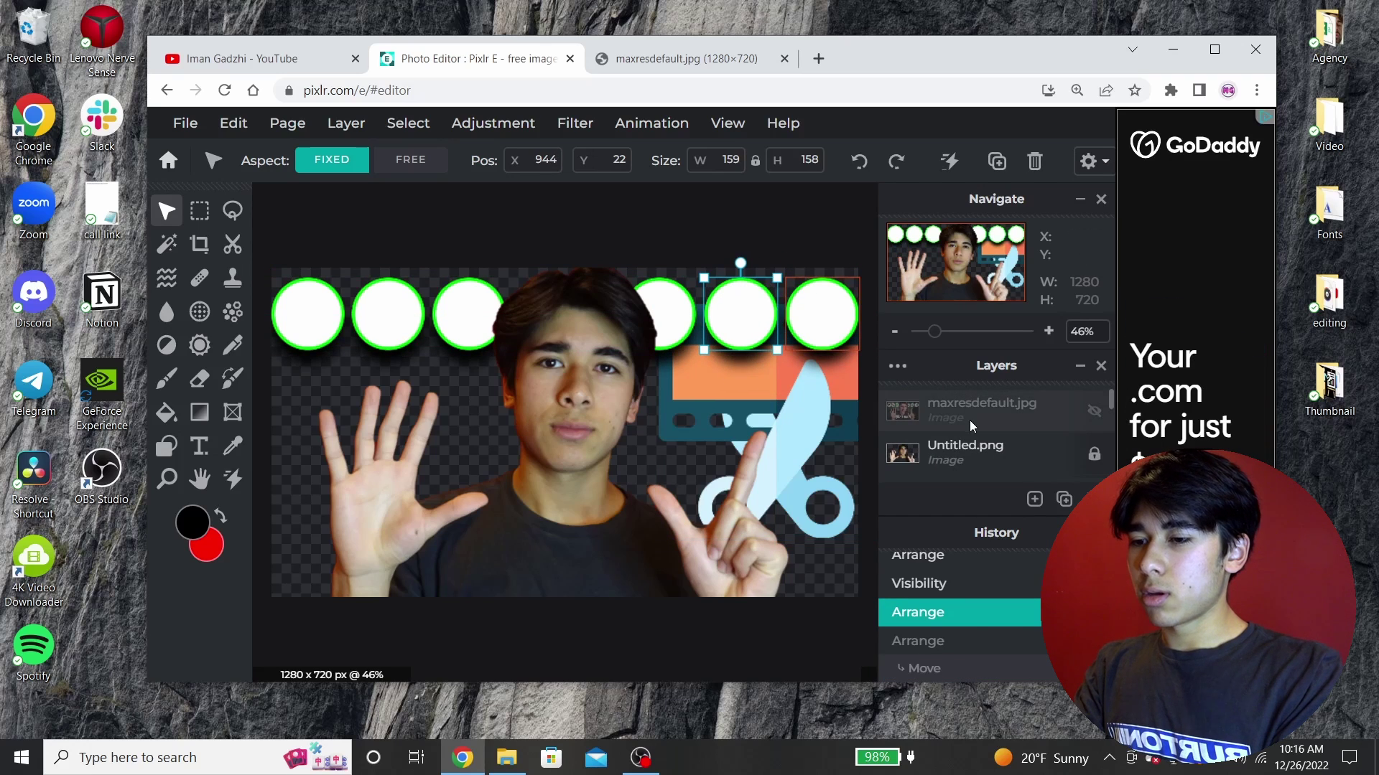
Lock the layers of the two circles nearest the canvas's right edge.
scroll(972, 427, up, 2)
scroll(1003, 451, down, 2)
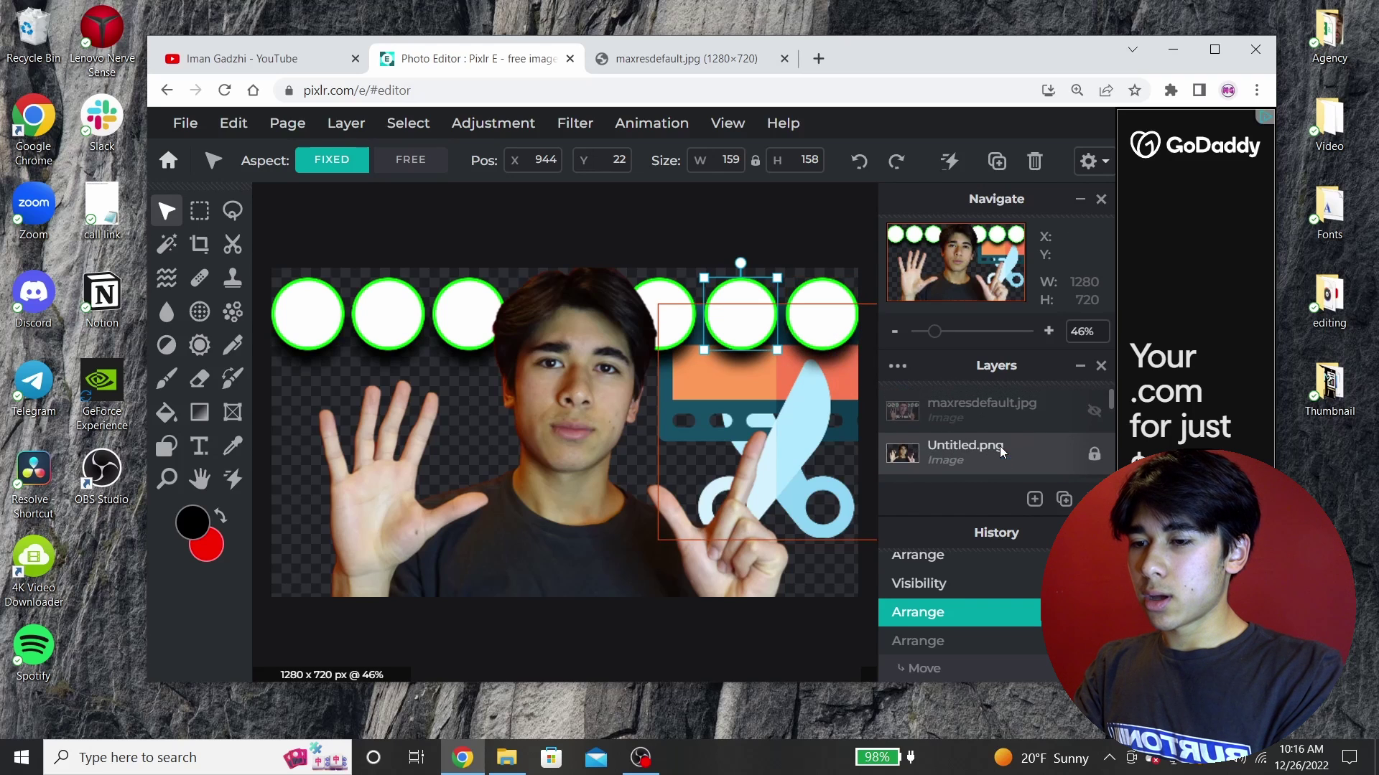
scroll(1041, 431, up, 3)
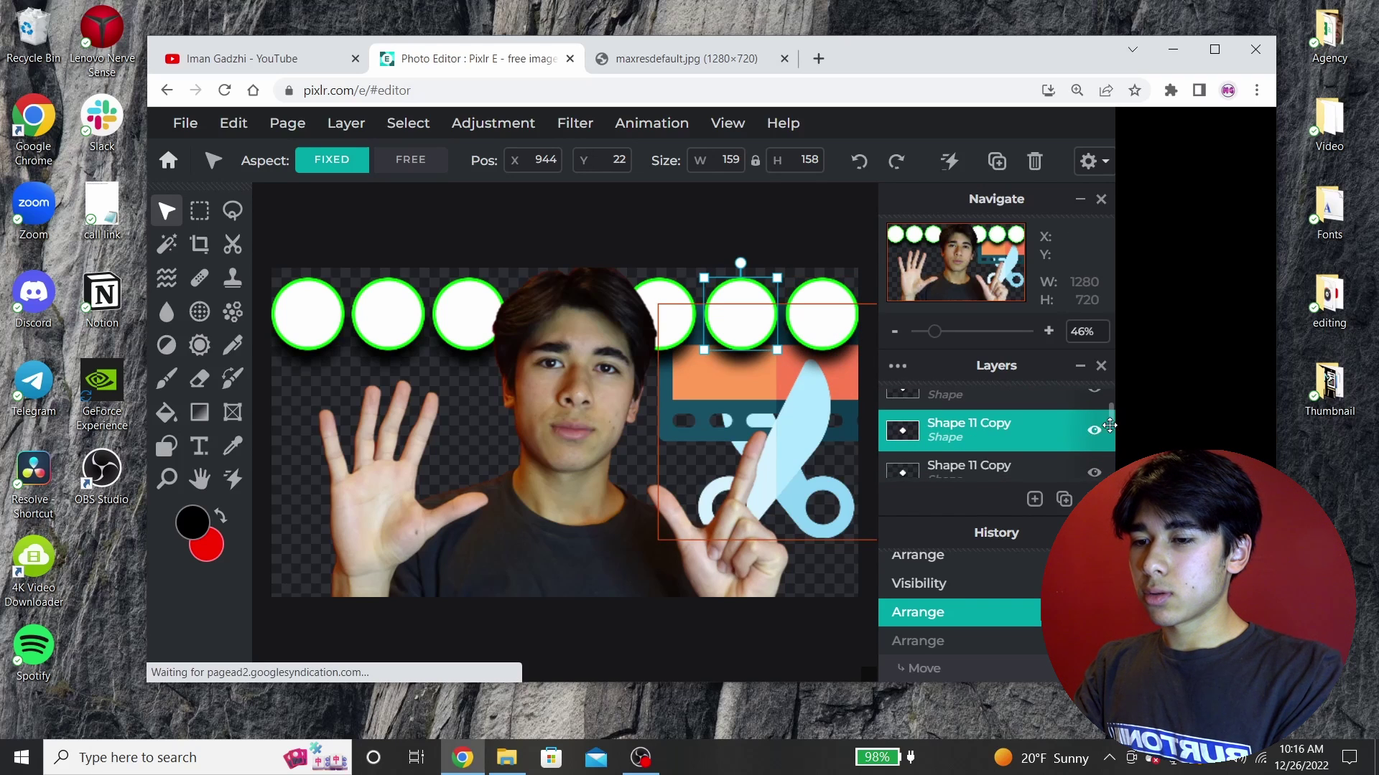
click(991, 429)
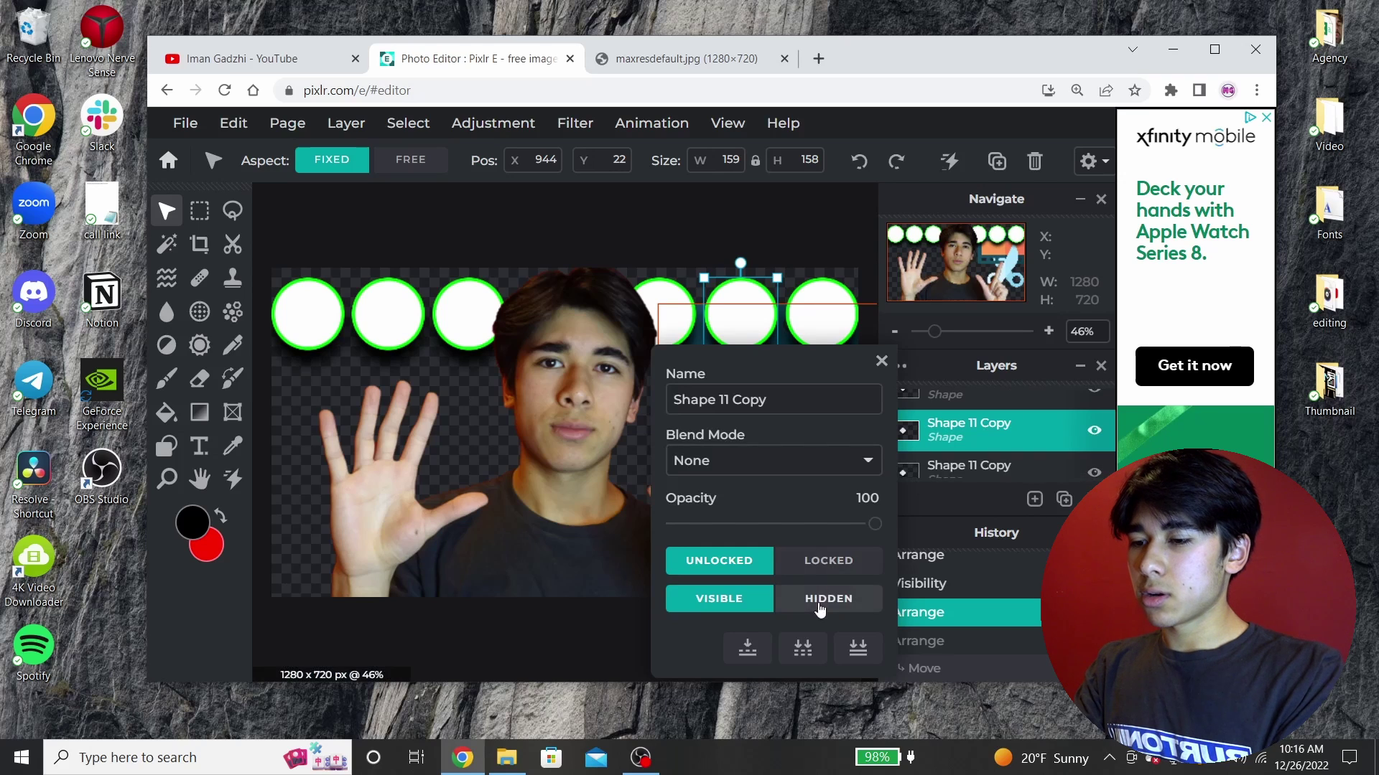
click(818, 571)
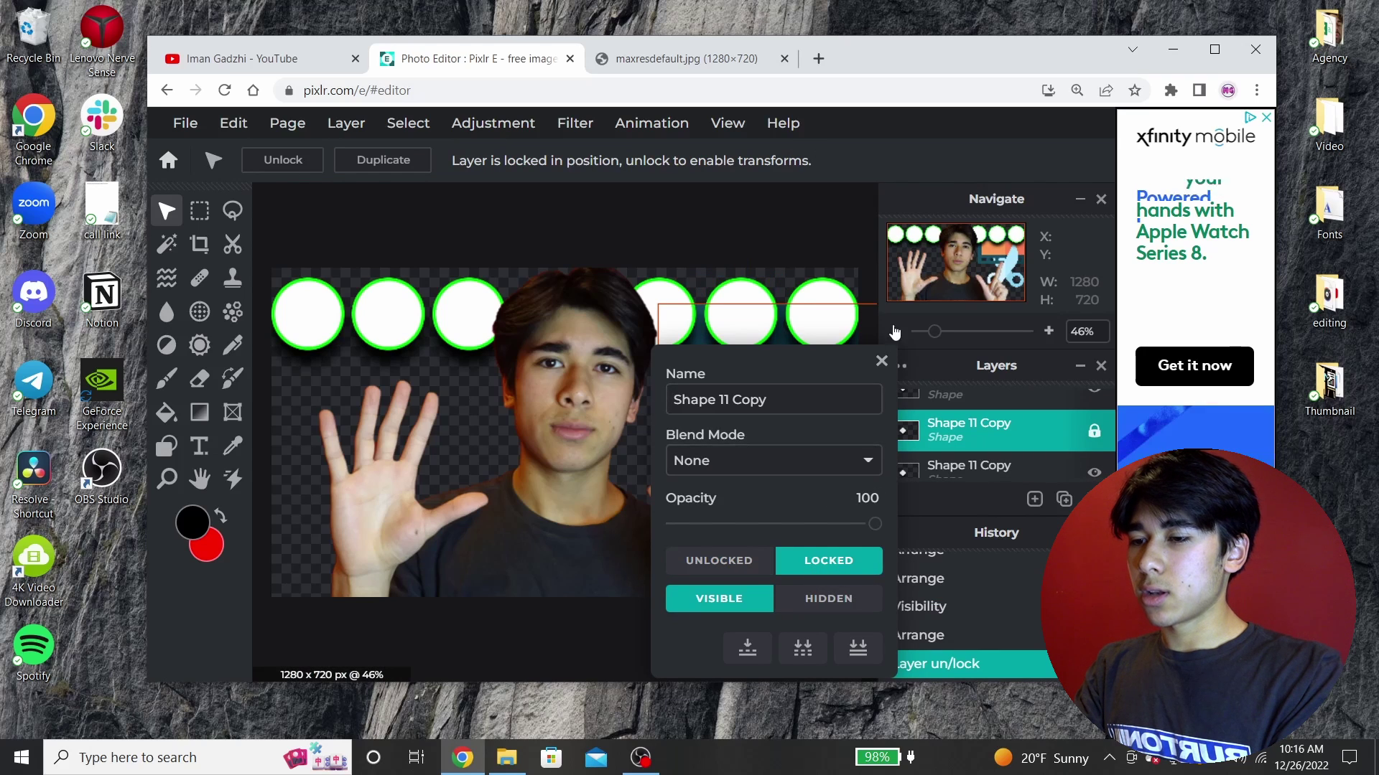
click(882, 361)
click(965, 425)
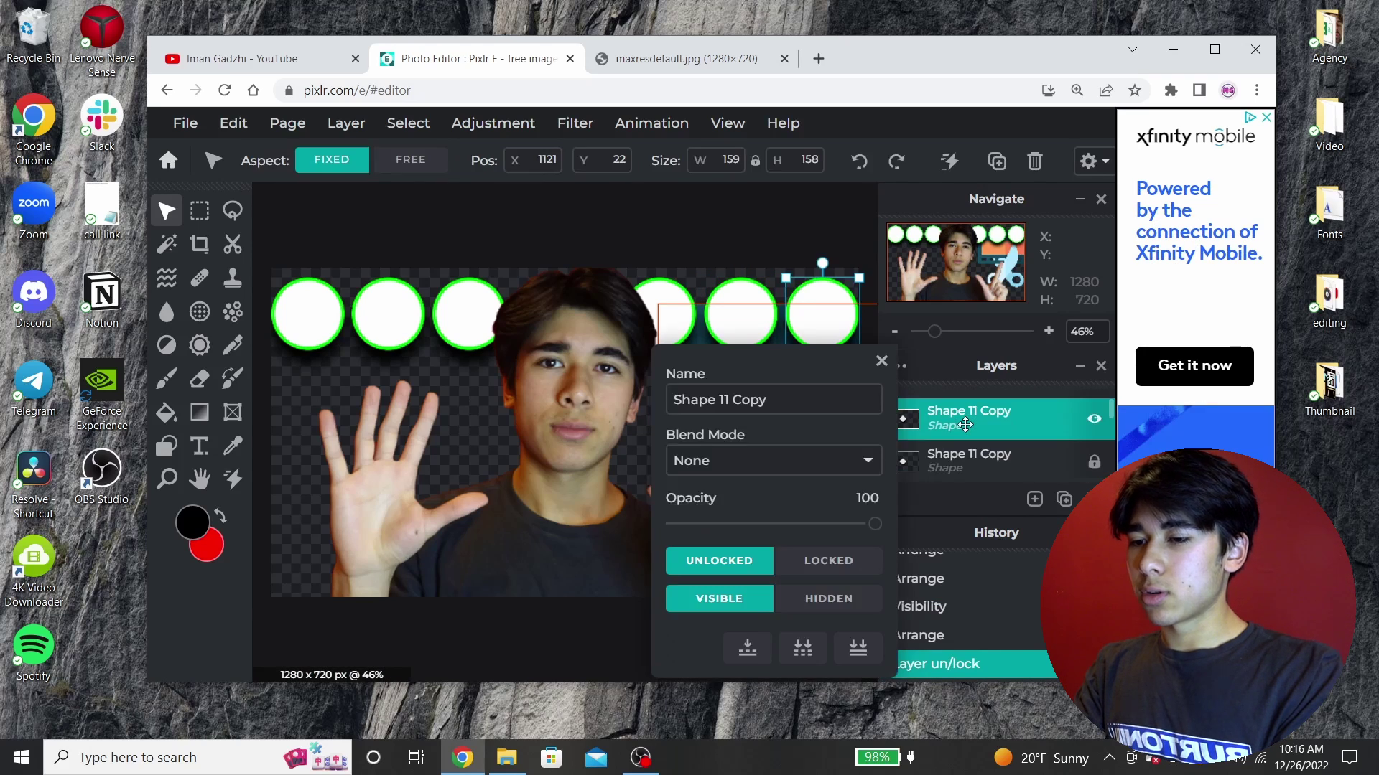
click(827, 563)
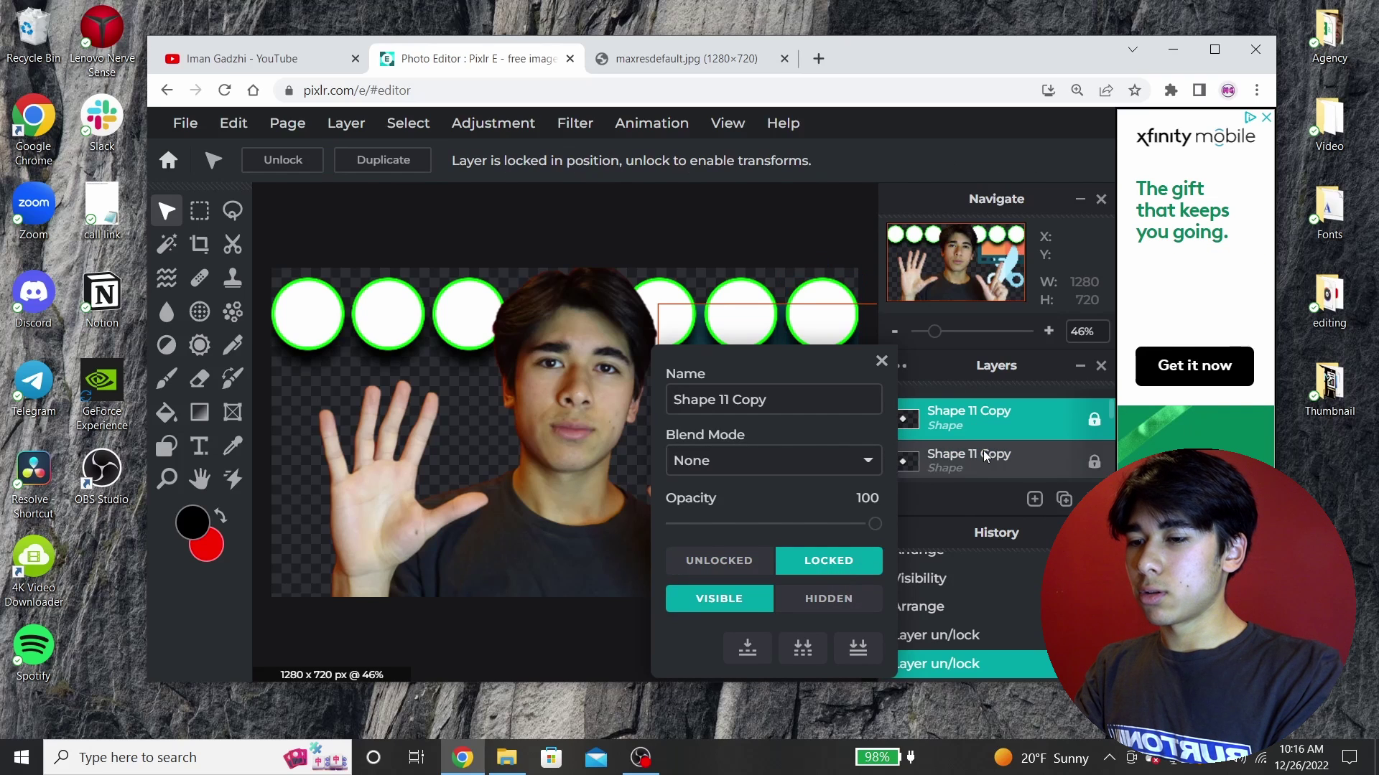
click(882, 360)
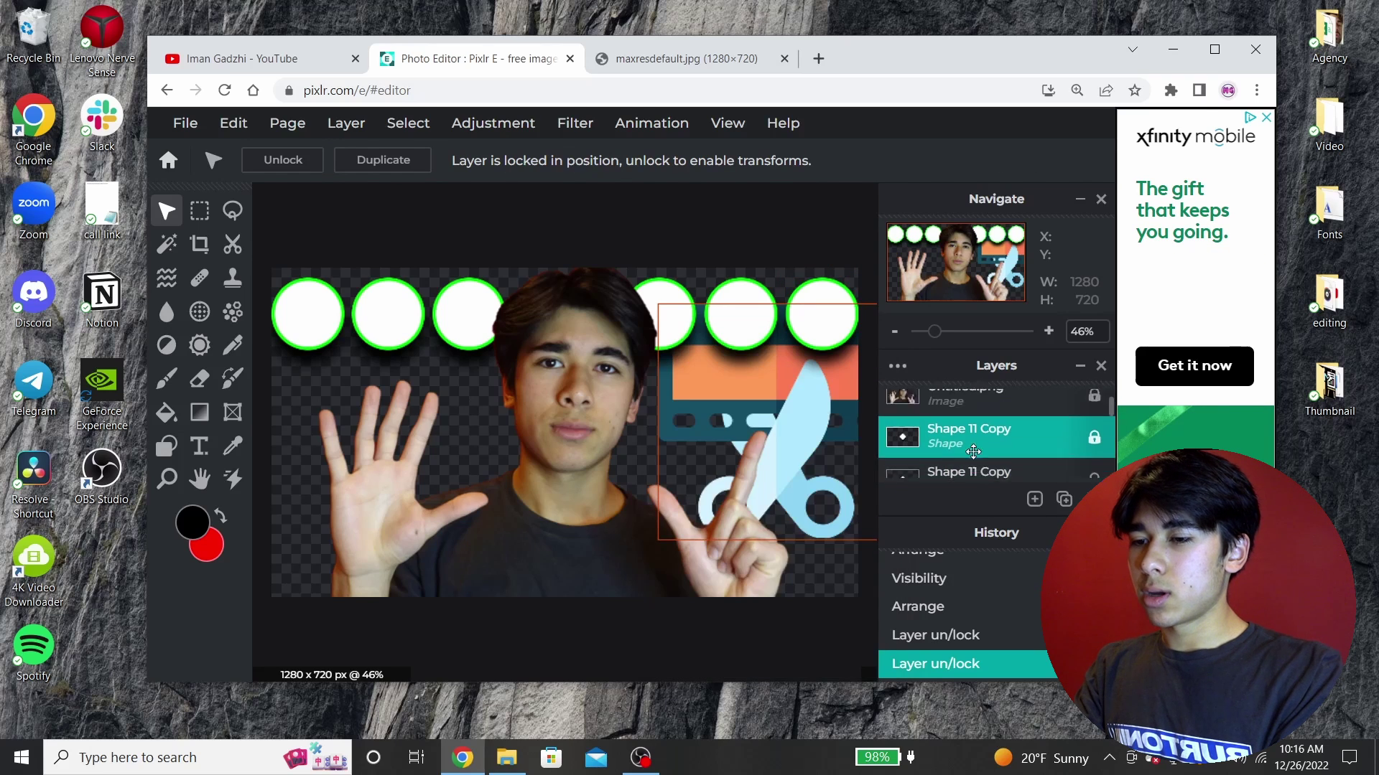
Maximize the browser window and lock the remaining circle layers.
key(super+Up)
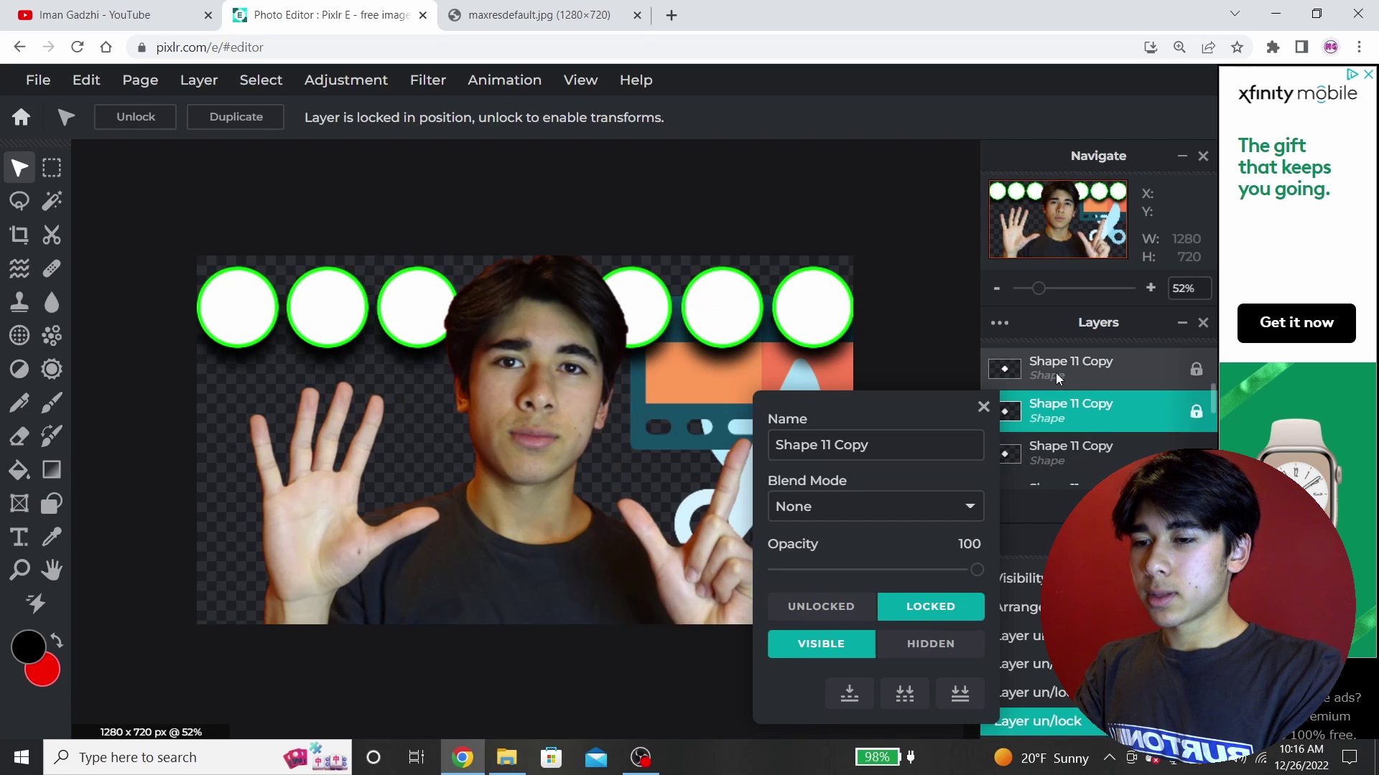
click(984, 407)
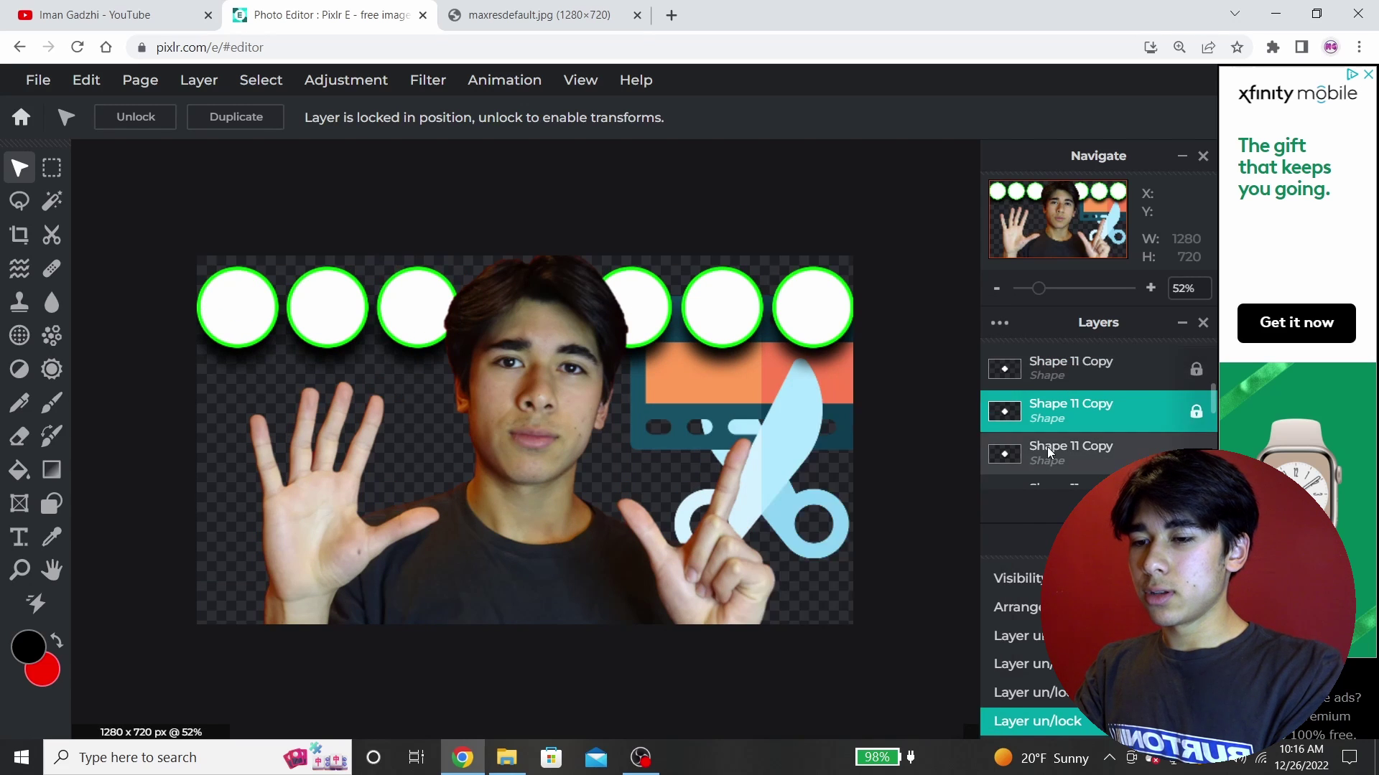
click(1041, 452)
scroll(1035, 516, down, 1)
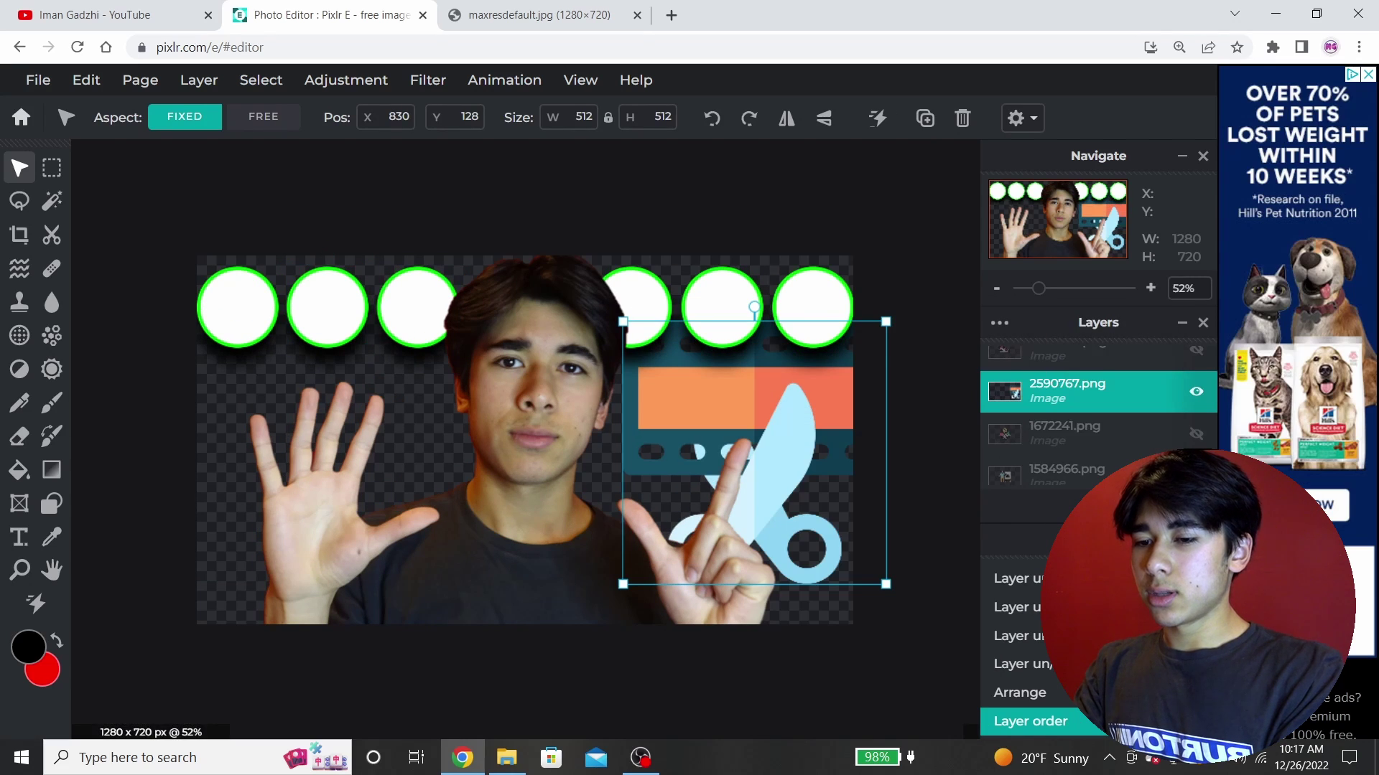
Reorder 2590767.png, 1672241.png and the other icon layers above all circle layers, keeping them below the Untitled.png cutout.
scroll(1027, 503, up, 1)
scroll(1052, 558, up, 2)
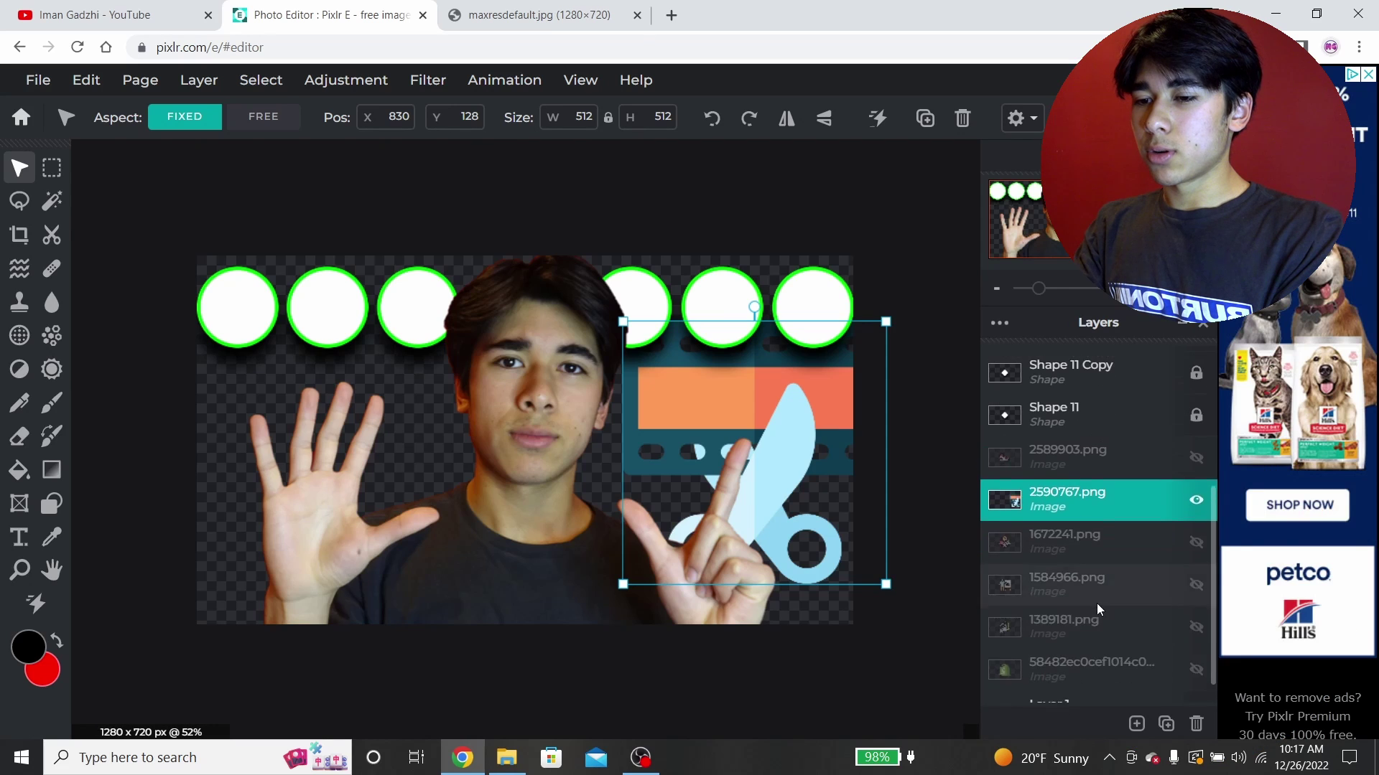
drag(1050, 574, 1061, 448)
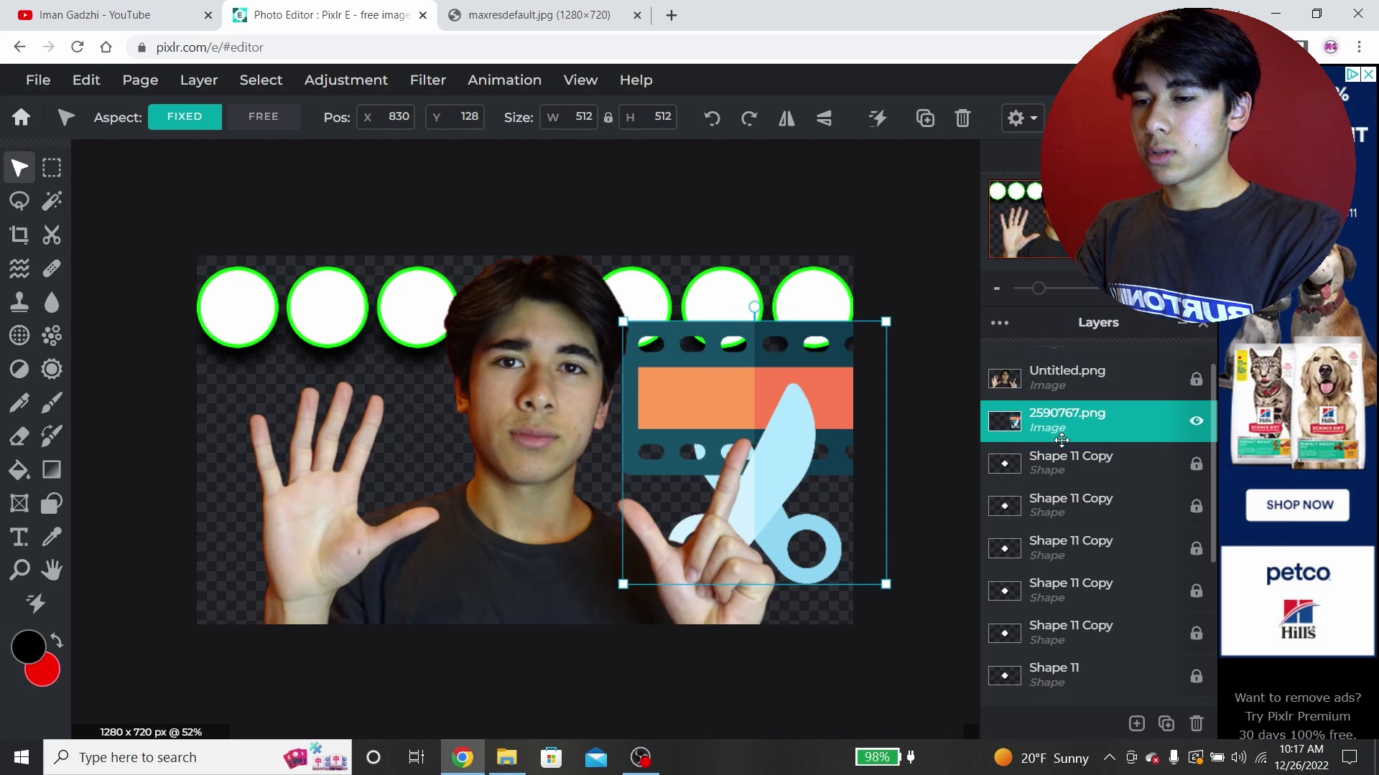
scroll(1063, 452, up, 1)
scroll(1064, 467, down, 3)
drag(1070, 517, 1084, 351)
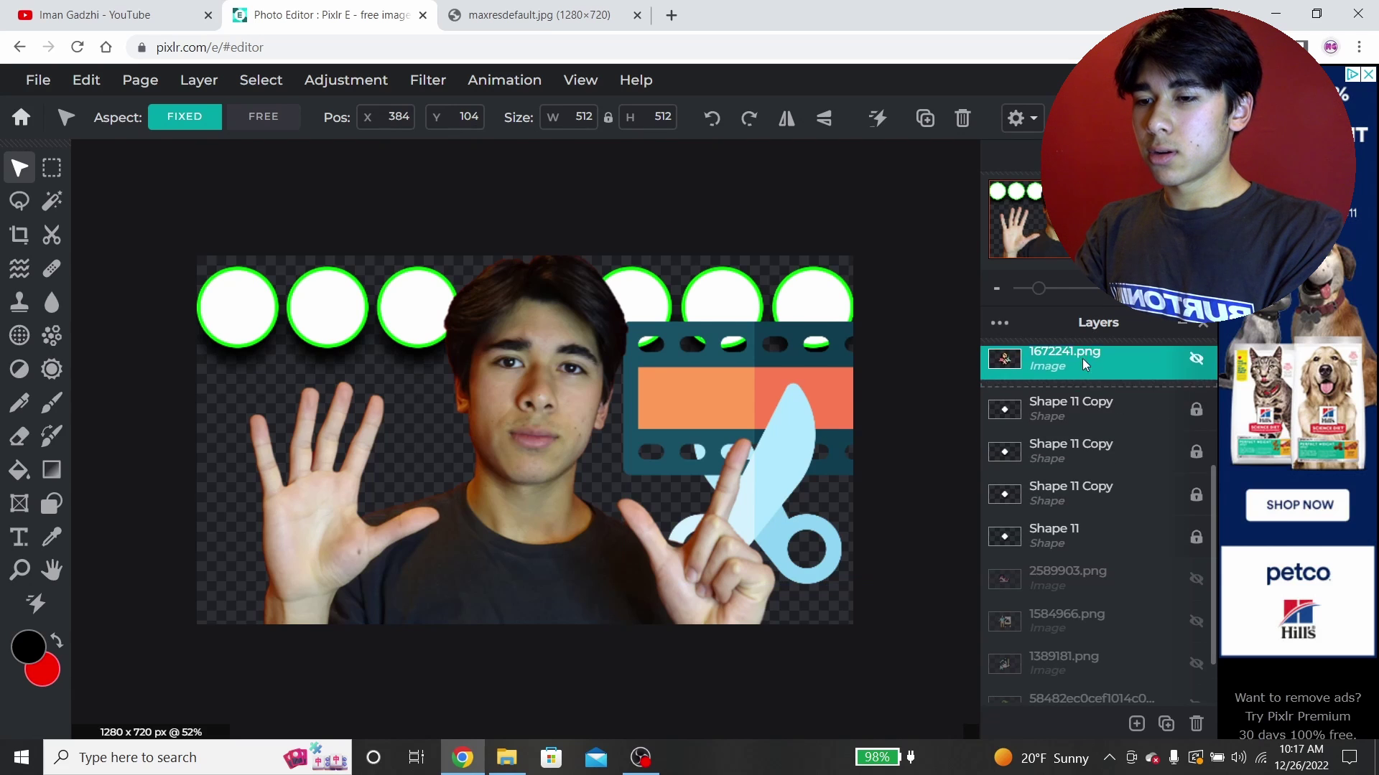
Scale the 2590767.png scissors icon down to about 221 × 221 px and move it over the second circle from the canvas's right edge.
click(646, 345)
drag(623, 323, 771, 458)
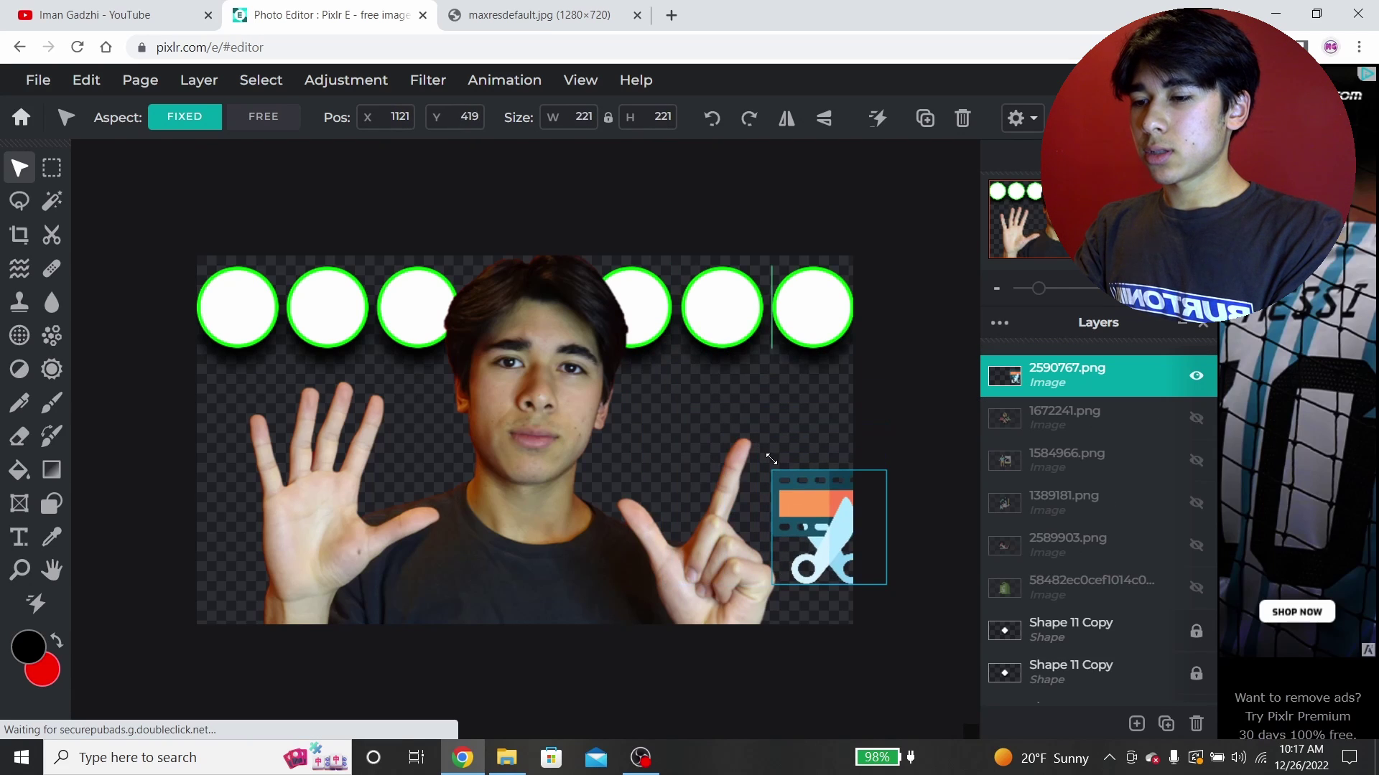
drag(837, 542, 758, 350)
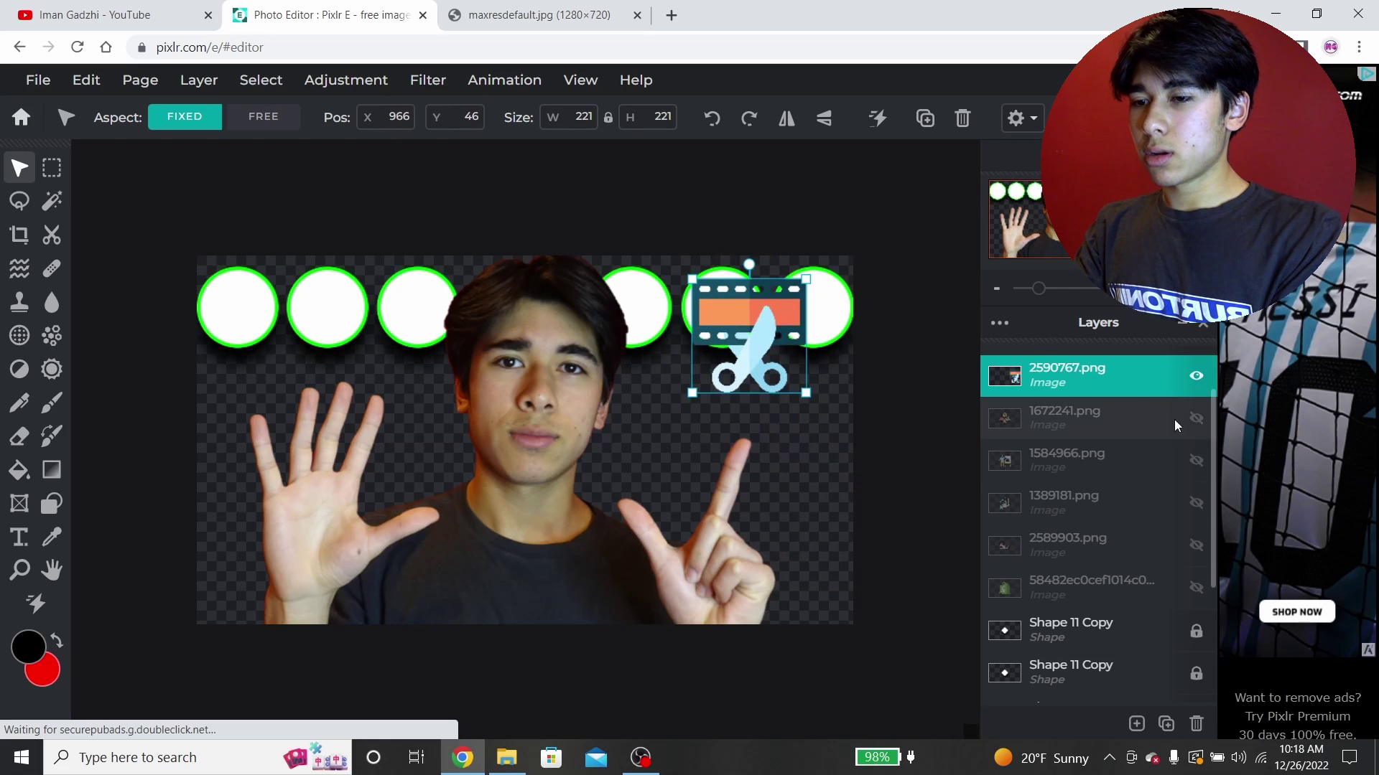
Check the maxresdefault.jpg reference, scale the 2590767.png scissors icon to about 106 × 106 px and centre it in the canvas's rightmost circle.
scroll(1082, 429, up, 2)
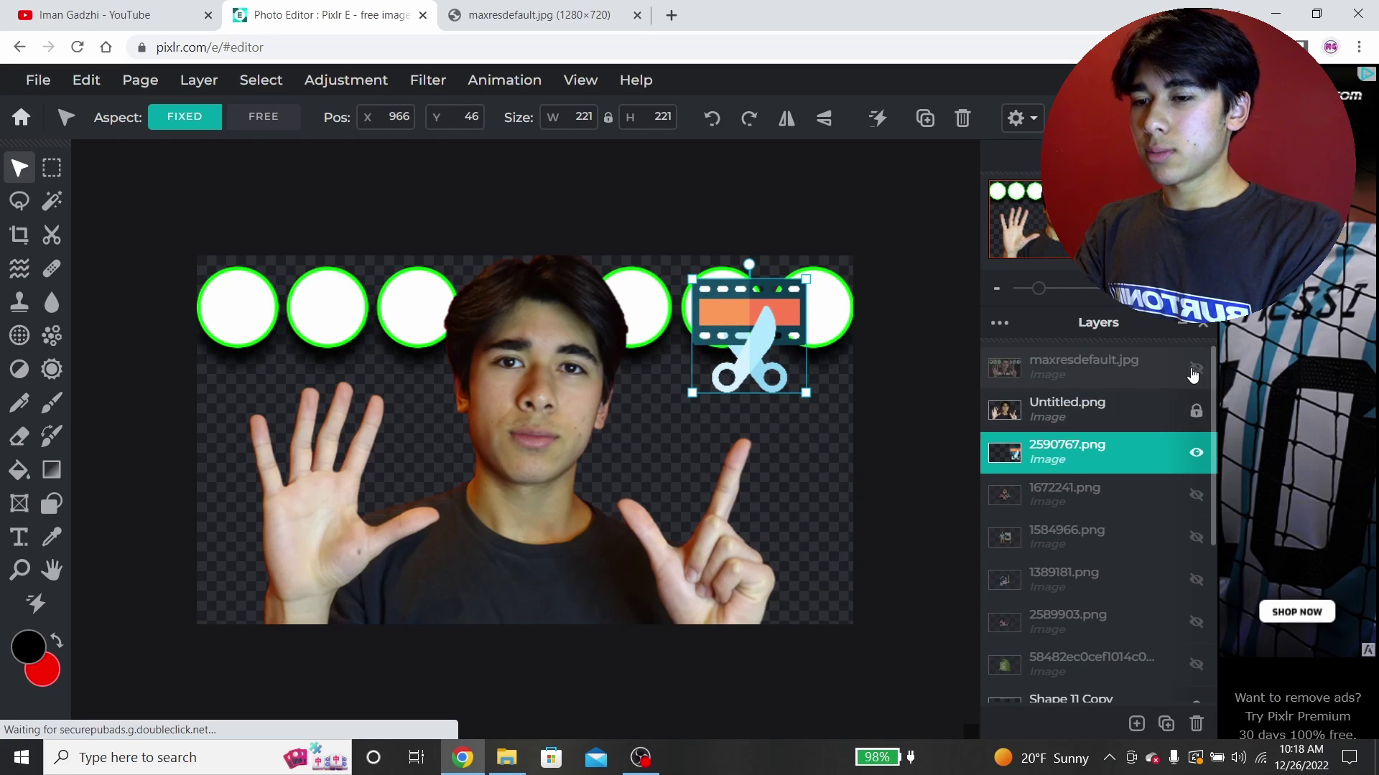
click(1195, 370)
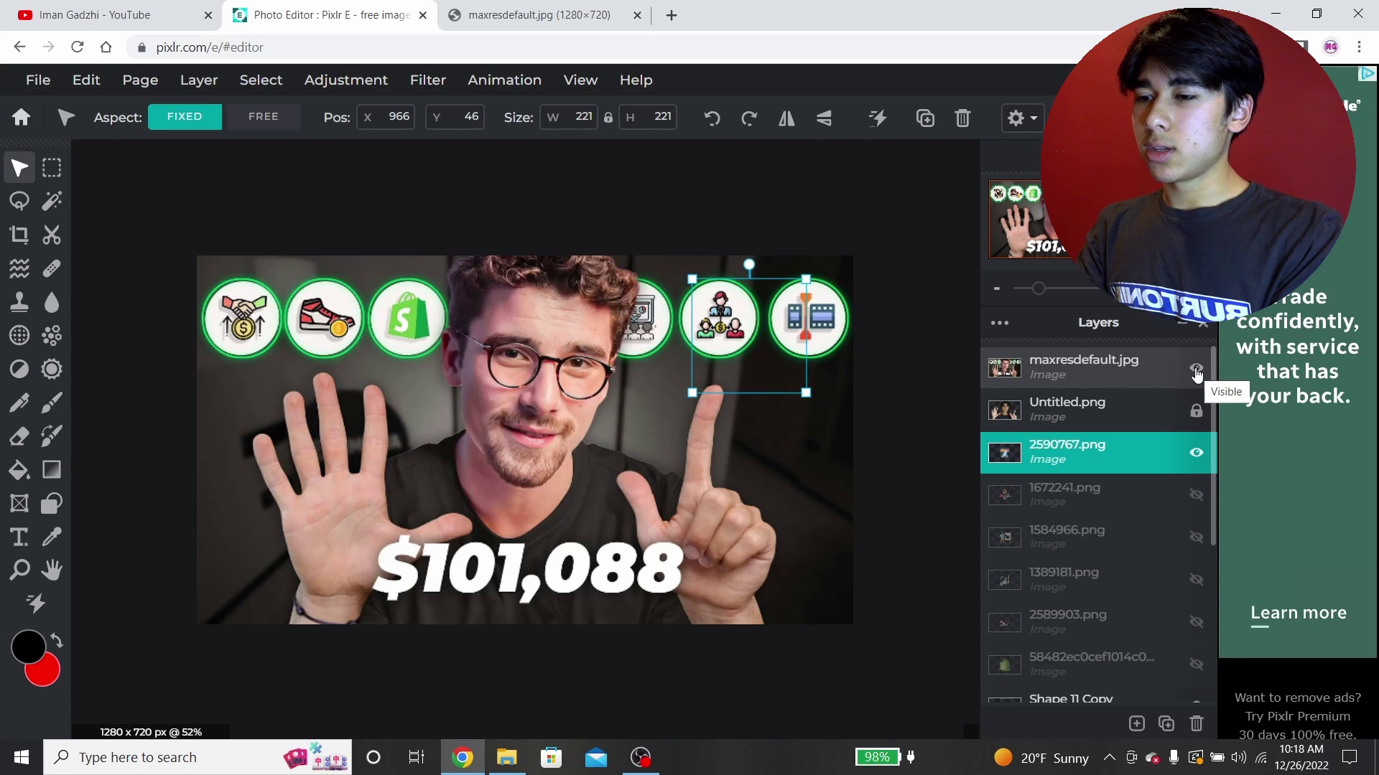
click(1196, 370)
drag(689, 276, 749, 335)
drag(779, 364, 813, 307)
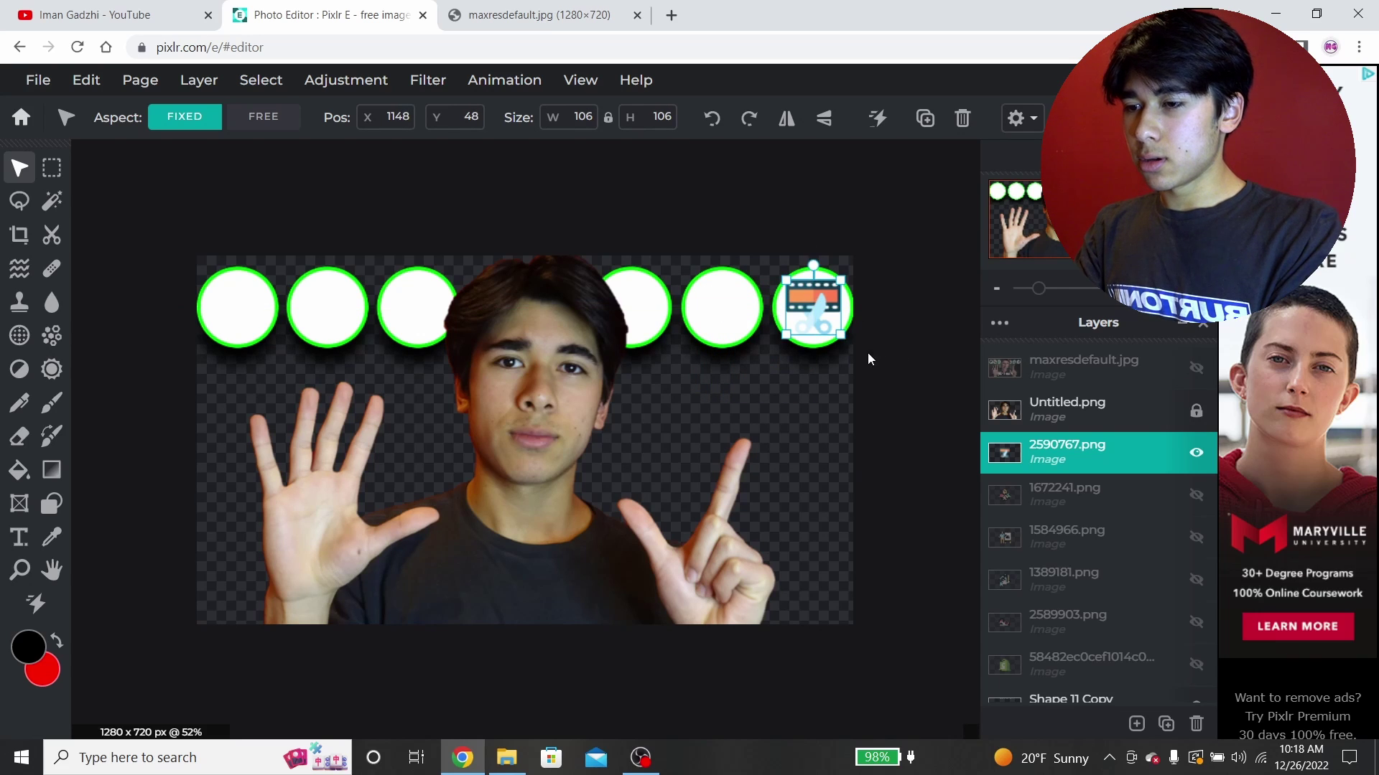
Unhide the 1672241.png handshake icon, scale it to about 137 × 137 px and centre it in the canvas's leftmost circle.
click(1197, 495)
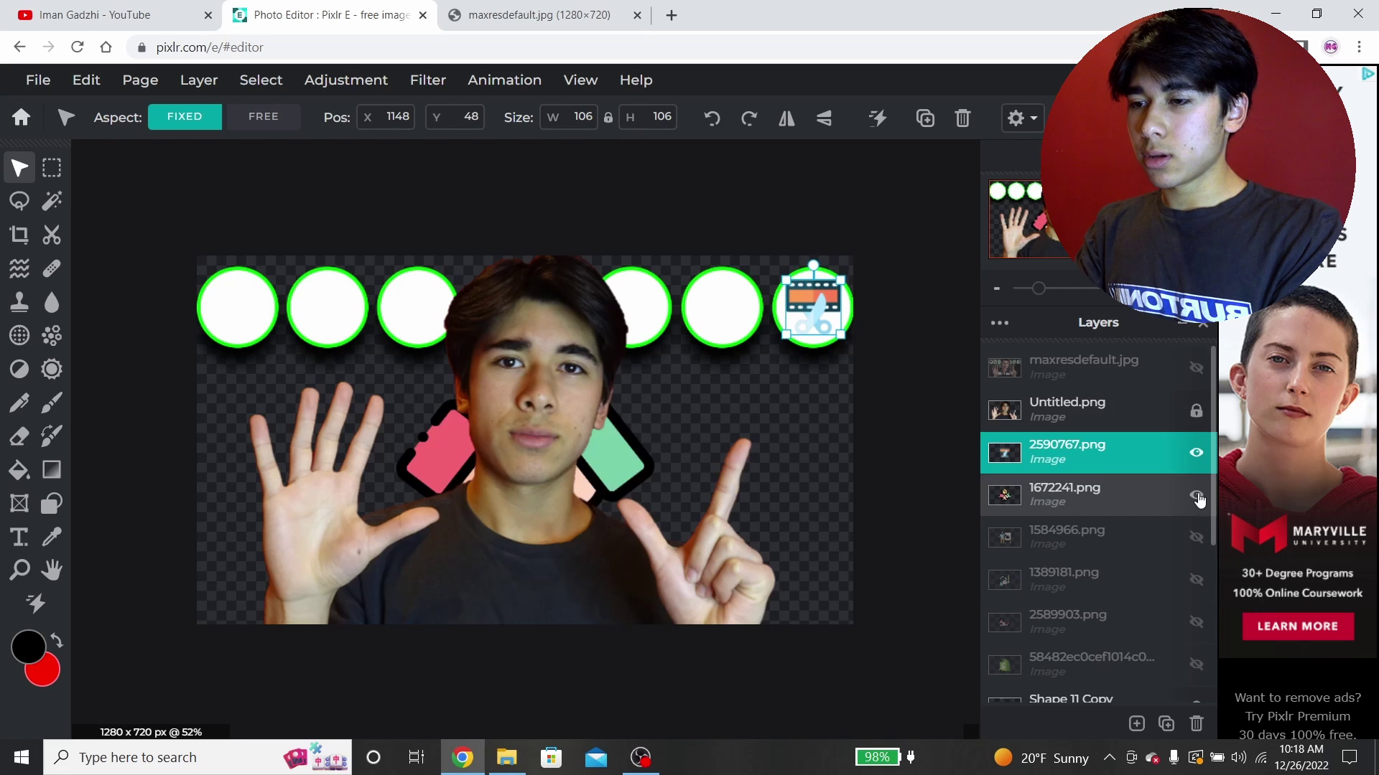
drag(646, 474, 773, 426)
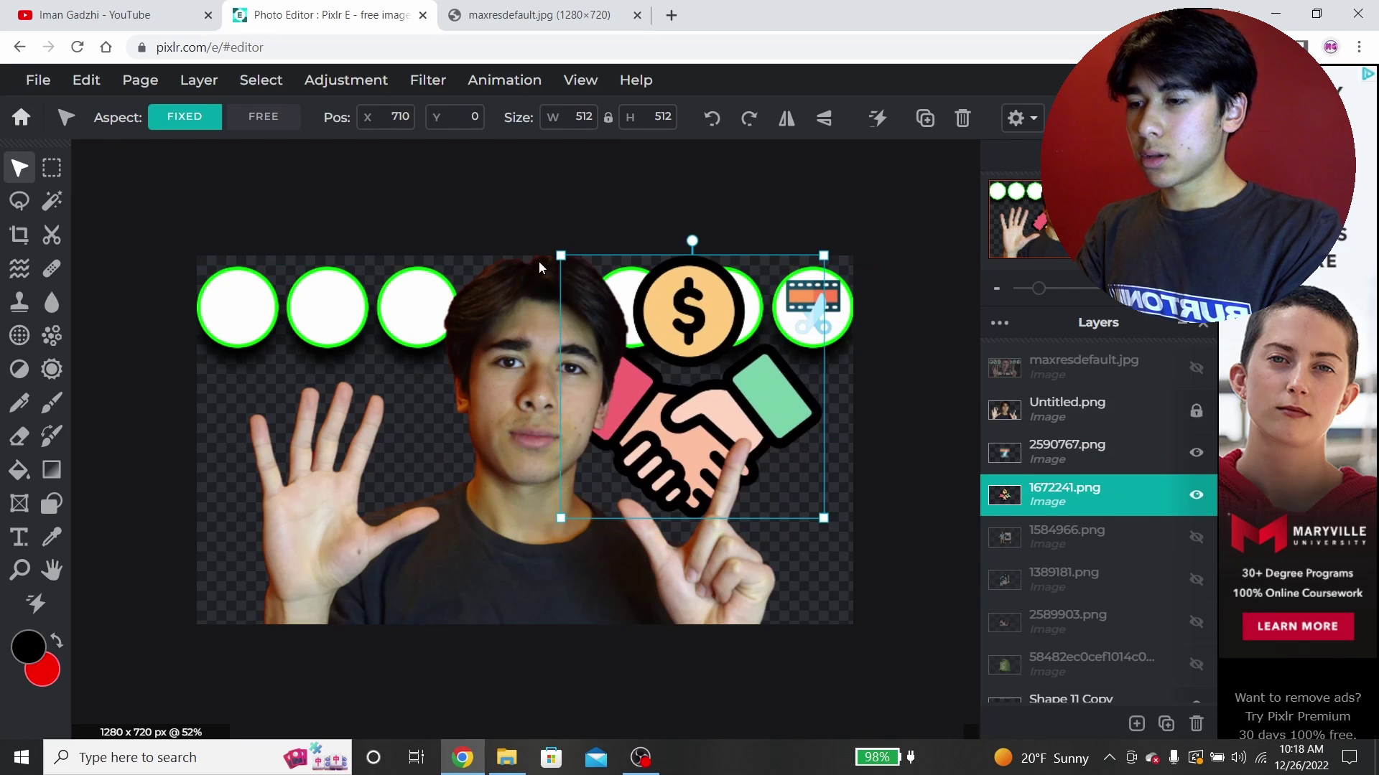
drag(523, 266, 730, 420)
drag(779, 467, 252, 316)
drag(195, 240, 214, 263)
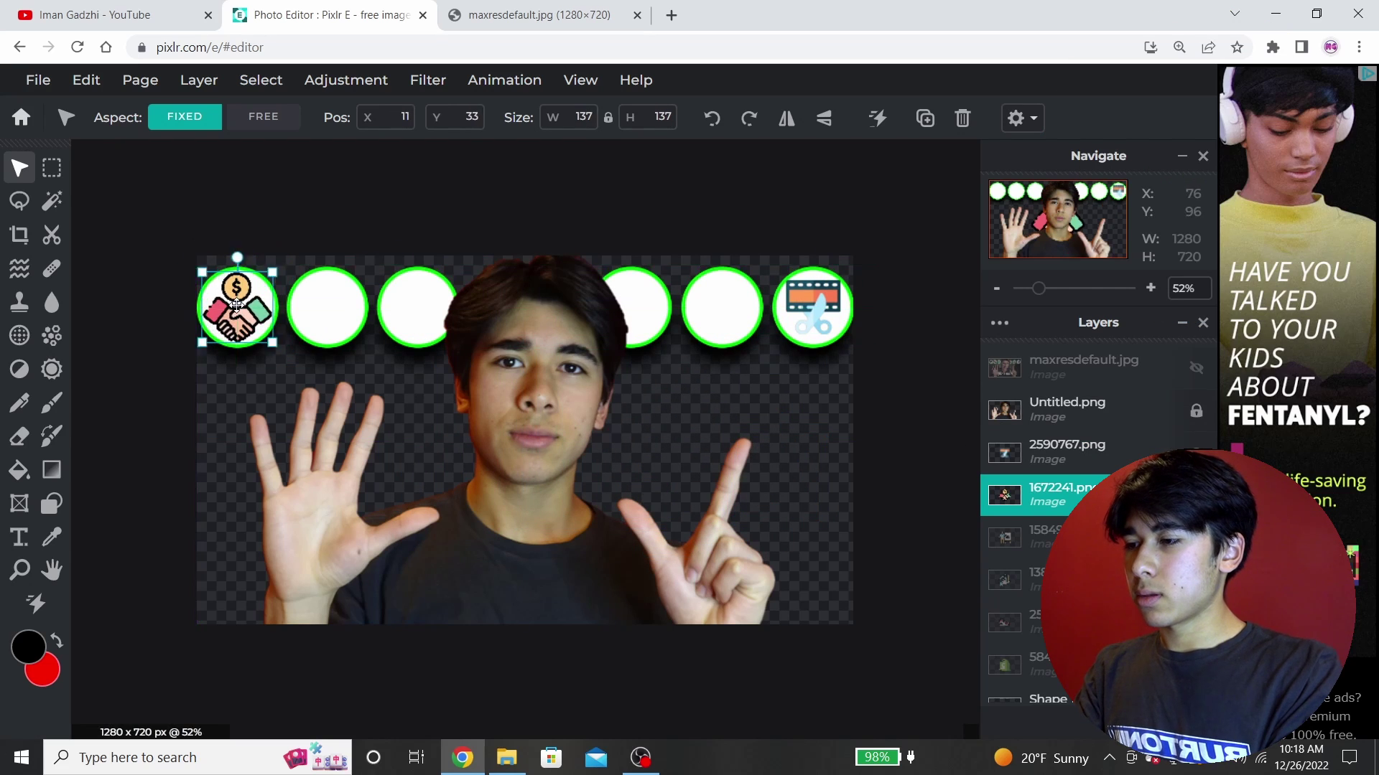
click(769, 409)
Unhide the 1584966.png presentation icon and fit it inside the circle just right of the subject's head.
click(1197, 538)
drag(542, 266, 635, 309)
click(726, 382)
Unhide the 1389181.png growth chart icon, scale it down and fit it in the second circle from the canvas's right edge.
click(1197, 580)
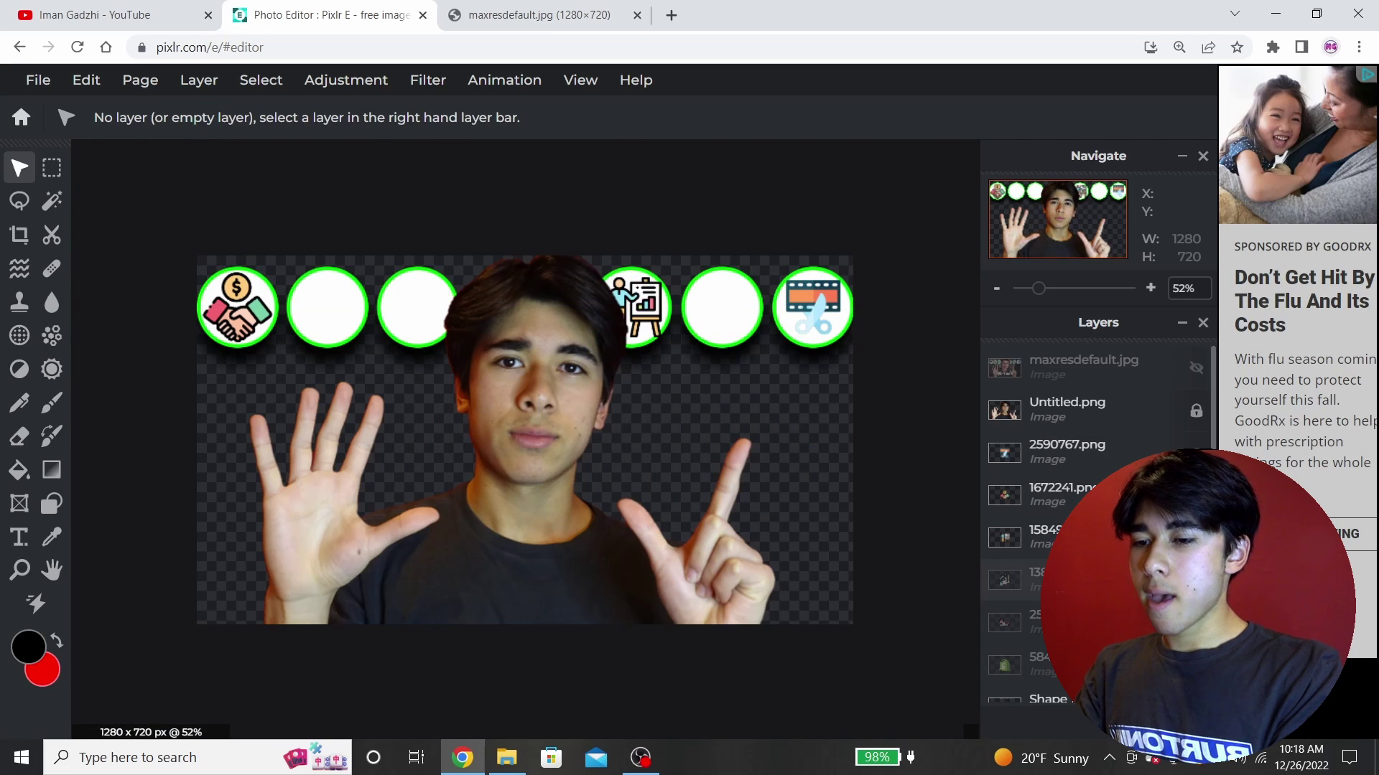
drag(578, 221, 763, 401)
drag(793, 456, 758, 341)
Unhide the 2589903.png sneaker icon, scale it to about 145 × 145 px and centre it in the second circle from the canvas's left edge.
click(1197, 622)
drag(200, 222, 369, 365)
drag(444, 437, 357, 325)
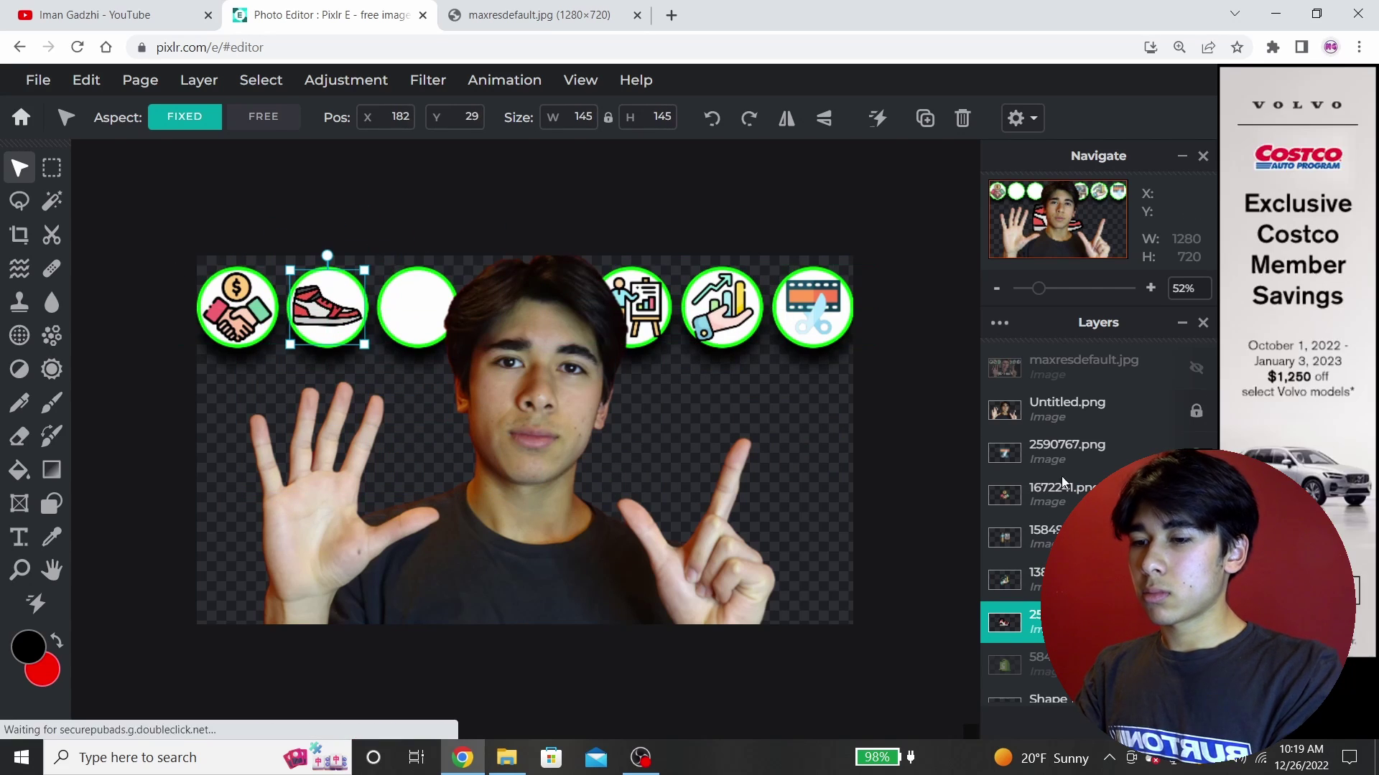
Unhide the green Shopify bag icon, scale it down and place it in the third circle from the canvas's left edge.
click(1197, 664)
drag(255, 158, 408, 302)
click(417, 374)
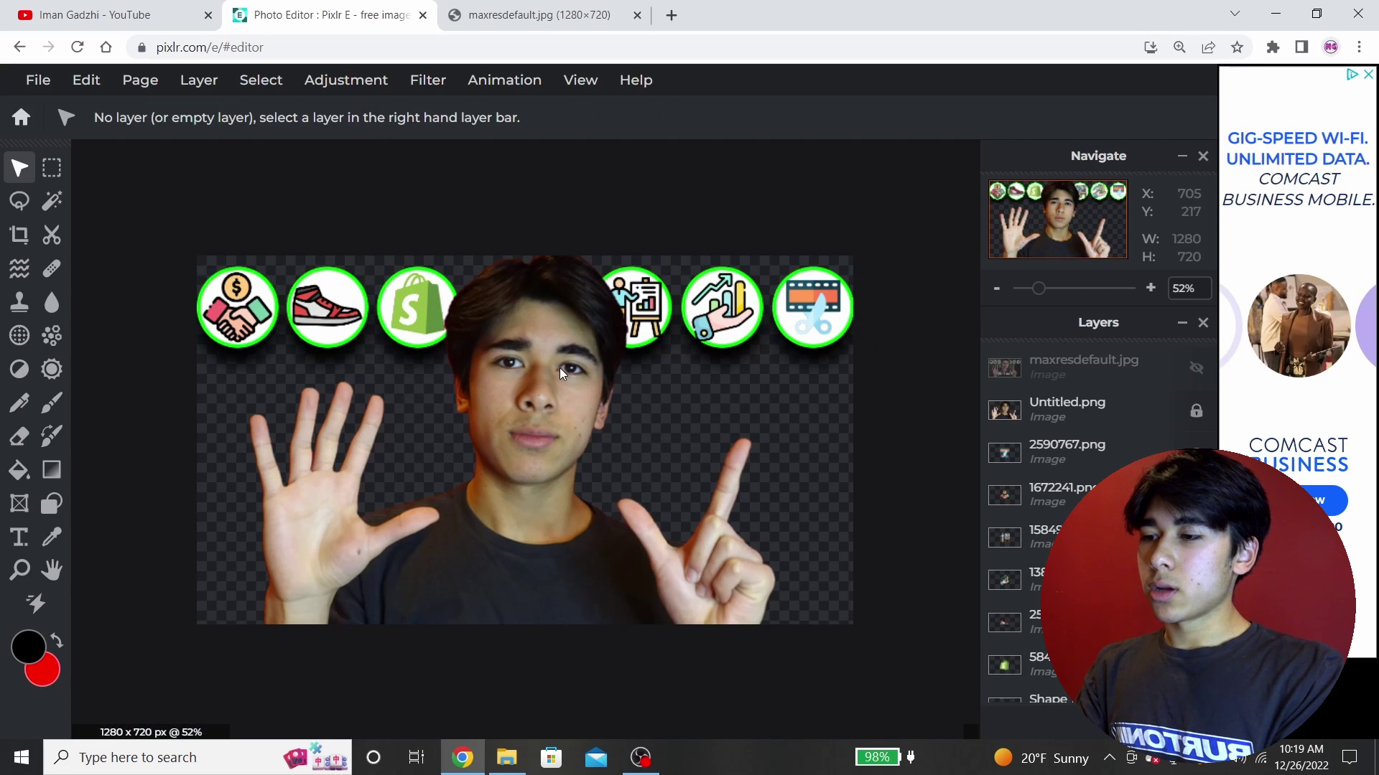
Toggle the maxresdefault.jpg reference layer on and off to compare it with the recreated icon row.
click(1196, 370)
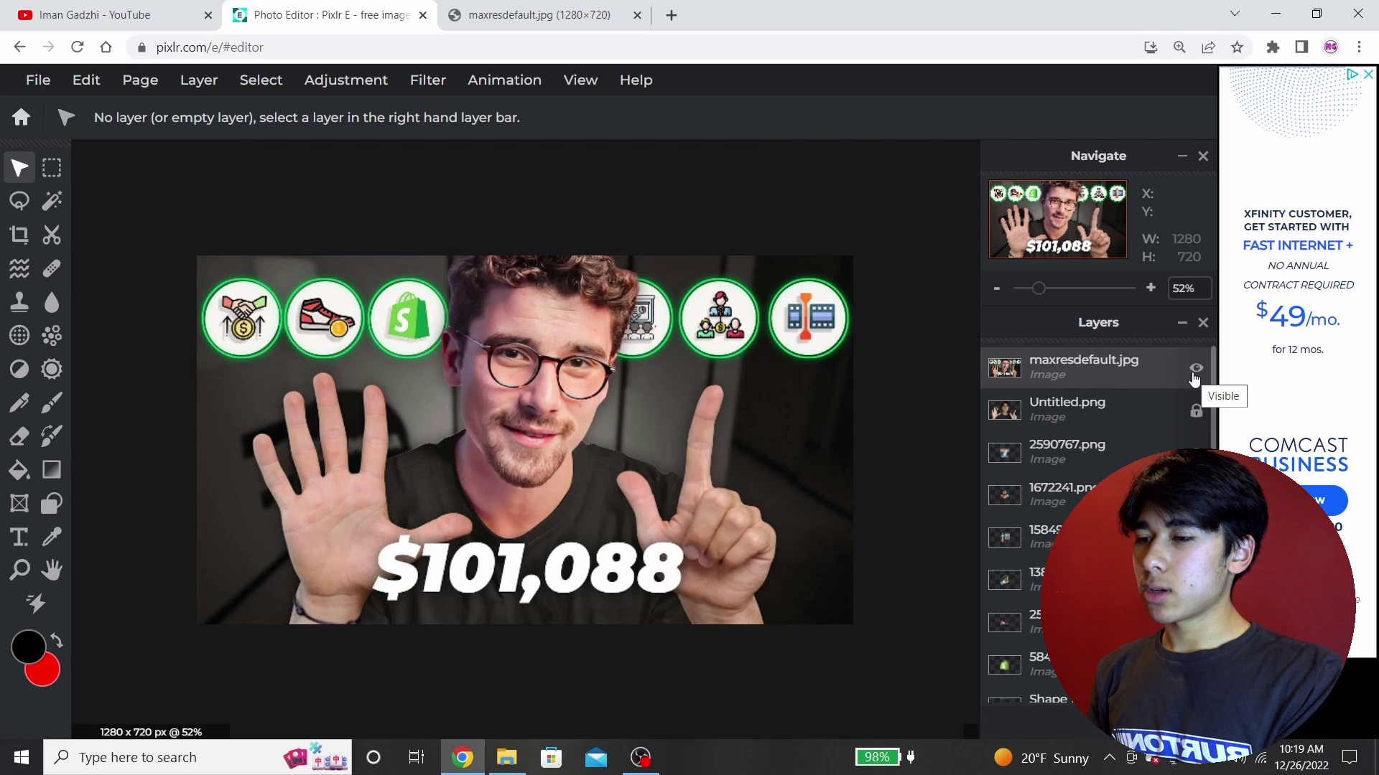
click(1196, 370)
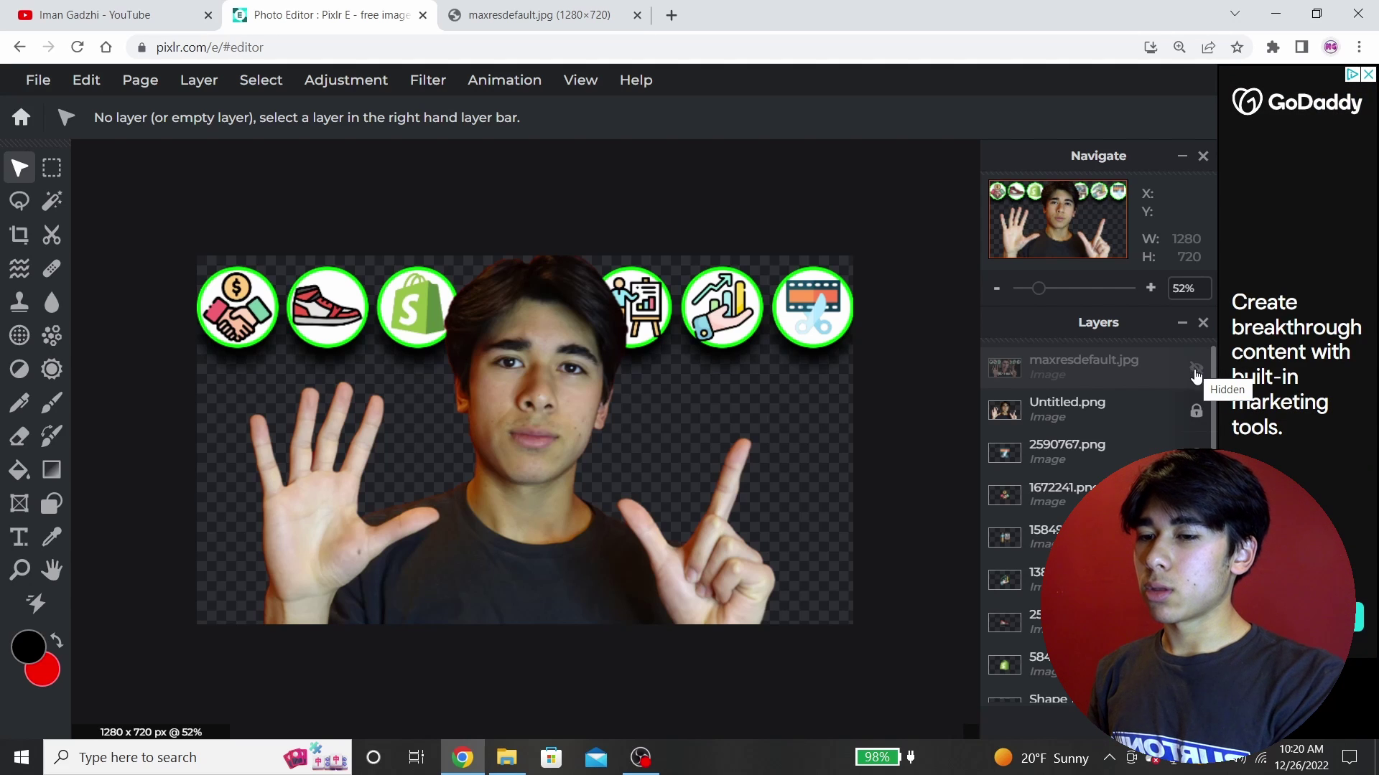
click(1196, 370)
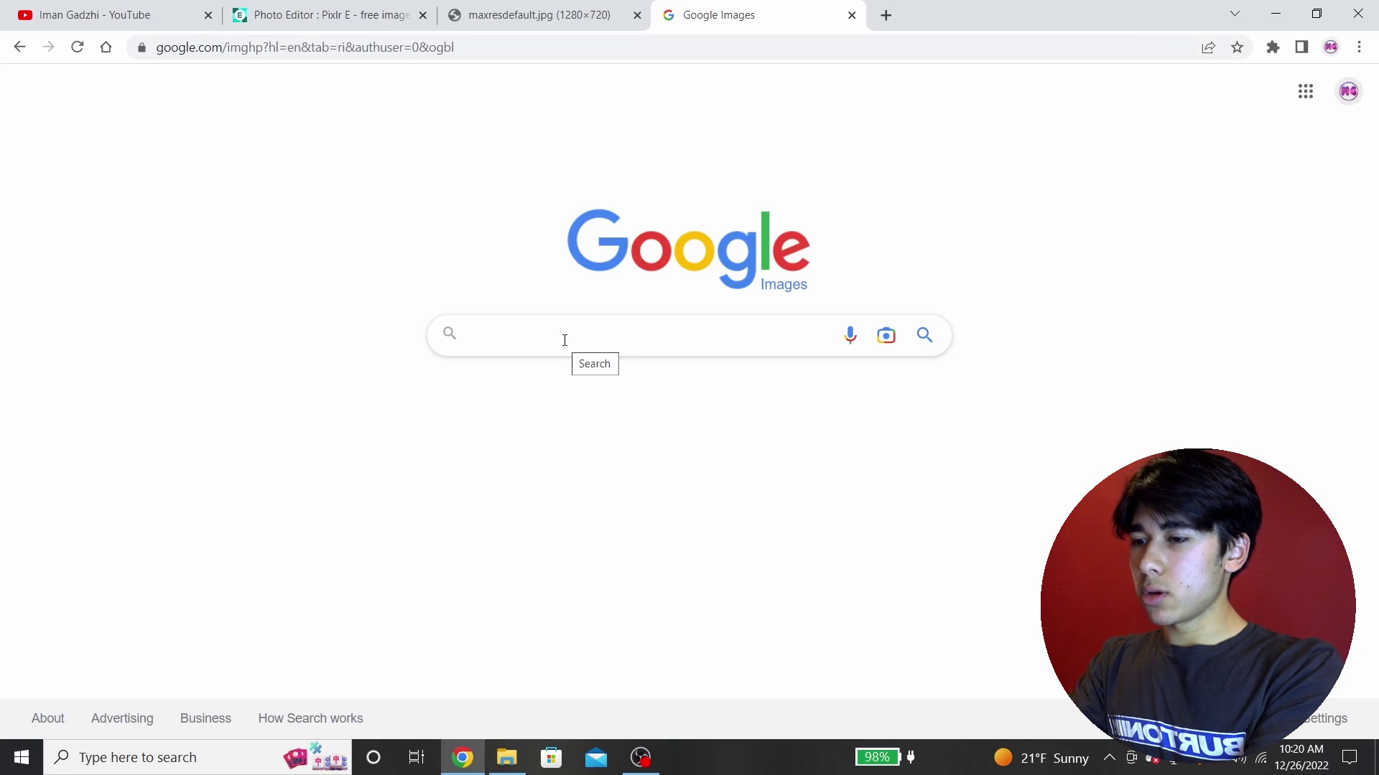
Search Google Images for "light interior" and shrink the browser window so the desktop folders are exposed.
text(light int)
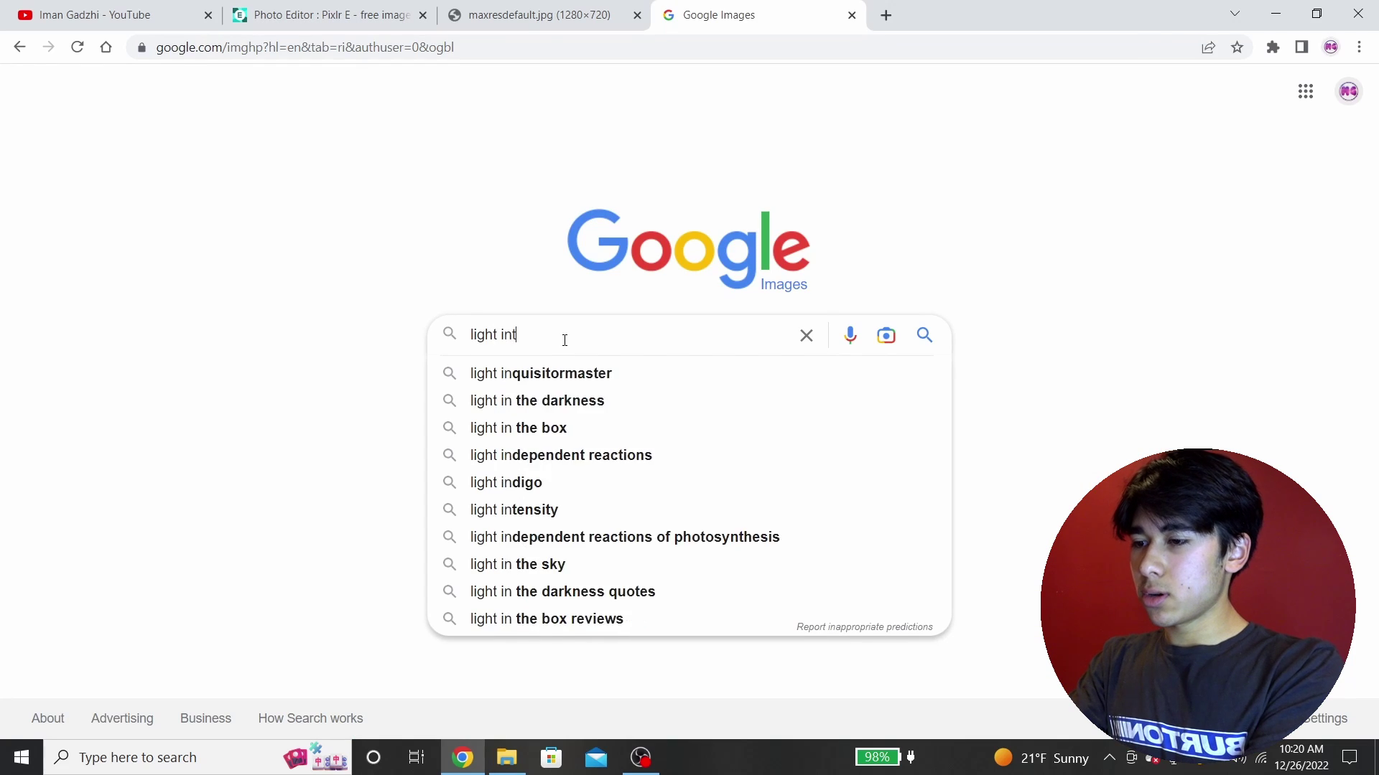
text(erior)
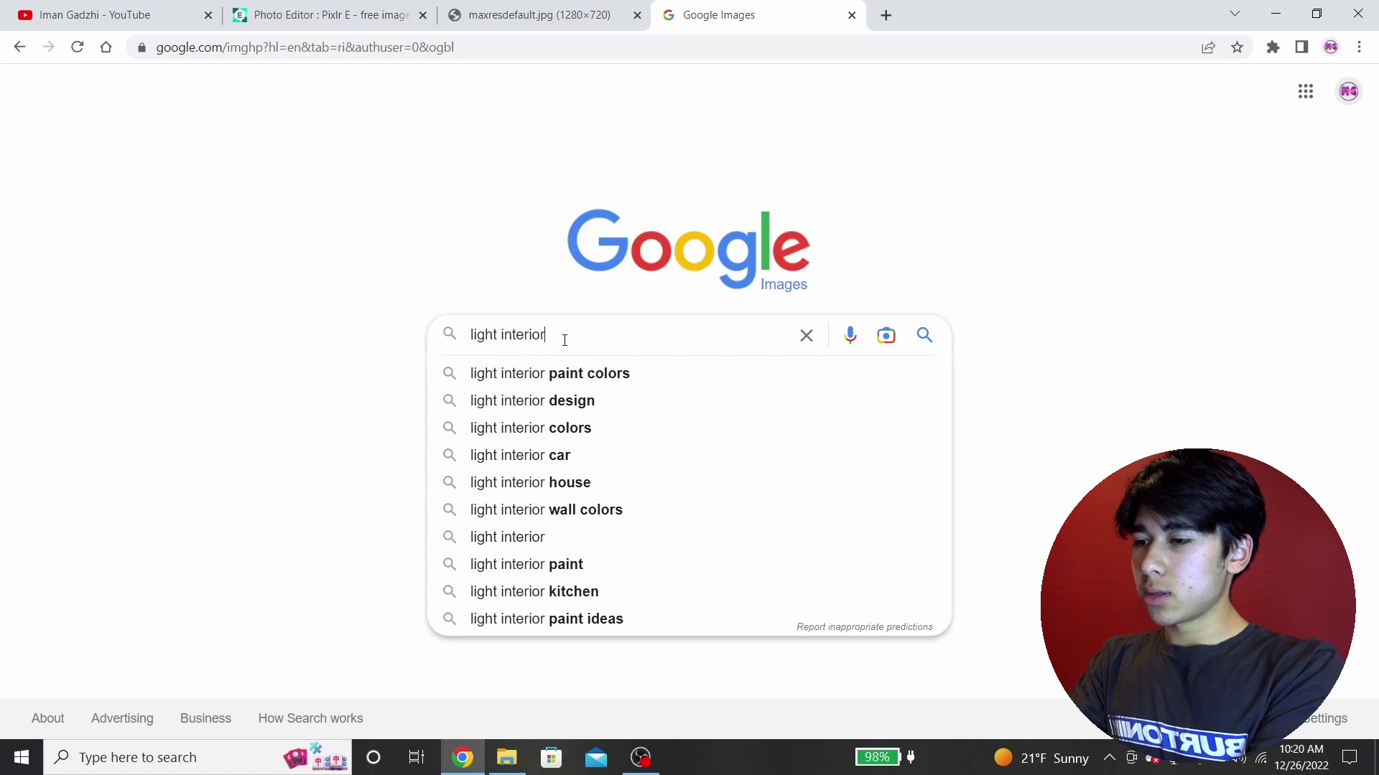
key(Return)
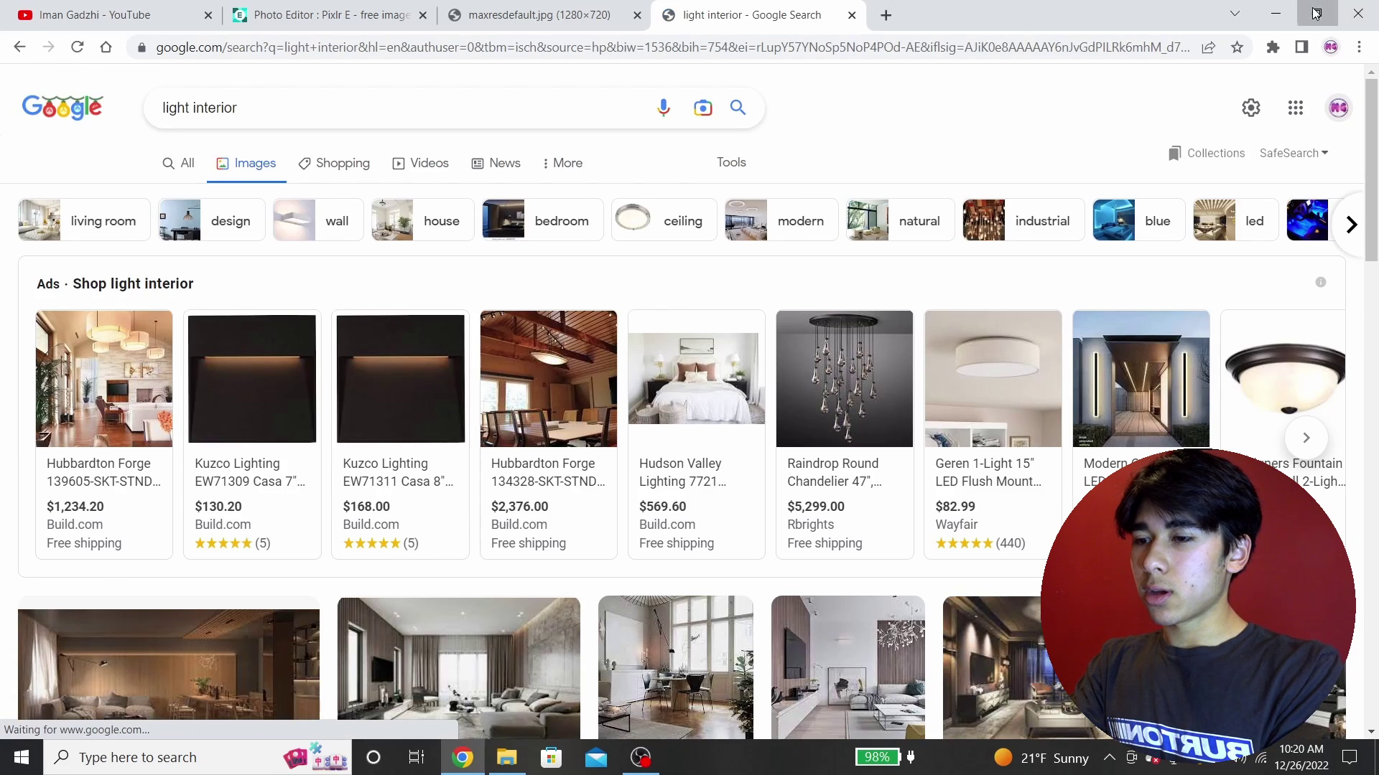
click(1314, 13)
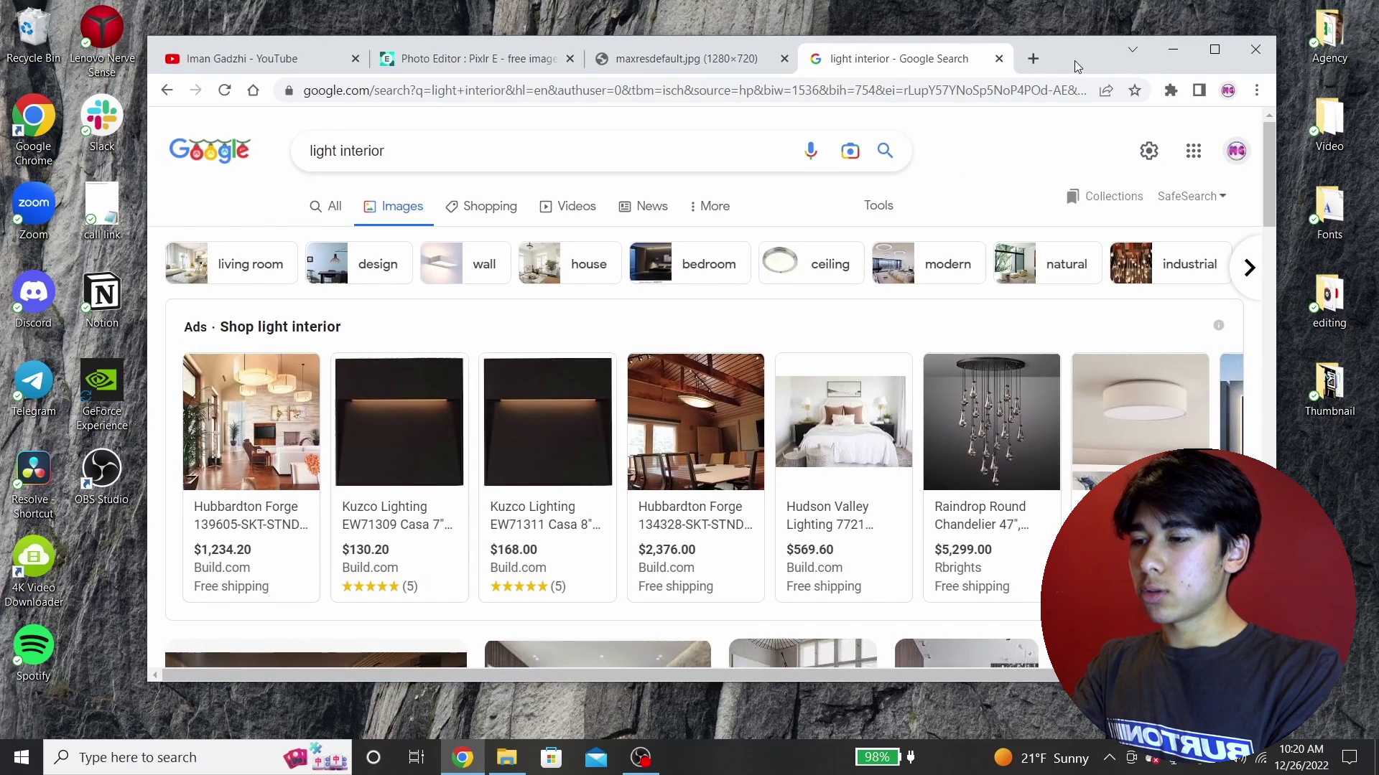
drag(1074, 60, 1061, 56)
Look through the "light interior" image results for a room picture suitable as the thumbnail background.
scroll(844, 249, down, 2)
scroll(844, 249, down, 3)
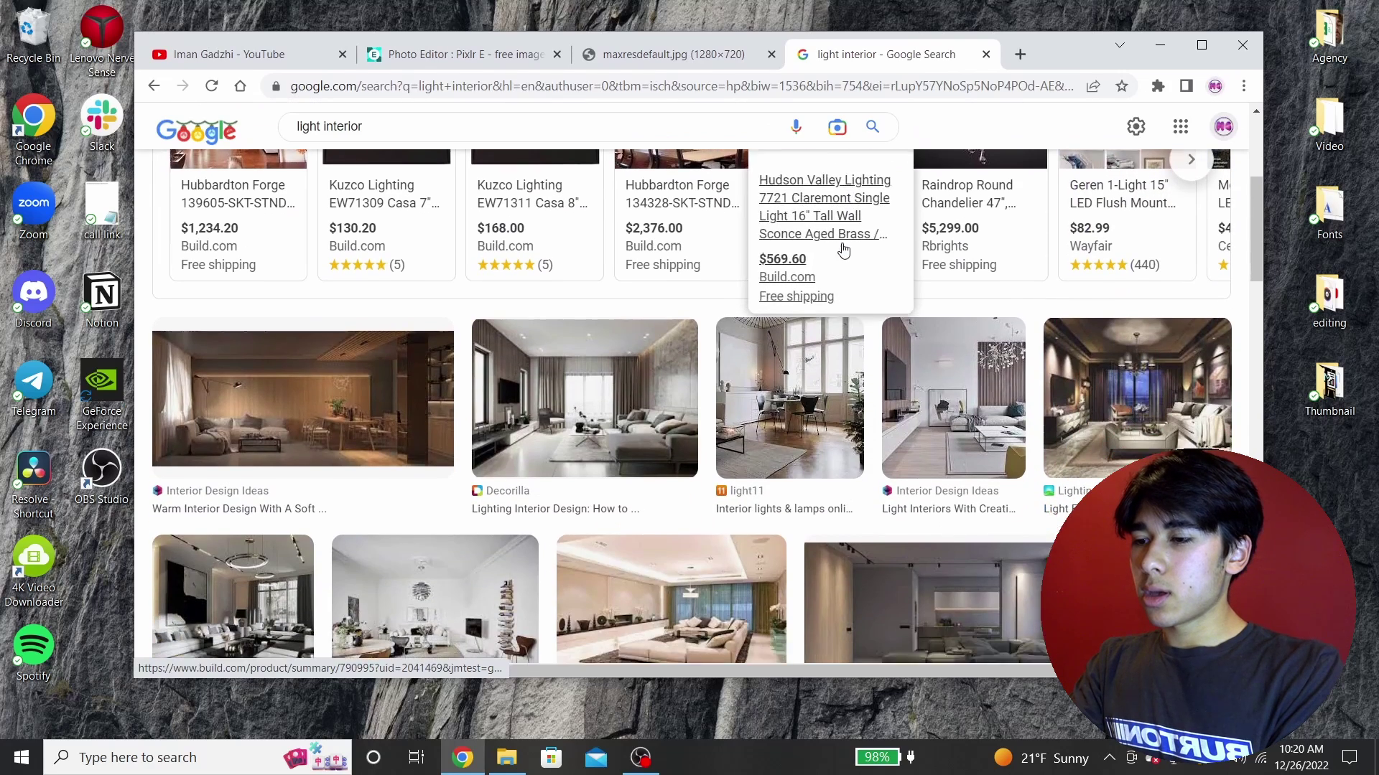
scroll(529, 522, down, 5)
scroll(528, 522, down, 3)
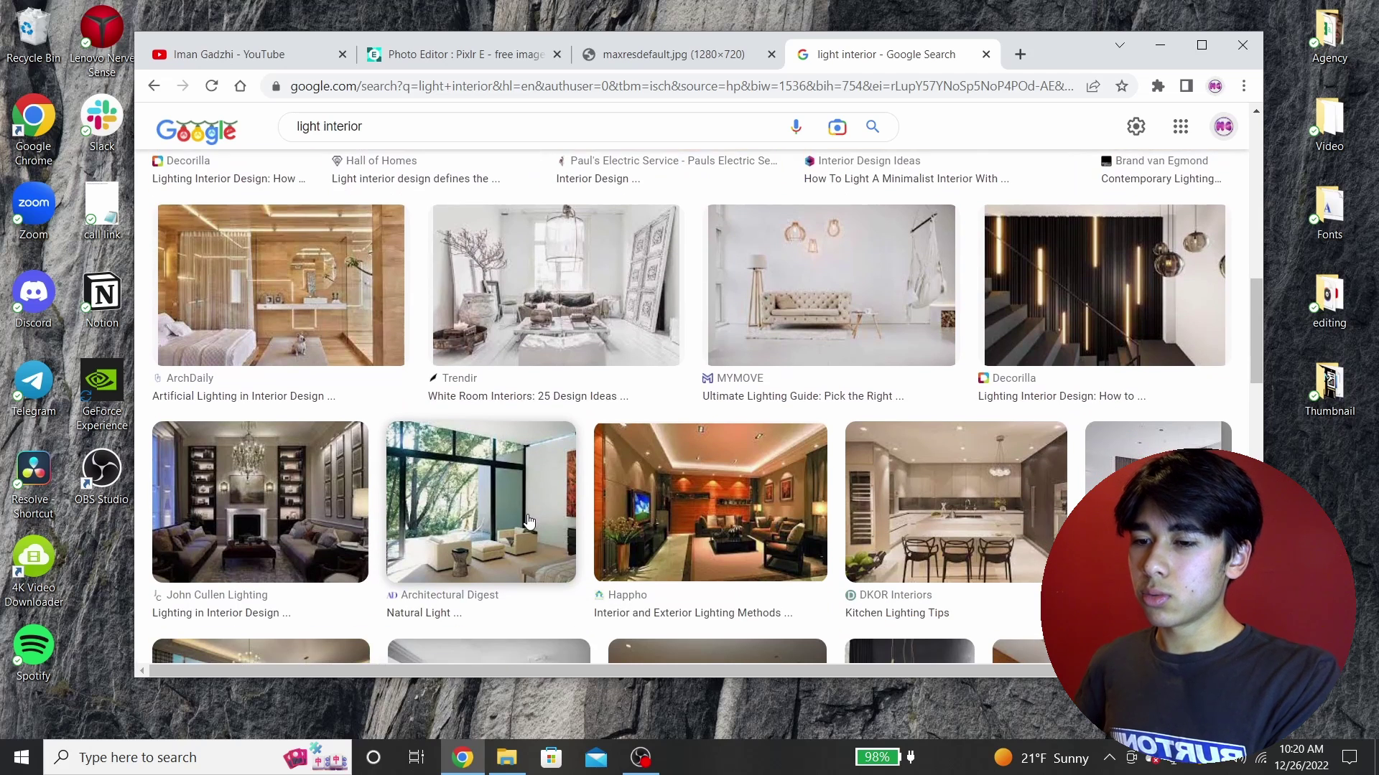
scroll(528, 522, down, 2)
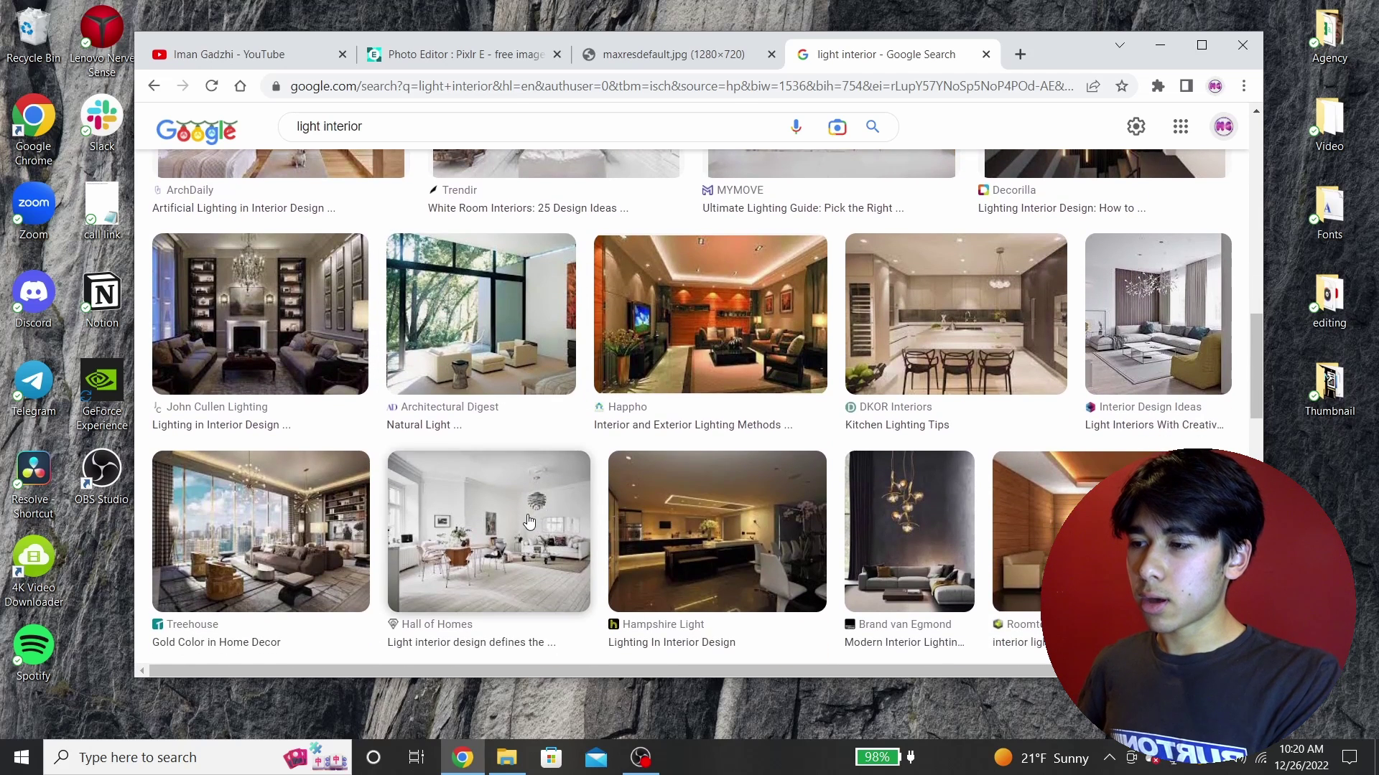
scroll(529, 522, down, 3)
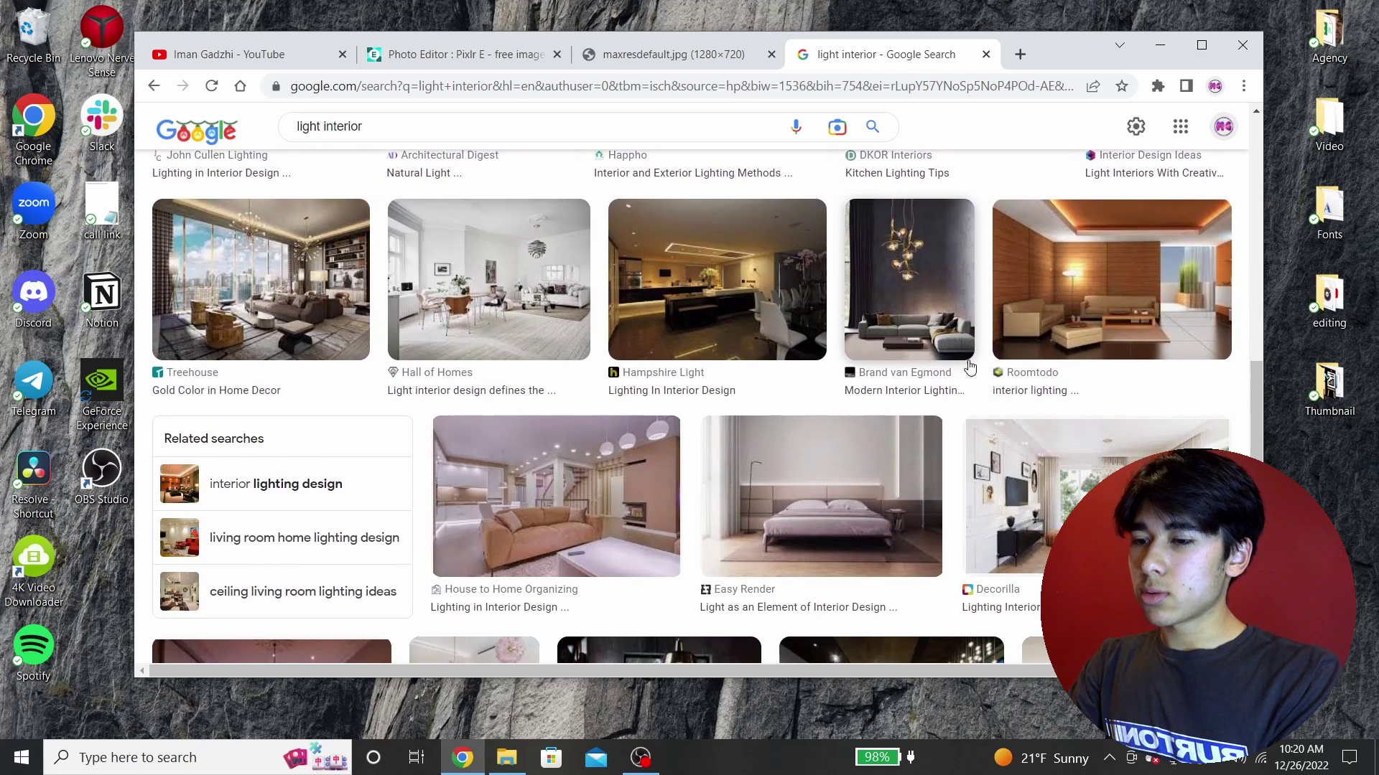
scroll(754, 474, down, 4)
scroll(789, 458, down, 5)
scroll(787, 459, down, 3)
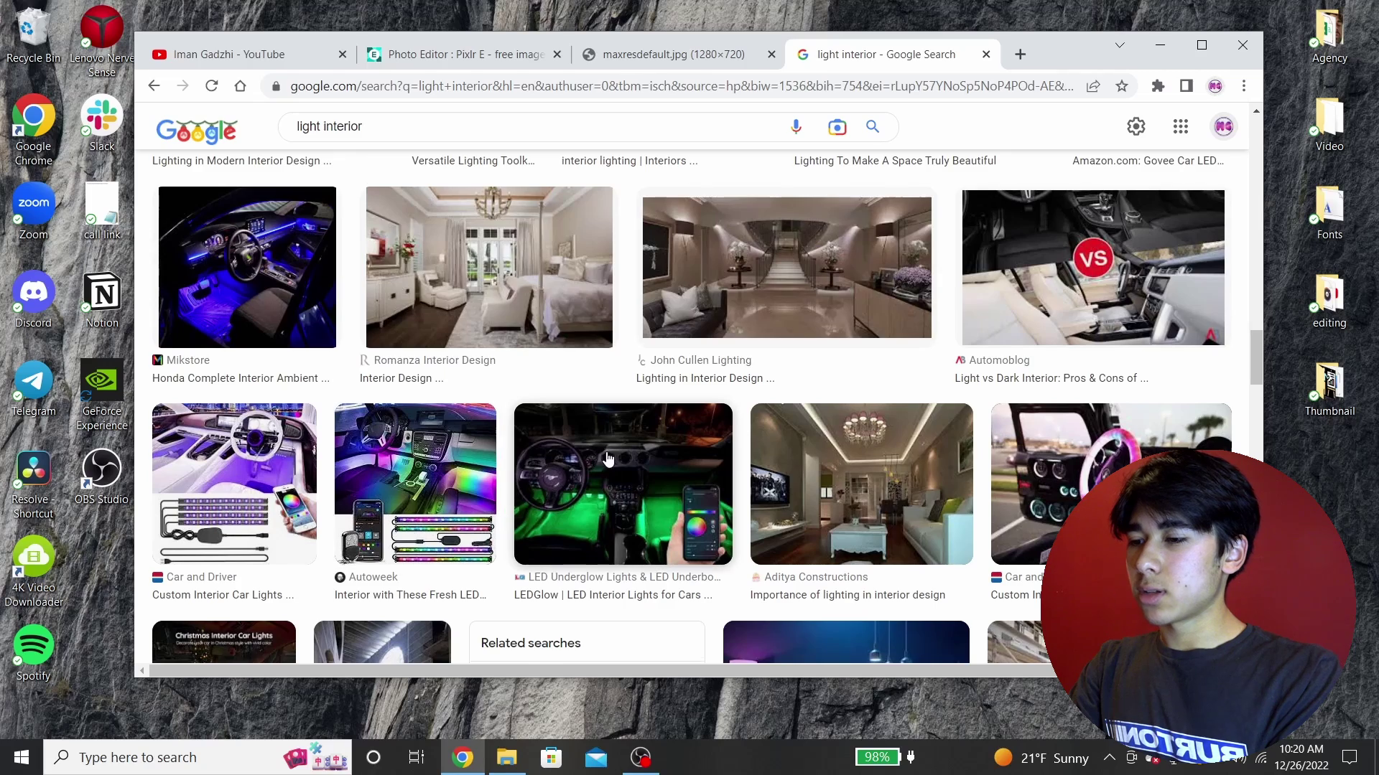
scroll(607, 458, down, 7)
scroll(607, 458, up, 2)
Search Google Images for "grey interior room" and save the dark grey living room picture with the fireplace into the desktop's Thumbnail folder.
drag(323, 126, 273, 131)
text(grey)
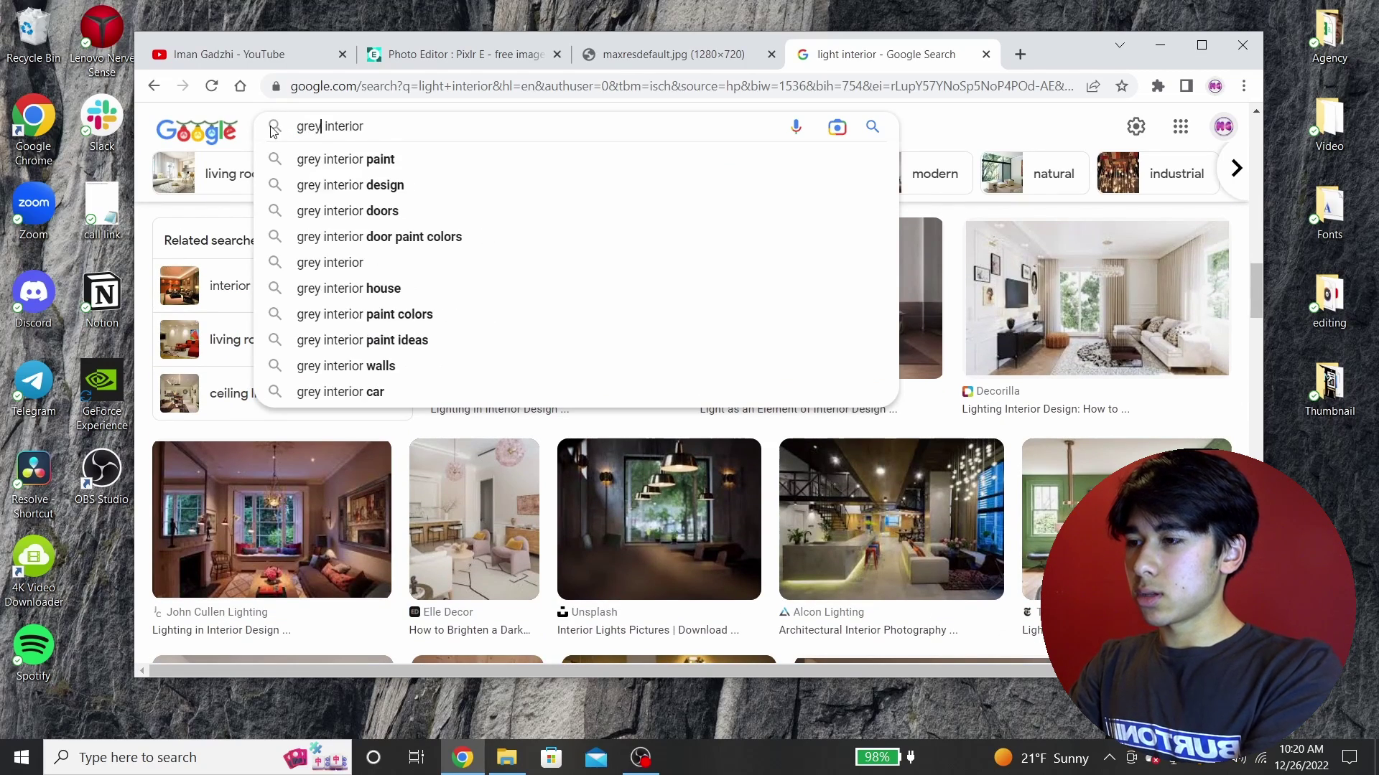
key(Return)
scroll(580, 367, down, 5)
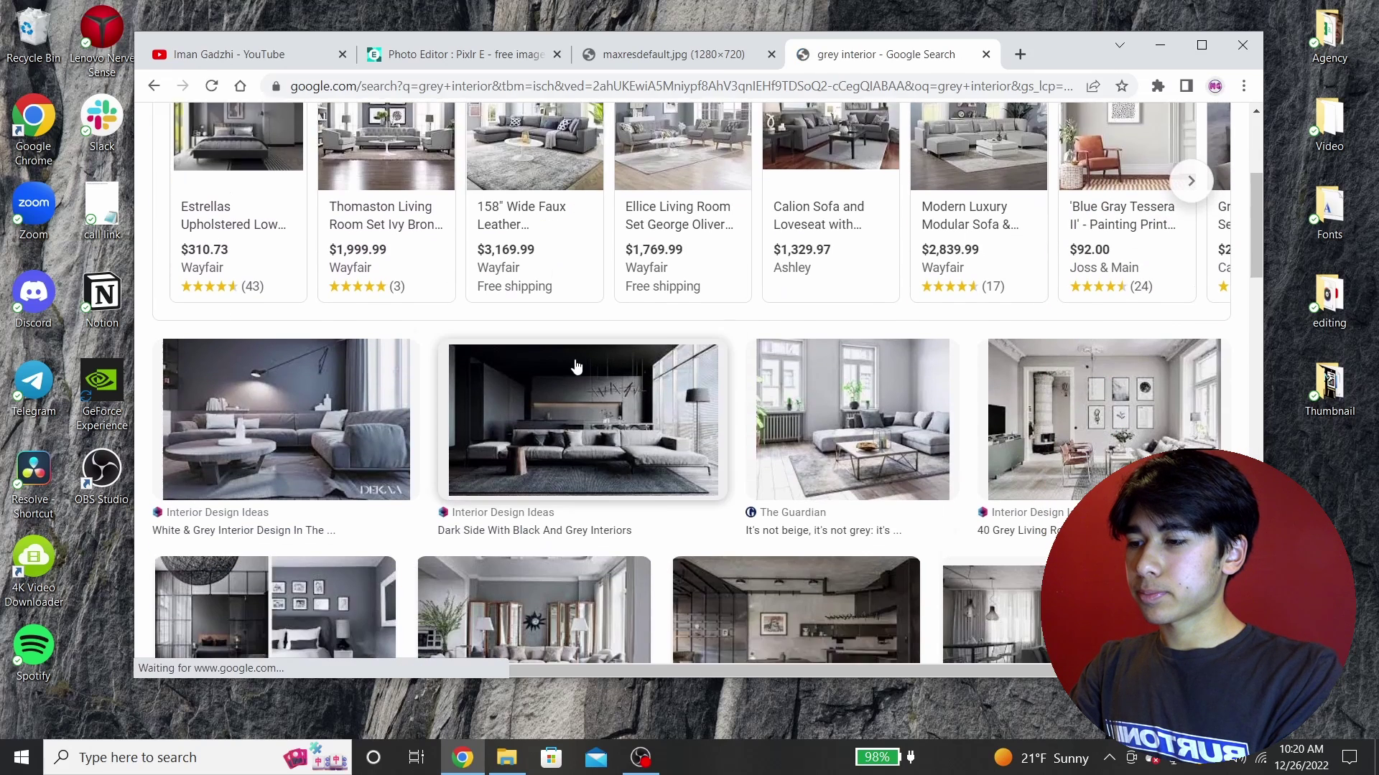
scroll(916, 433, down, 6)
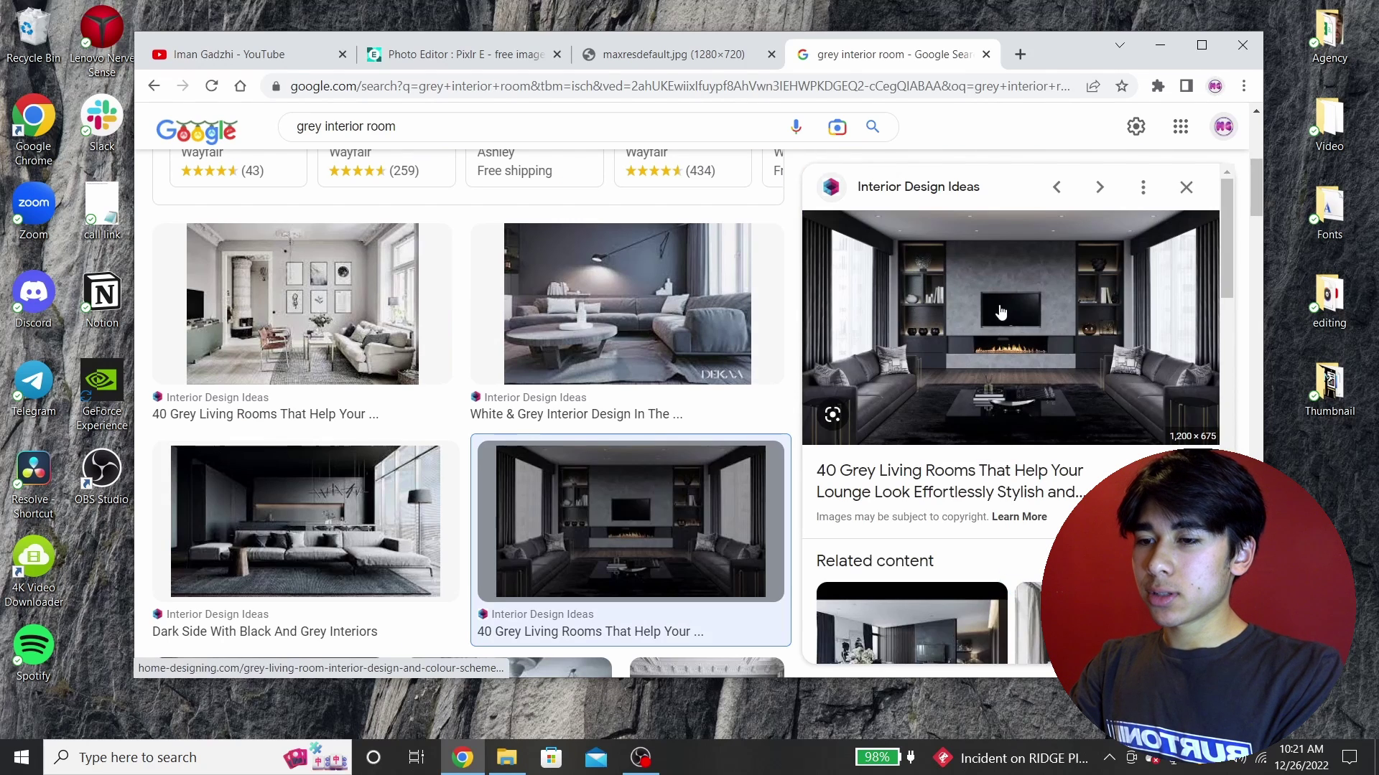
drag(1000, 311, 1321, 392)
Switch to the Pixlr editor and import the charcoal living room picture from the Thumbnail folder onto the canvas.
click(434, 56)
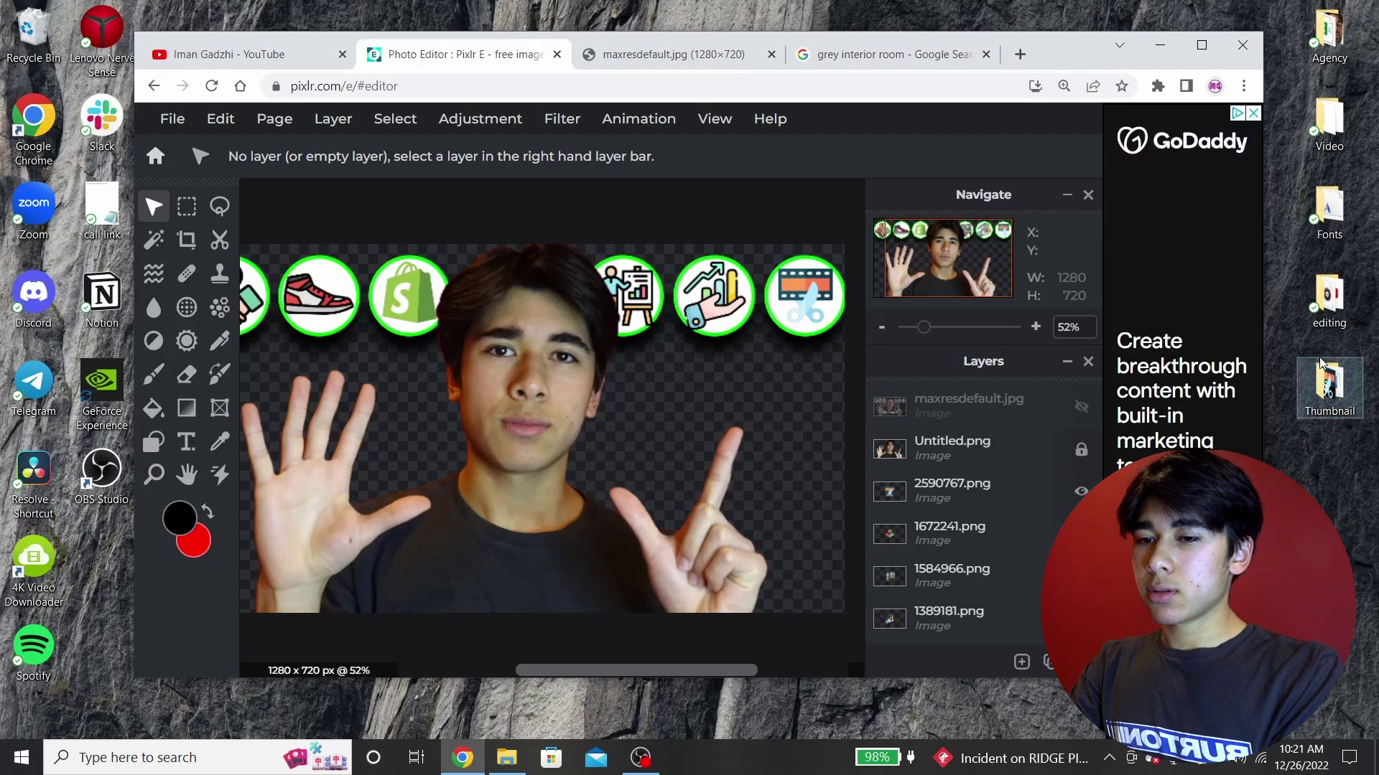
double_click(1329, 388)
drag(1016, 391, 333, 417)
click(803, 420)
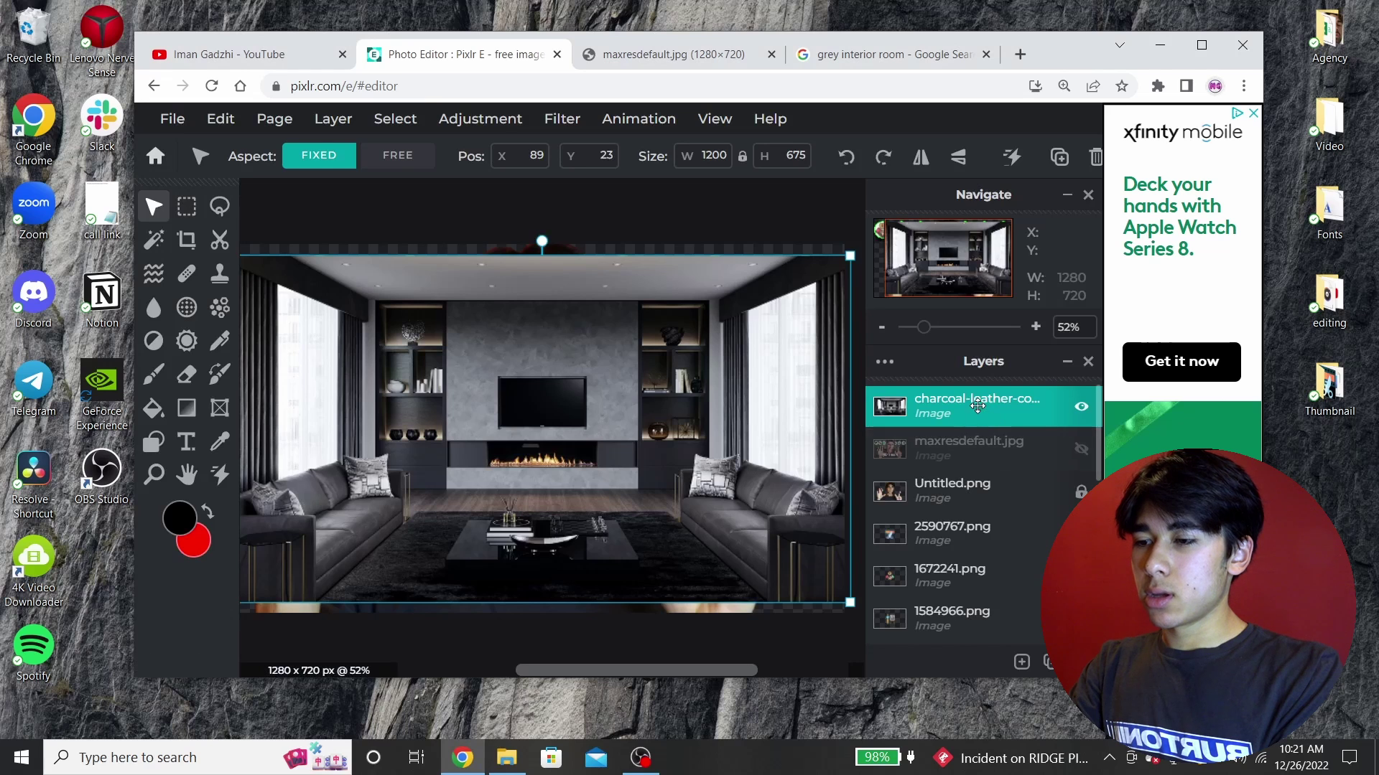
Reorder the charcoal living room layer below all icon and circle layers, directly above Layer 1.
drag(977, 418, 980, 650)
scroll(1003, 456, down, 2)
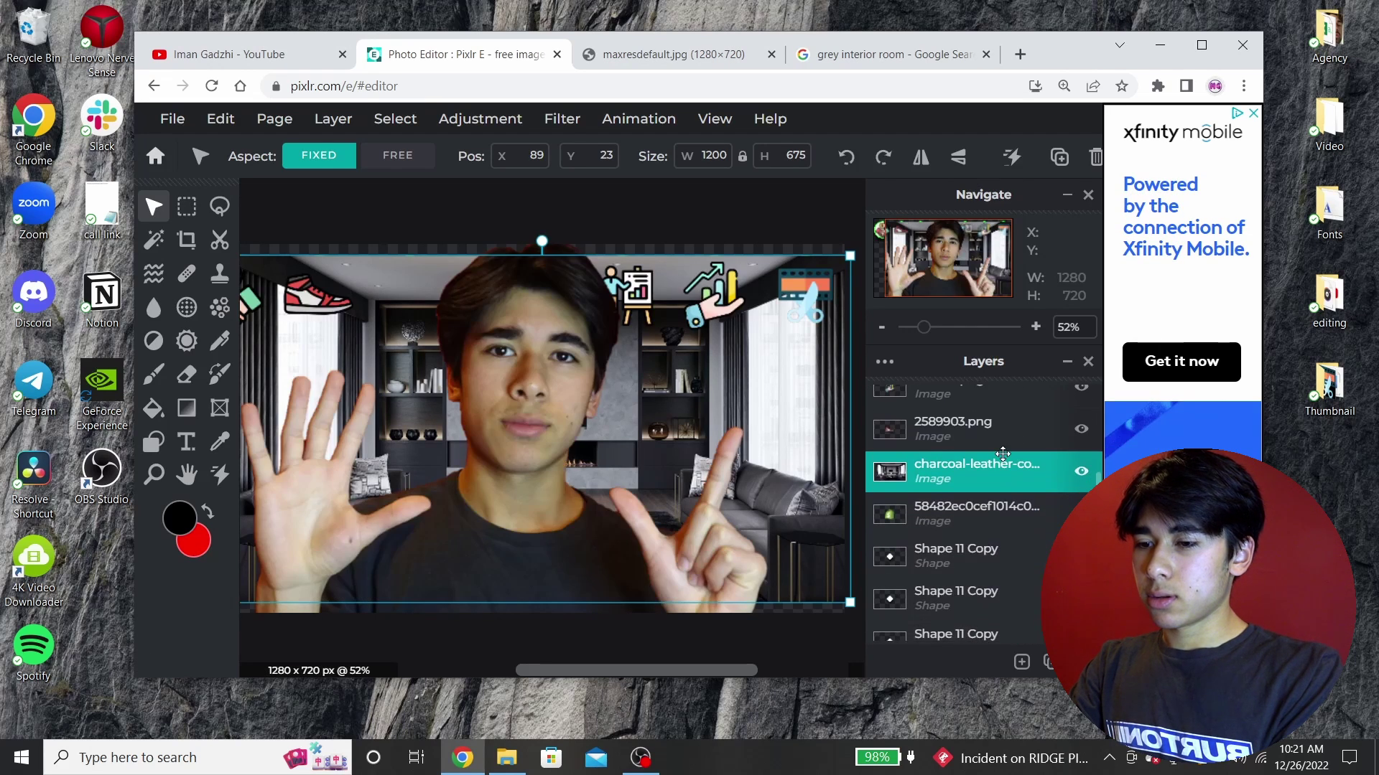
drag(991, 472, 980, 510)
scroll(980, 513, down, 2)
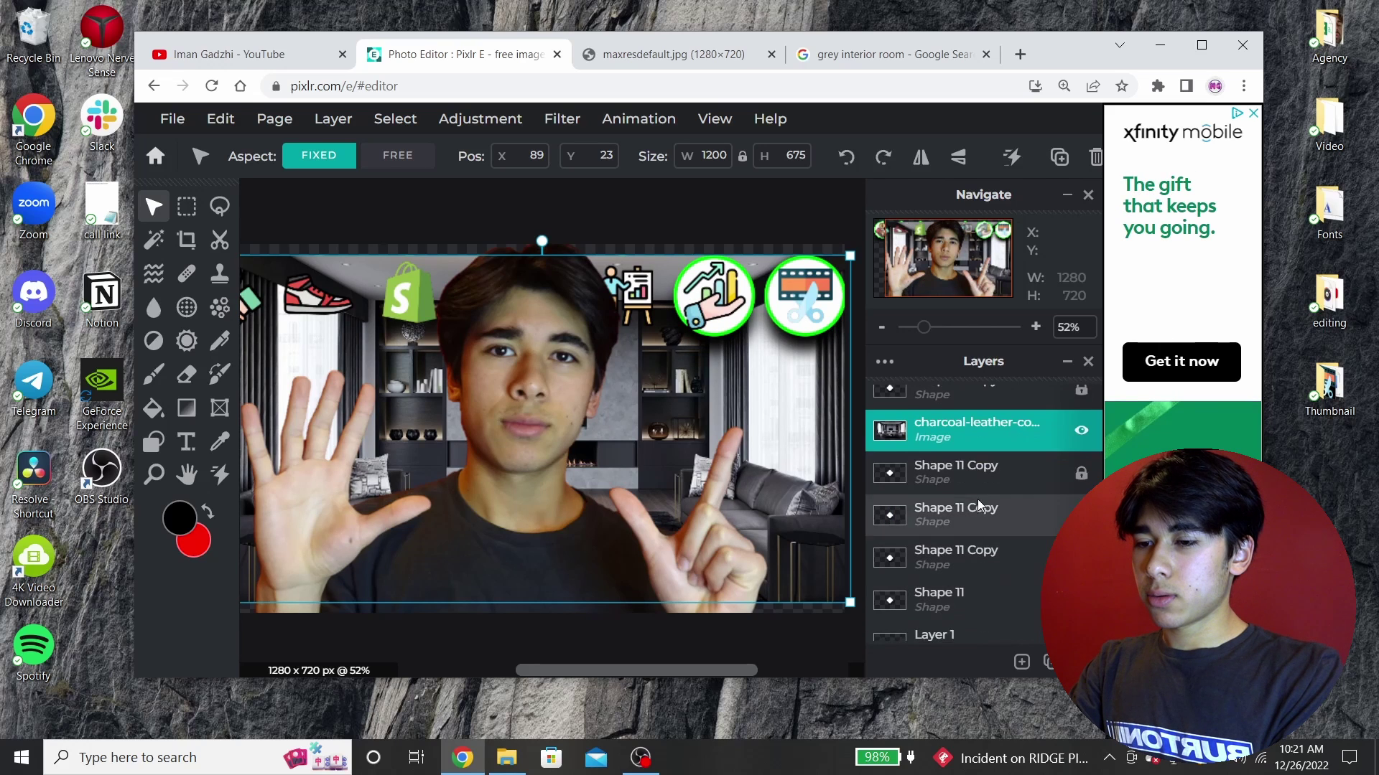
drag(970, 436, 955, 596)
scroll(953, 590, down, 1)
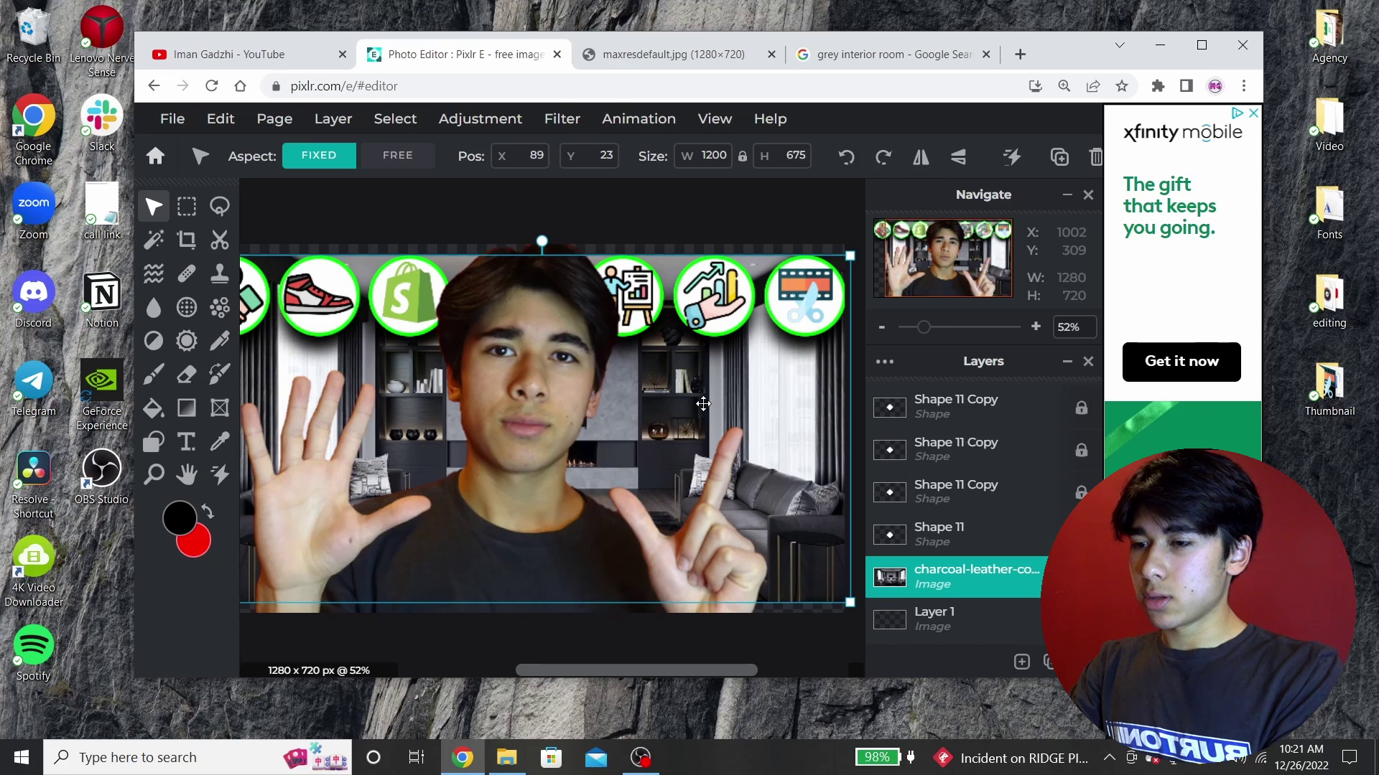
Enlarge the living room background to about 1289 × 725 px and move it to about X -9, Y -5 so it covers the canvas.
scroll(703, 404, down, 1)
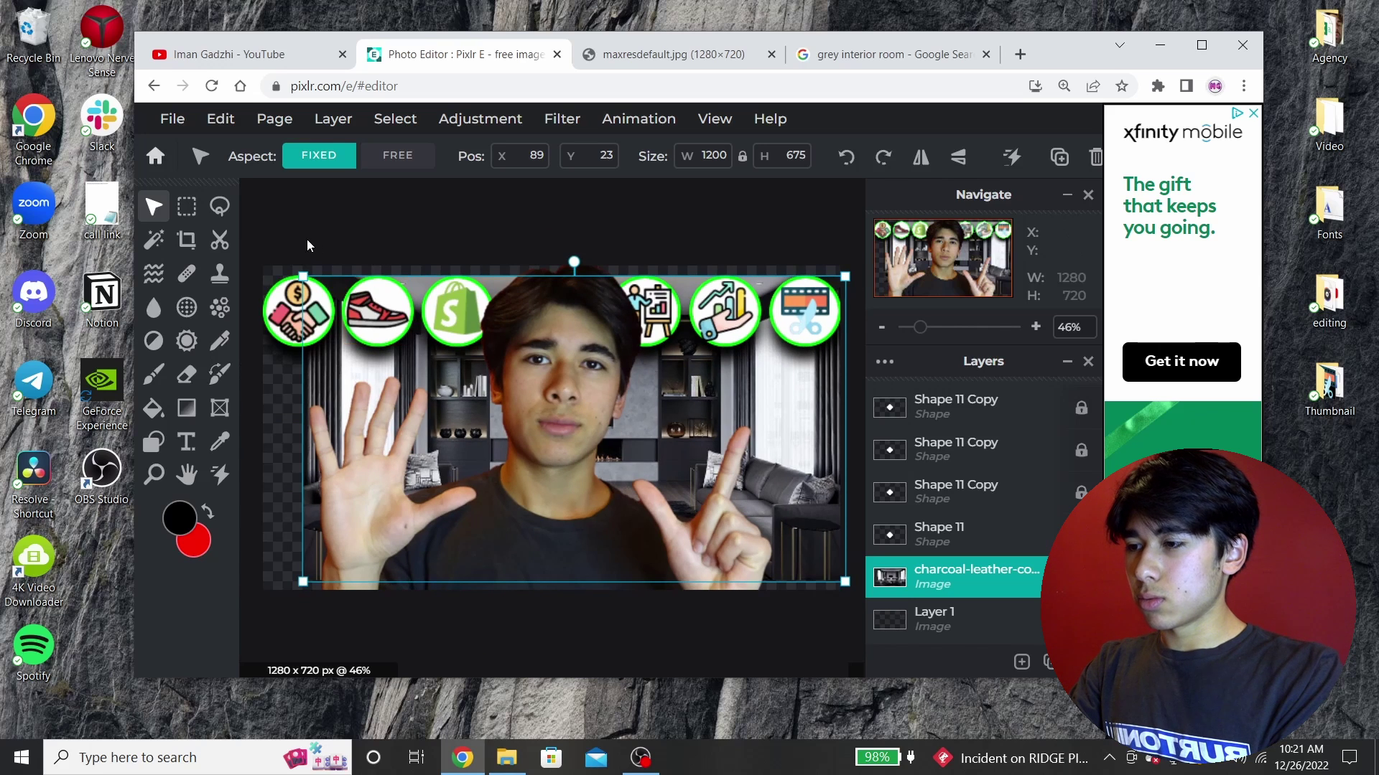
drag(300, 274, 265, 267)
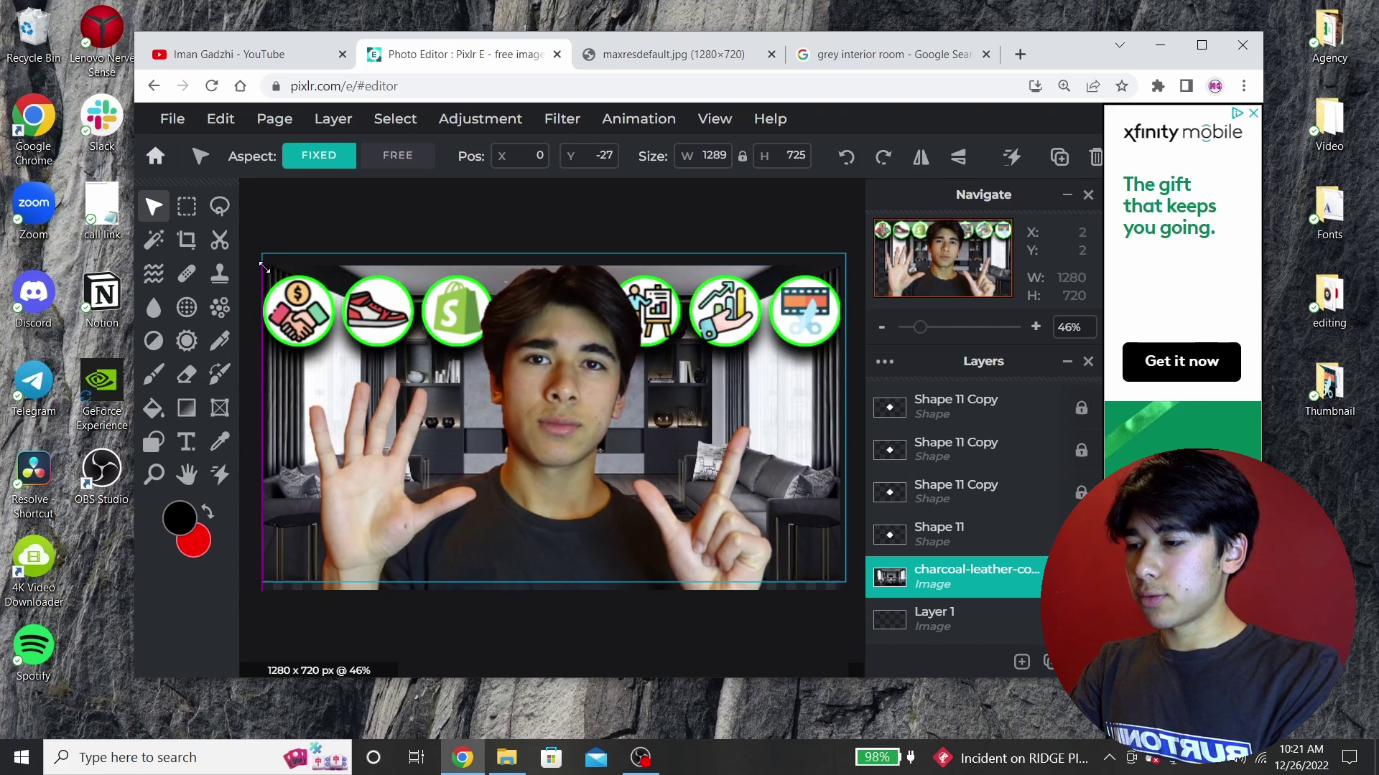
drag(820, 503, 813, 511)
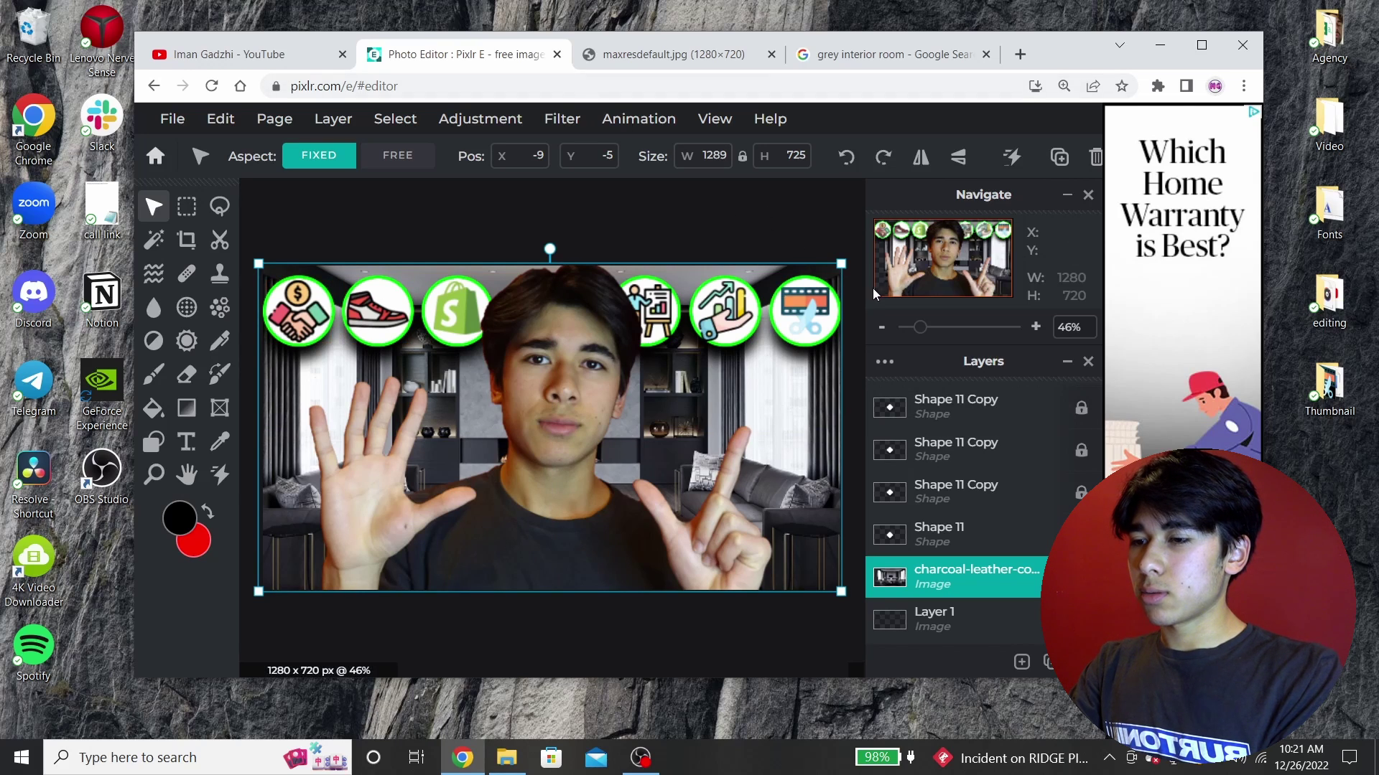
click(795, 255)
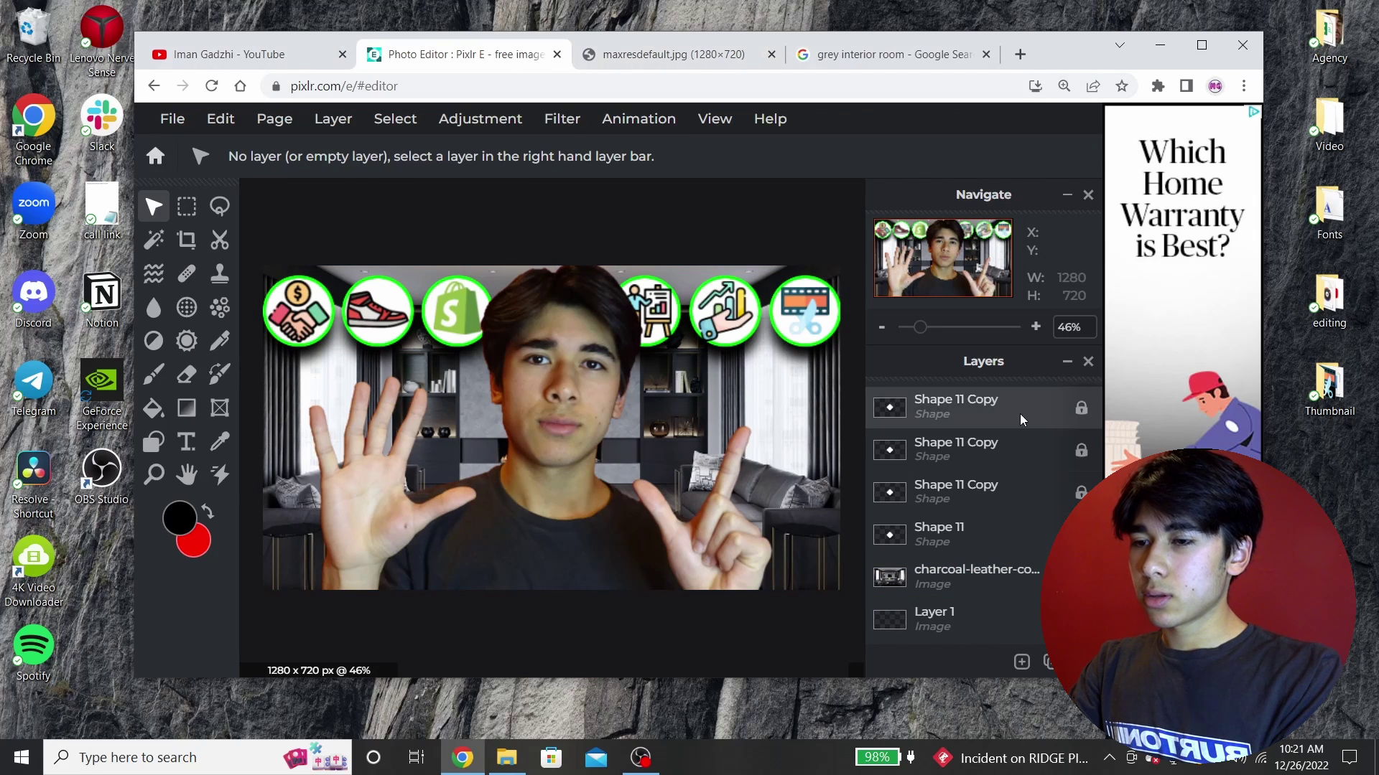
Show the maxresdefault.jpg reference layer to compare its background with the living room picture.
scroll(1019, 424, up, 5)
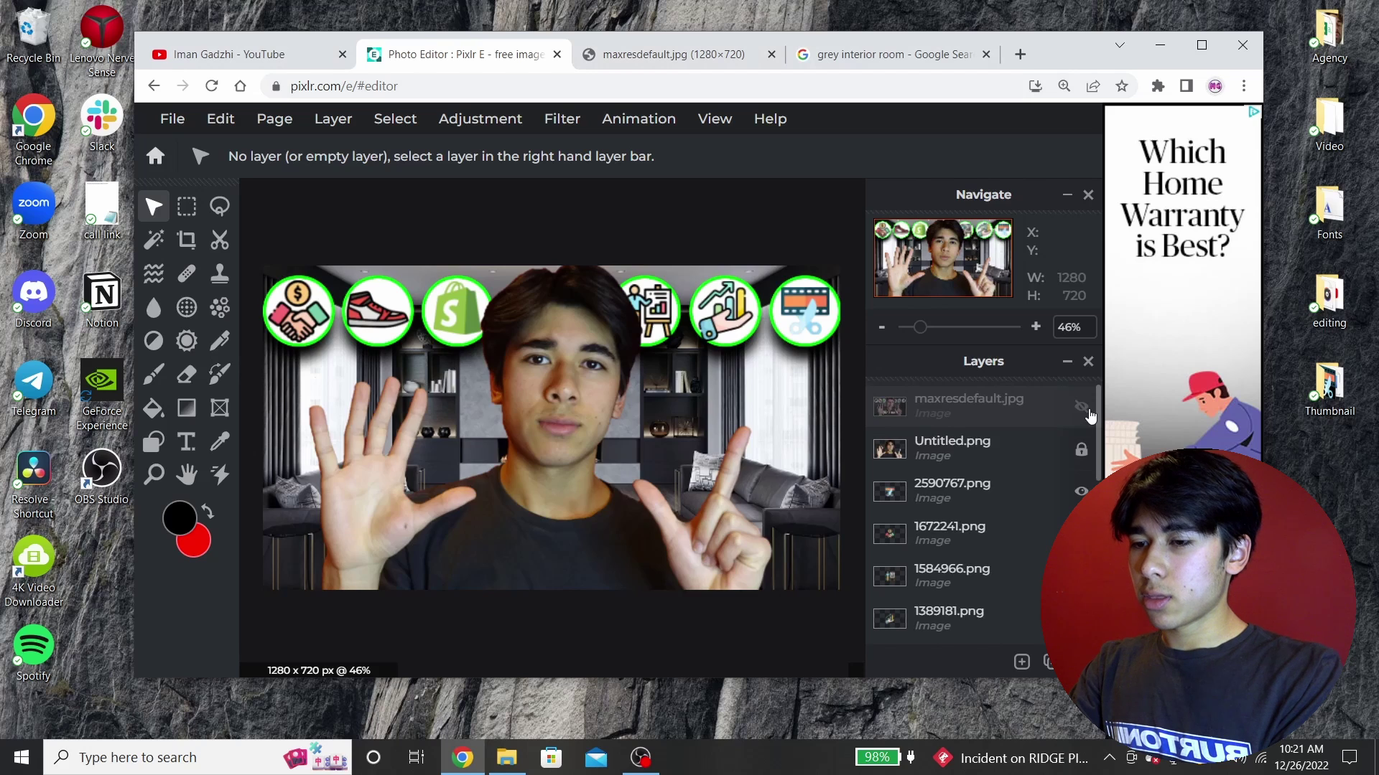
click(1082, 407)
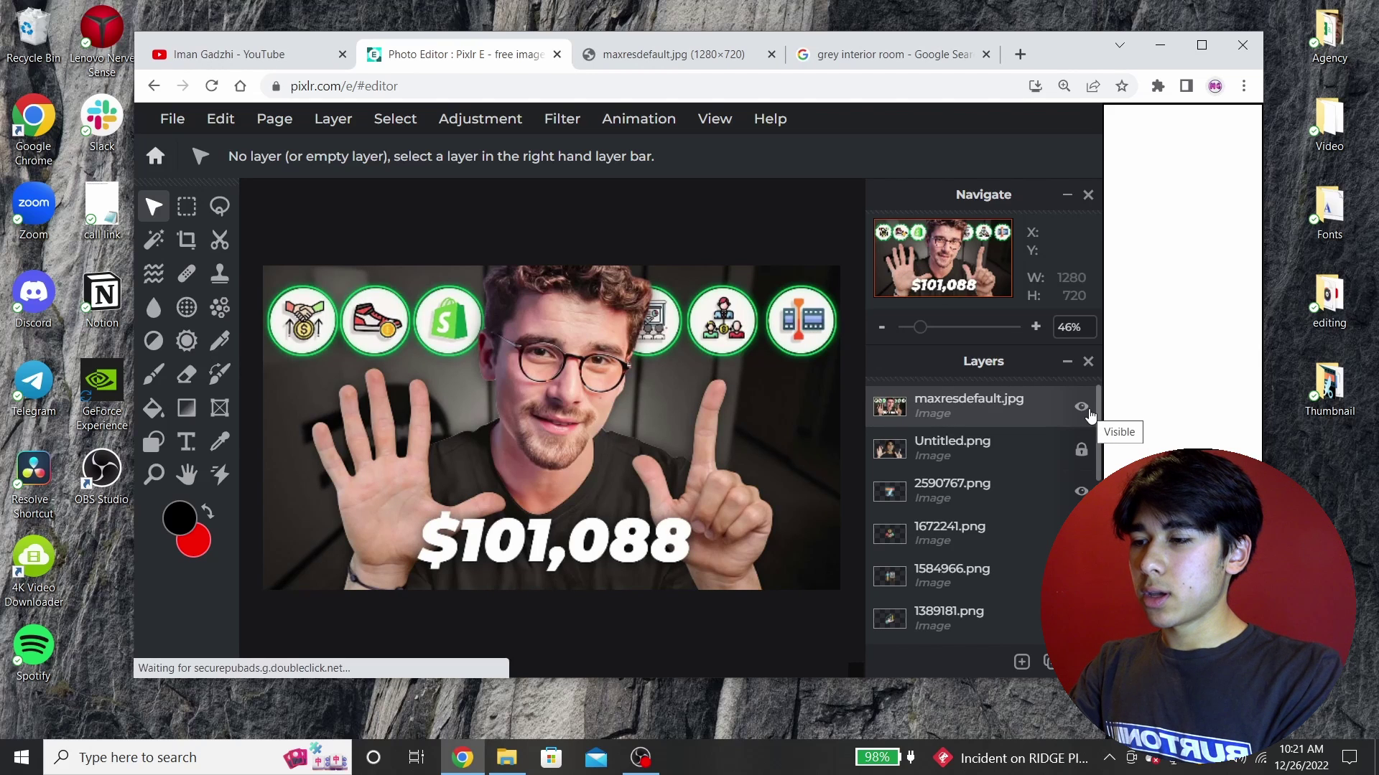
Hide the maxresdefault.jpg reference layer and darken the living room background by setting its brightness to -71.
click(1082, 407)
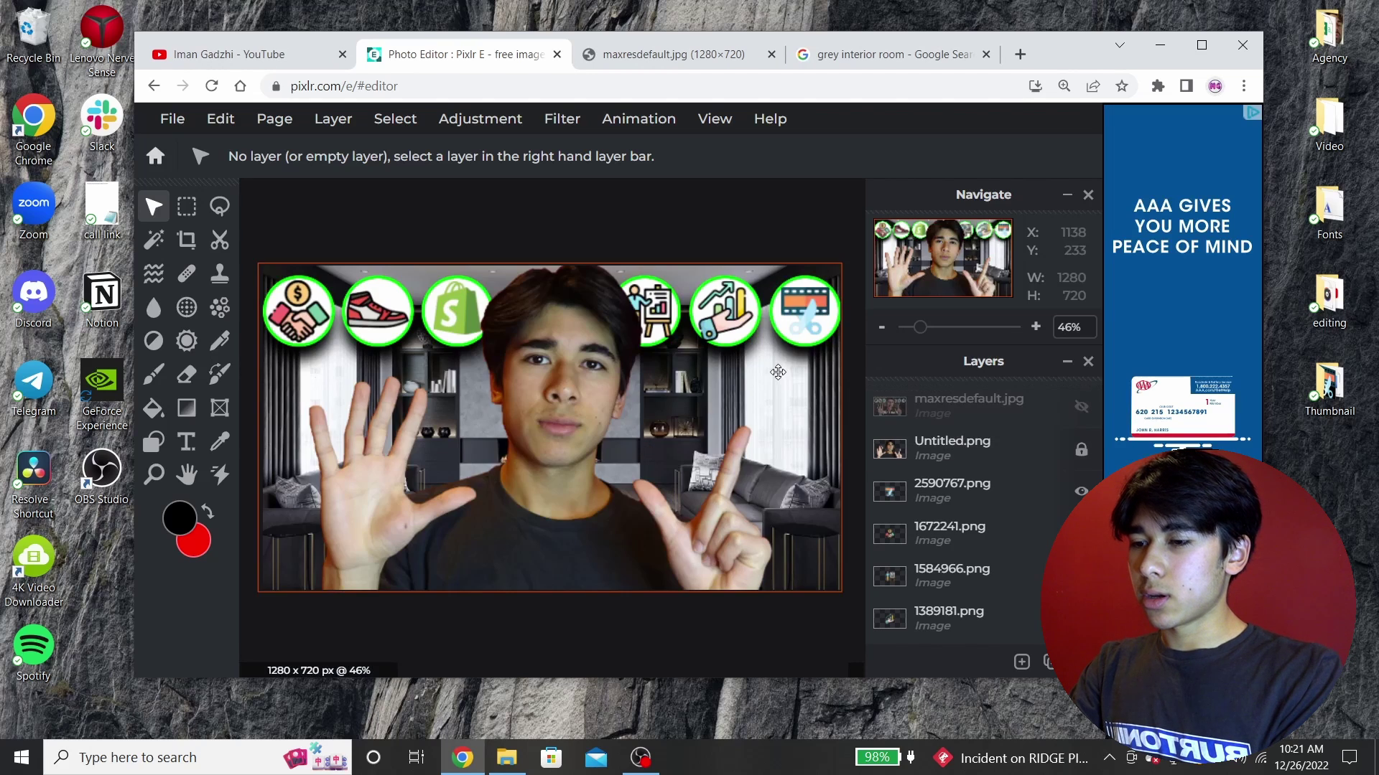
click(815, 396)
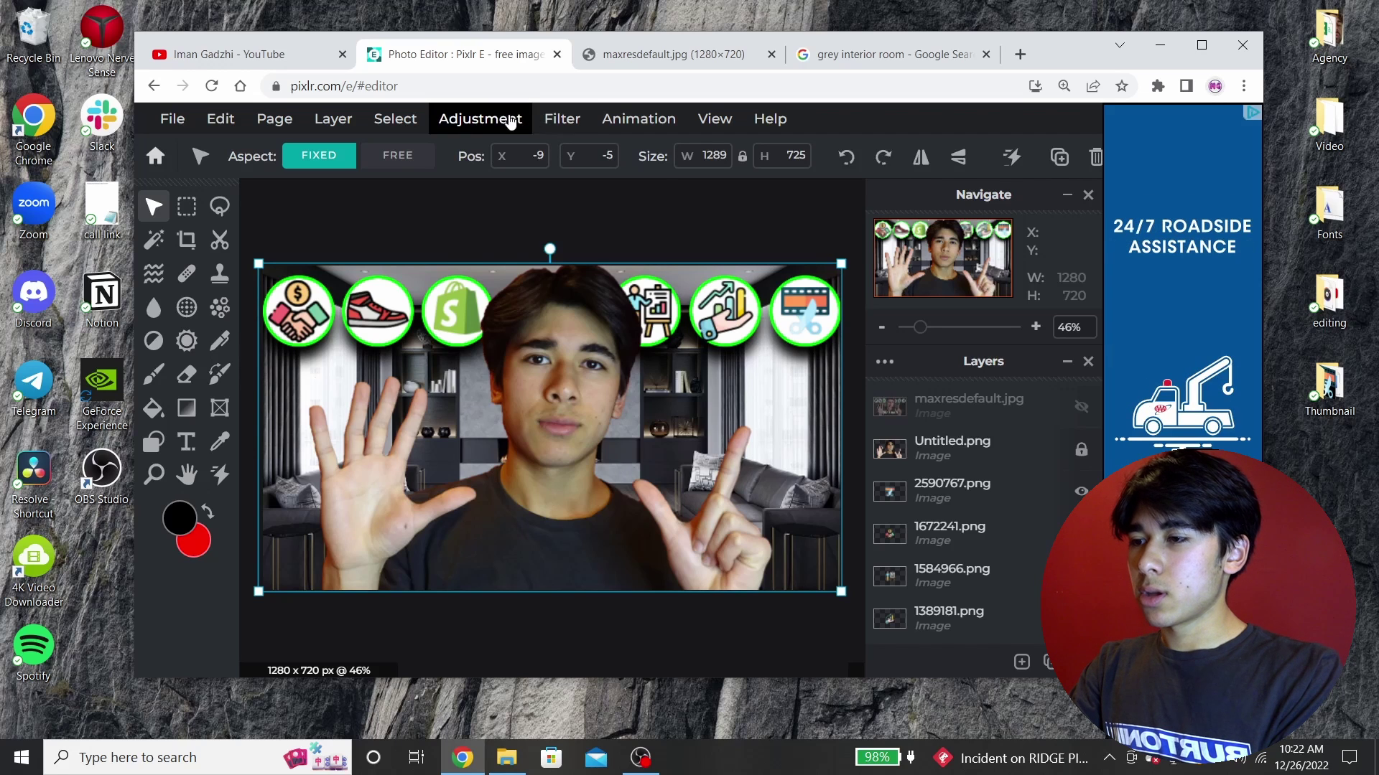
click(494, 120)
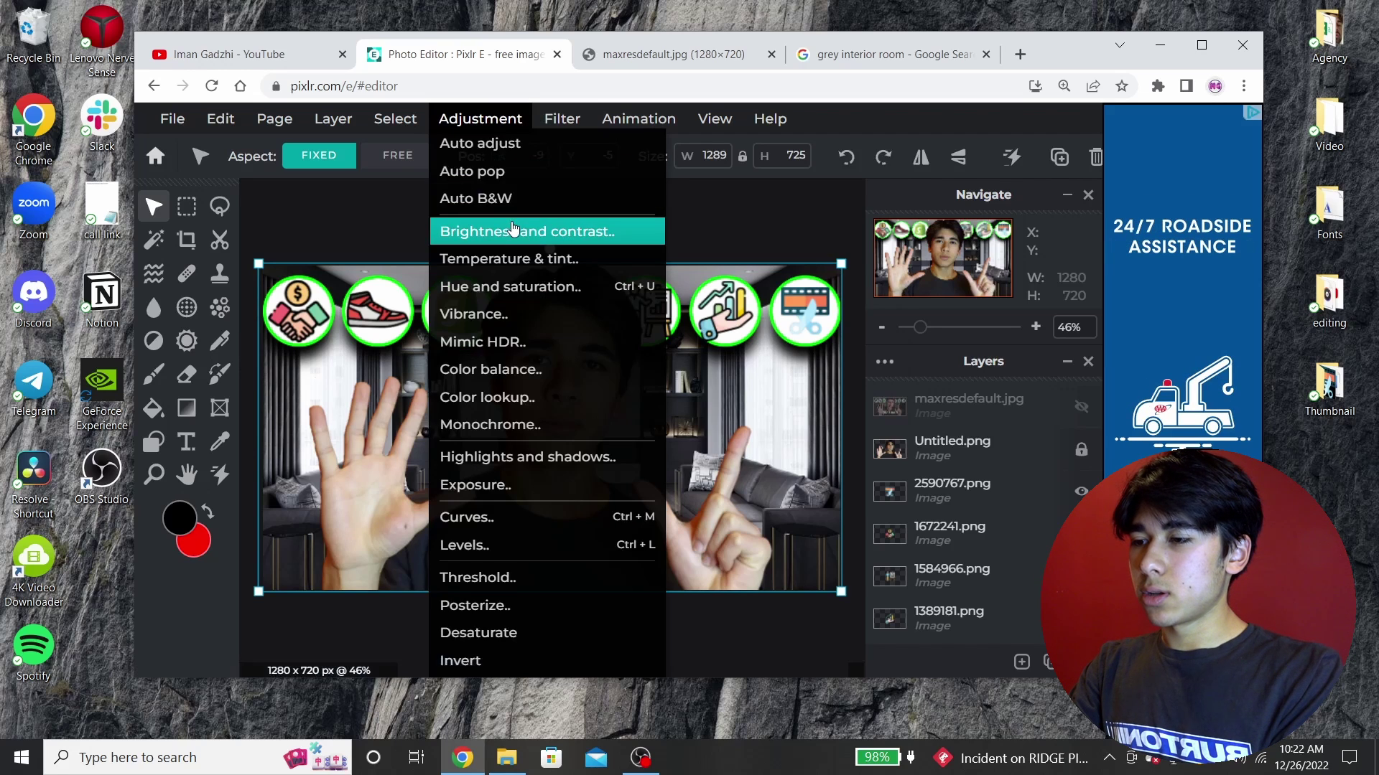
click(503, 231)
drag(805, 344, 1001, 333)
drag(896, 402, 777, 410)
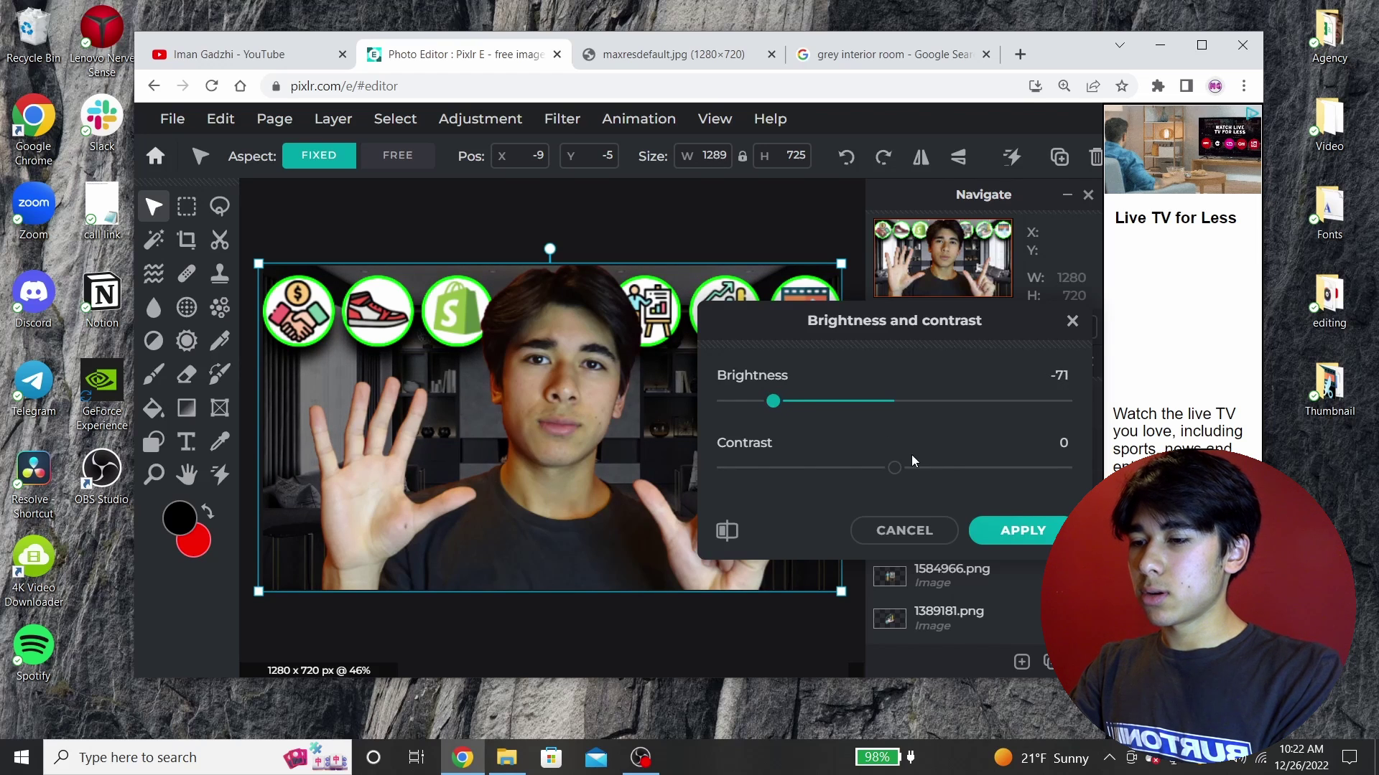
click(1030, 533)
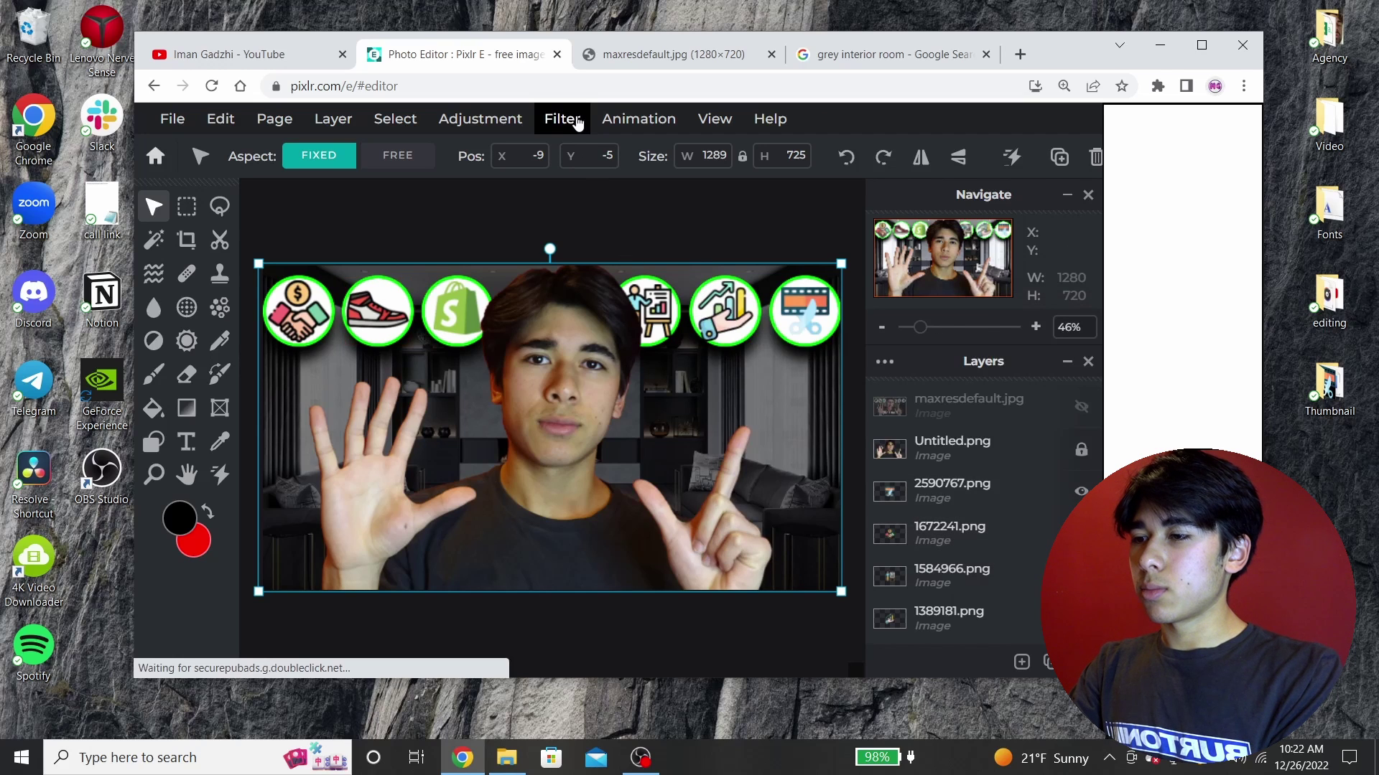
Apply a vignette with an amount of 18 to the living room background.
click(576, 122)
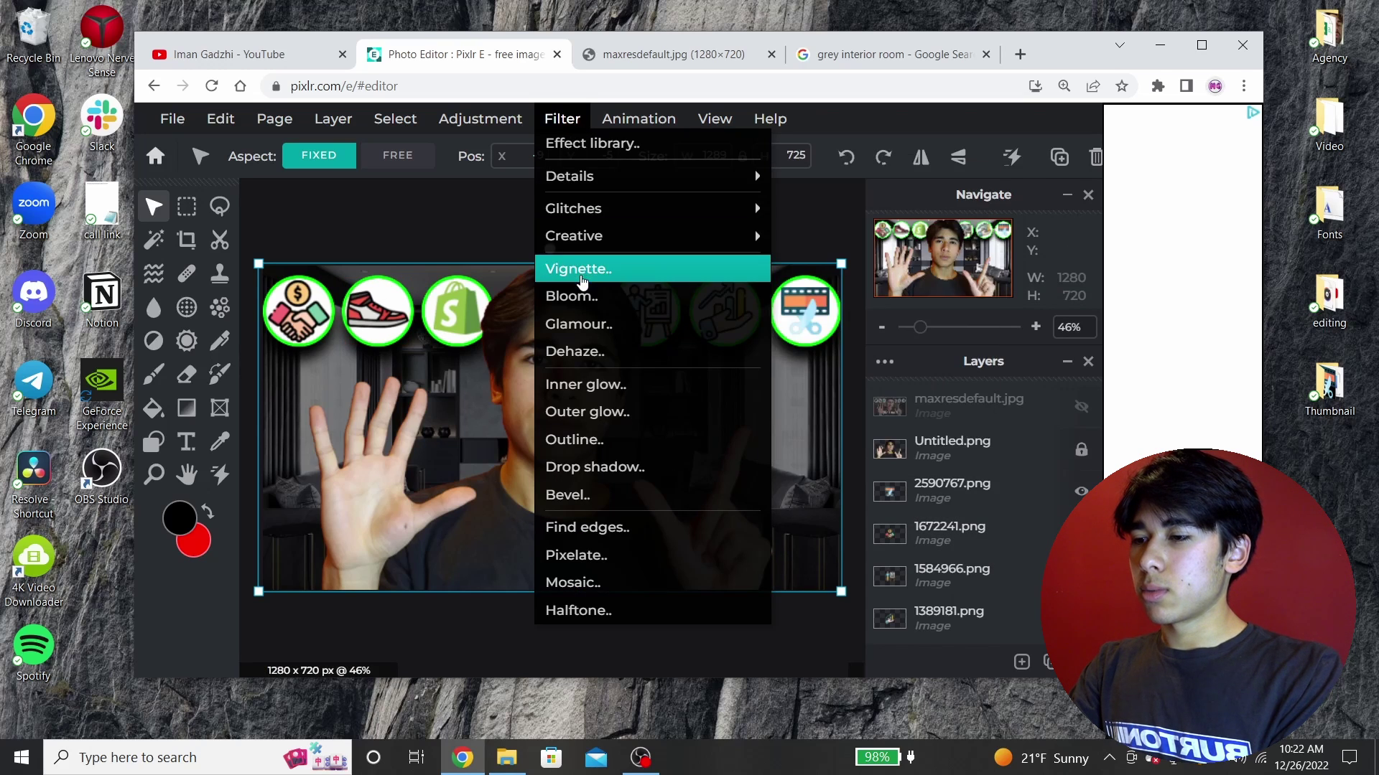
click(582, 273)
drag(891, 467, 931, 473)
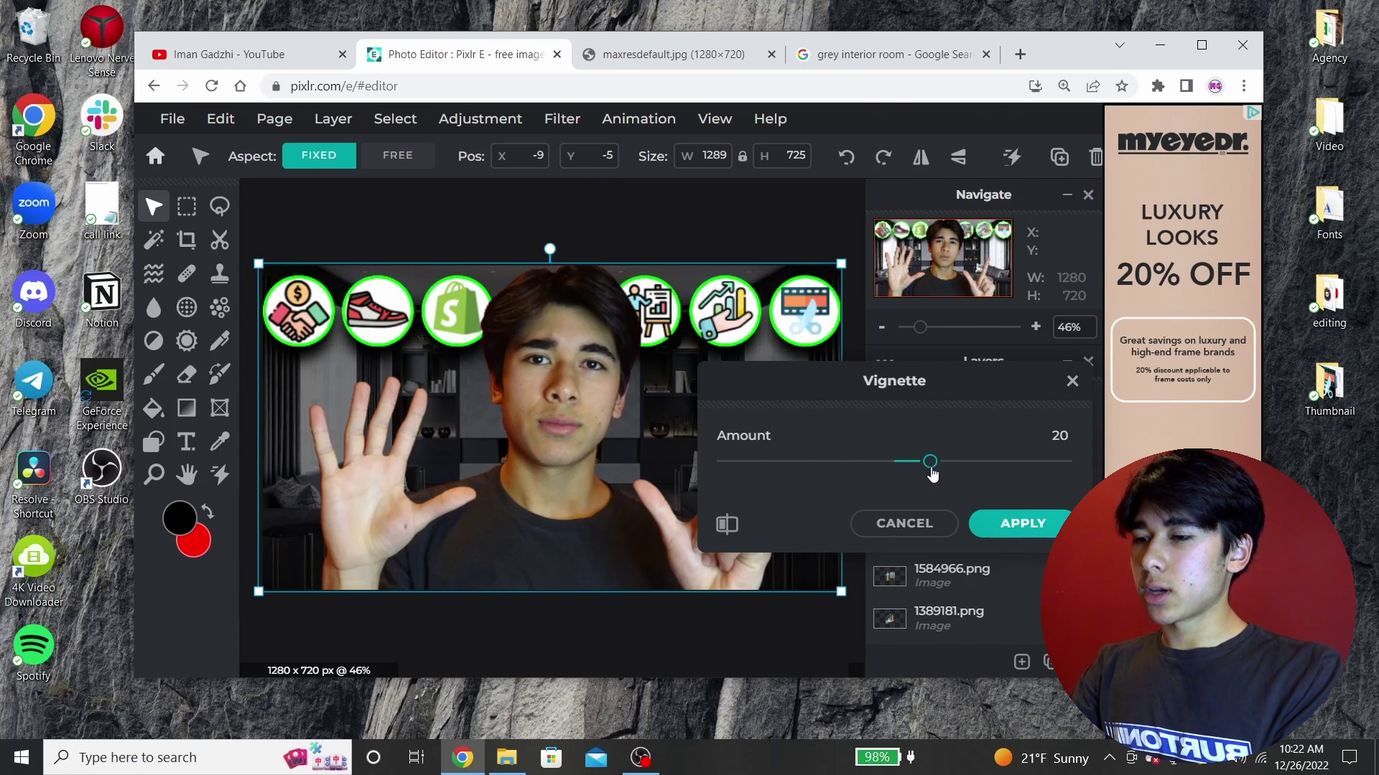
mouse_move(931, 473)
mouse_down()
mouse_move(950, 474)
mouse_move(927, 474)
mouse_up()
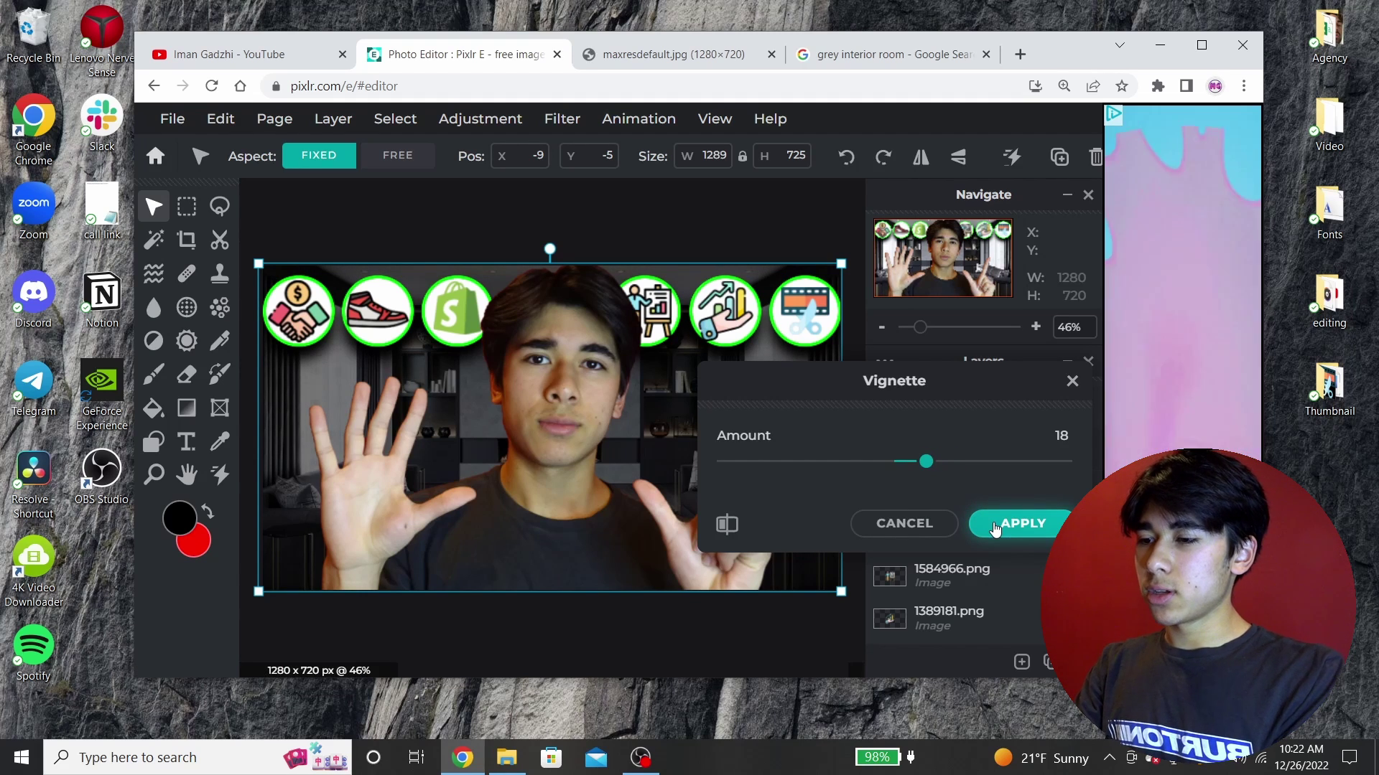
click(994, 528)
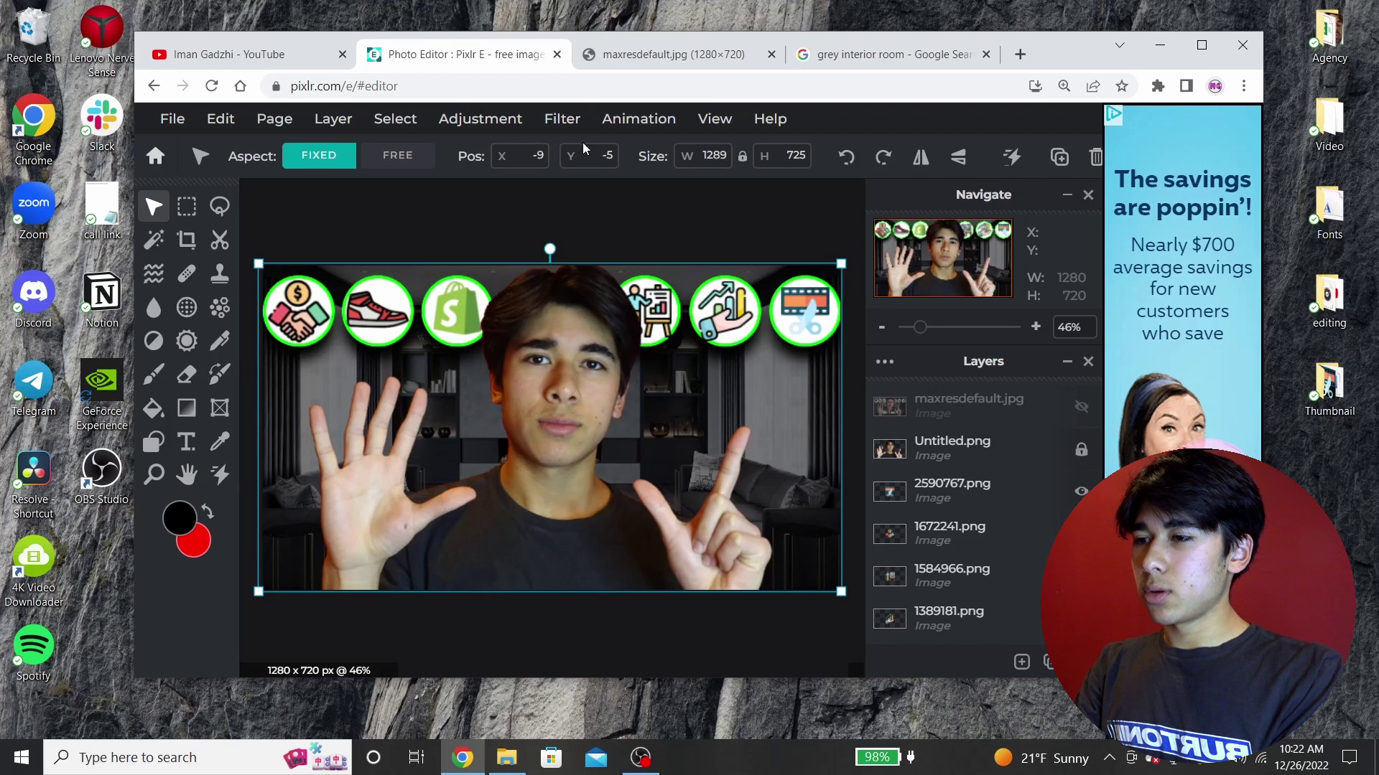
Apply a Gaussian blur with an amount of 42 to the charcoal living room background layer.
scroll(926, 506, up, 5)
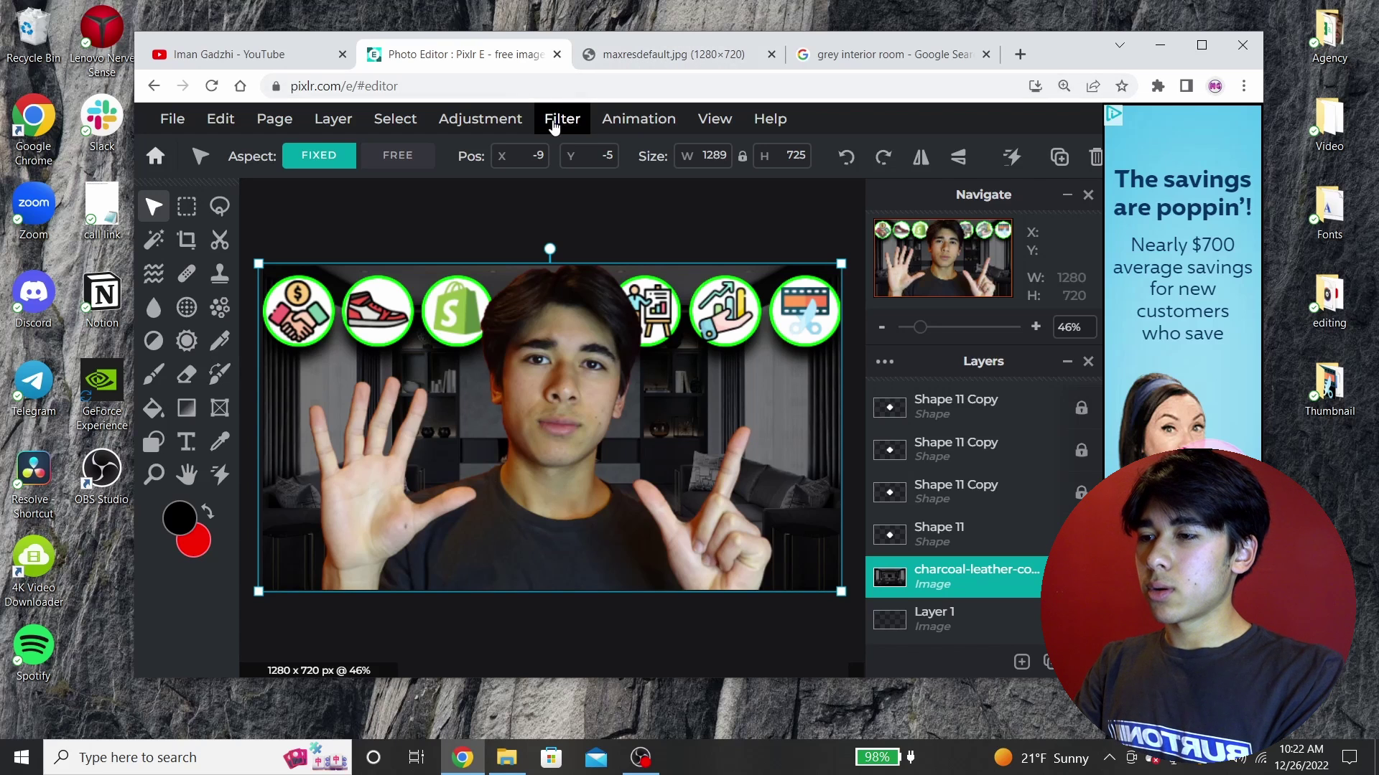
click(560, 122)
mouse_move(598, 196)
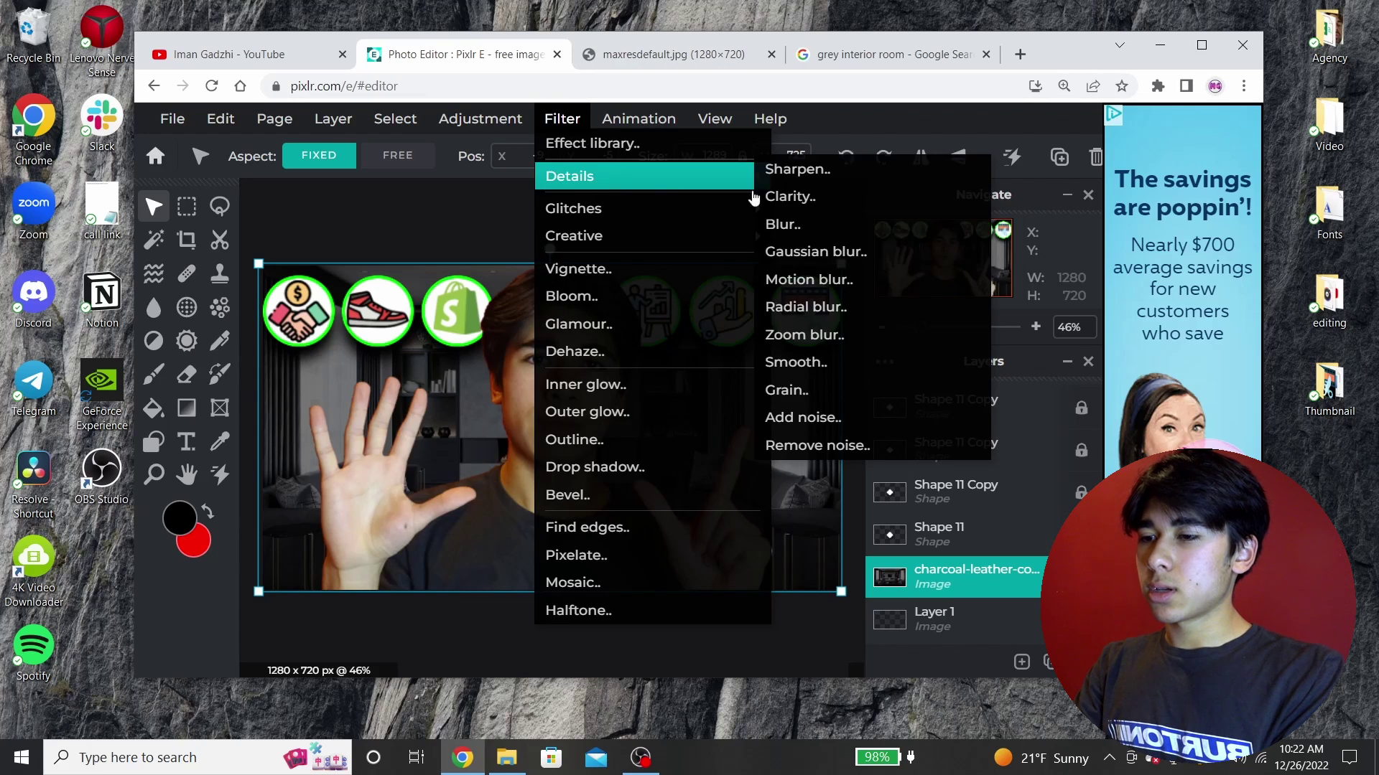
click(543, 109)
mouse_move(582, 177)
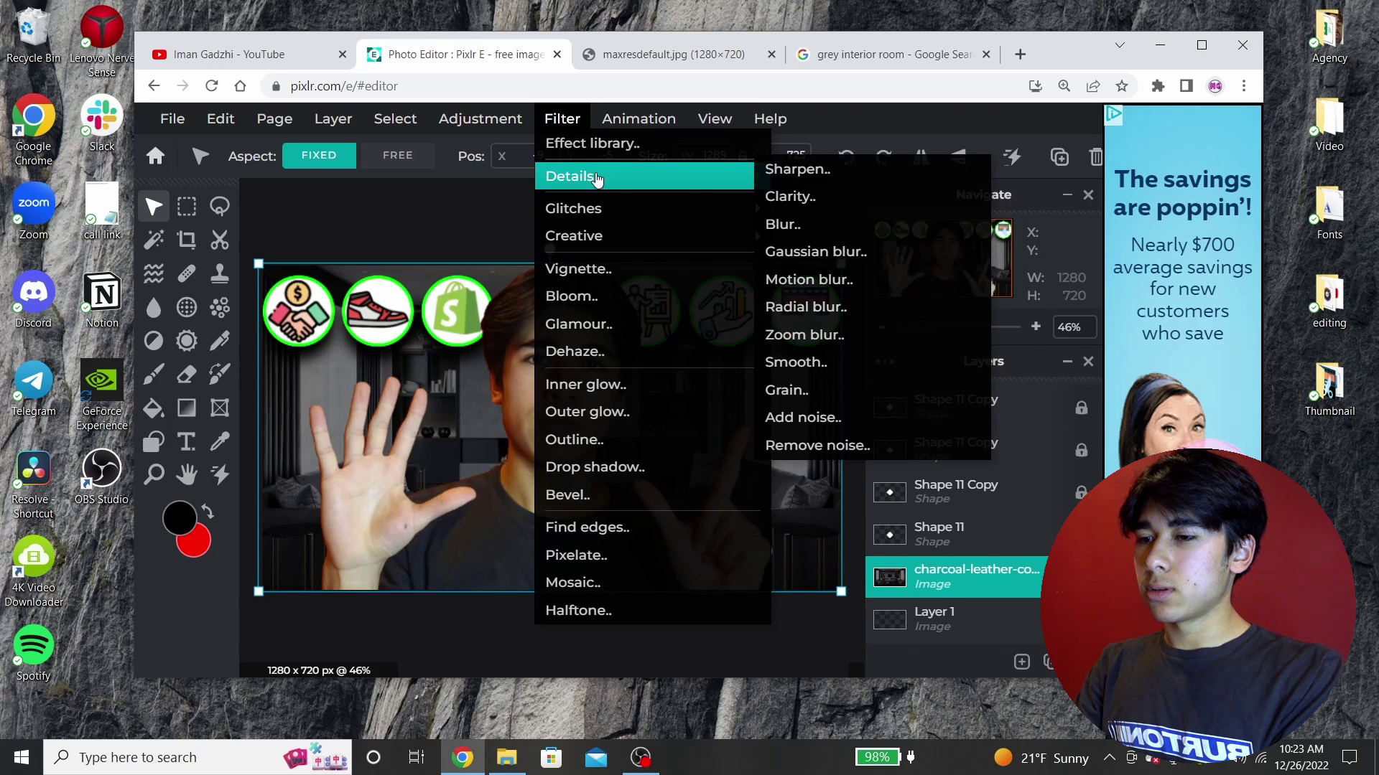
click(819, 265)
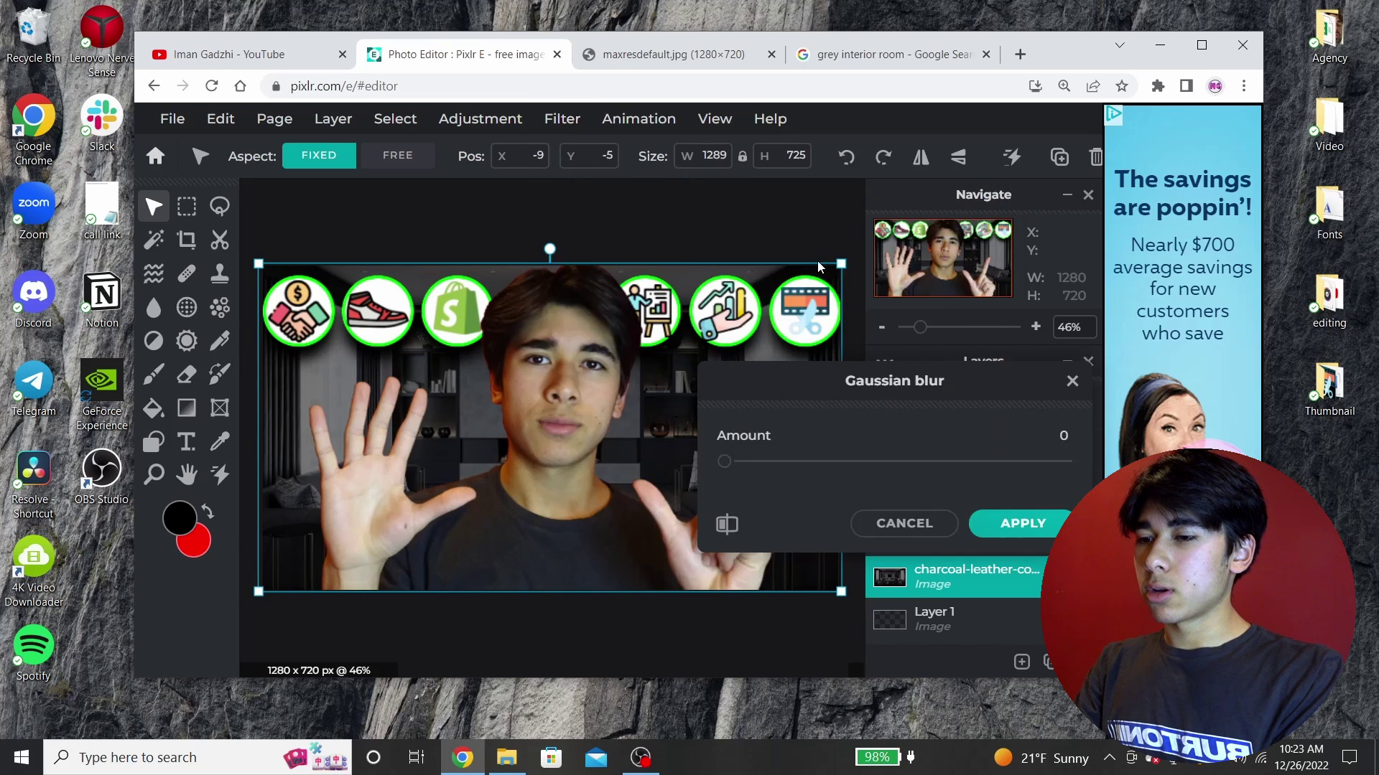
drag(725, 463, 817, 465)
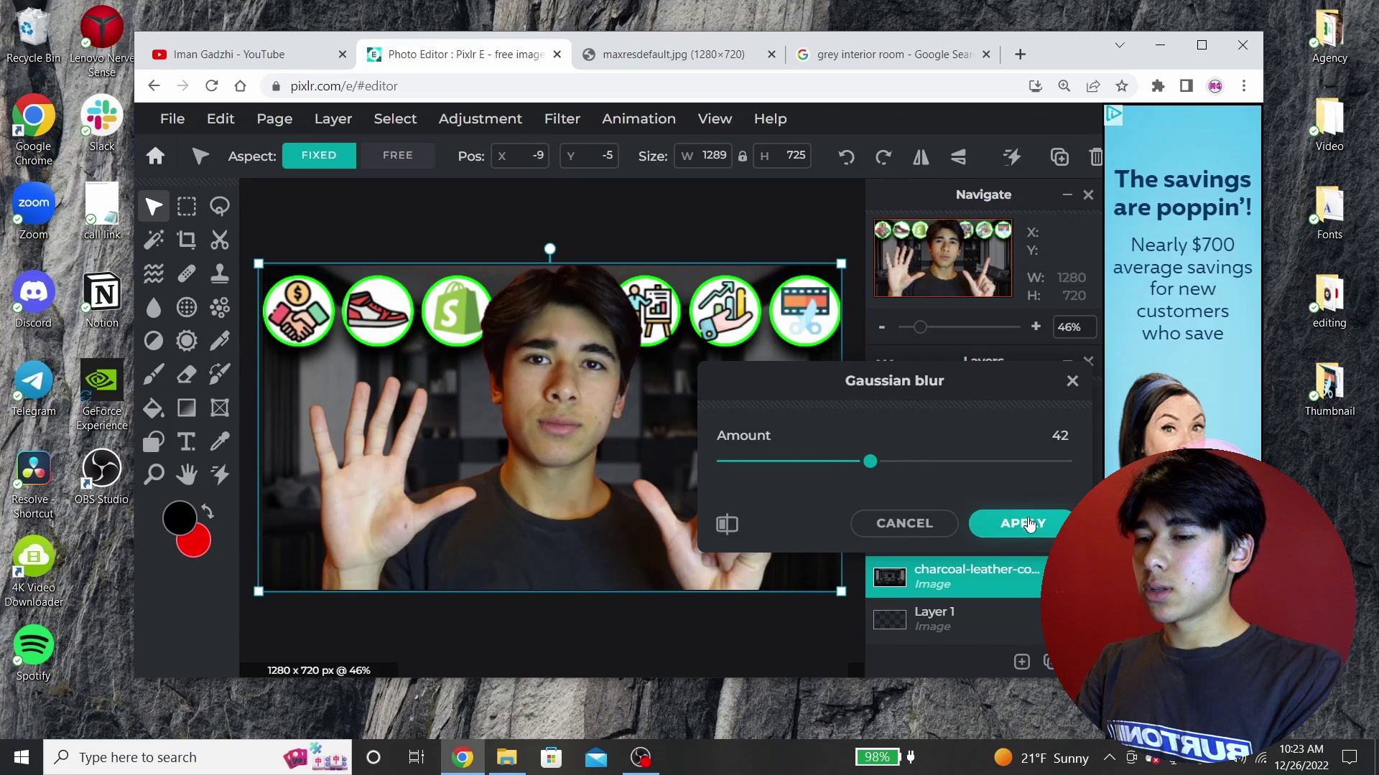
click(1029, 524)
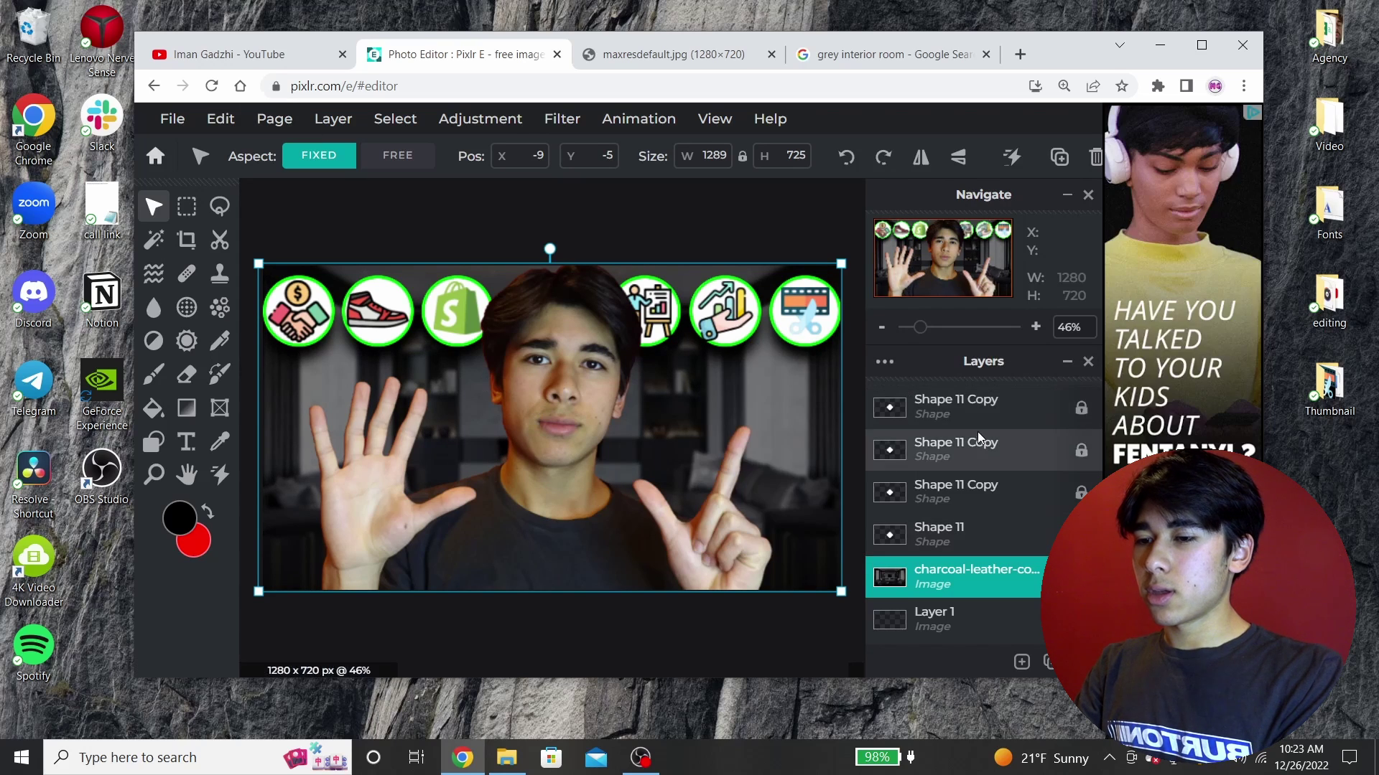
Unlock the Untitled.png cutout layer and set its highlights to 71 and shadows to -26.
scroll(978, 460, down, 5)
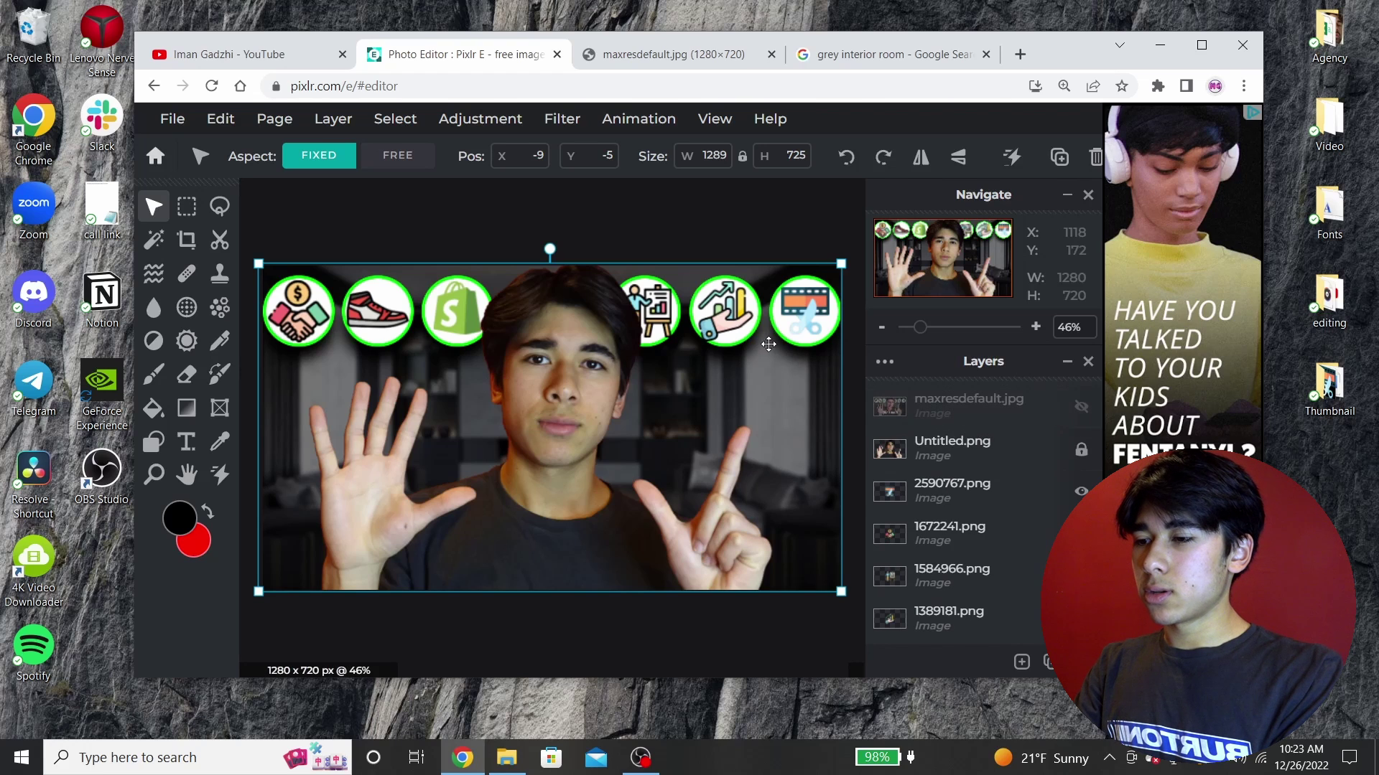
click(1016, 447)
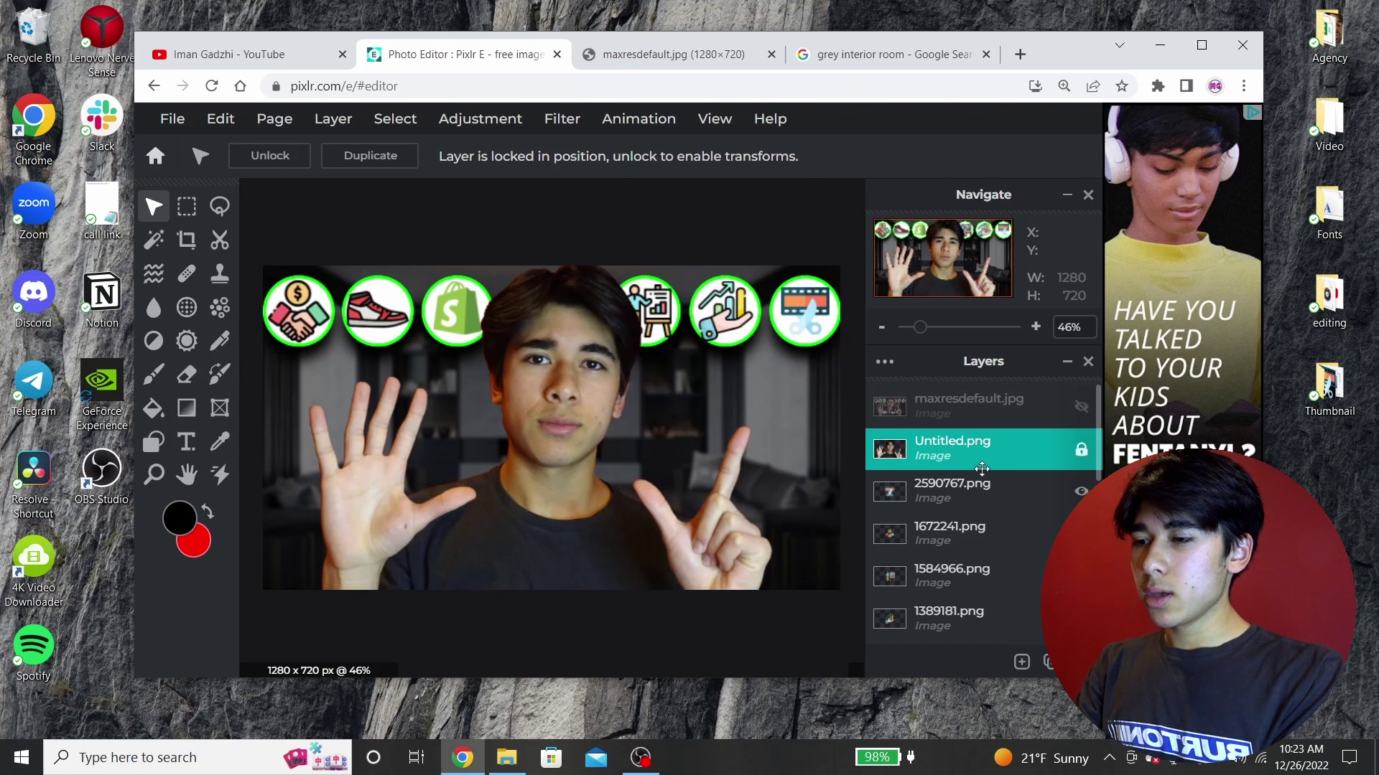
click(1080, 451)
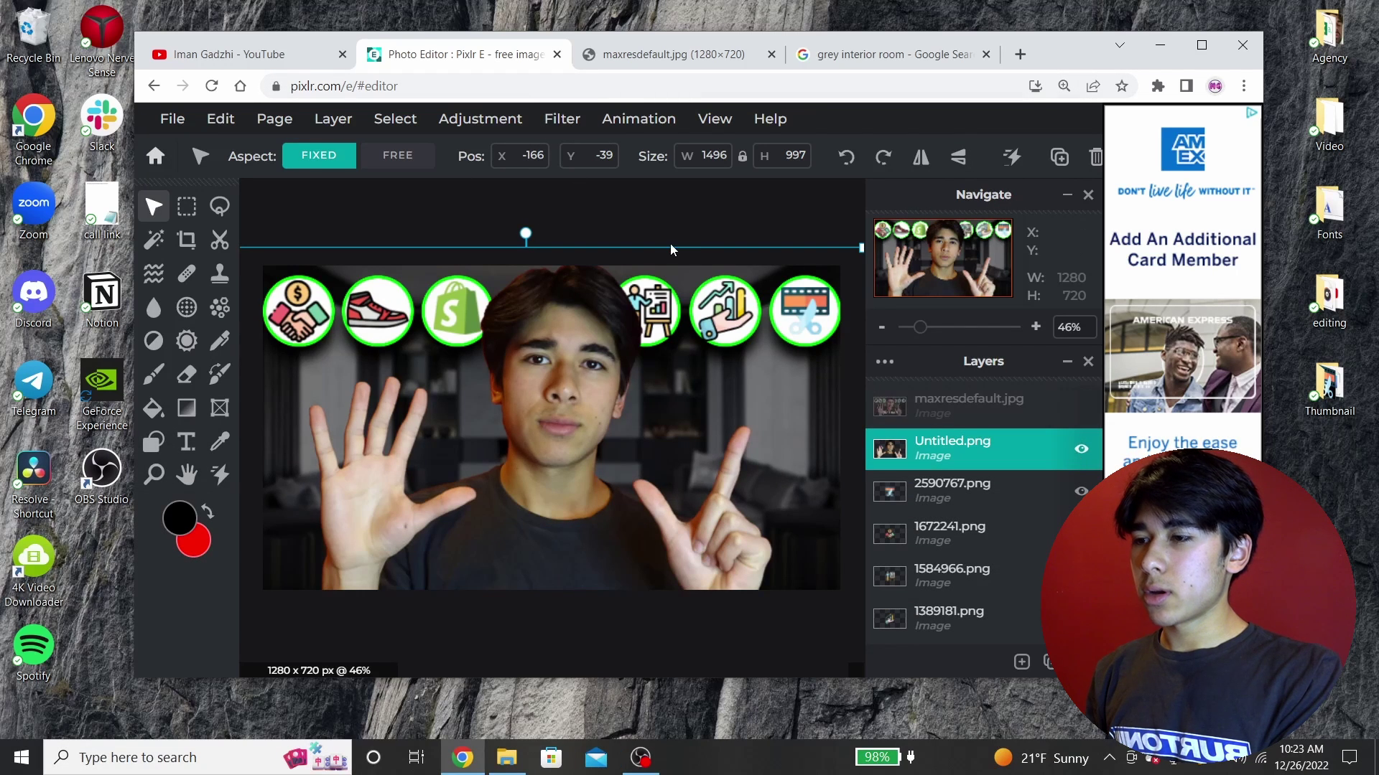
click(508, 123)
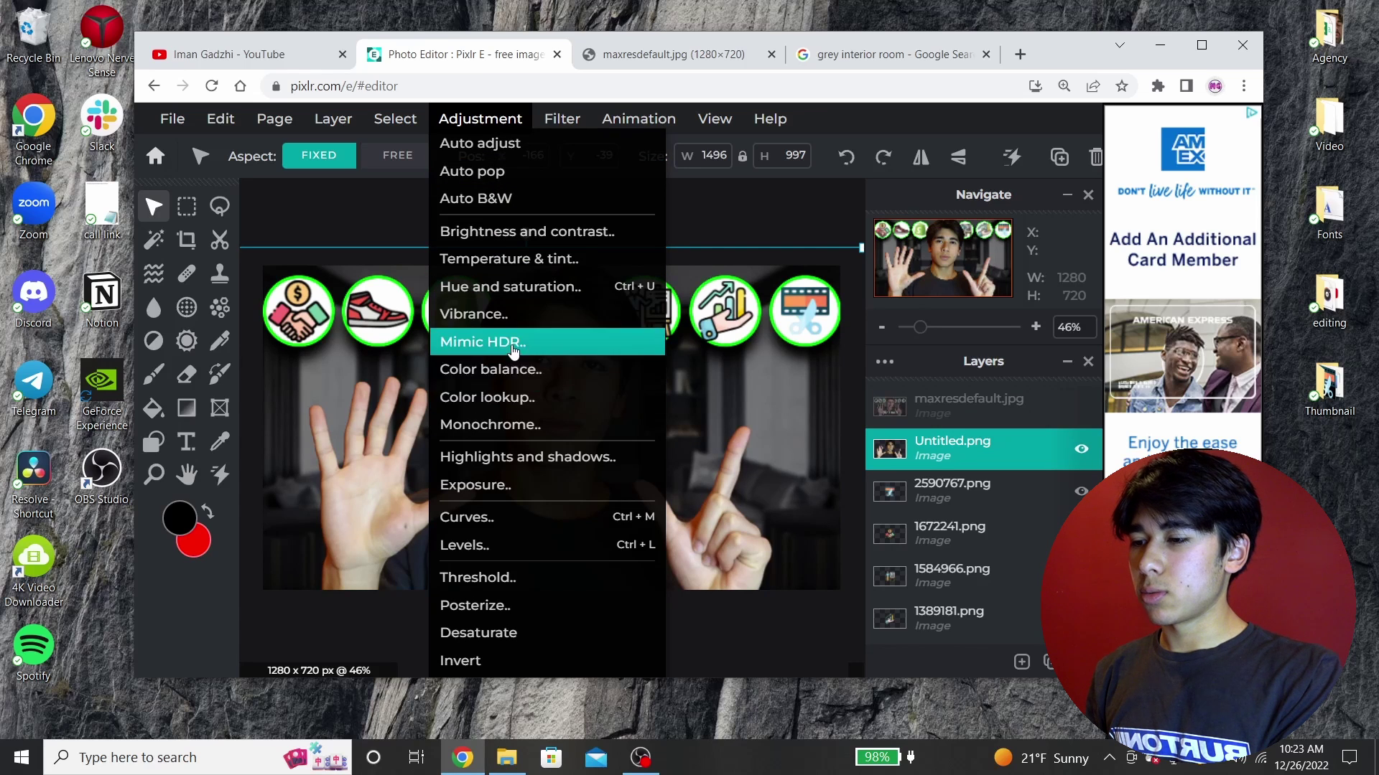
click(514, 468)
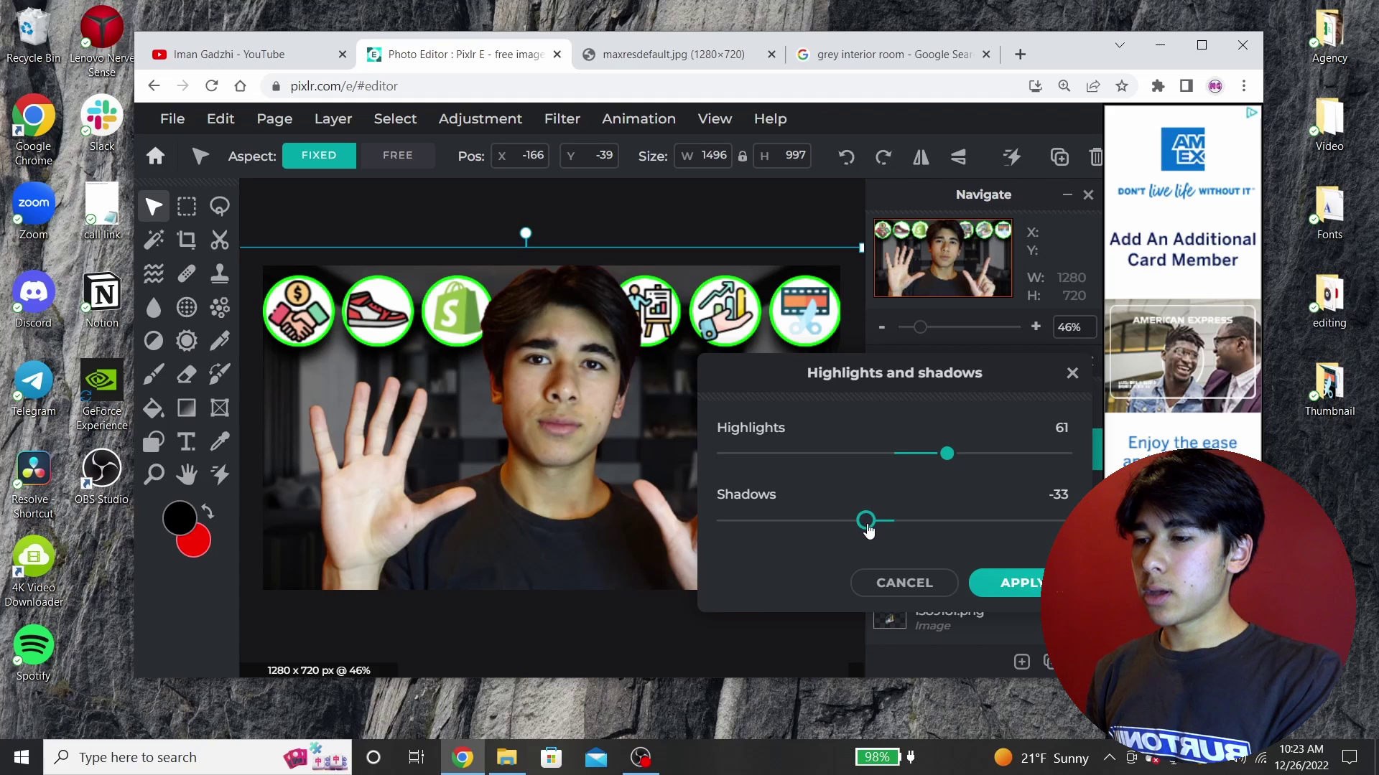
drag(867, 530, 872, 529)
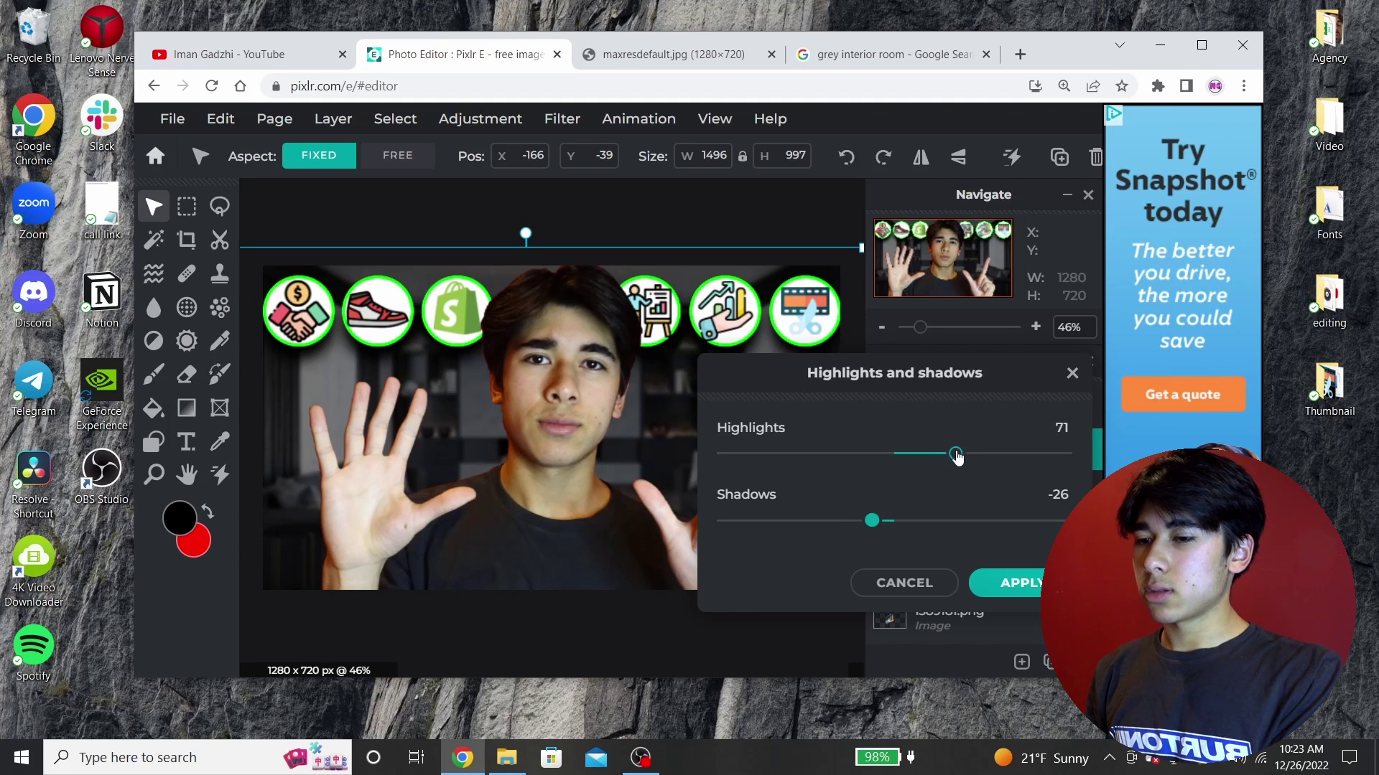
click(1028, 582)
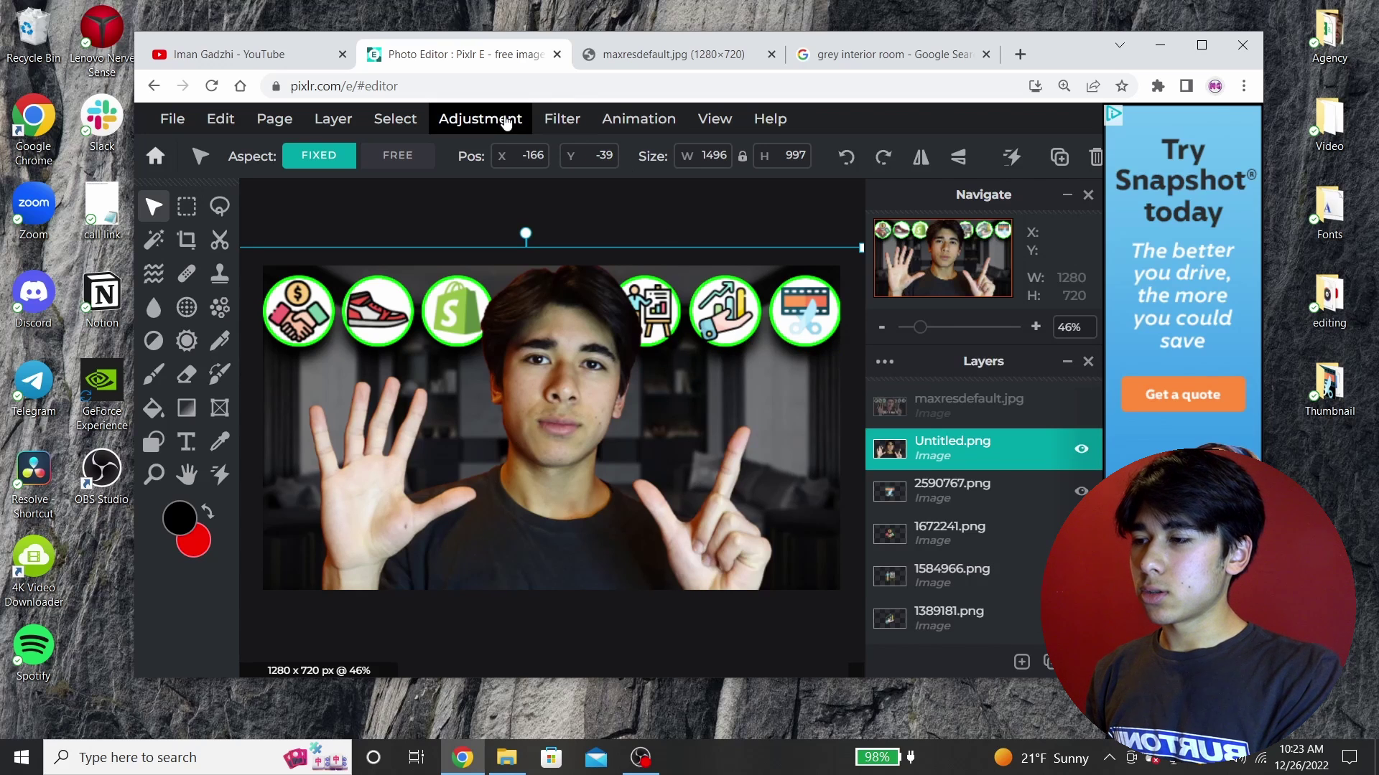
Set the Untitled.png cutout's brightness to 11 and contrast to about 7.
click(562, 118)
click(563, 118)
mouse_move(590, 177)
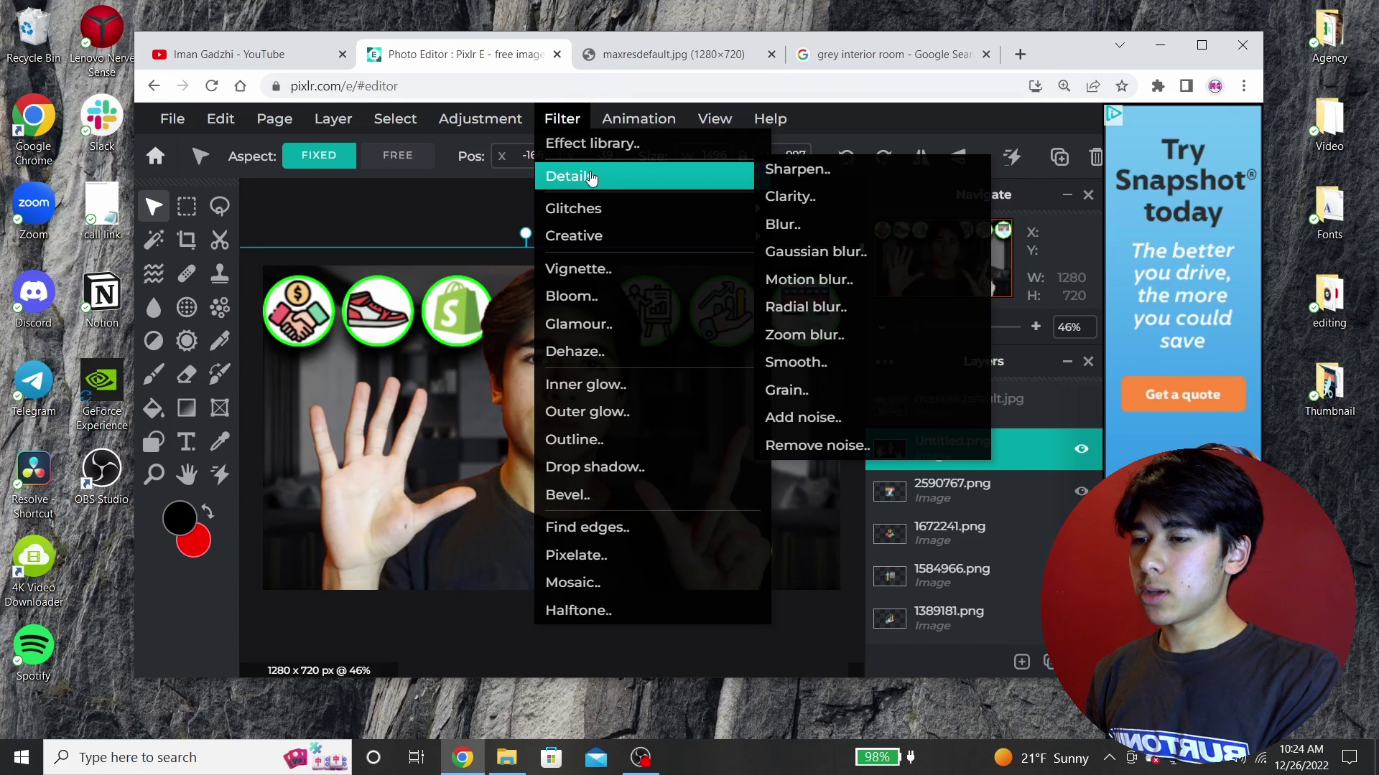
click(480, 118)
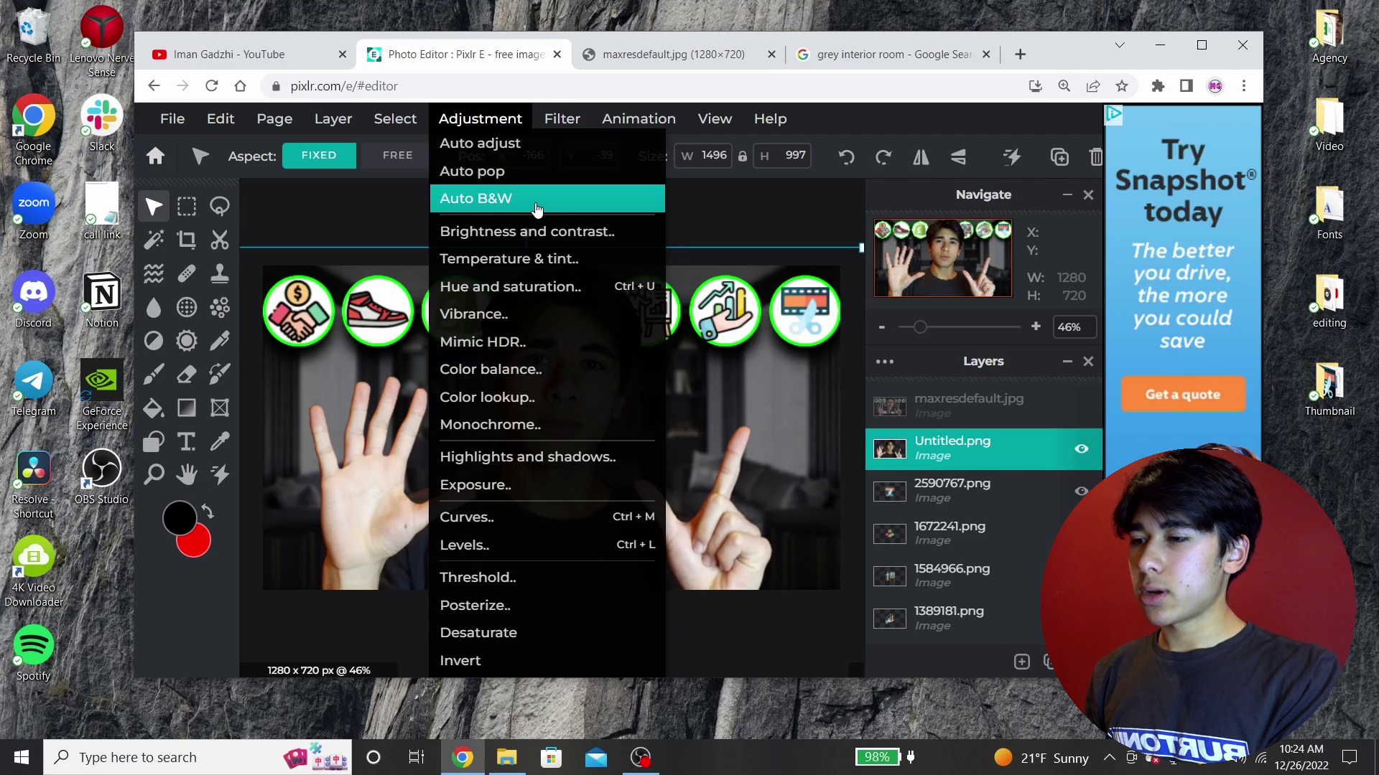
click(520, 233)
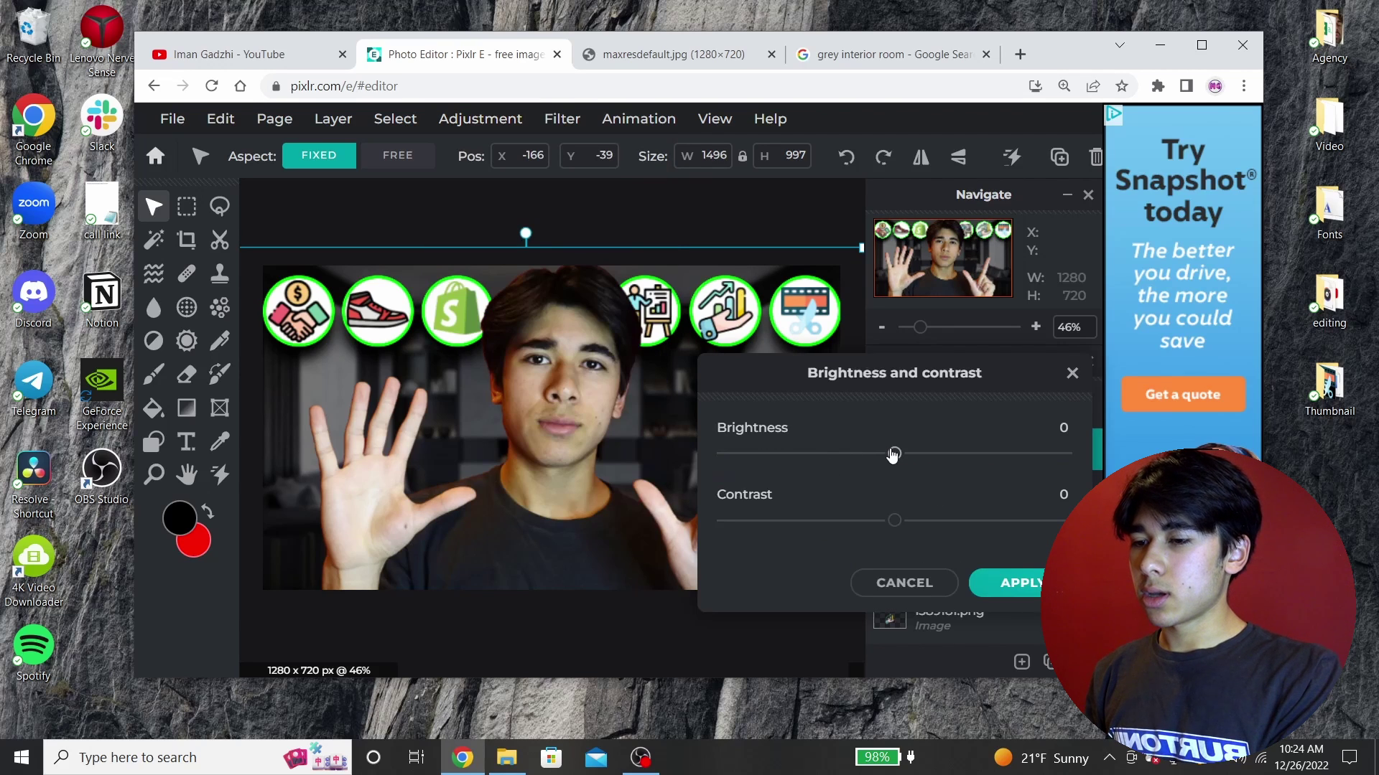
drag(906, 455, 930, 455)
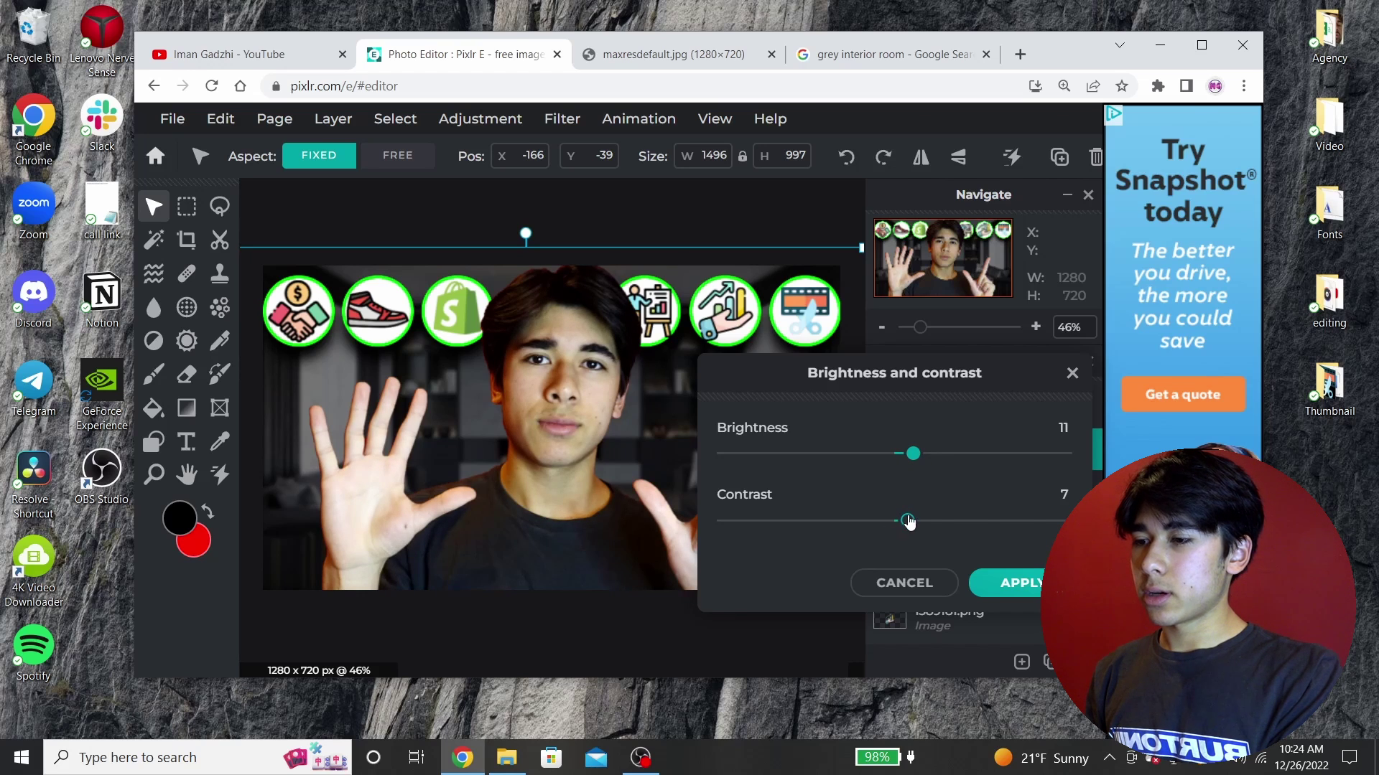
click(1016, 583)
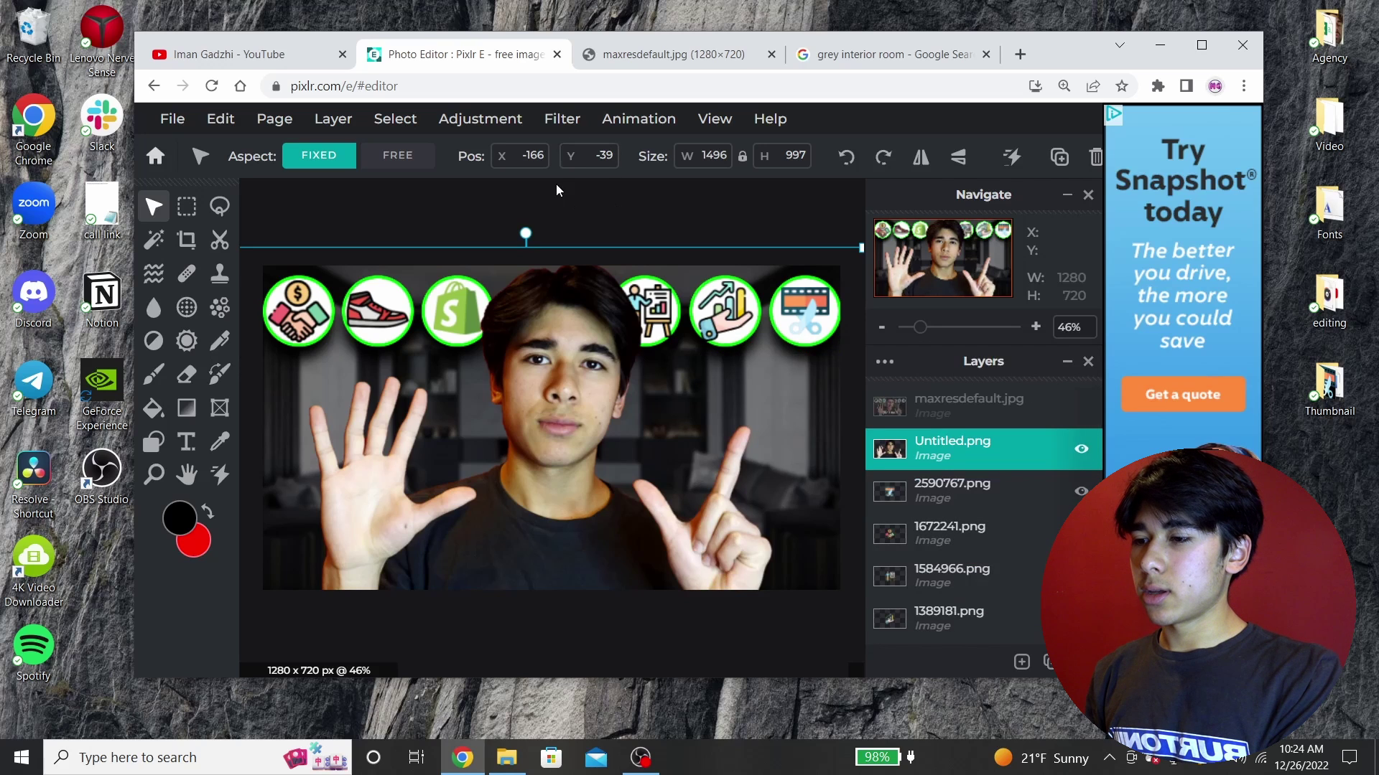
Raise the saturation of the Untitled.png cutout to 8, leaving hue and lightness at 0.
click(480, 118)
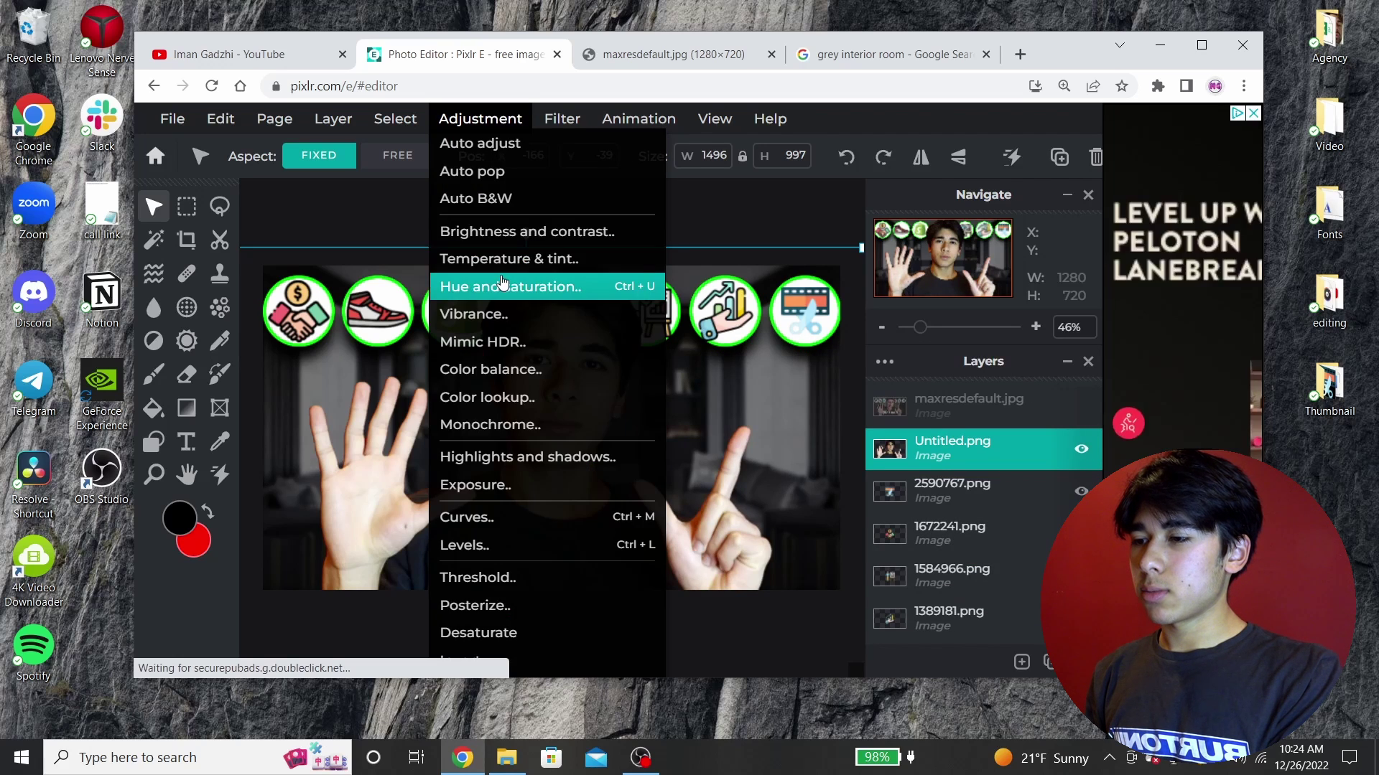
click(546, 286)
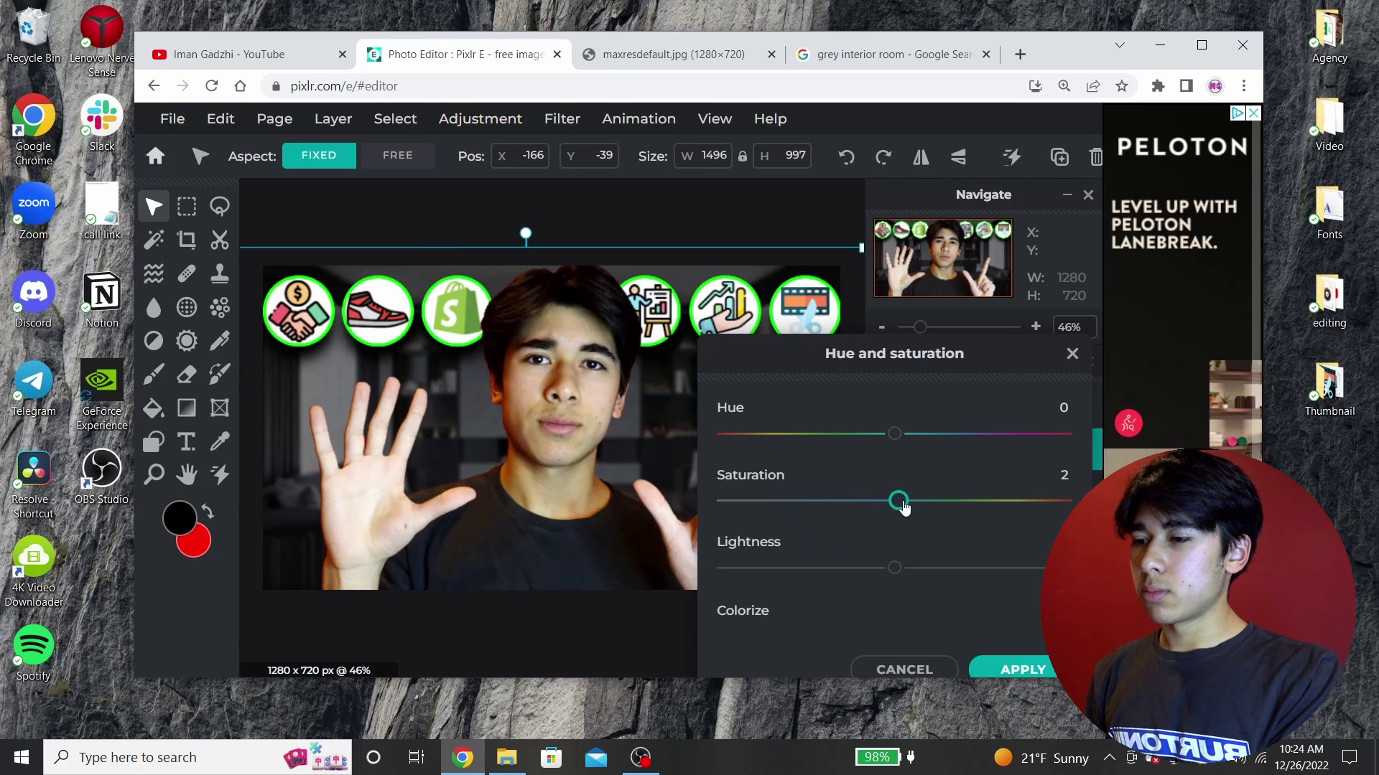
drag(924, 504, 911, 501)
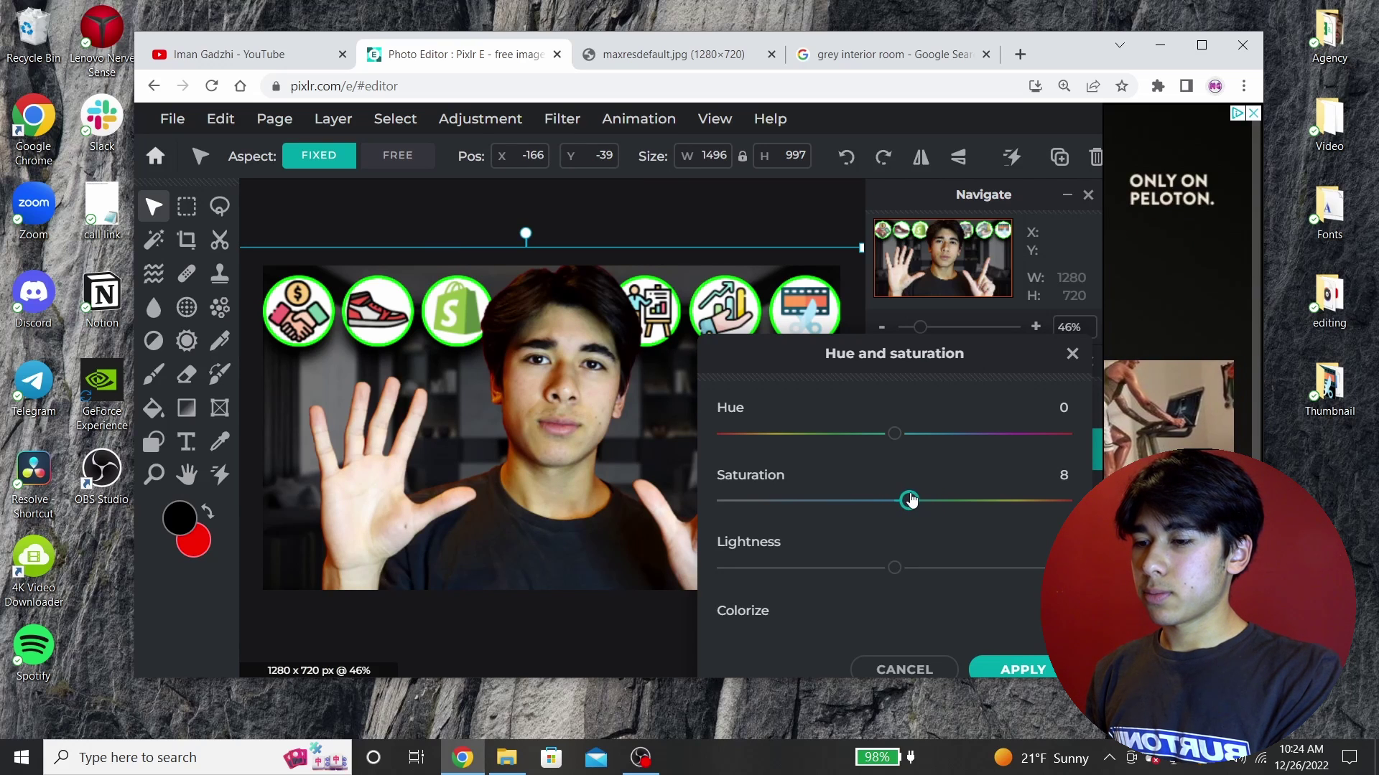
click(1008, 666)
click(828, 571)
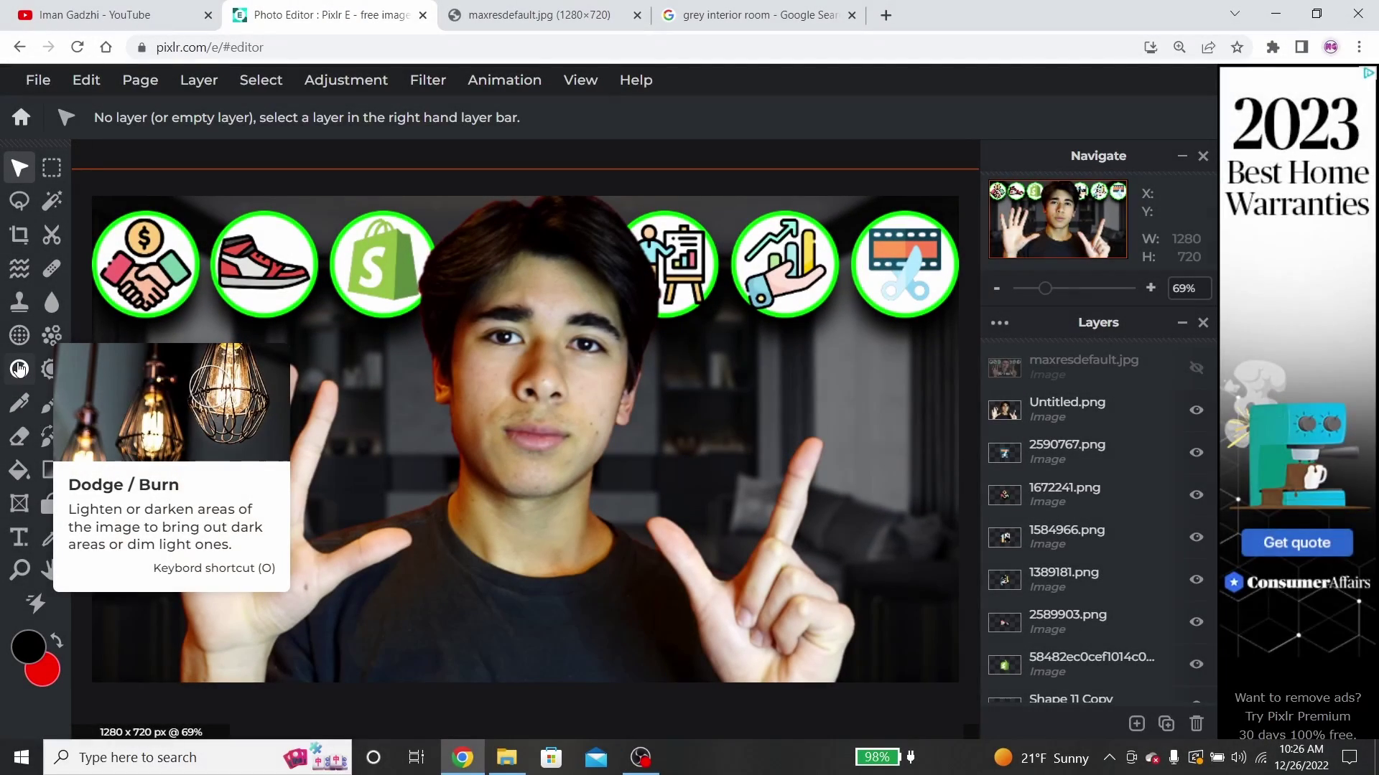
Ready the Dodge / Burn tool on the face of the Untitled.png cutout, lightening midtones with brush 15 and strength 10.
click(18, 368)
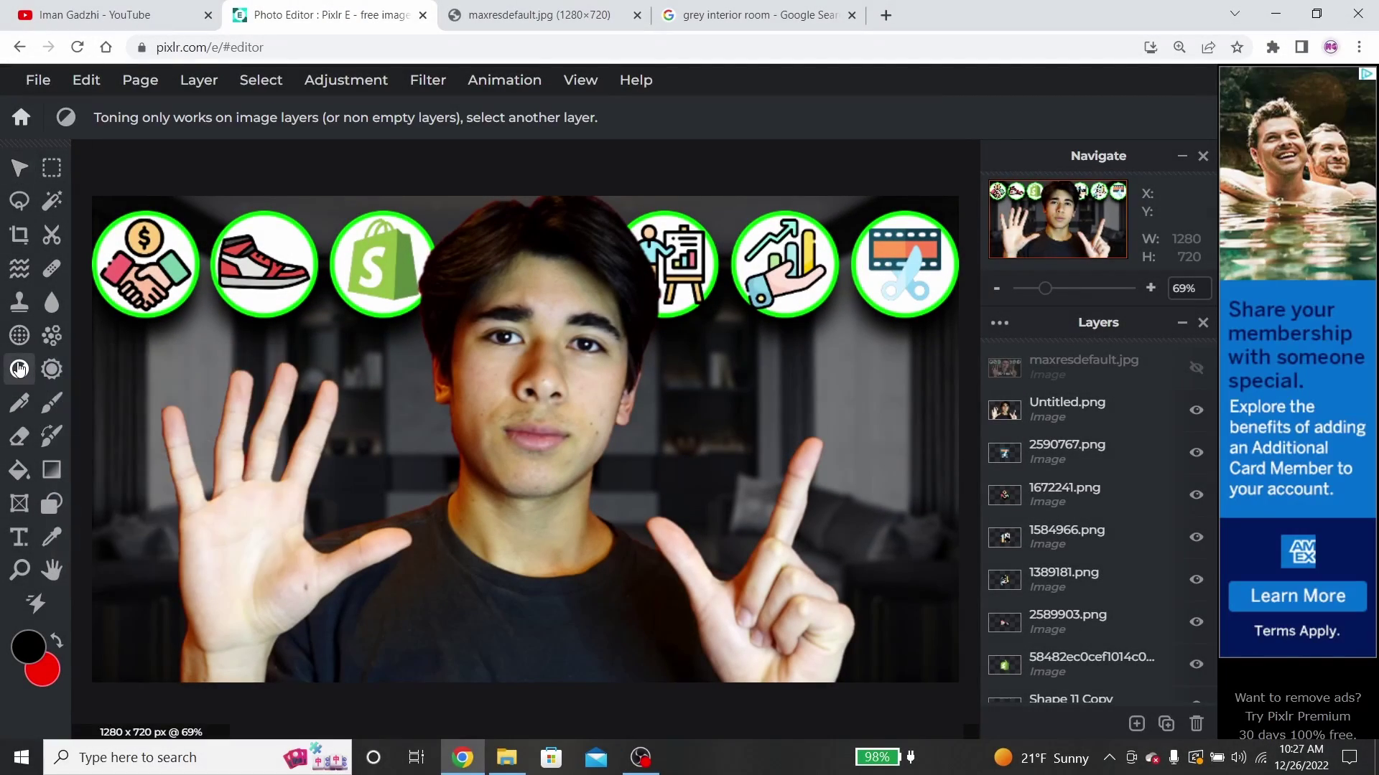
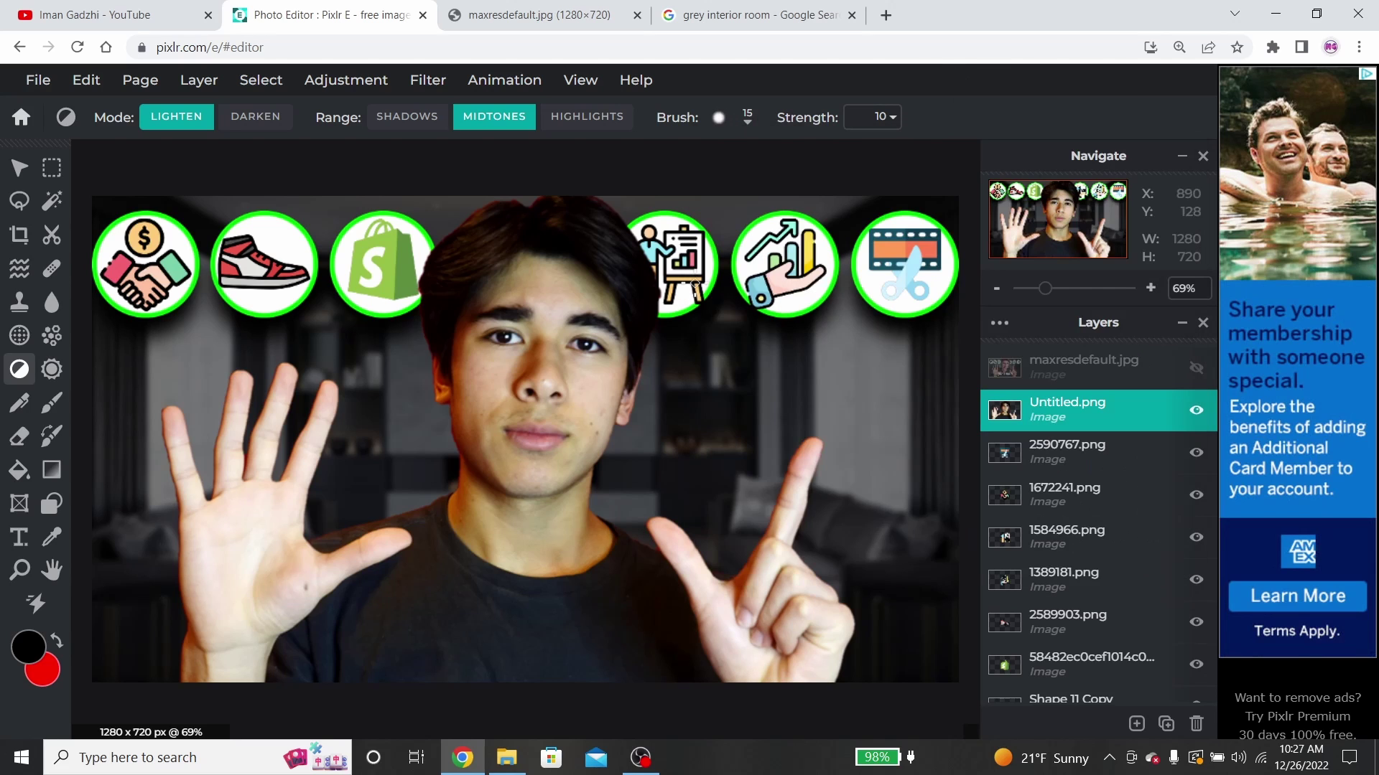
scroll(507, 335, up, 6)
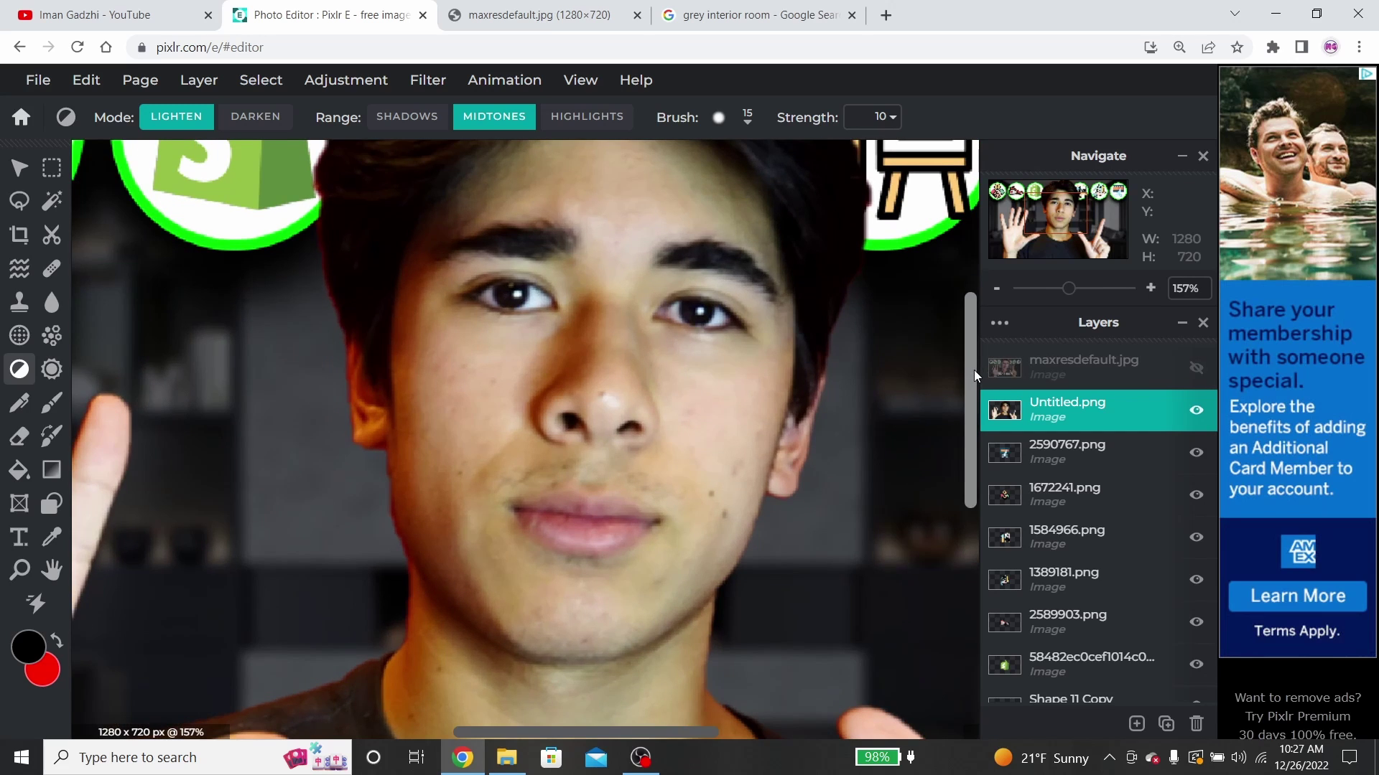
drag(974, 369, 976, 345)
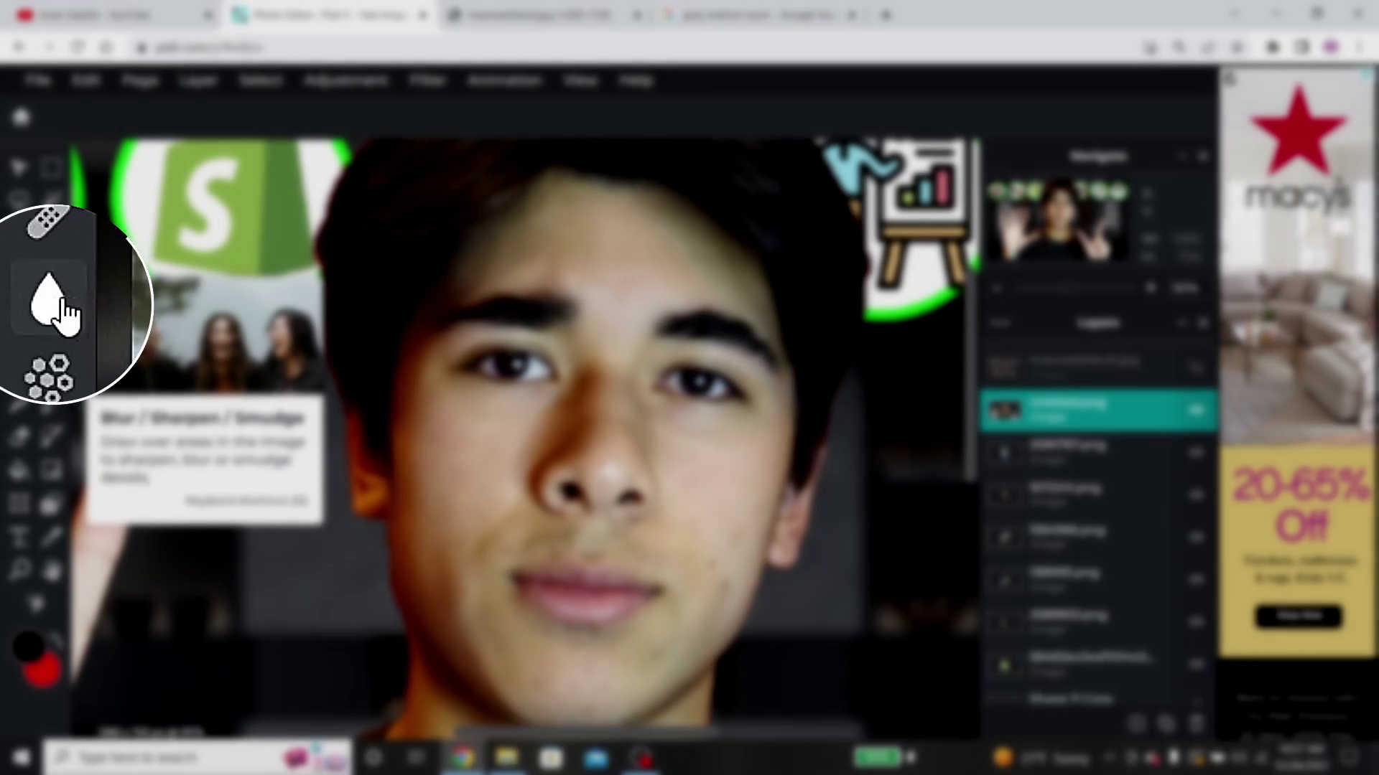
Sharpen the subject's eyes on the Untitled.png cutout, using brush size 13 and strength 10.
click(51, 302)
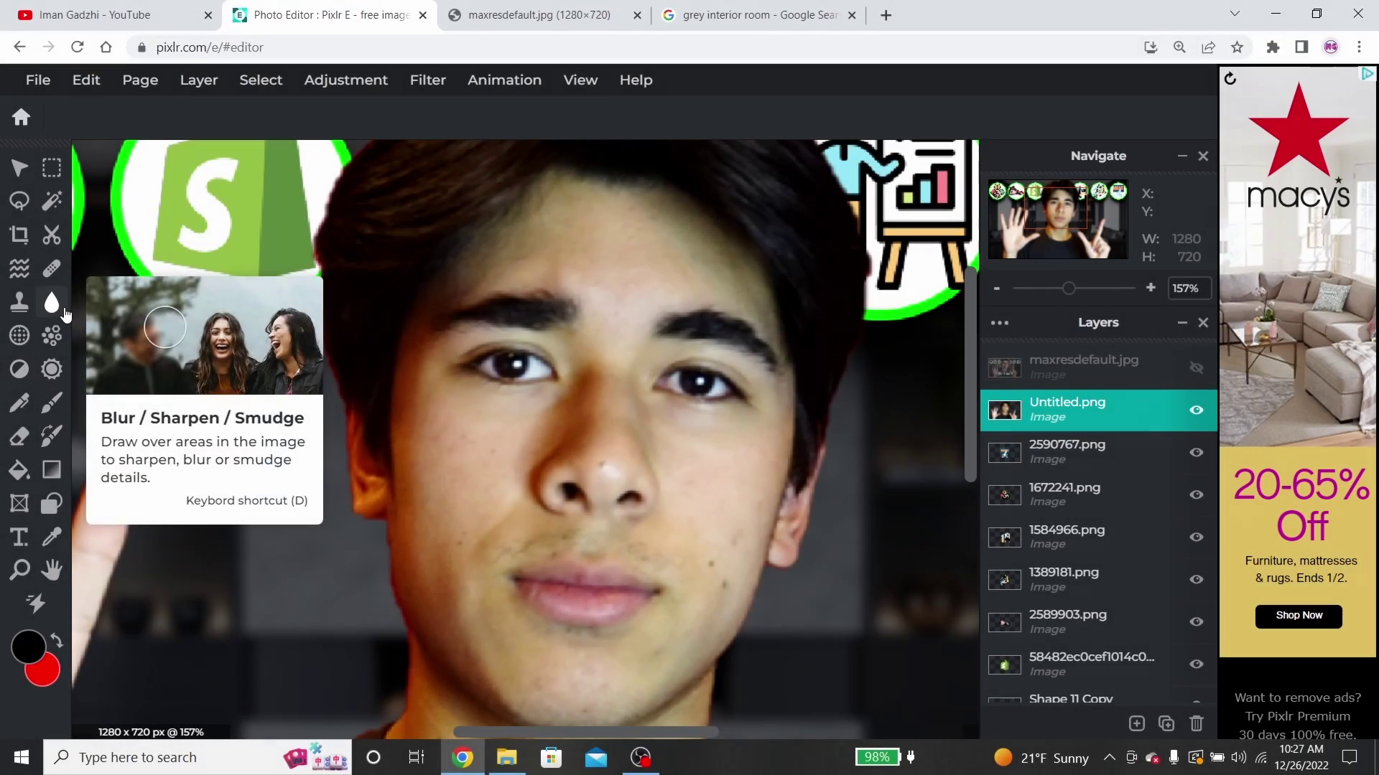
click(1077, 417)
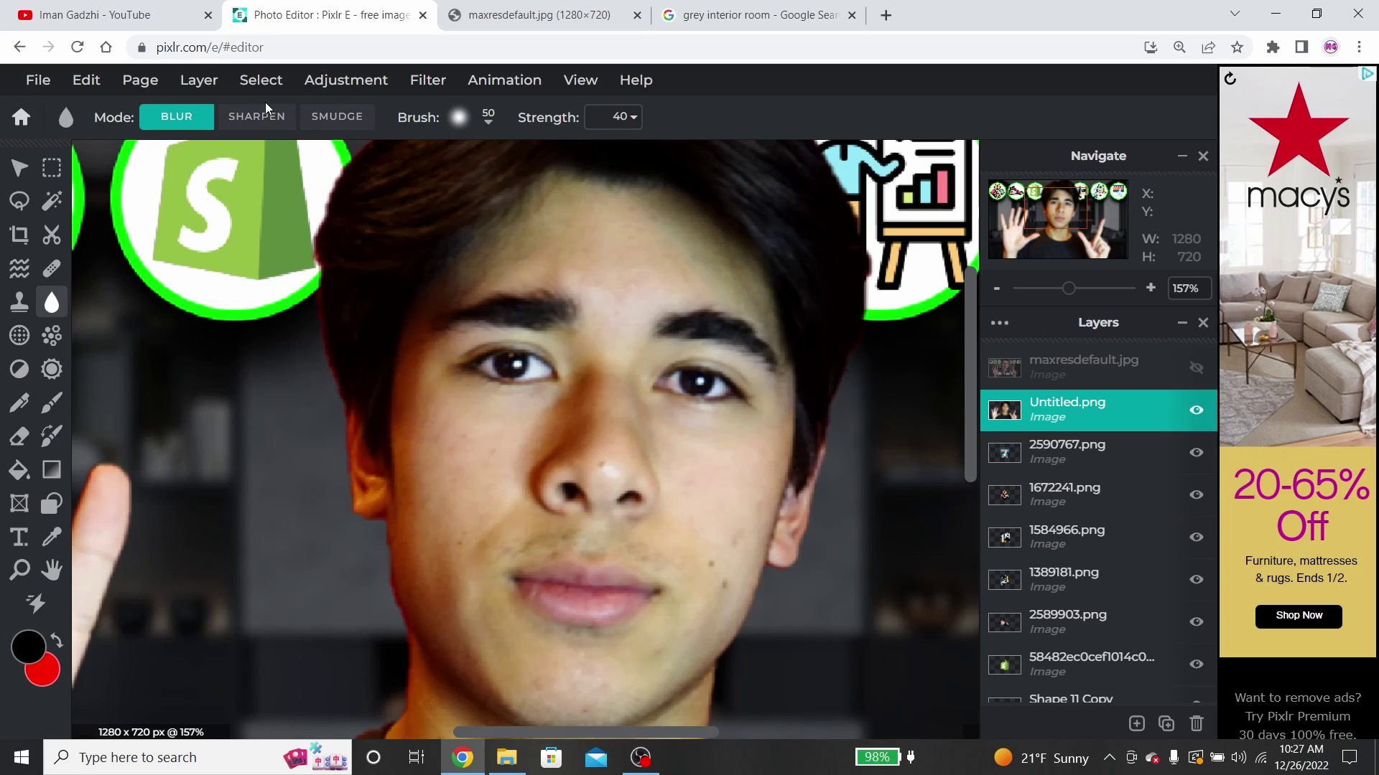
click(245, 120)
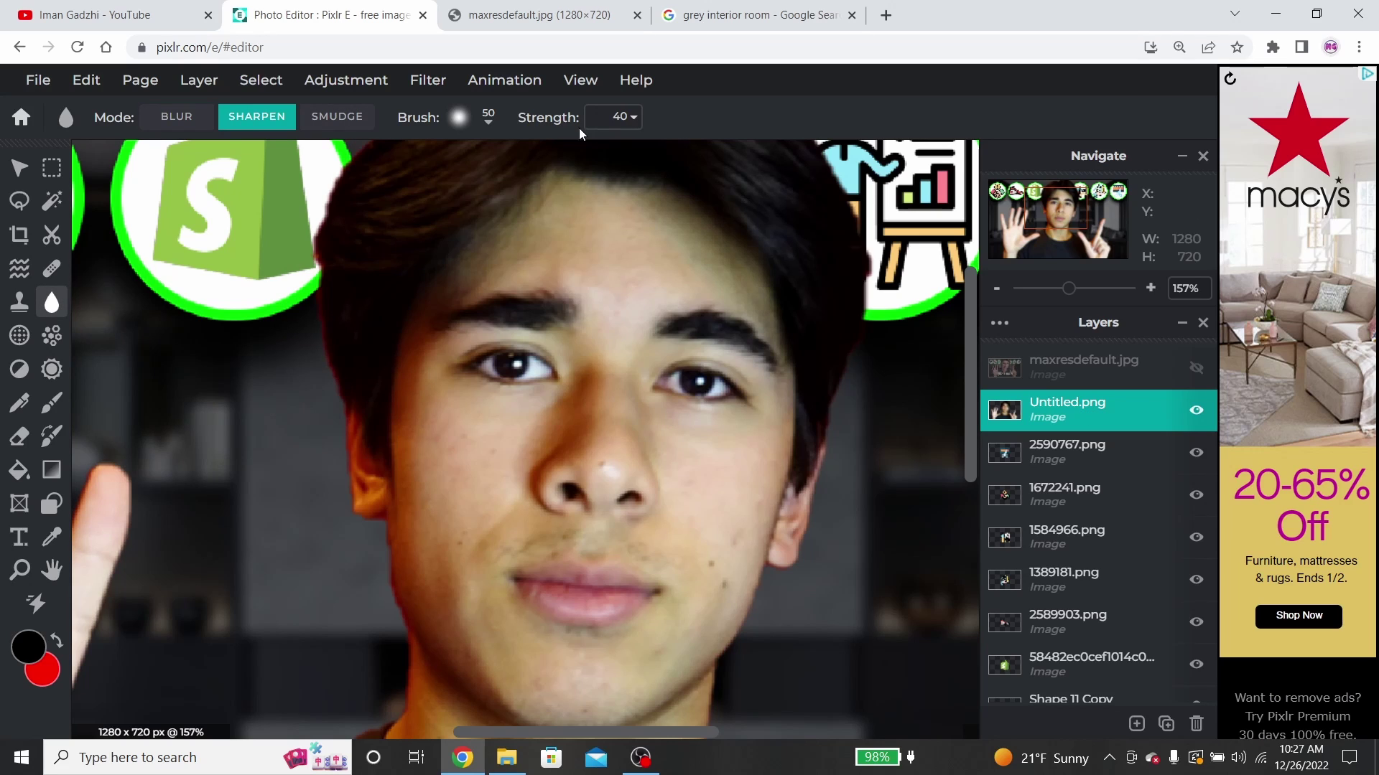
click(617, 117)
mouse_move(523, 163)
mouse_down()
mouse_move(471, 152)
mouse_move(502, 188)
mouse_move(479, 188)
mouse_up()
click(485, 122)
click(392, 330)
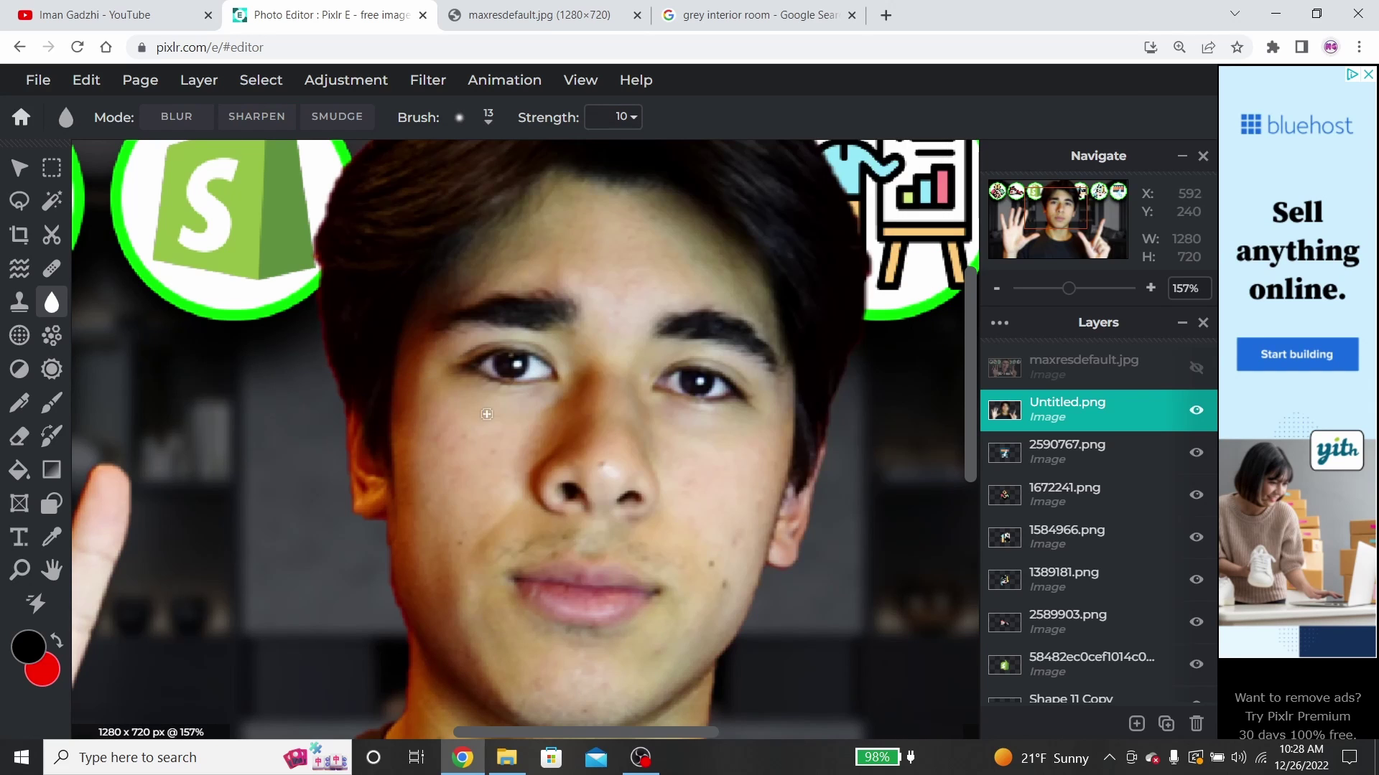
scroll(508, 362, up, 1)
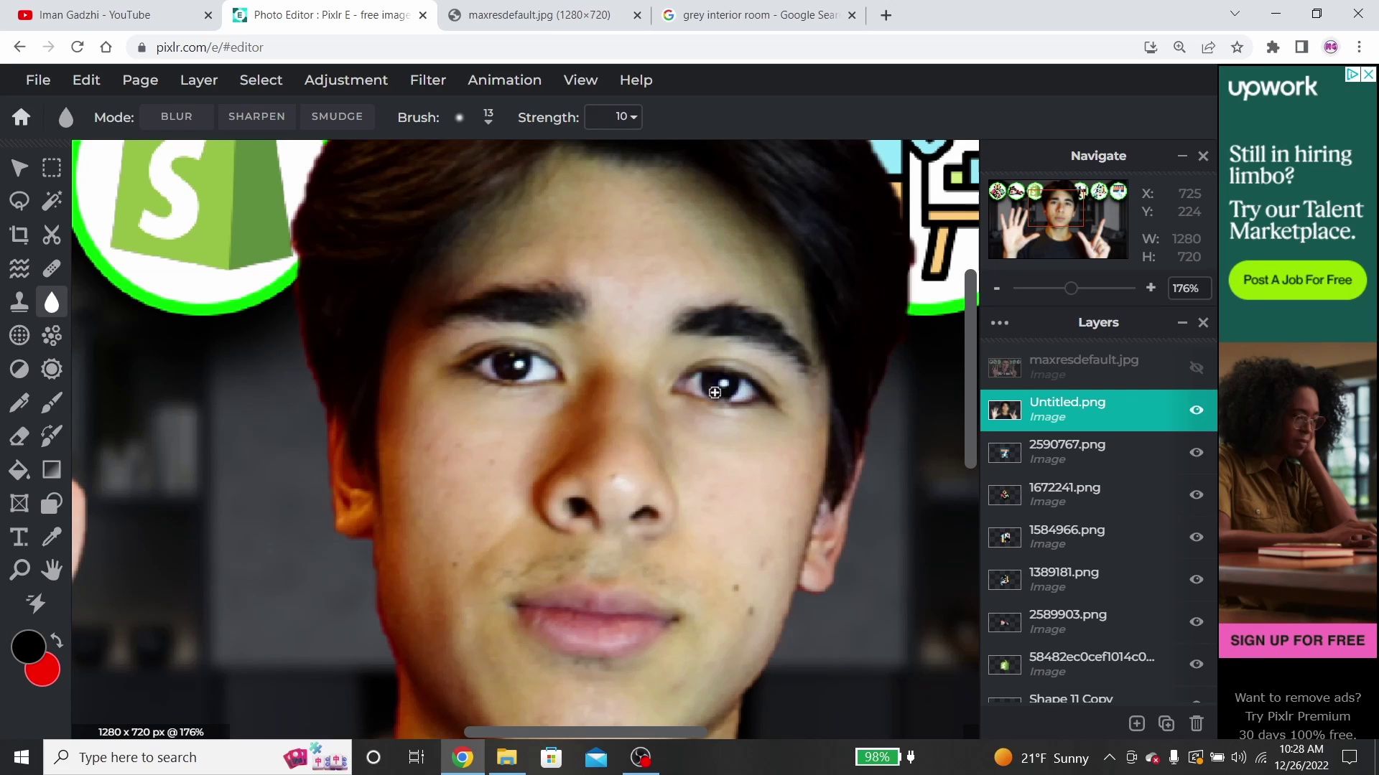
scroll(714, 393, down, 5)
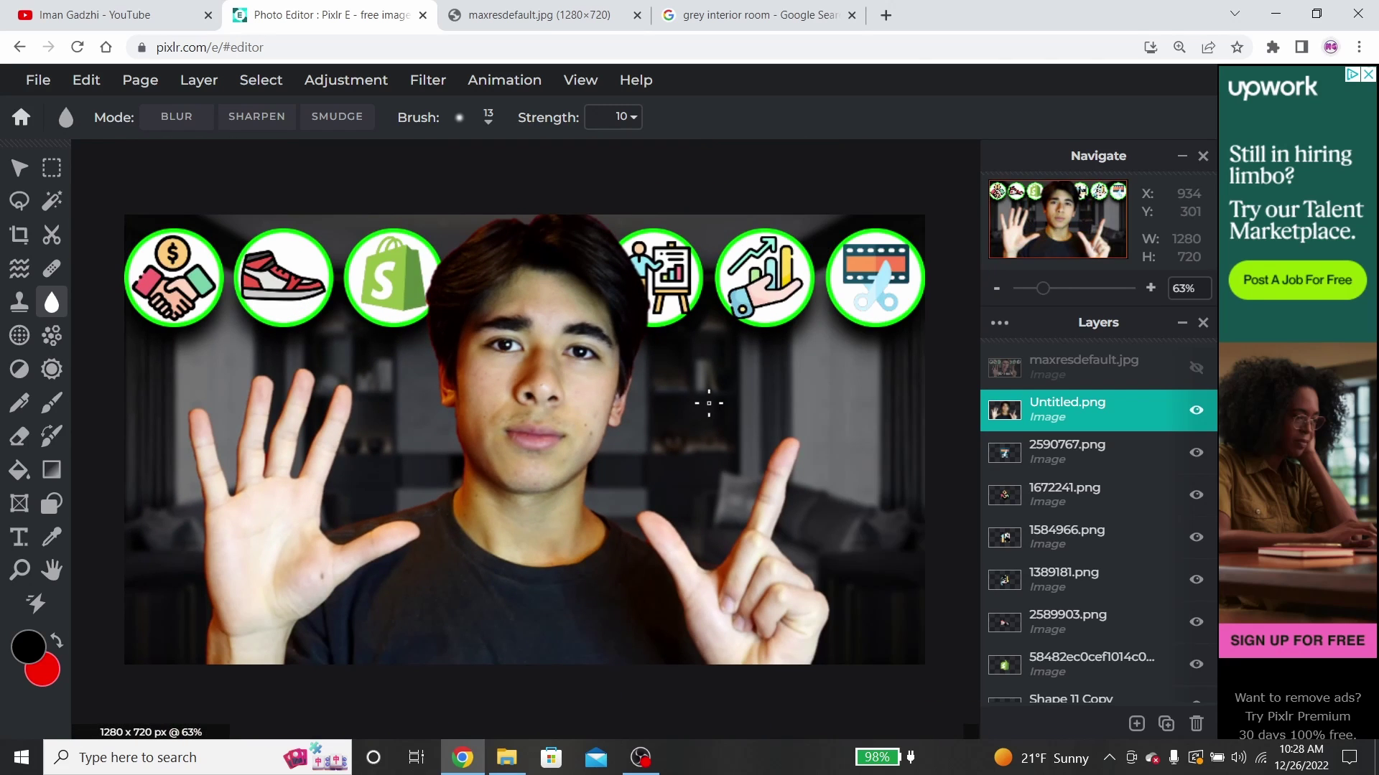
scroll(709, 403, down, 1)
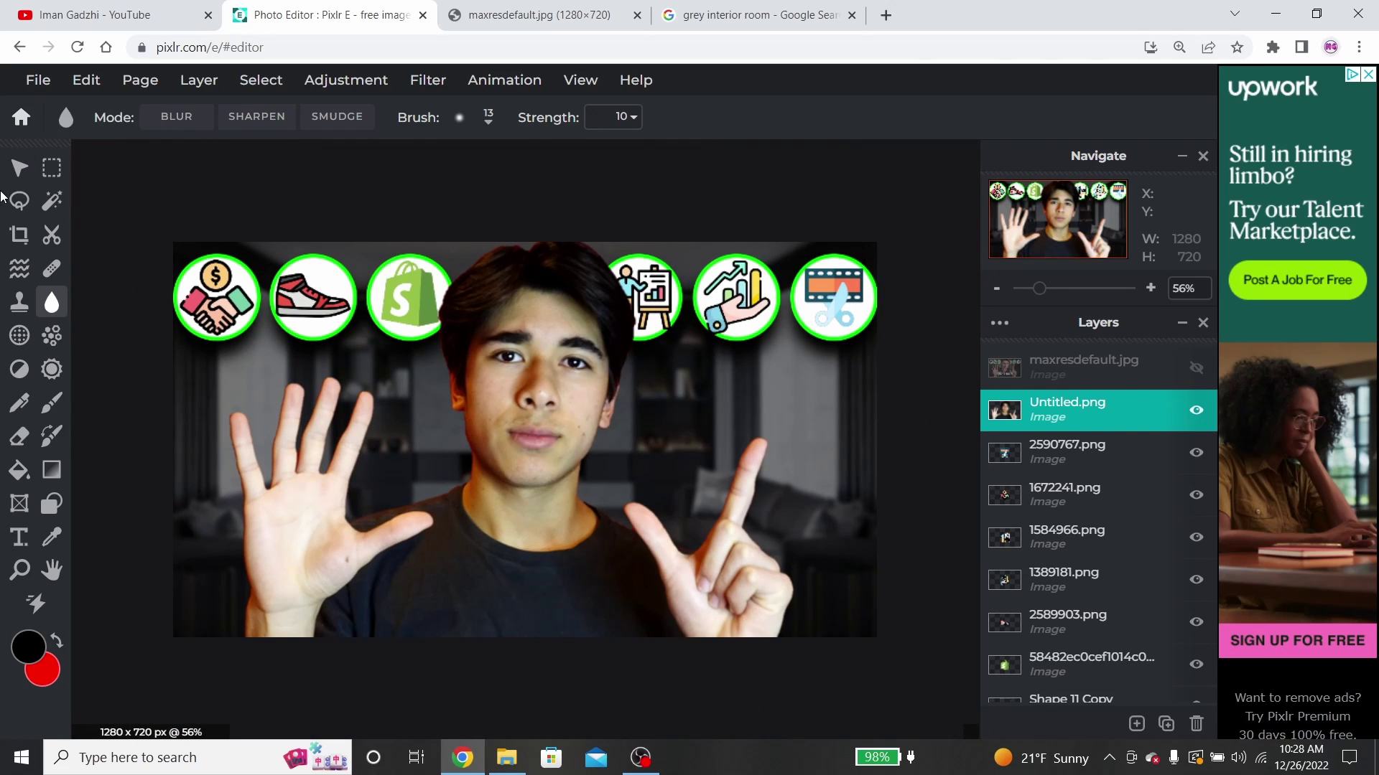
Lock the Untitled.png cutout layer and hide the maxresdefault.jpg reference layer.
click(18, 169)
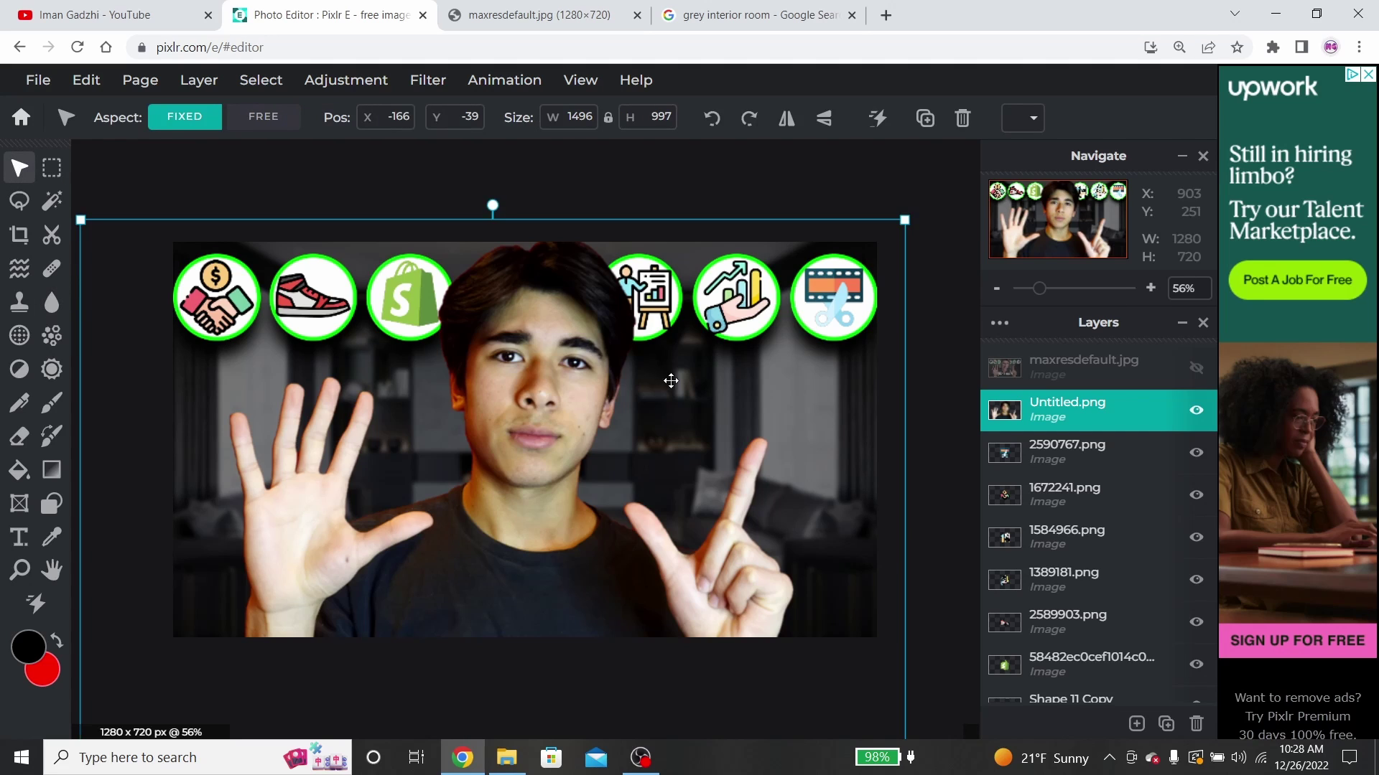
click(1110, 410)
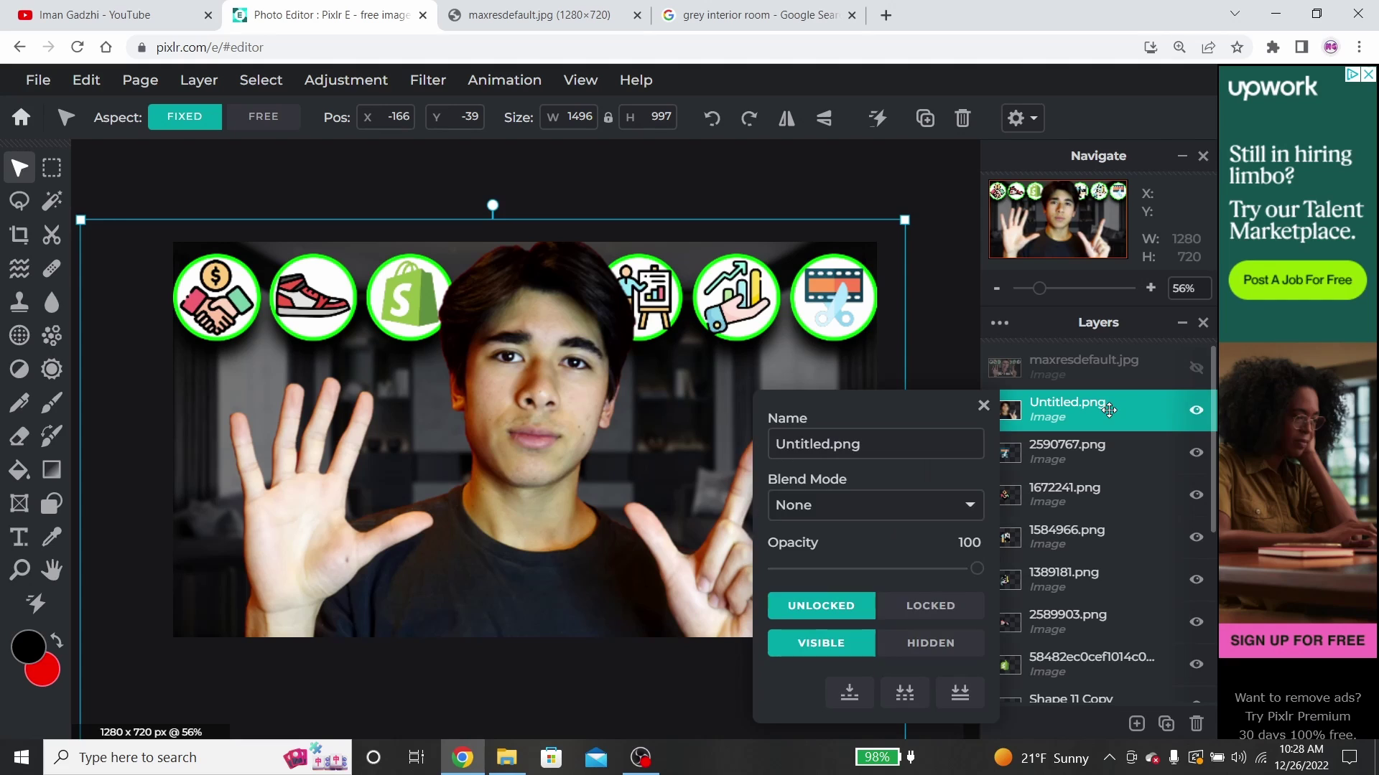
click(926, 611)
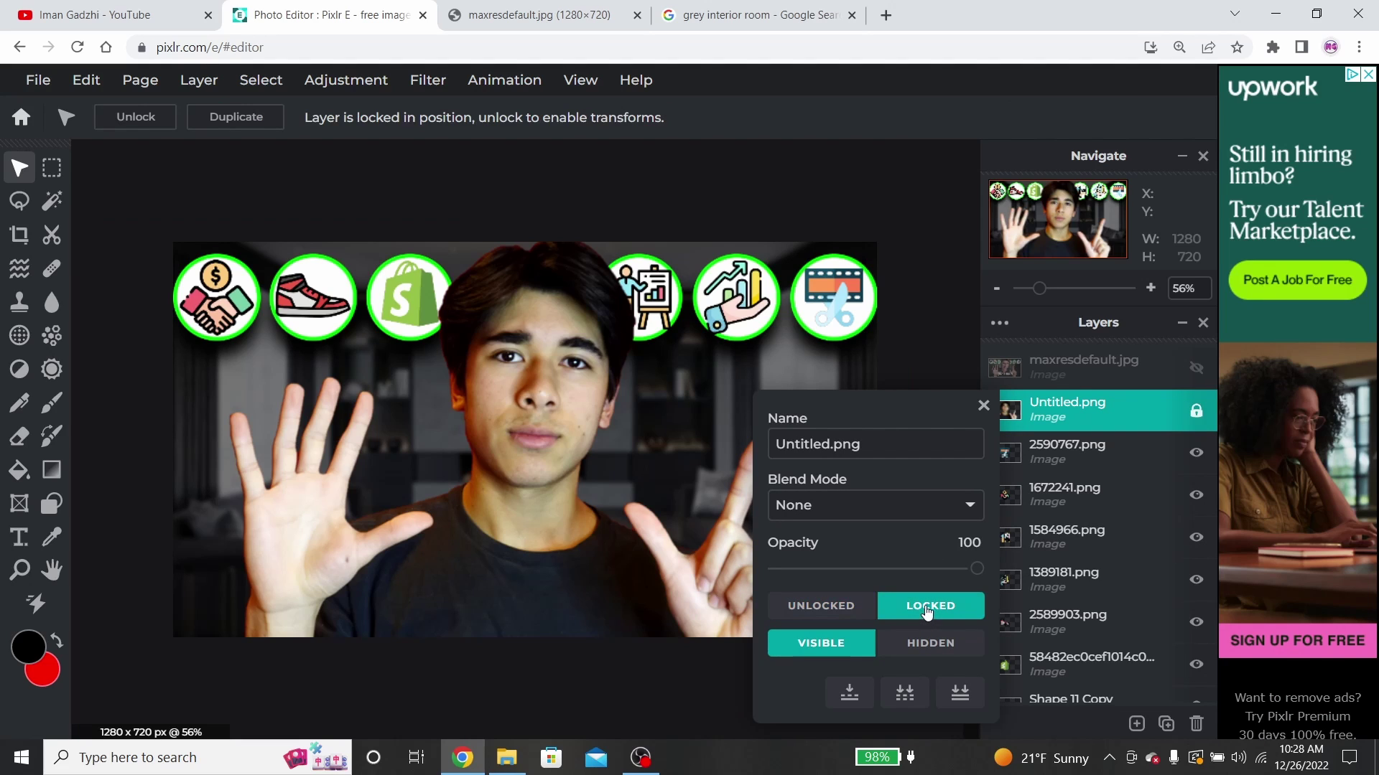
click(983, 407)
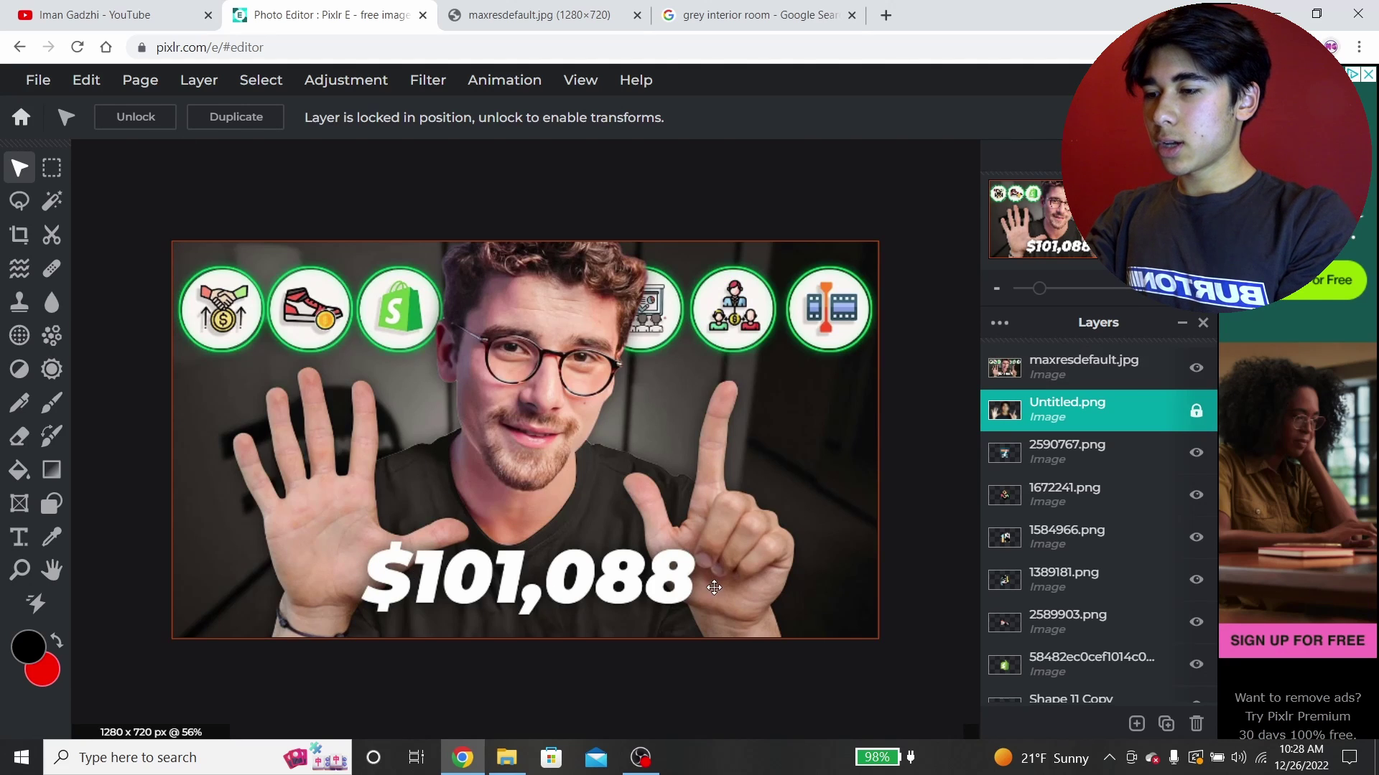
click(1196, 370)
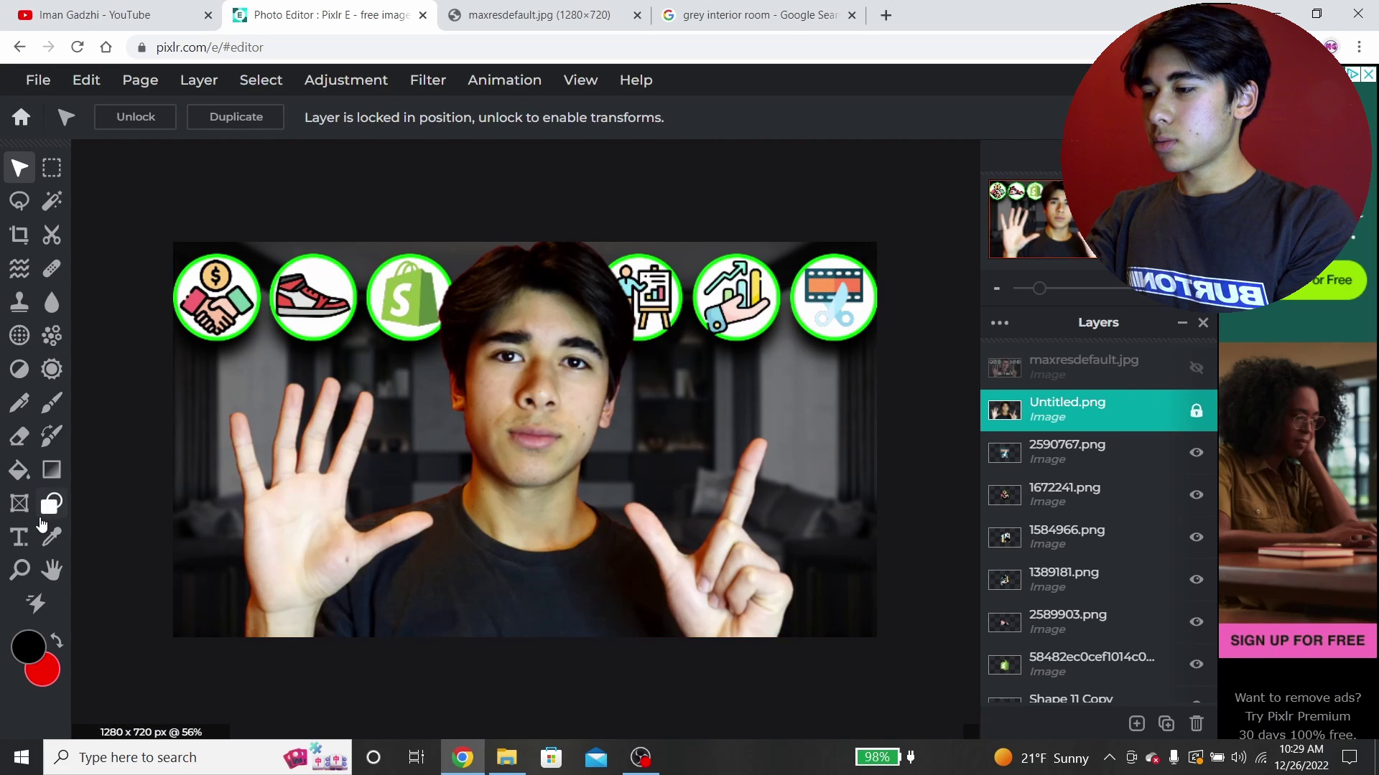
Add a new text layer to the thumbnail and set its font to Montserrat-black.
click(21, 537)
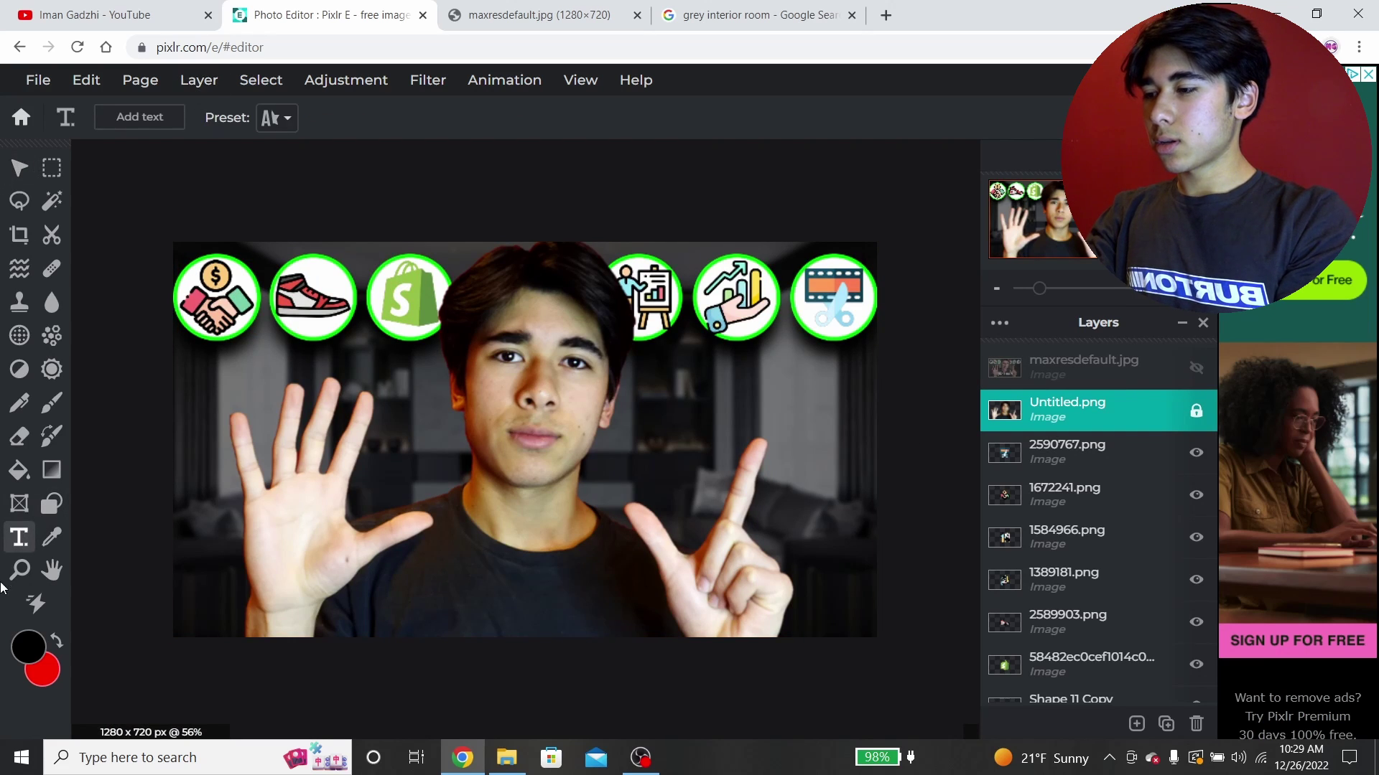
click(549, 562)
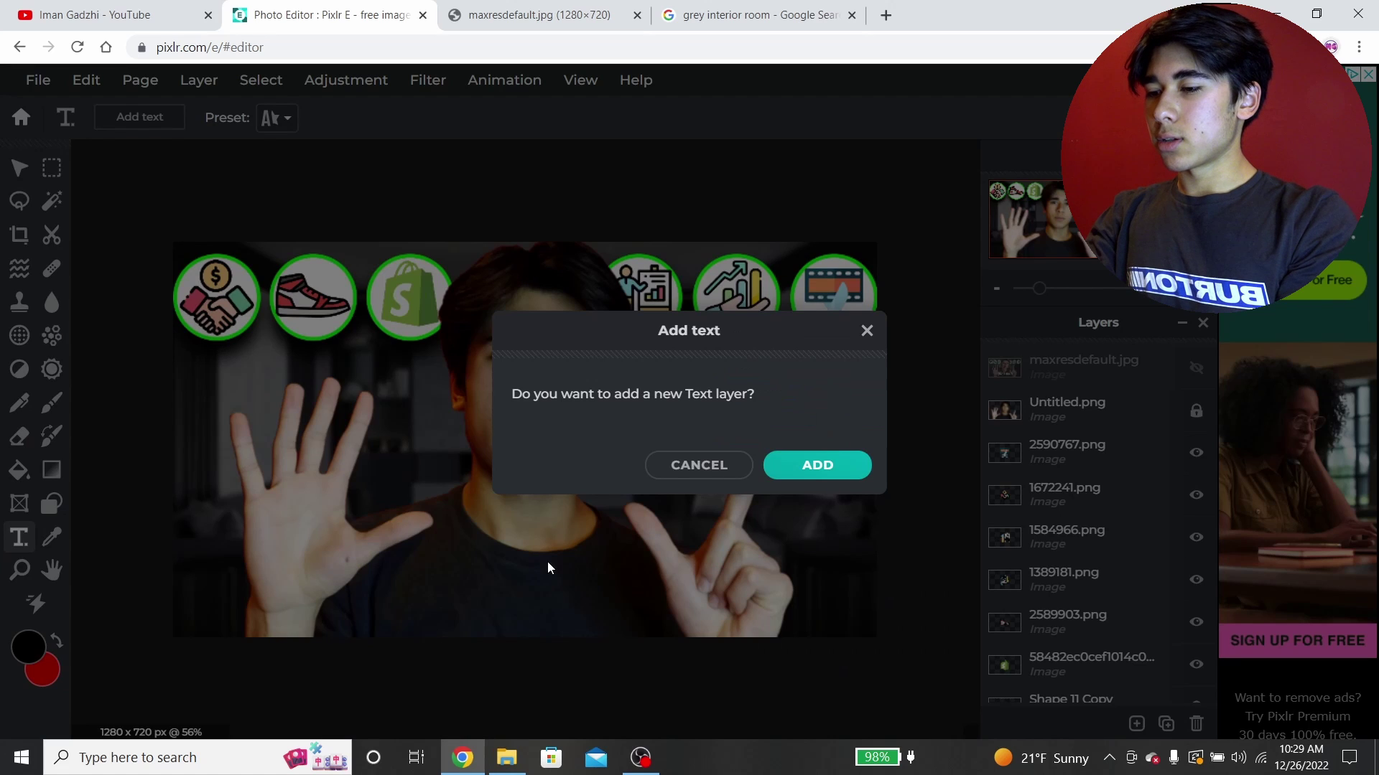
click(791, 469)
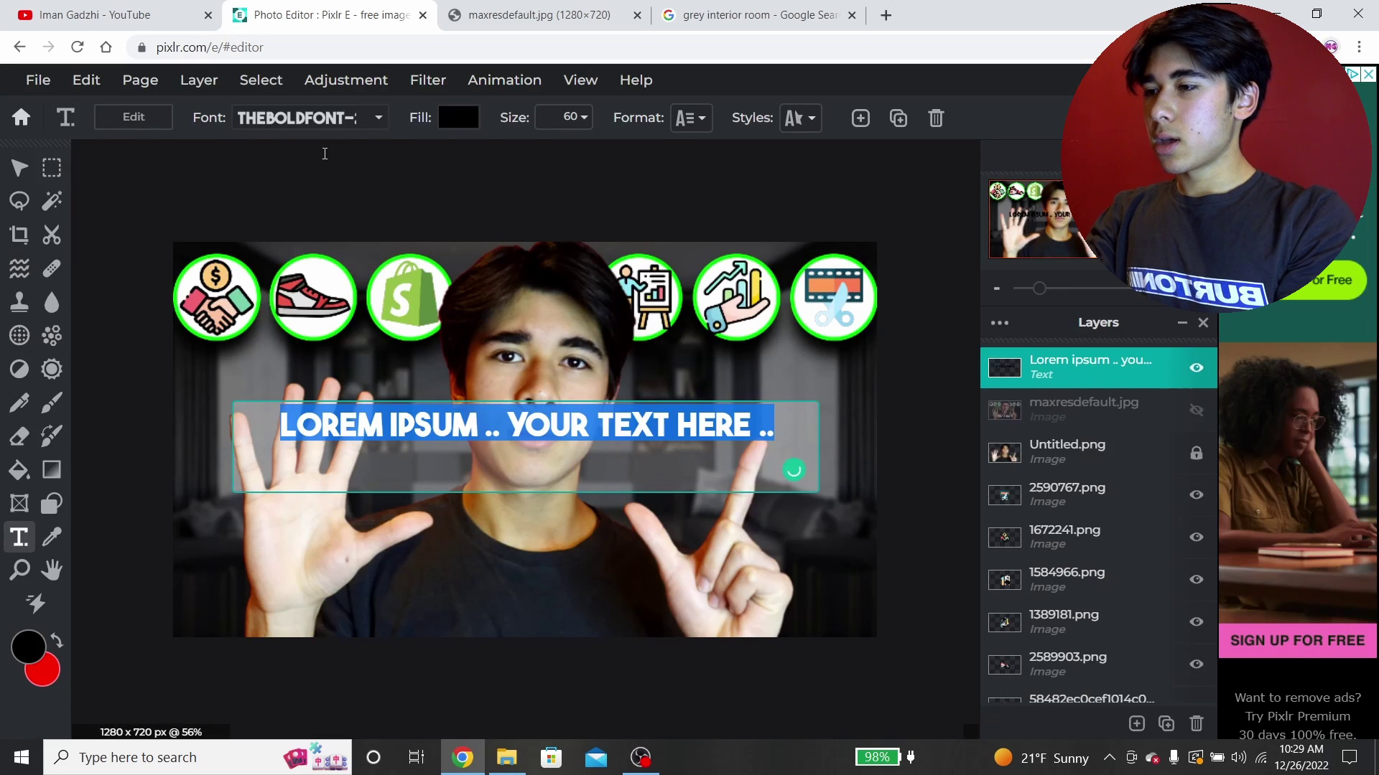
click(335, 119)
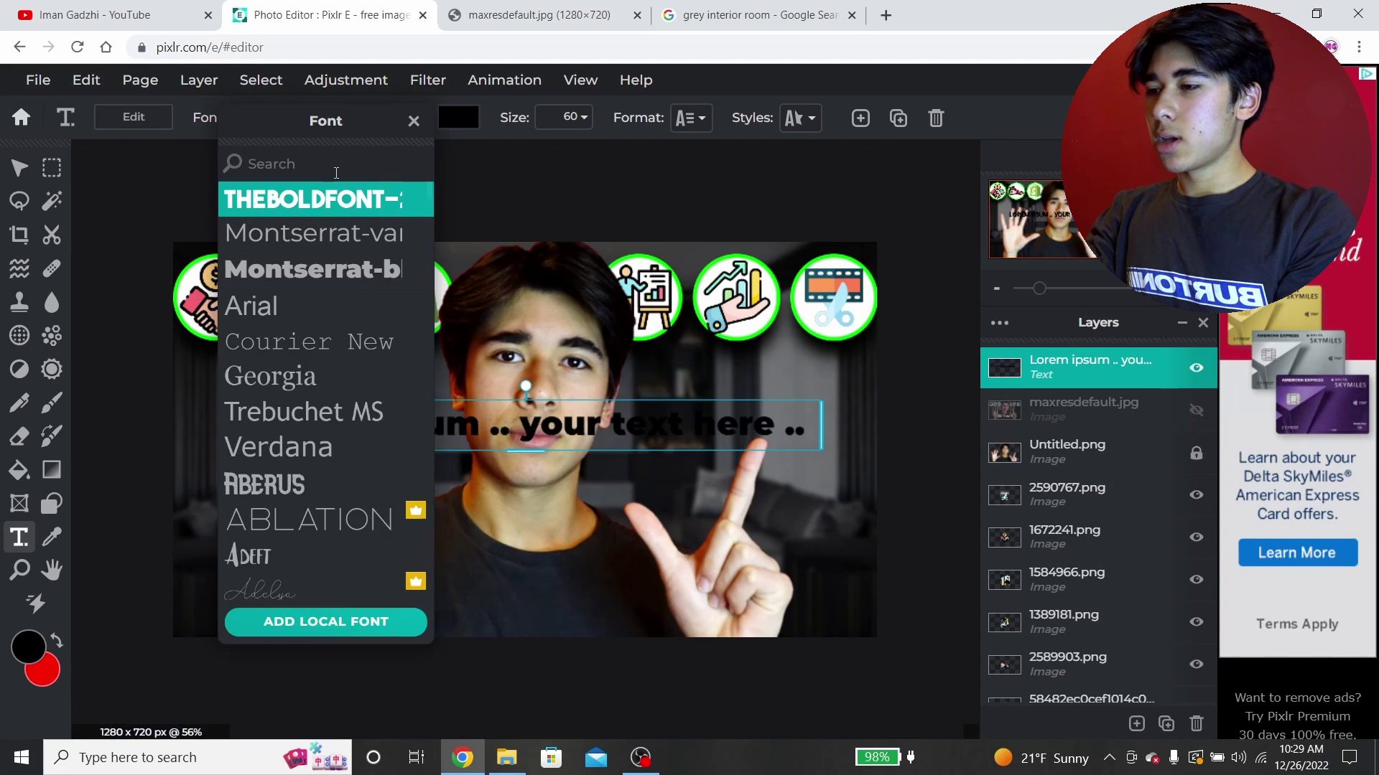
click(314, 273)
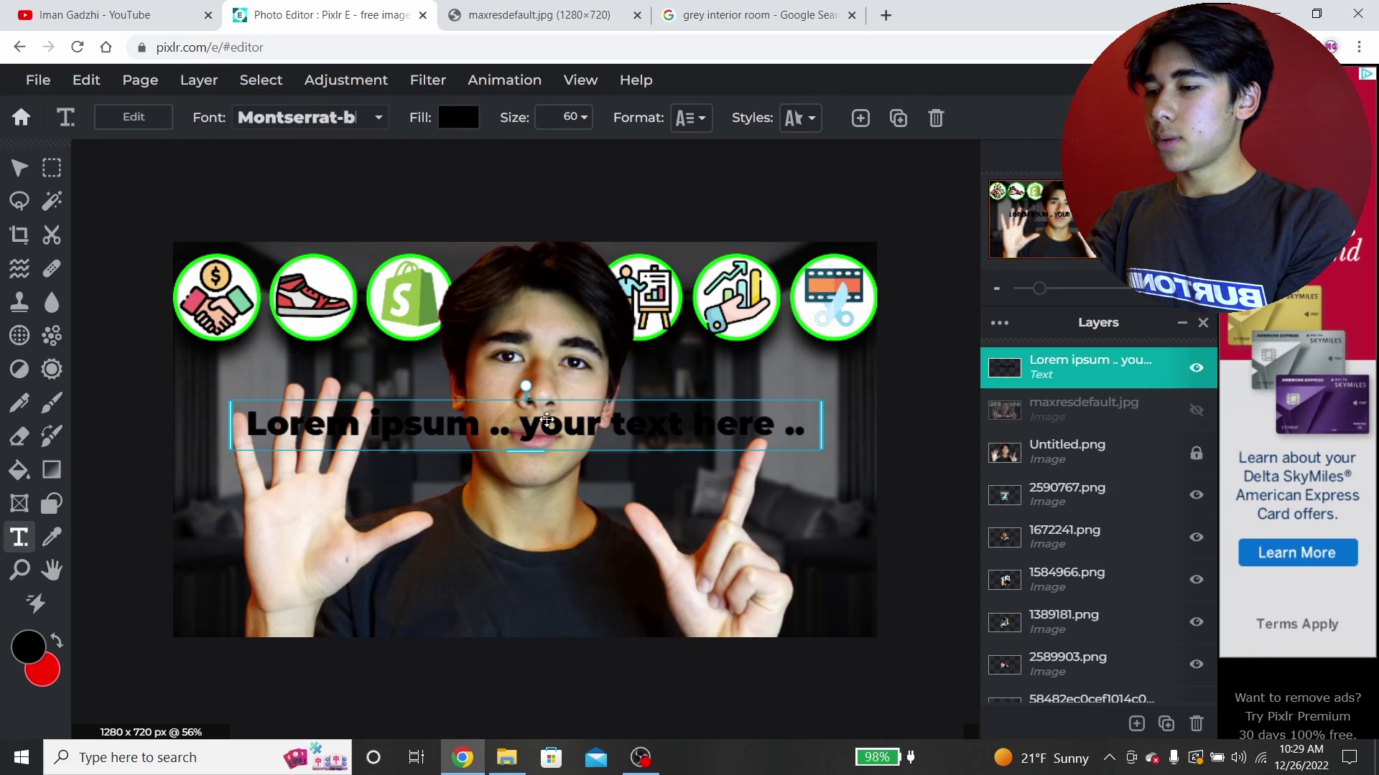
click(280, 121)
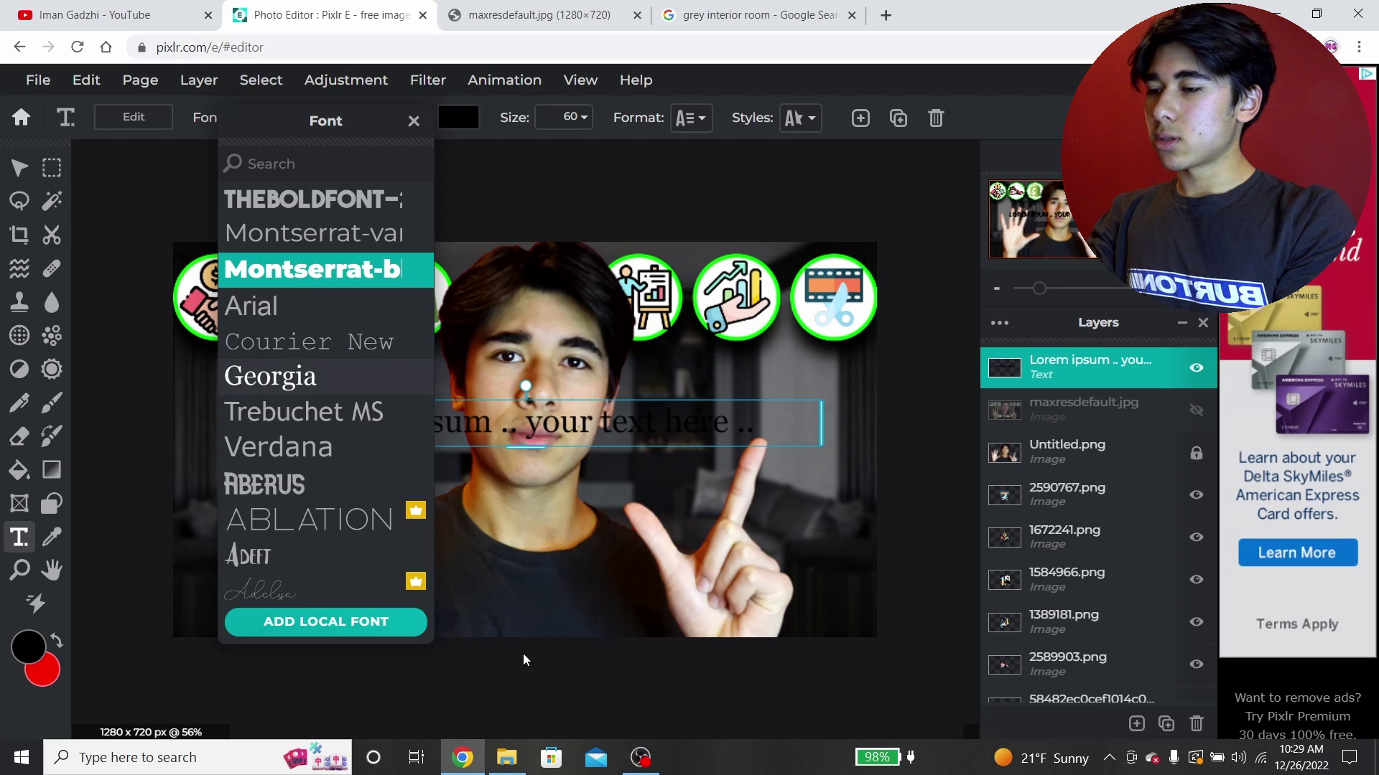
click(321, 623)
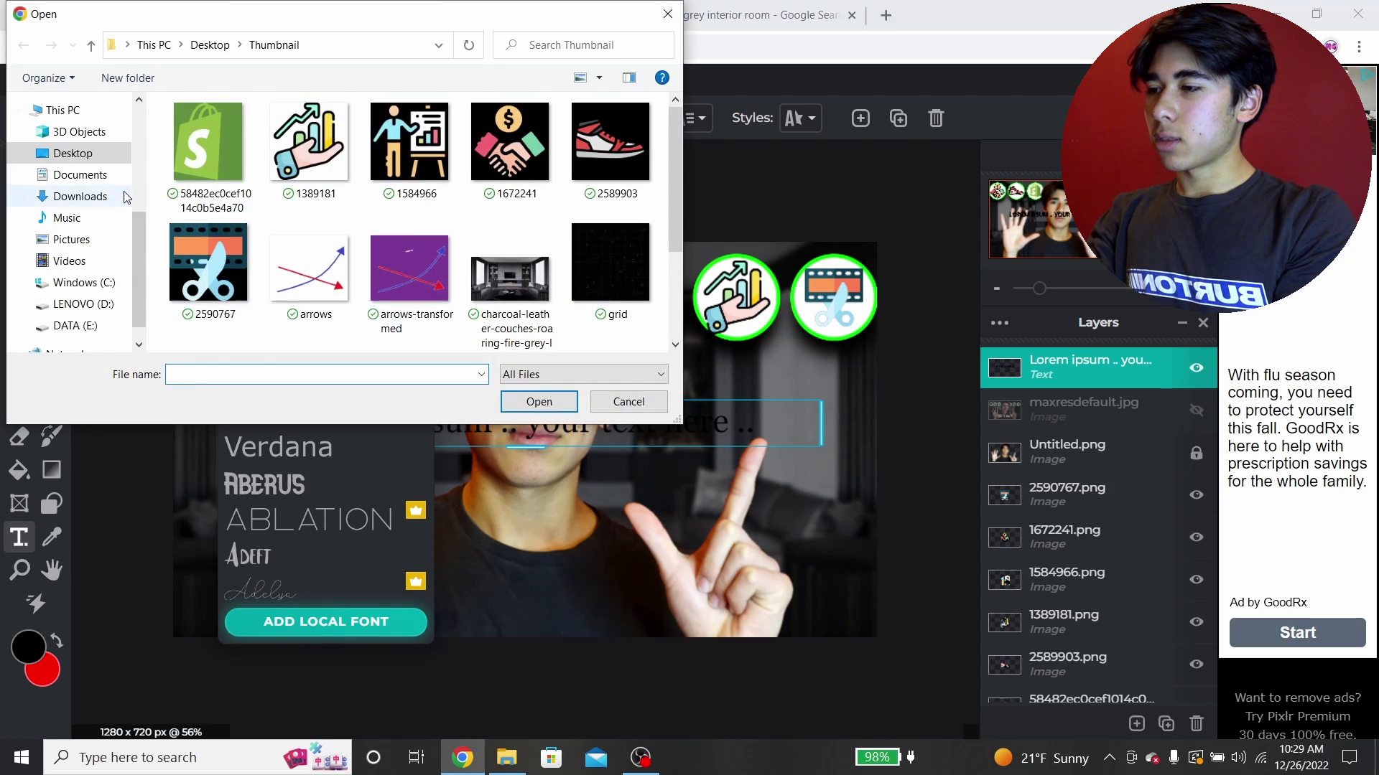
click(72, 153)
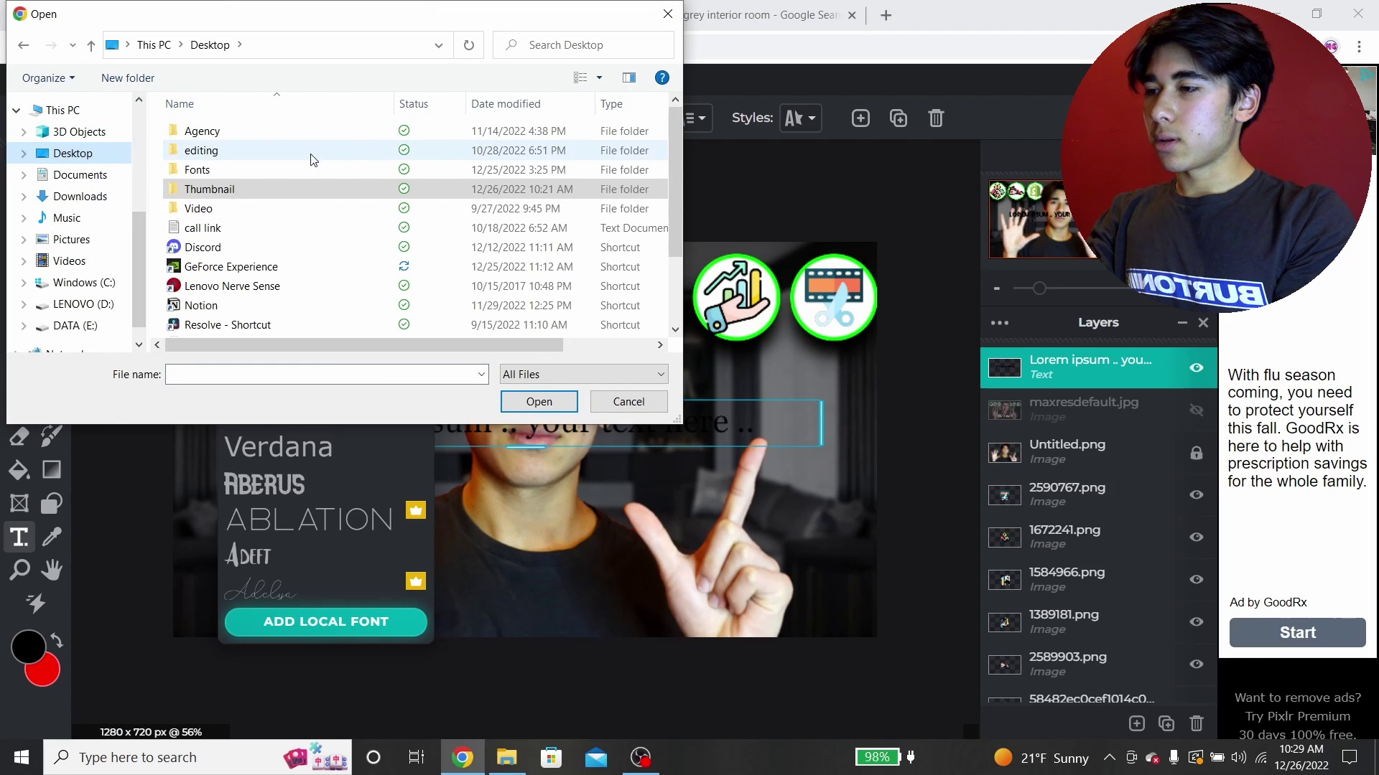
double_click(294, 170)
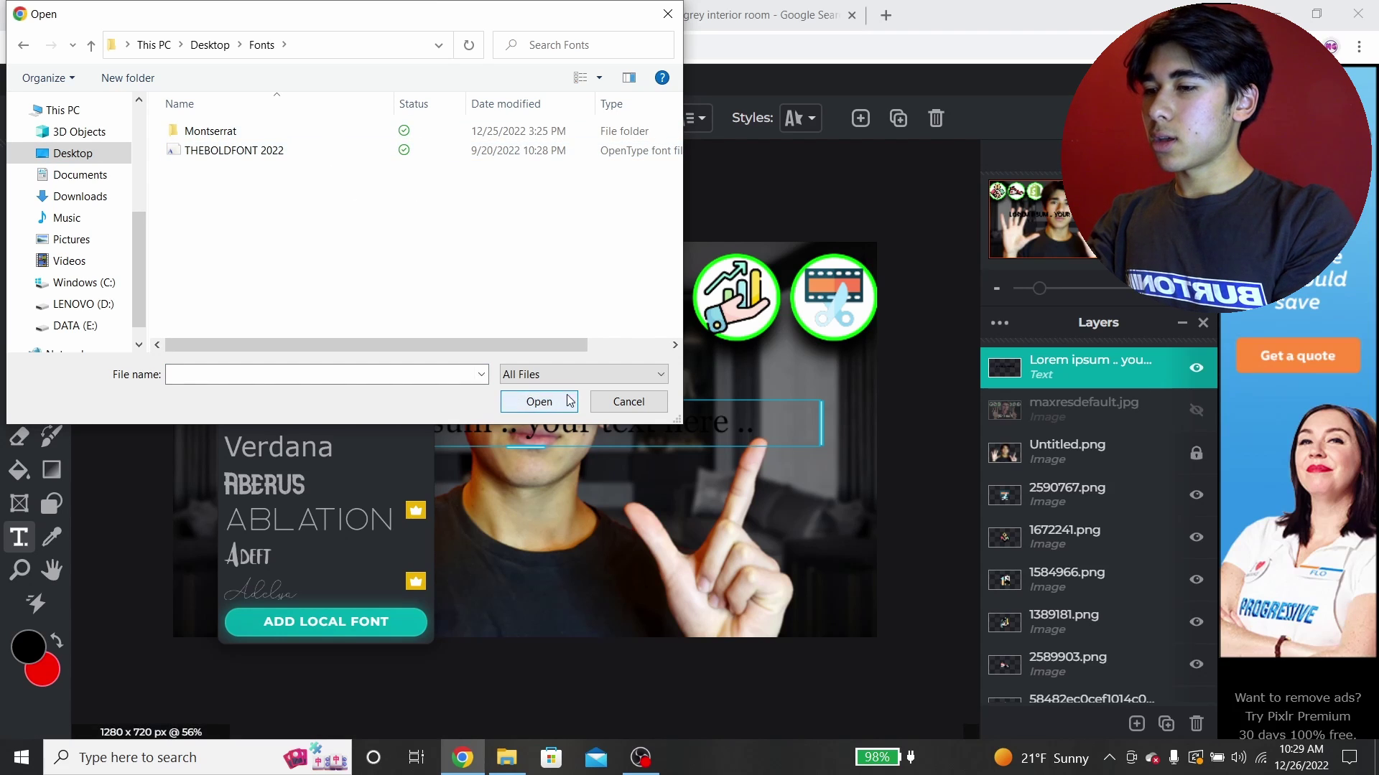
click(668, 13)
click(340, 283)
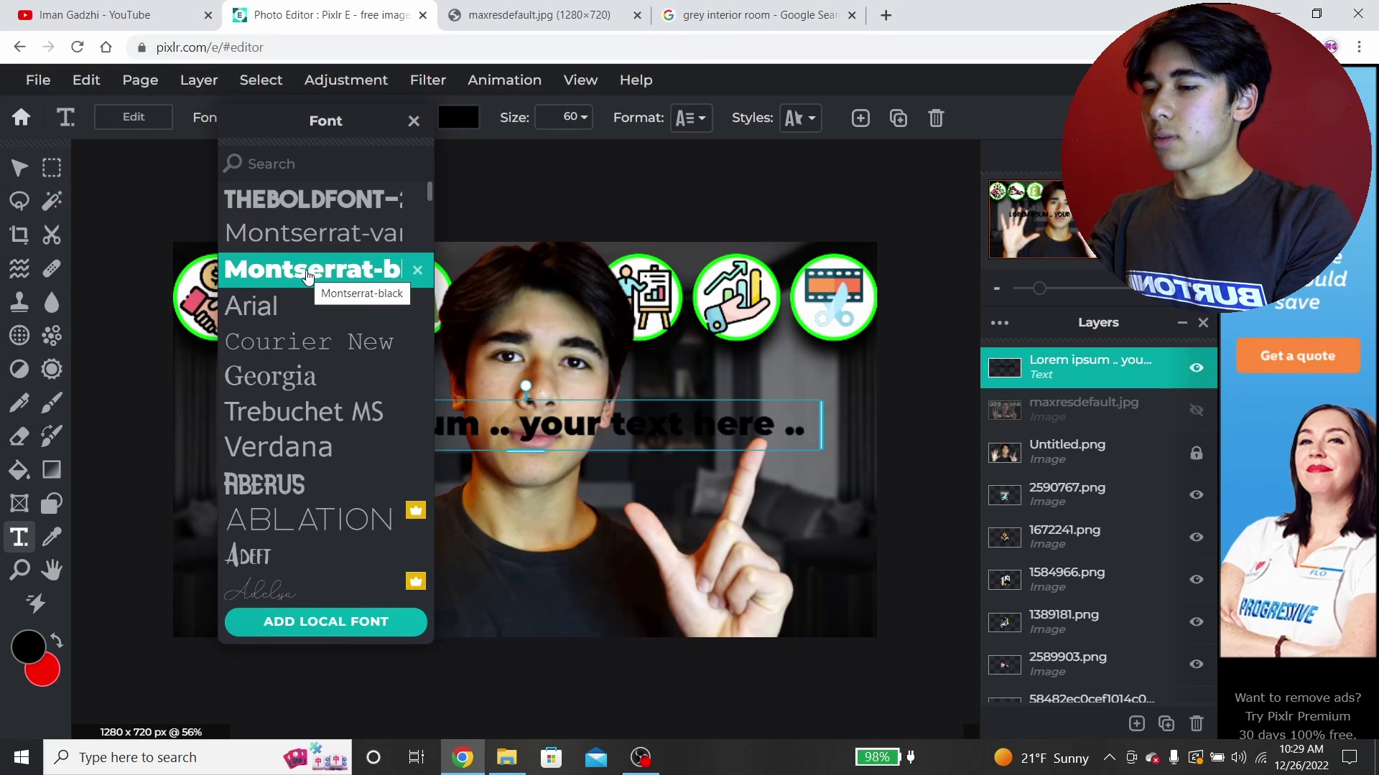
click(572, 413)
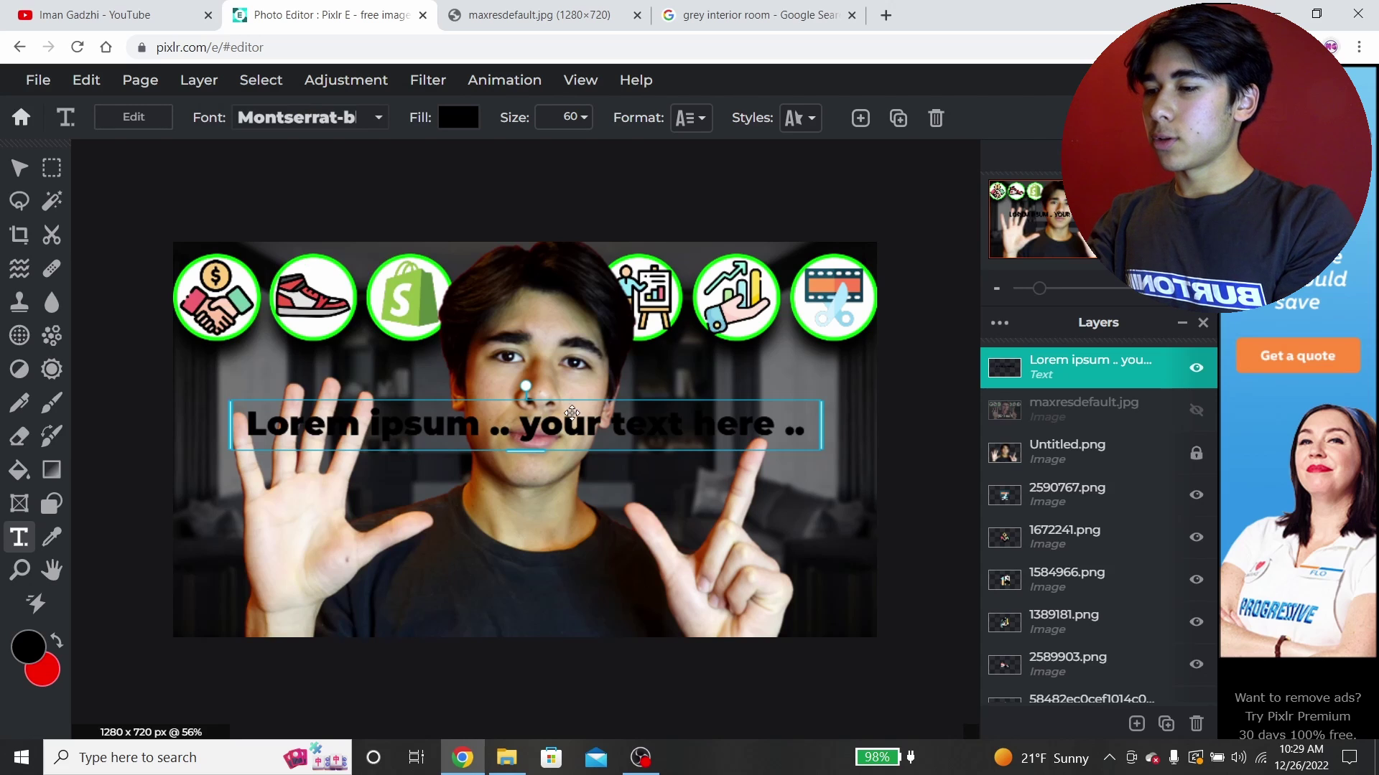
Replace the placeholder wording with "$101,088", checking it against the maxresdefault.jpg reference.
double_click(546, 426)
key(BackSpace)
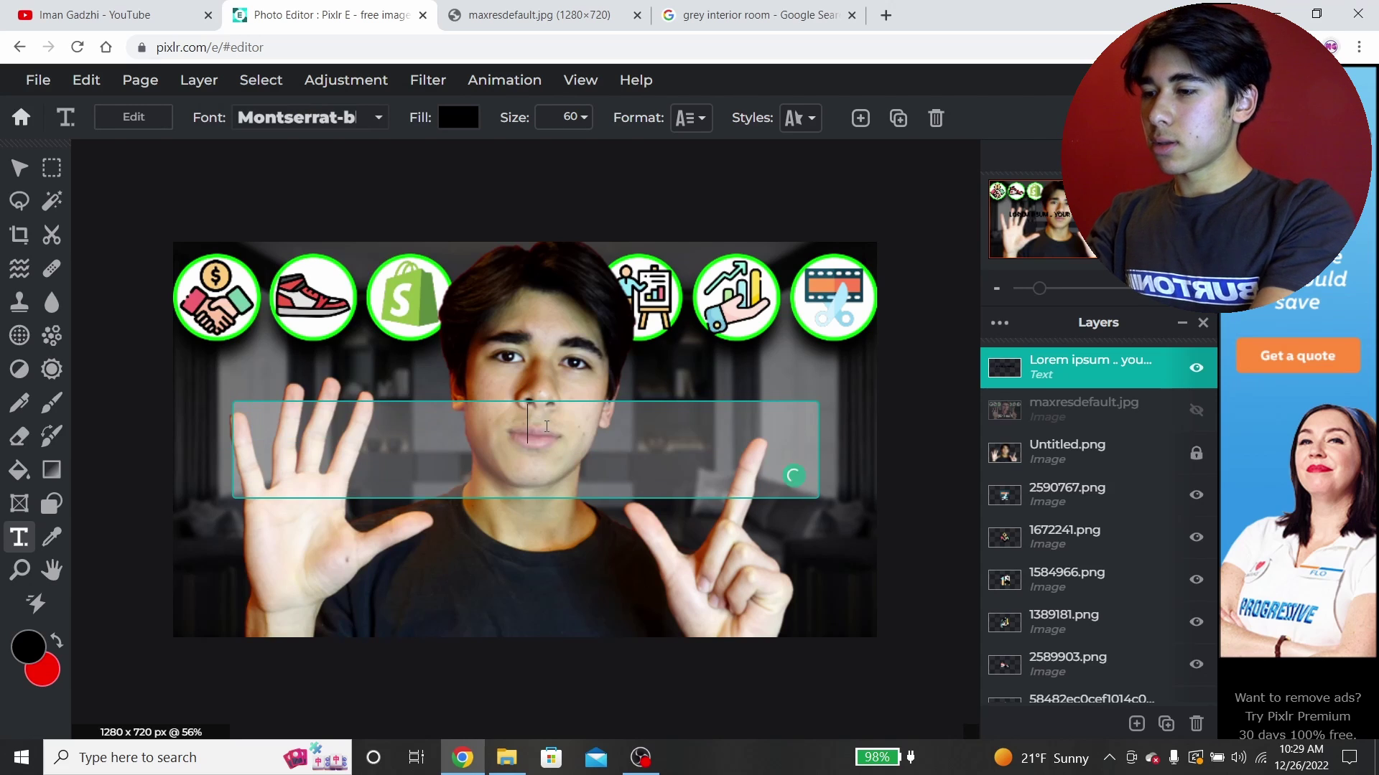
click(1194, 418)
click(1193, 418)
text($101,0)
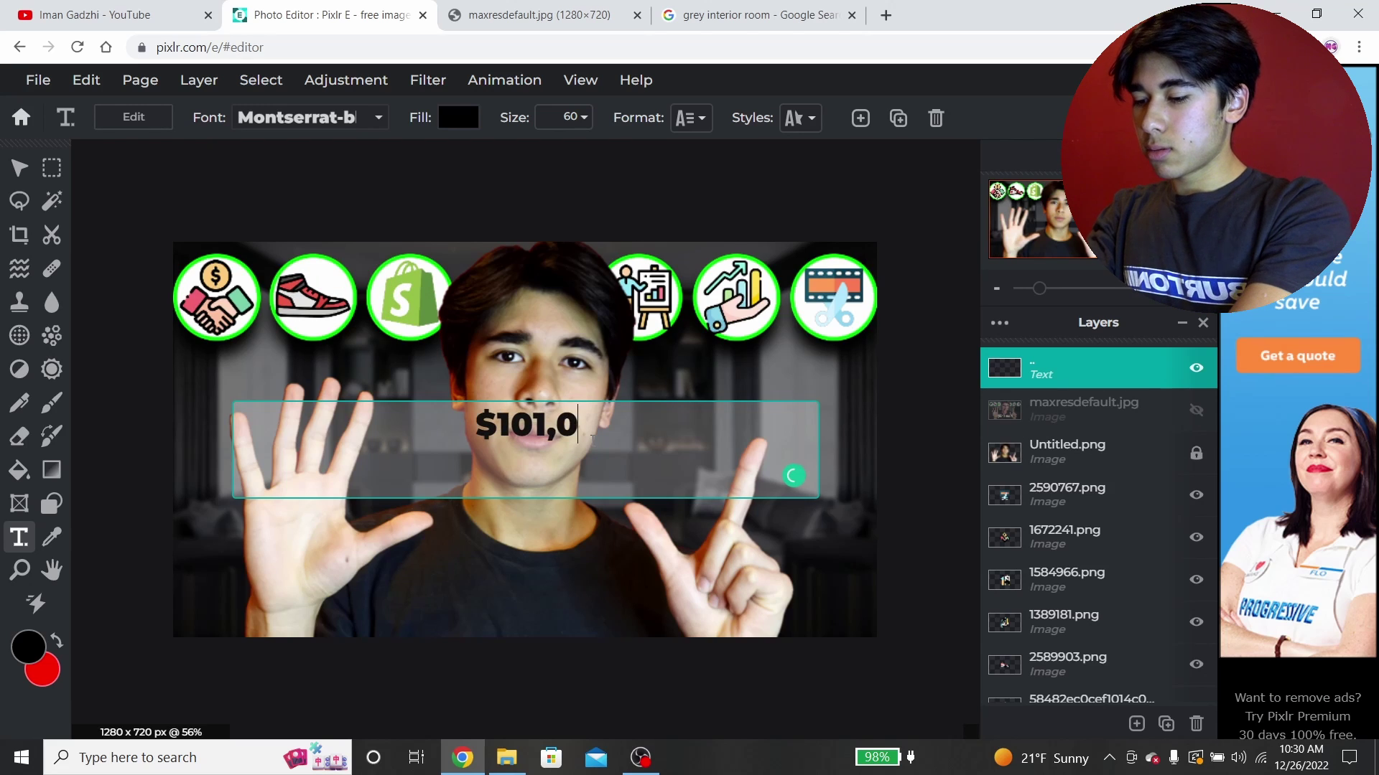
text(88)
click(853, 460)
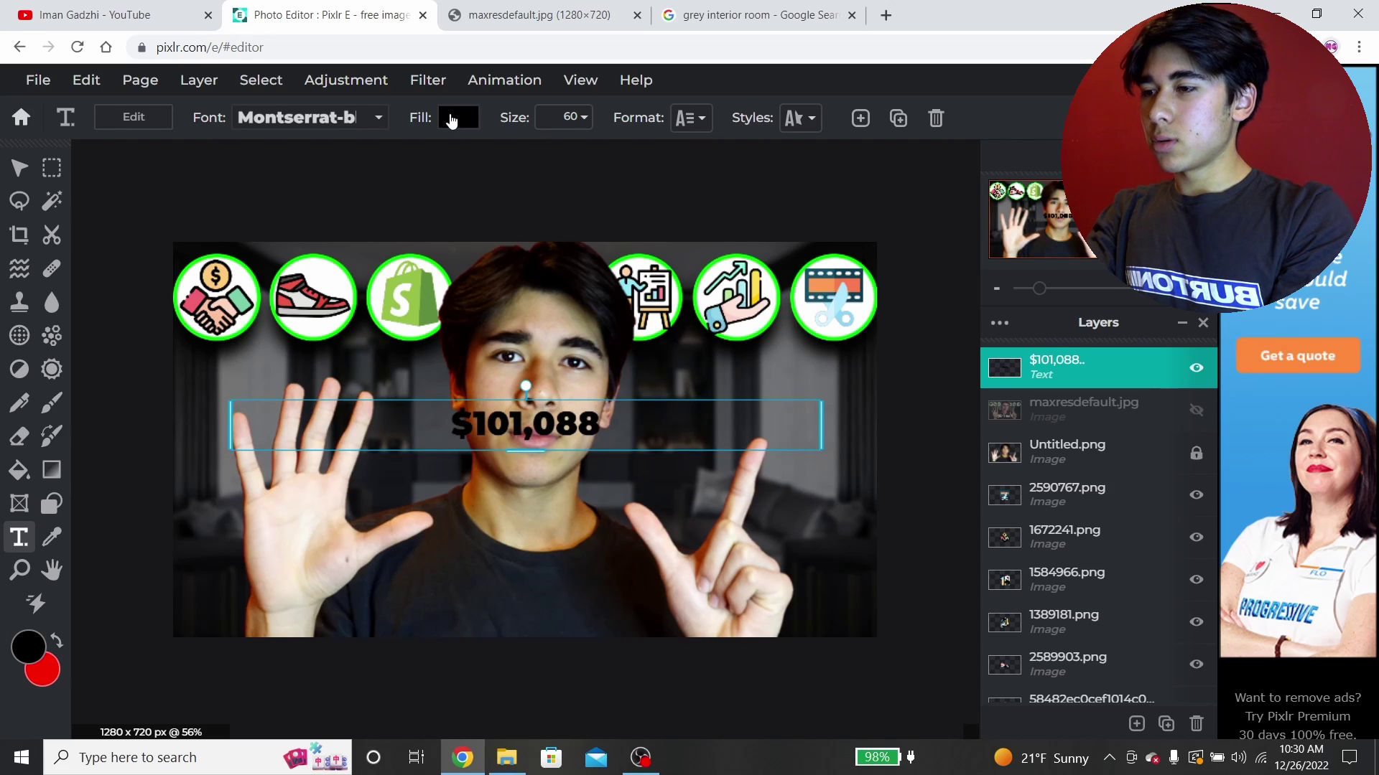
Fill the $101,088 text with white and set its size to 140.
click(451, 118)
click(437, 256)
click(107, 173)
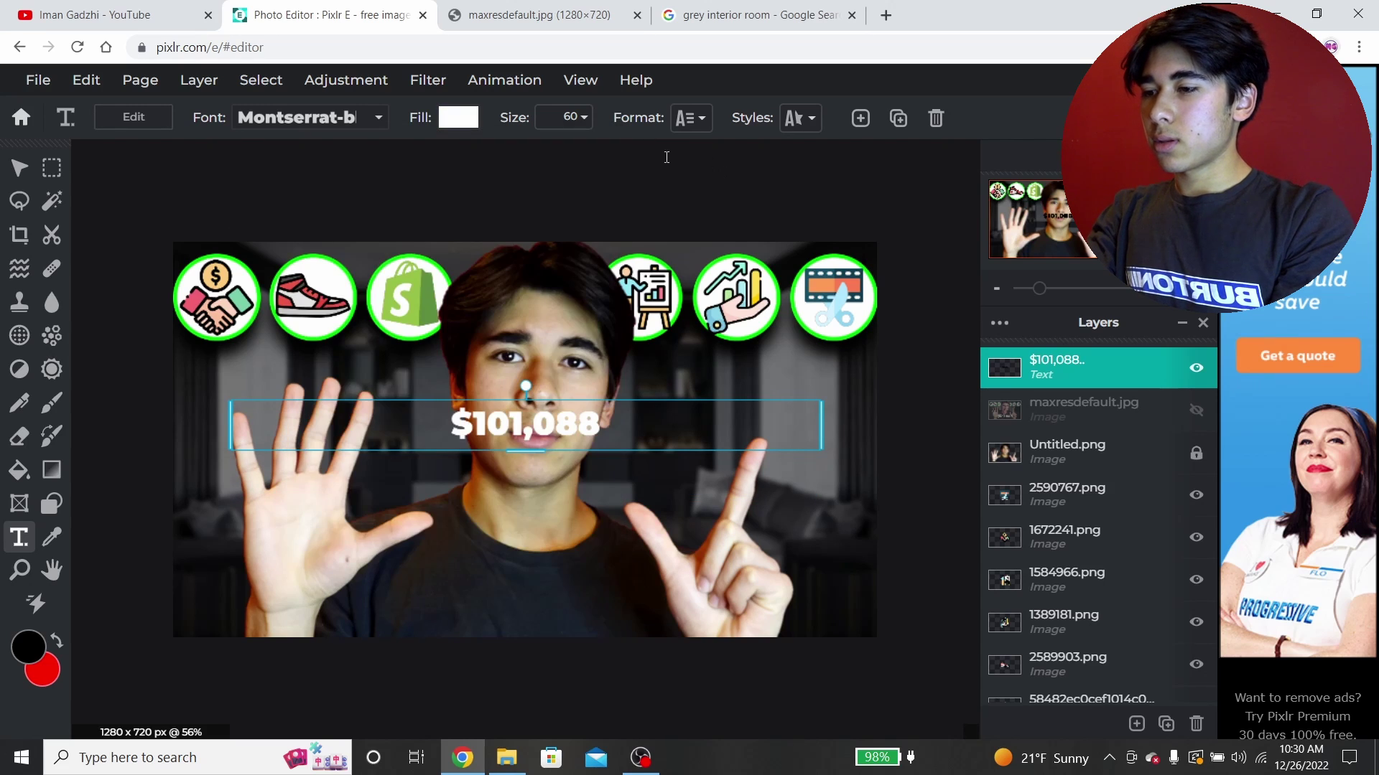
click(568, 117)
drag(444, 151, 484, 157)
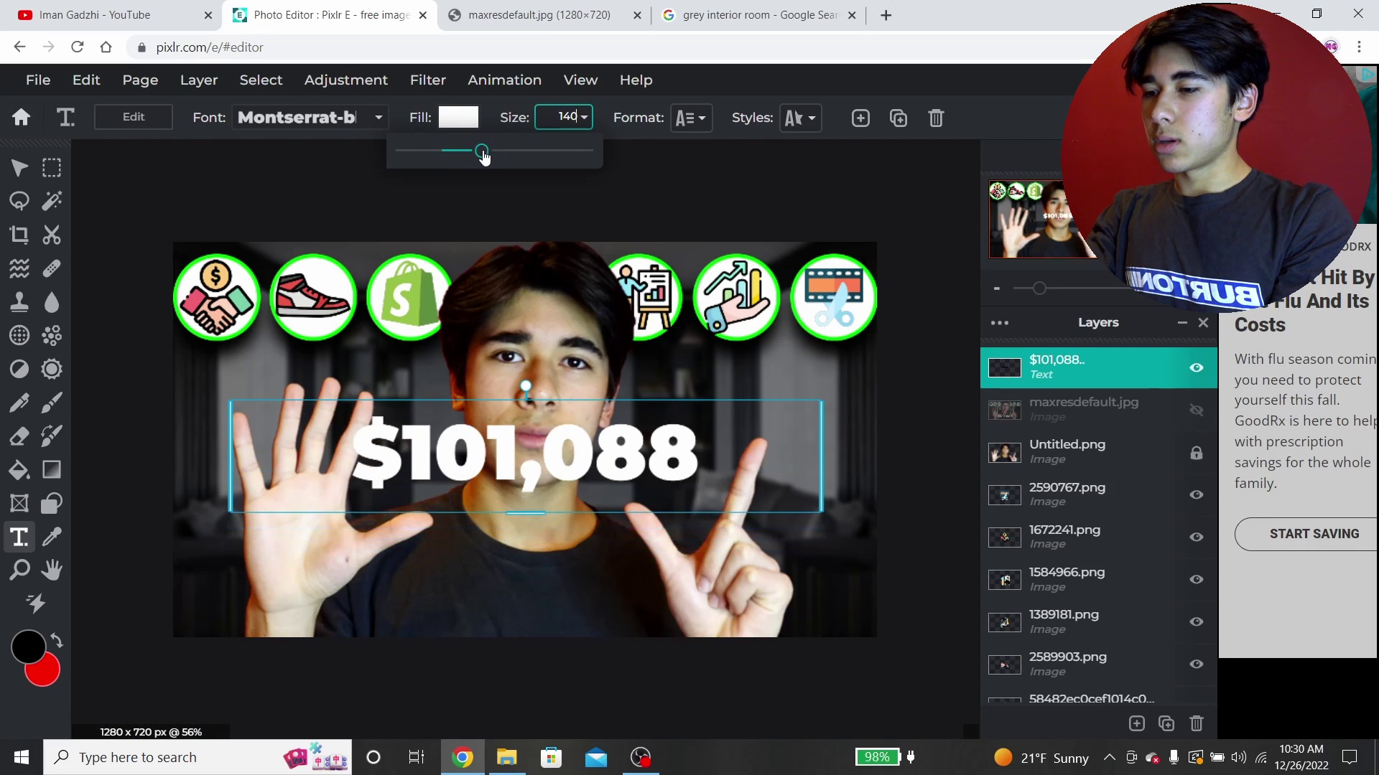
click(659, 115)
Italicize the $101,088 text and move it straight down over the subject's chest, near the thumbnail's lower edge.
click(695, 124)
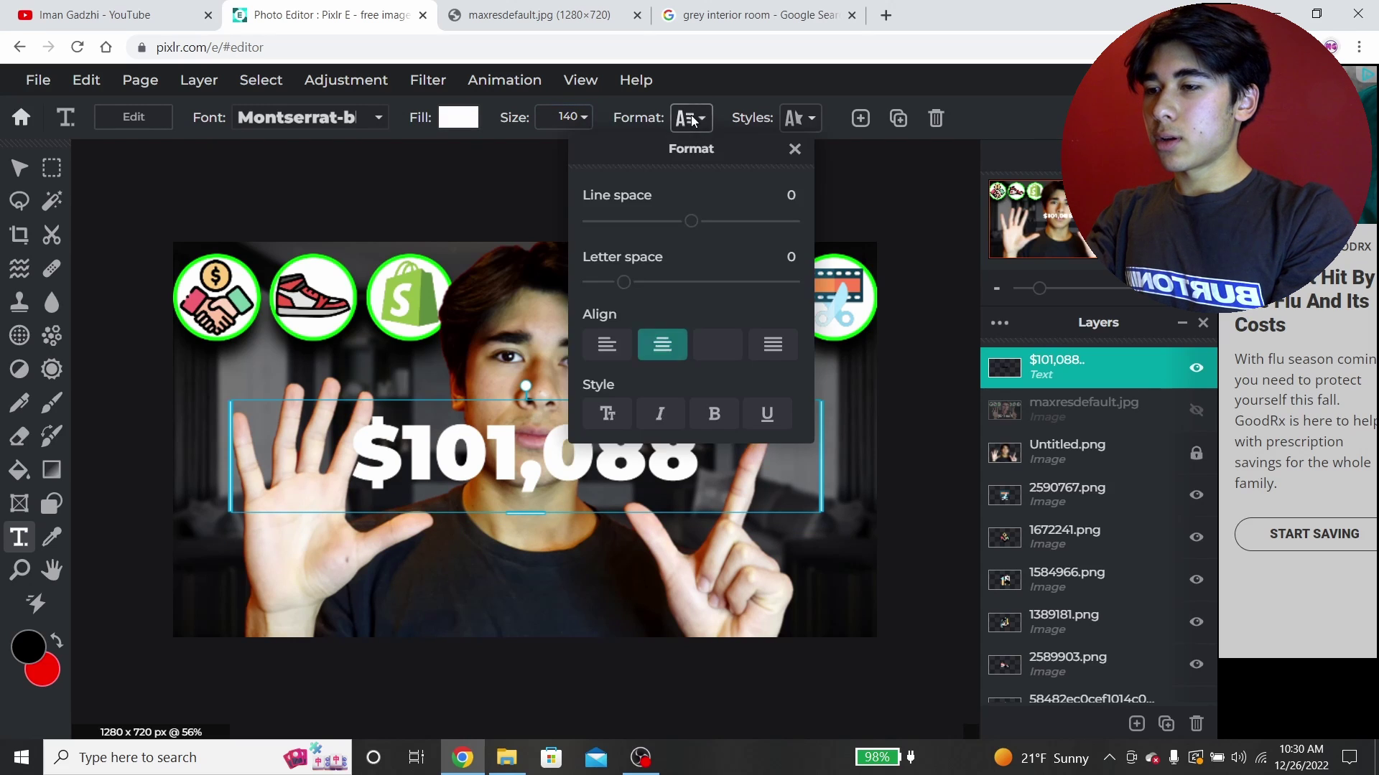
click(664, 415)
click(639, 493)
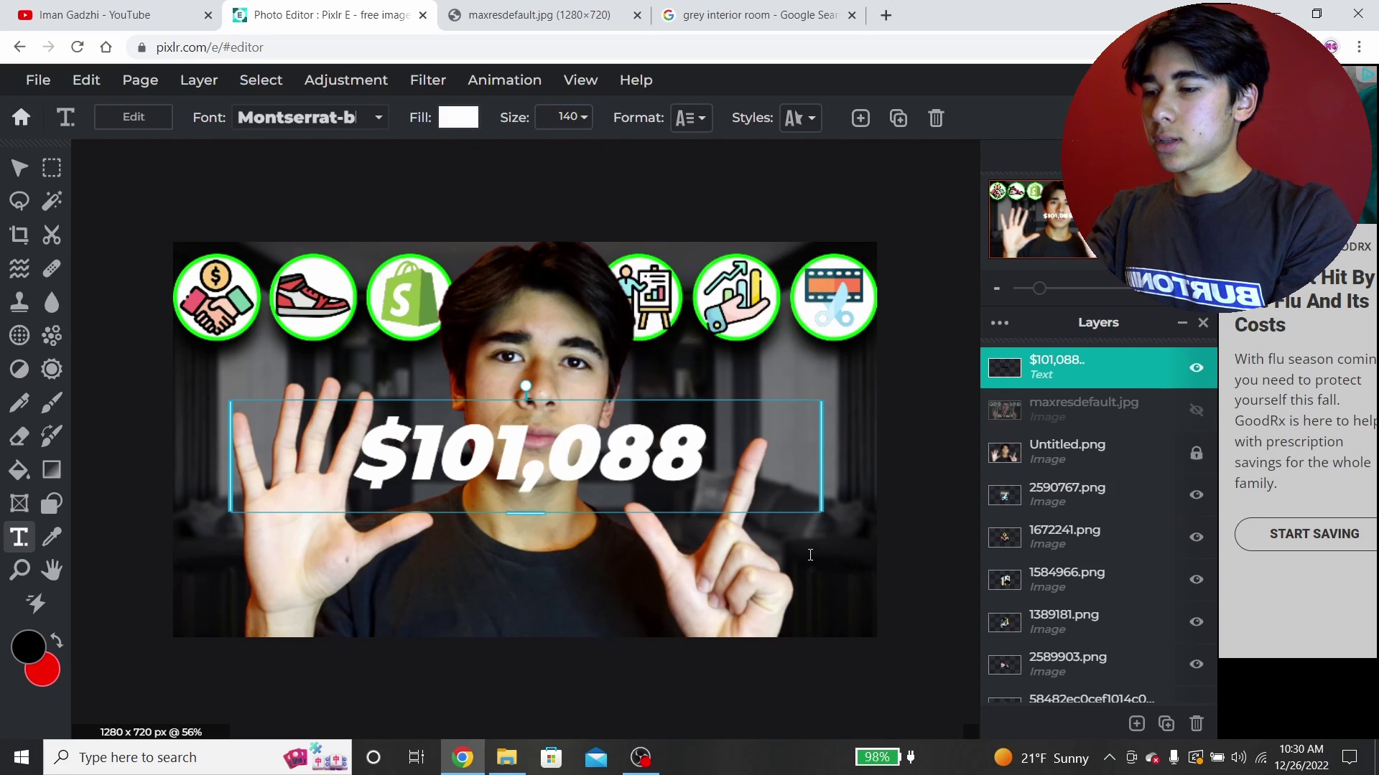
drag(567, 467, 567, 580)
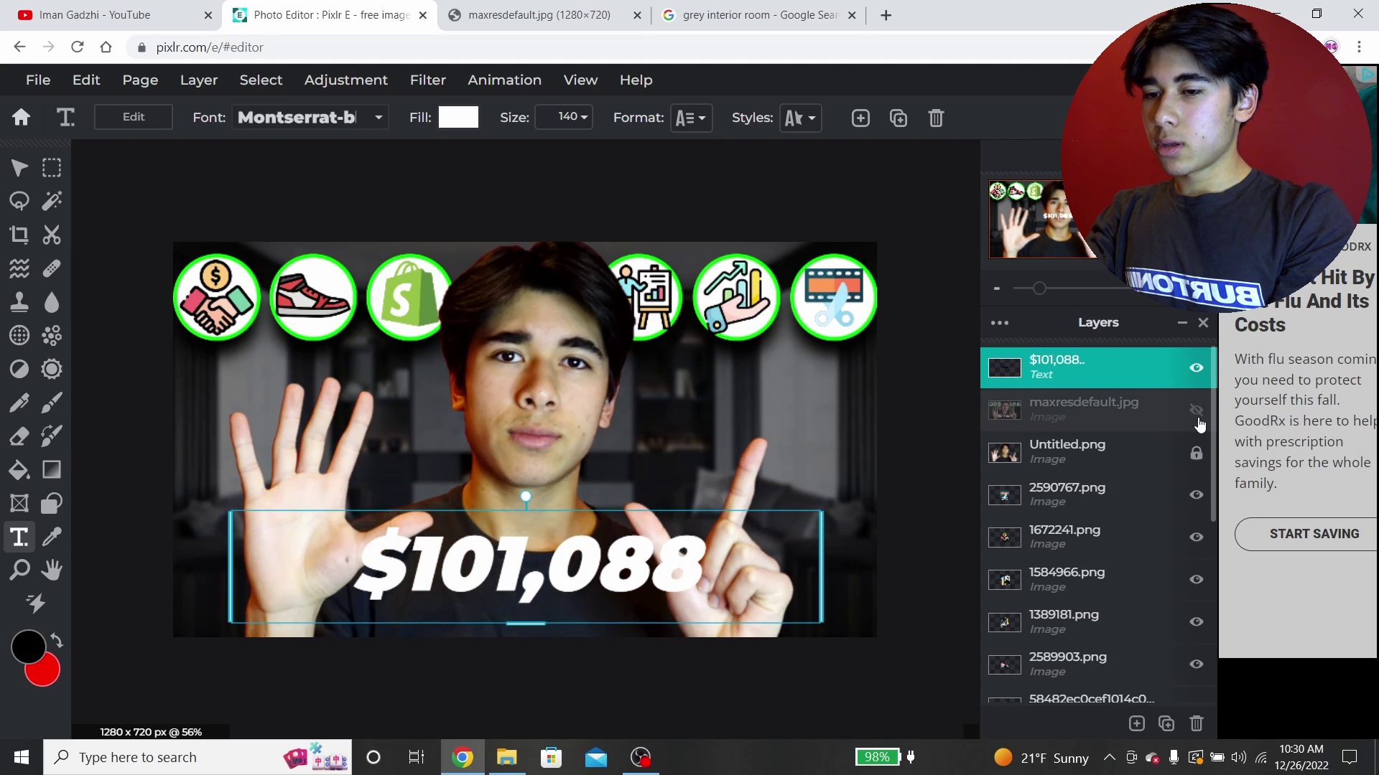
Lower the $101,088 text to match the maxresdefault.jpg reference and reorder its layer beneath that reference, leaving the reference hidden.
click(1197, 420)
drag(653, 562, 655, 576)
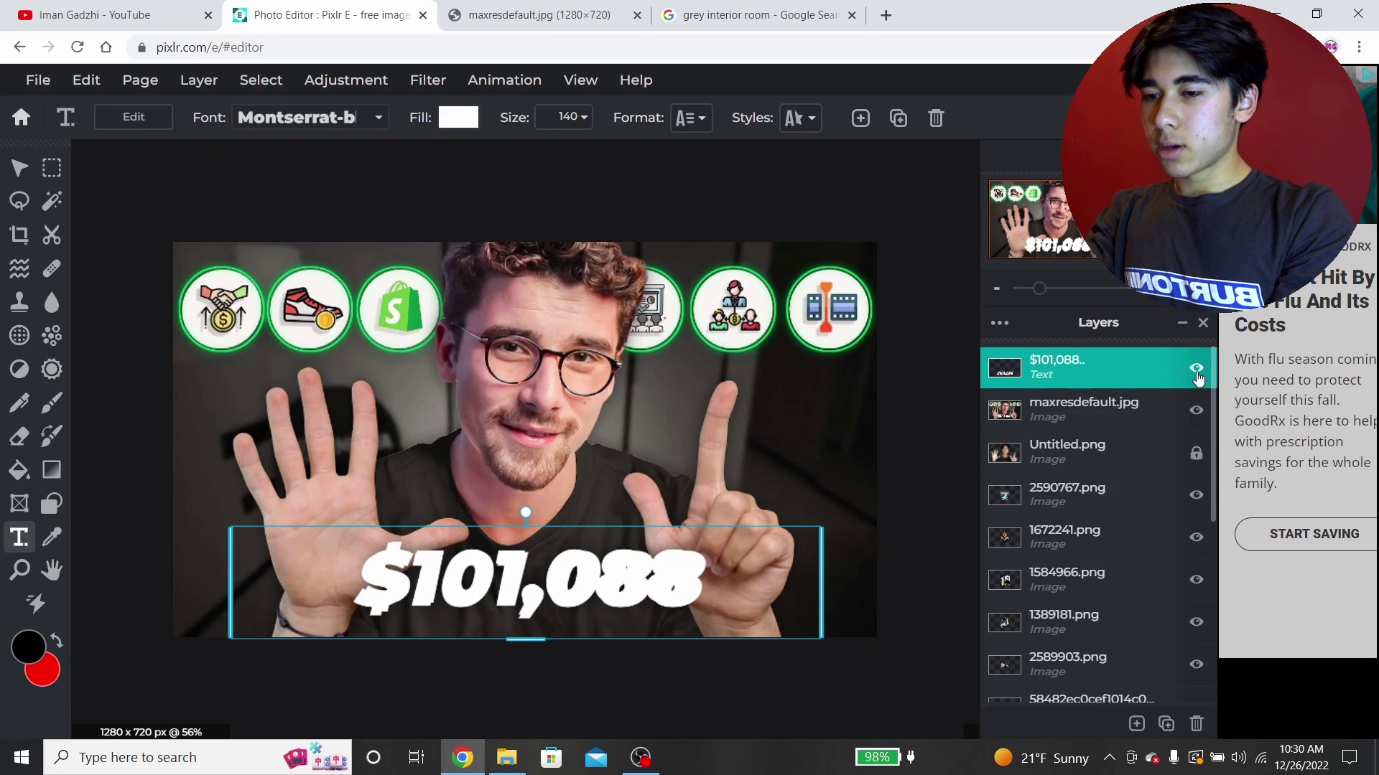
drag(1121, 372, 1121, 411)
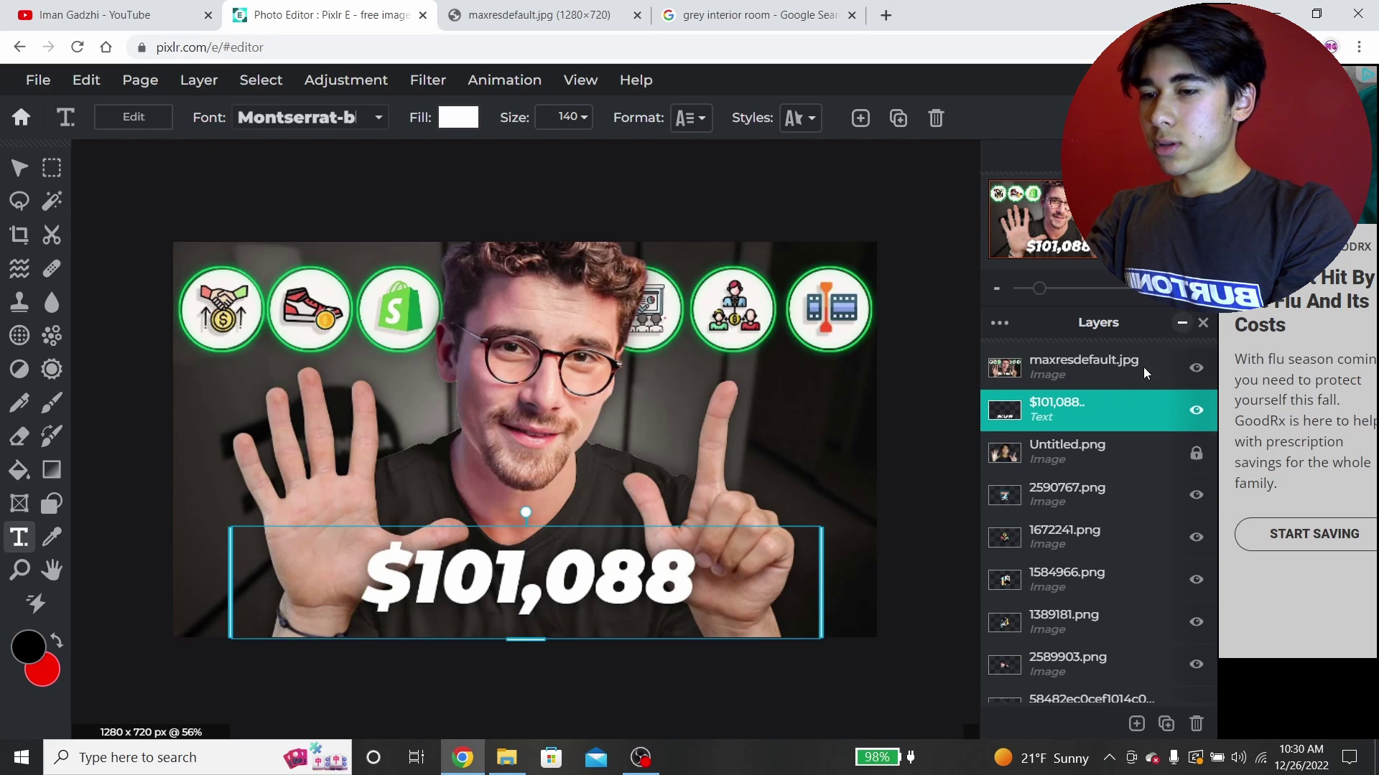
click(1196, 367)
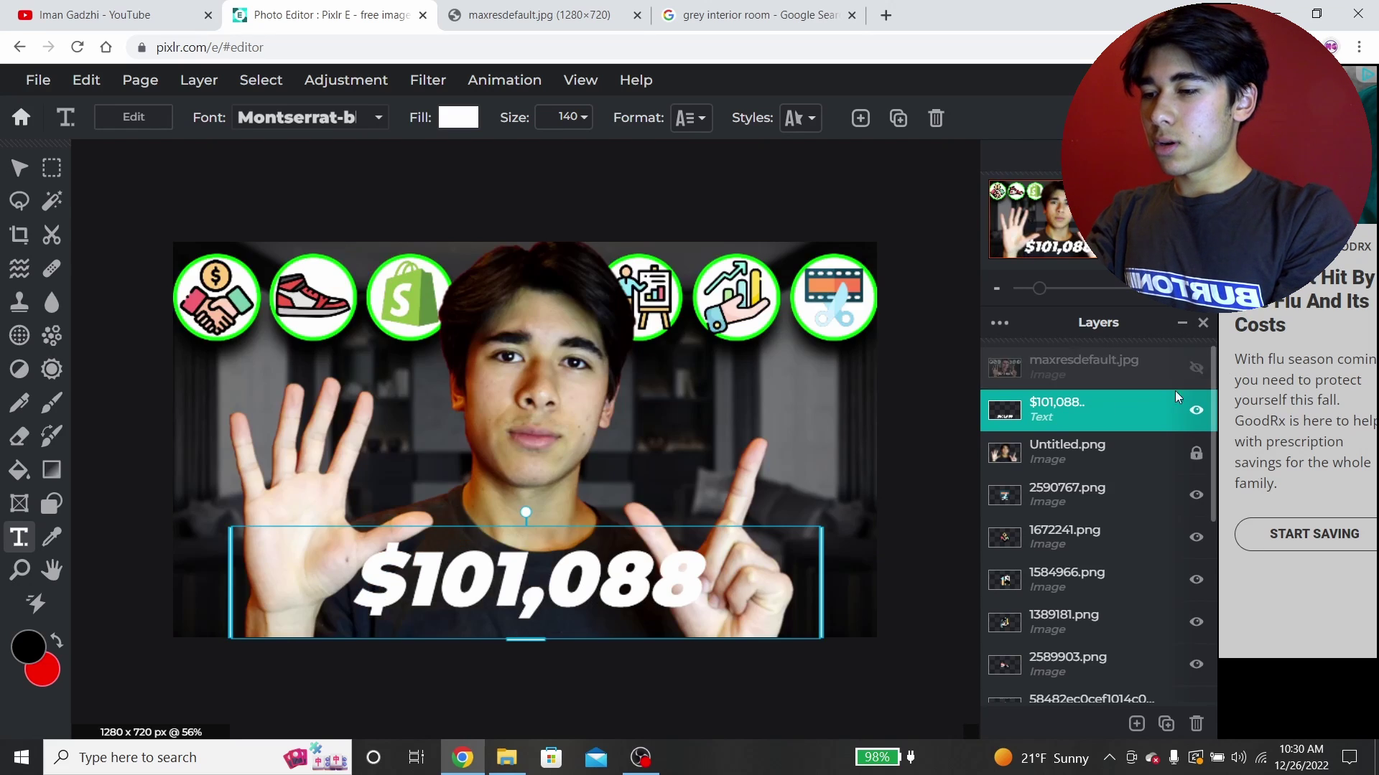
Add a black (#000000) shadow to the $101,088 text with its opacity at 80, and finish editing the text.
click(801, 118)
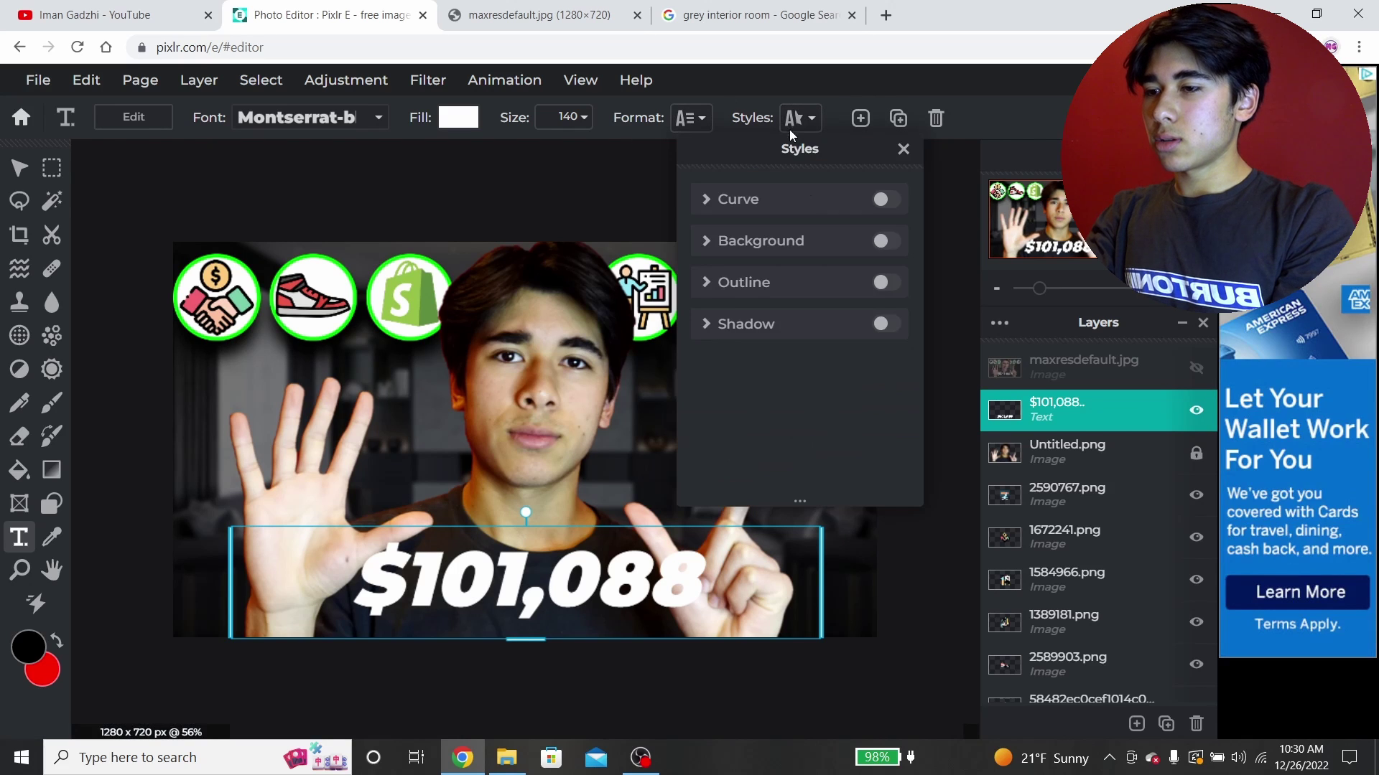
click(883, 324)
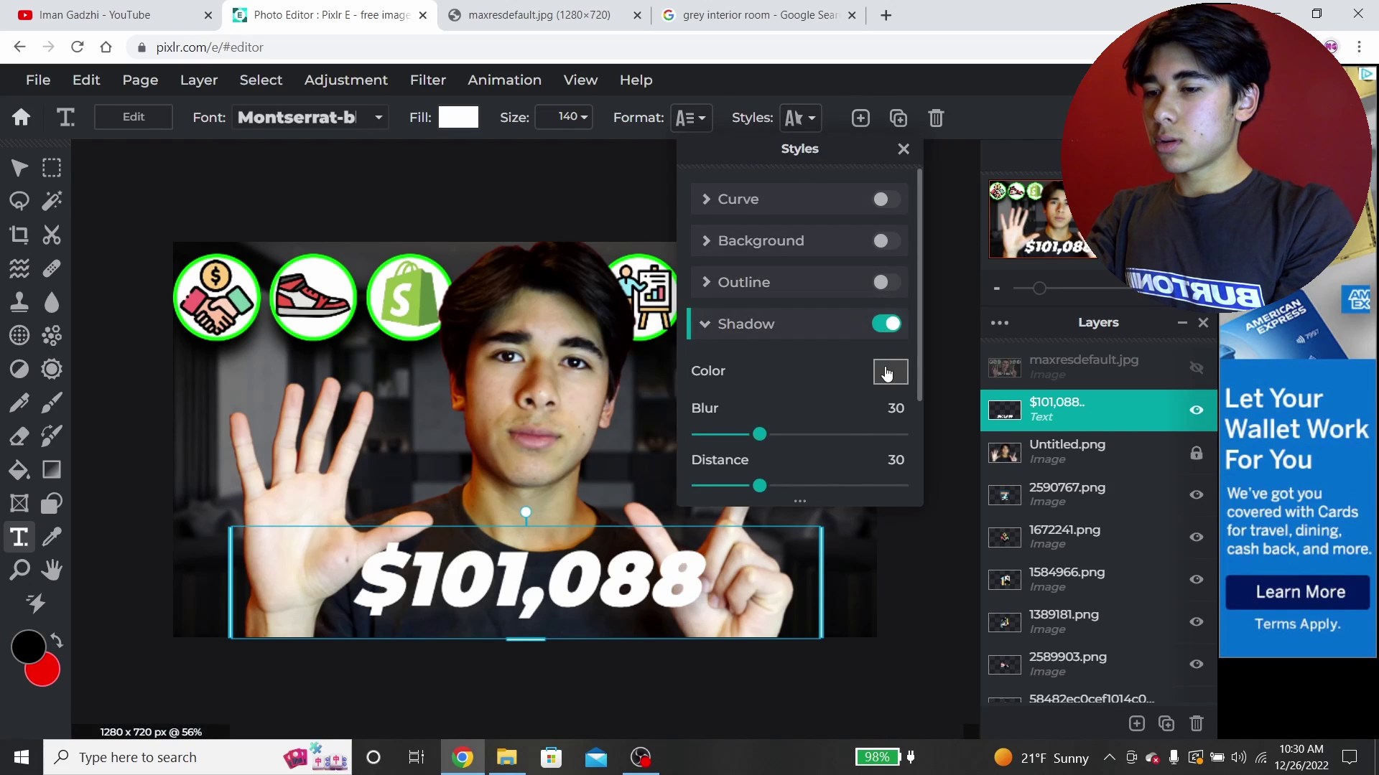
click(888, 370)
drag(589, 420, 763, 540)
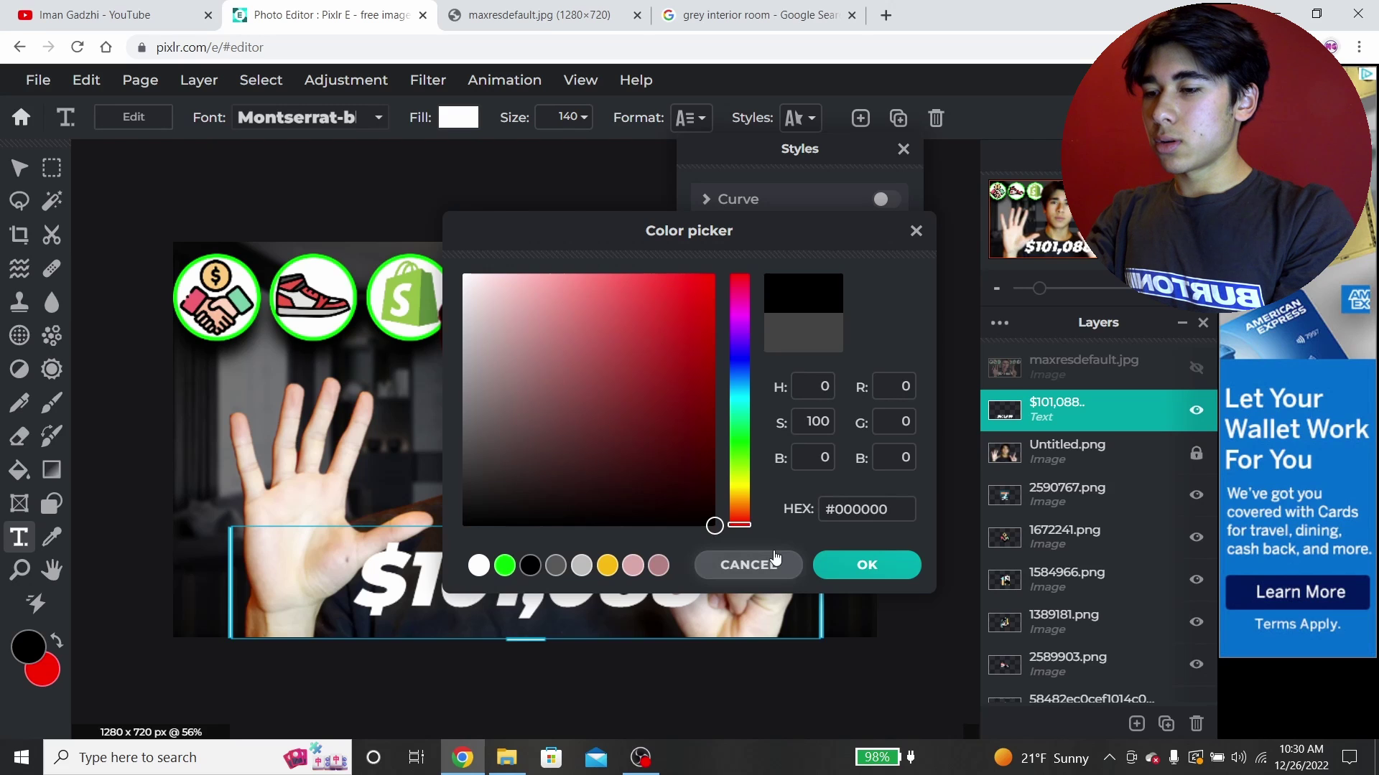
click(867, 565)
scroll(805, 350, down, 3)
drag(759, 453, 861, 453)
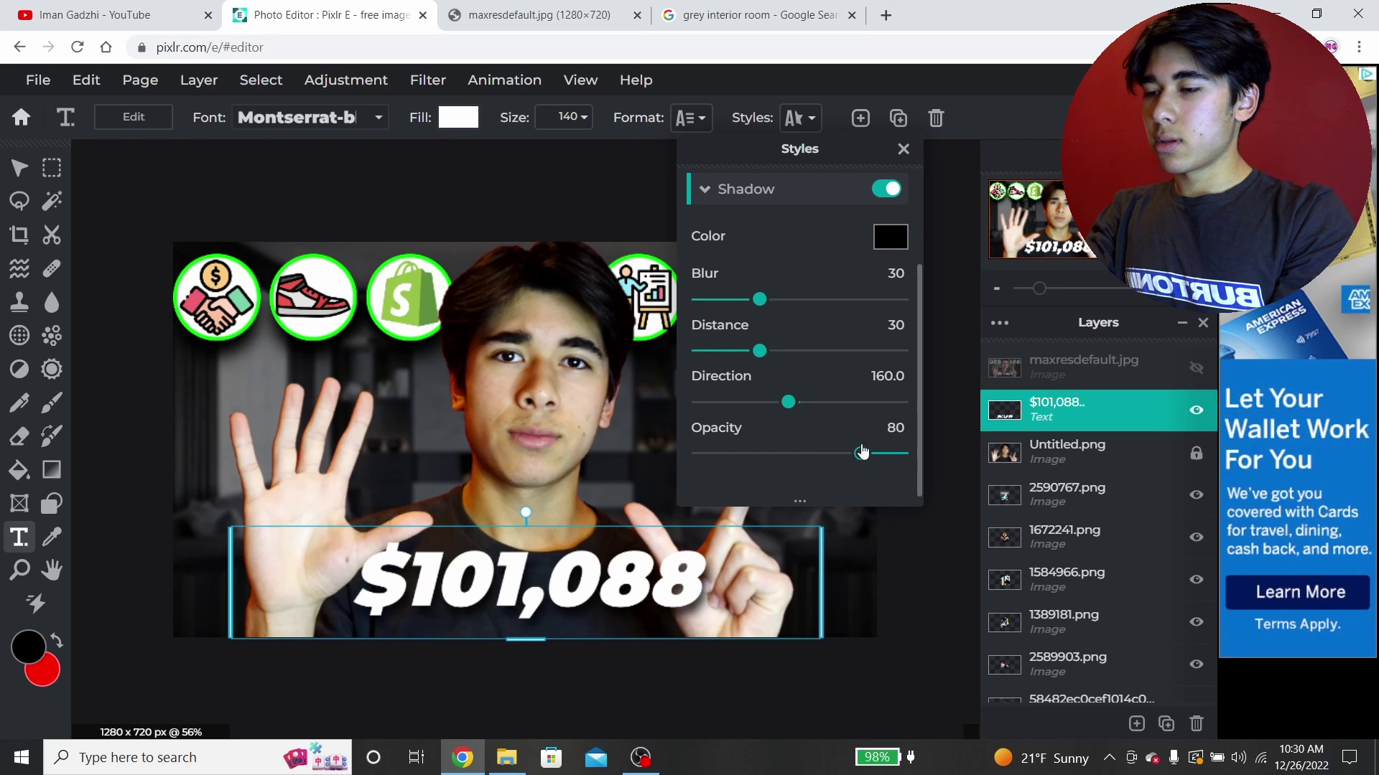
click(920, 538)
click(946, 547)
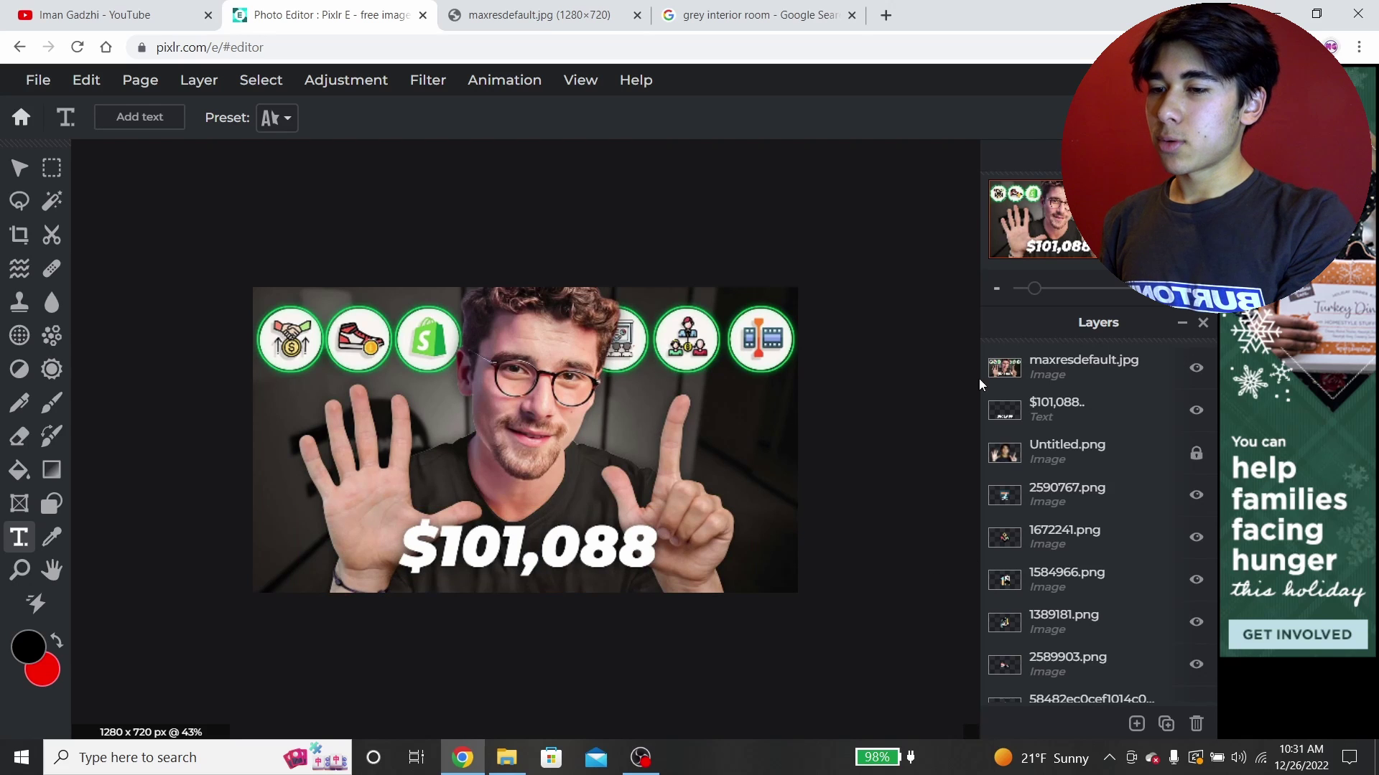
Compare the finished thumbnail with the original by toggling the visibility of the maxresdefault.jpg reference layer.
click(1194, 370)
click(1194, 370)
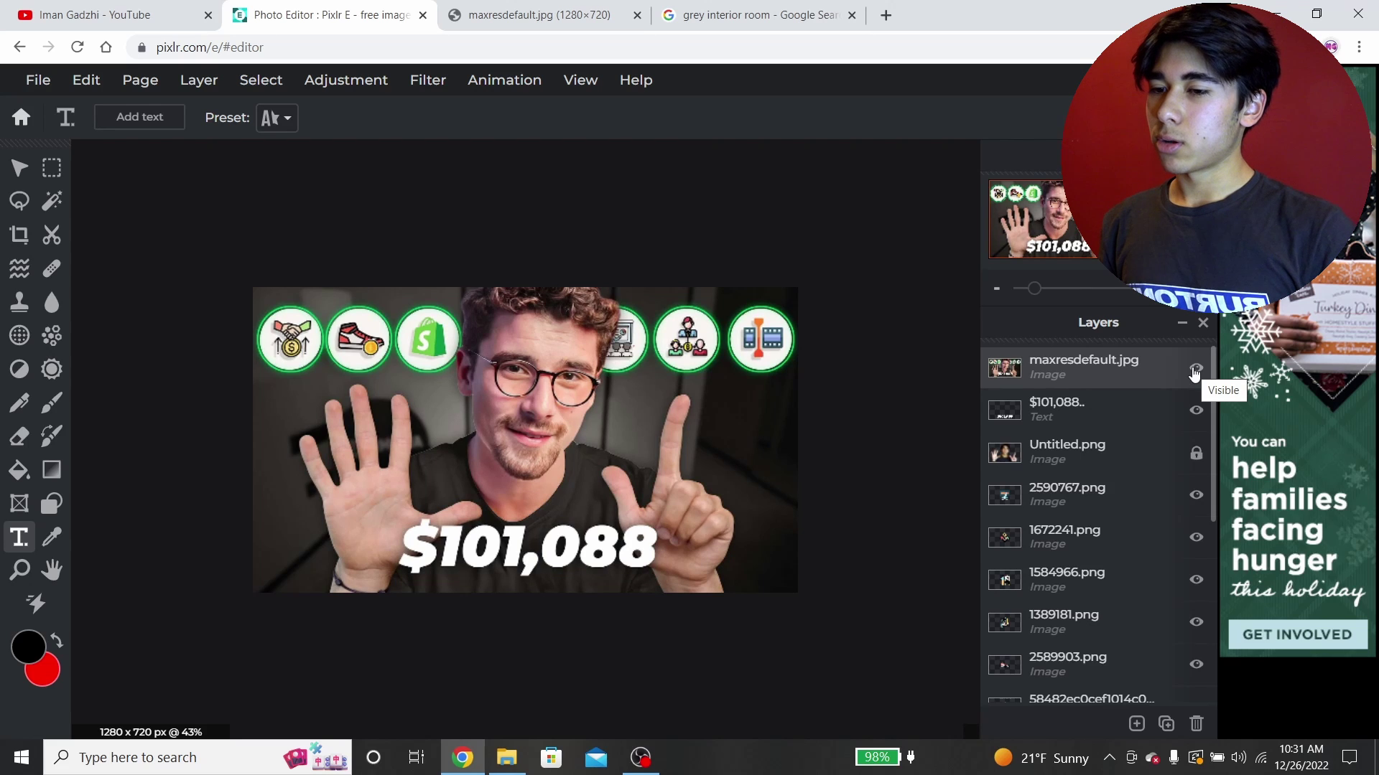
key(ctrl+plus)
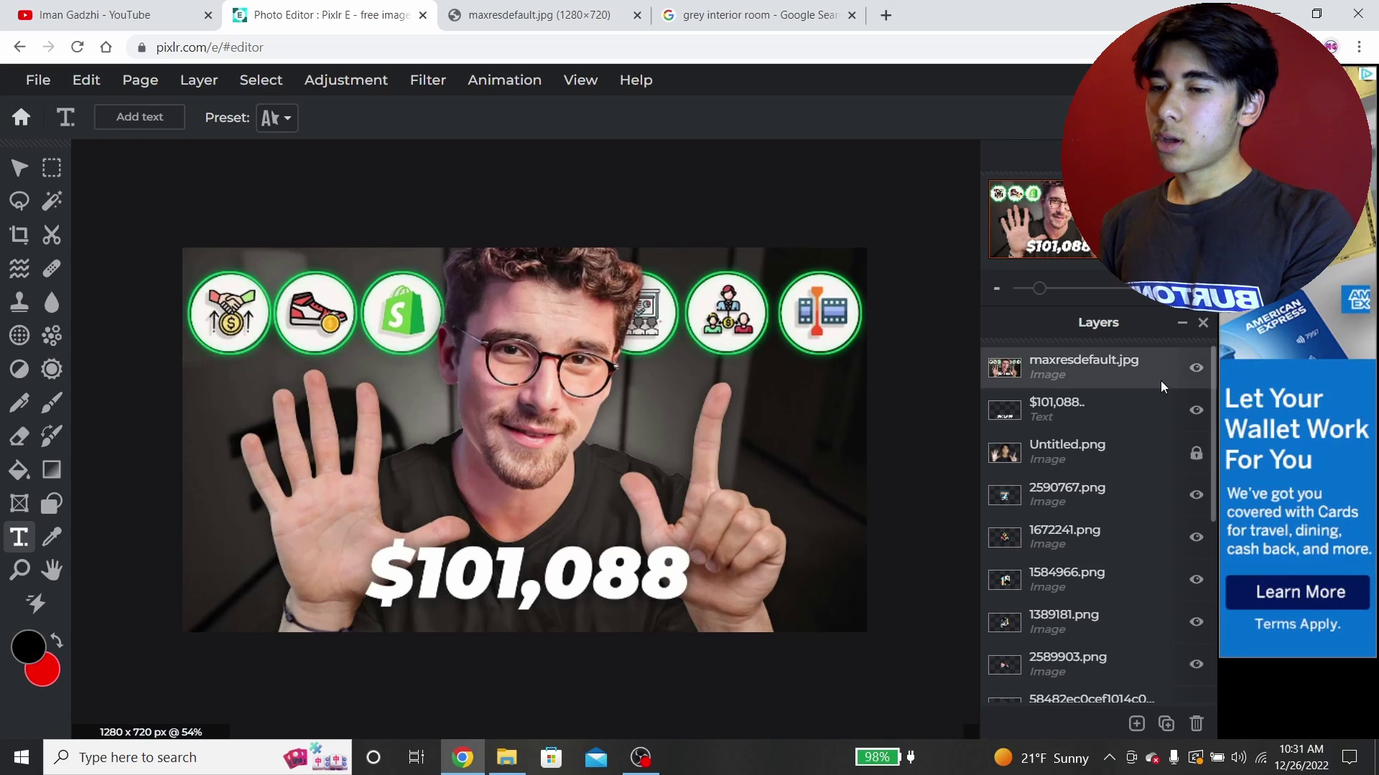
click(1196, 369)
click(1196, 369)
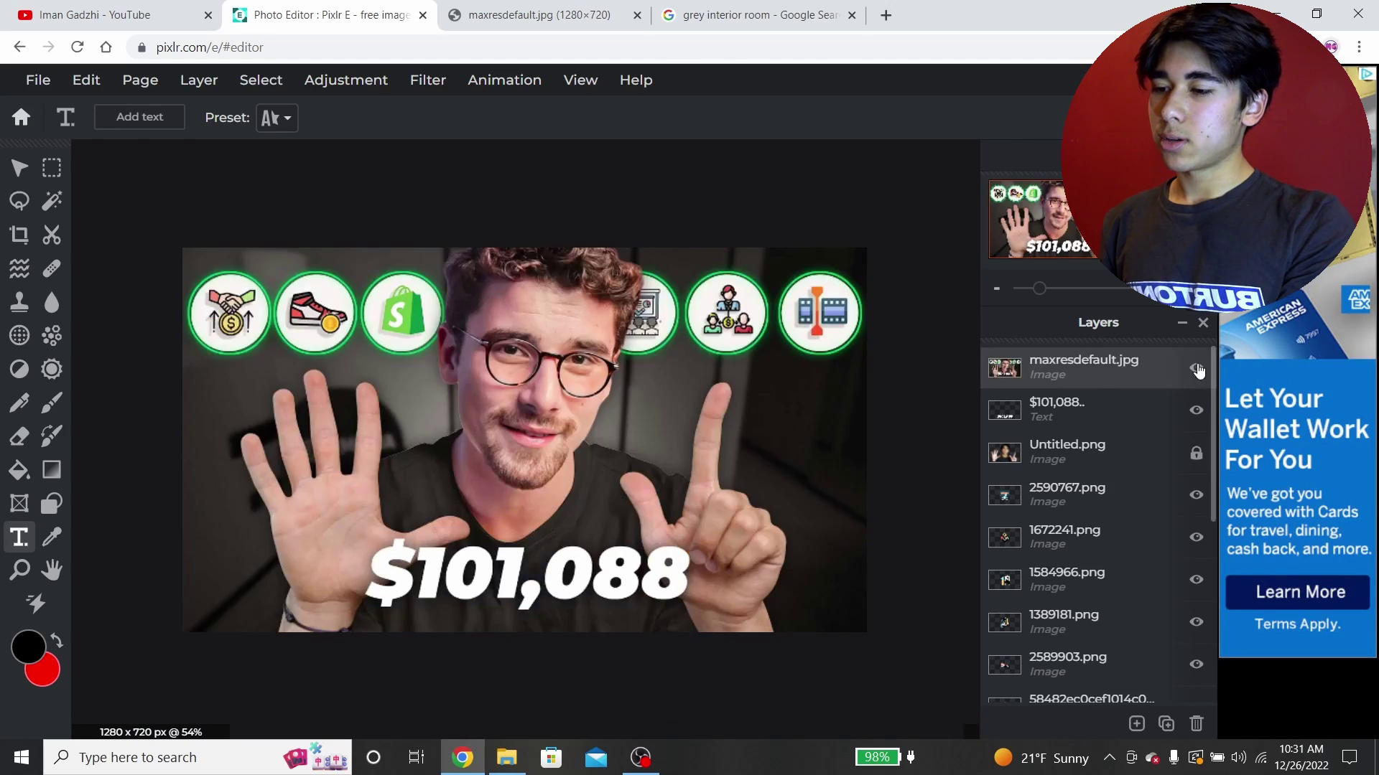